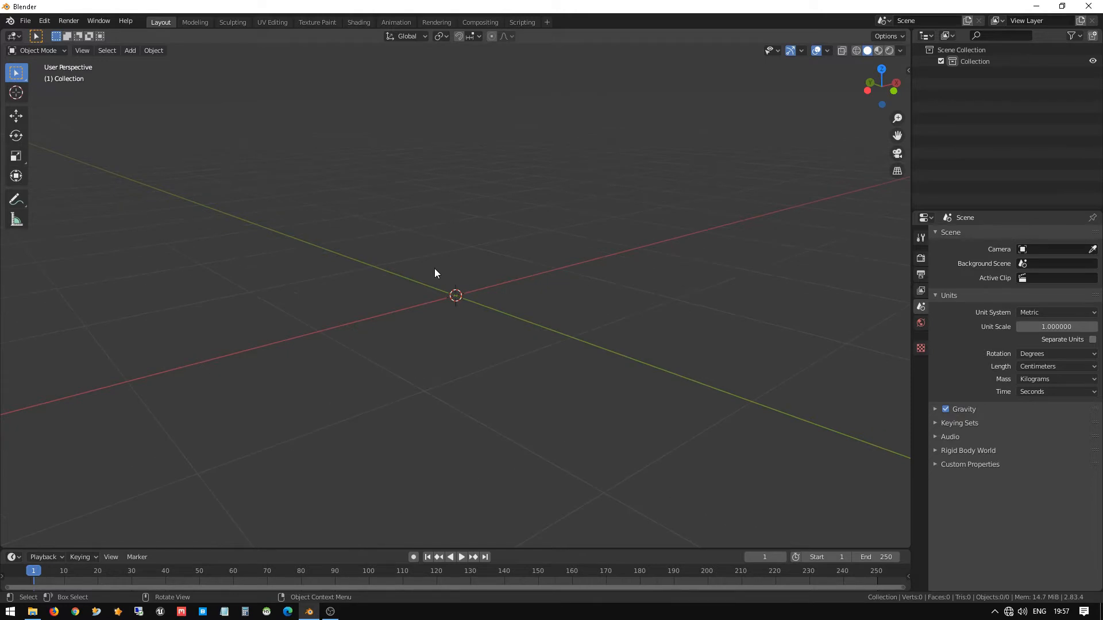
Add a mesh circle at the world origin.
{"action": "middle_click_drag", "start_coordinate": [435, 268], "coordinate": [456, 311]}
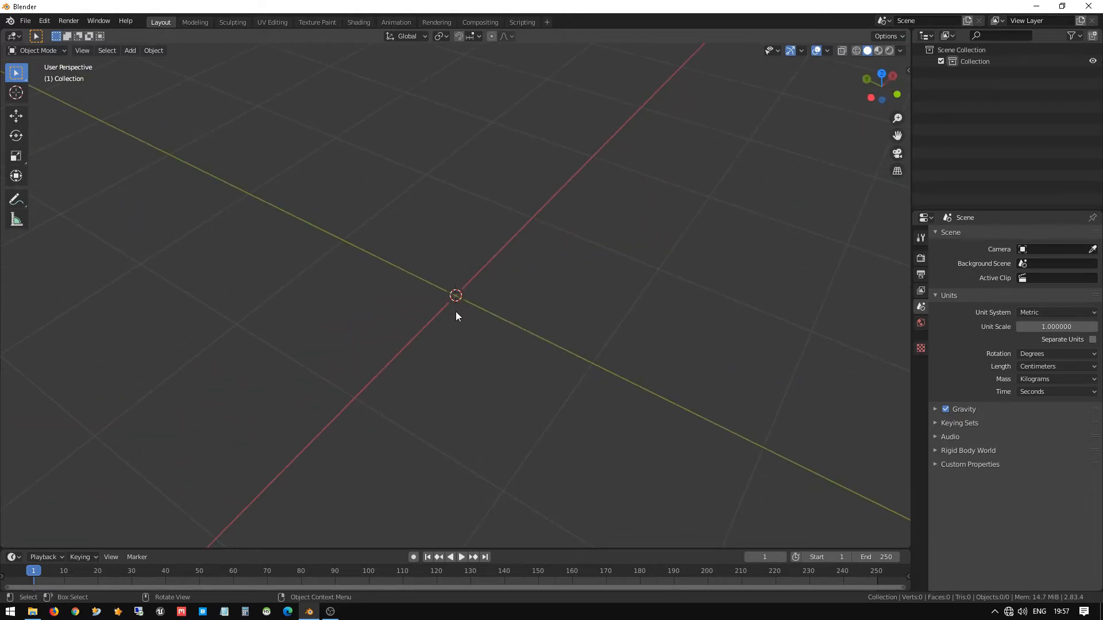
{"action": "key", "text": "shift"}
{"action": "key", "text": "shift+a"}
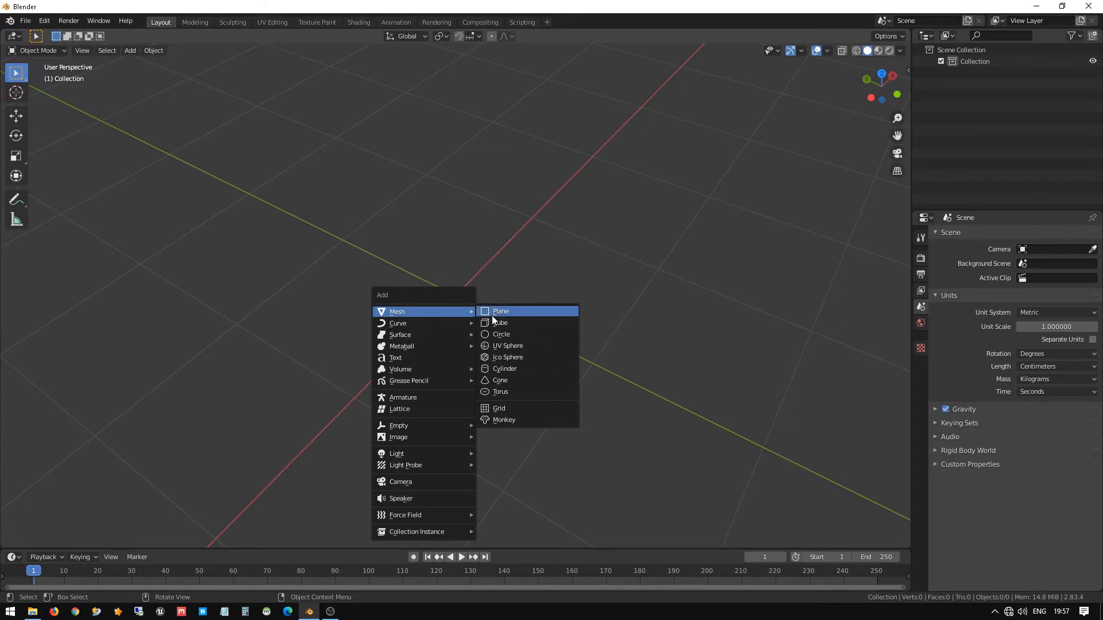
{"action": "left_click", "coordinate": [512, 334]}
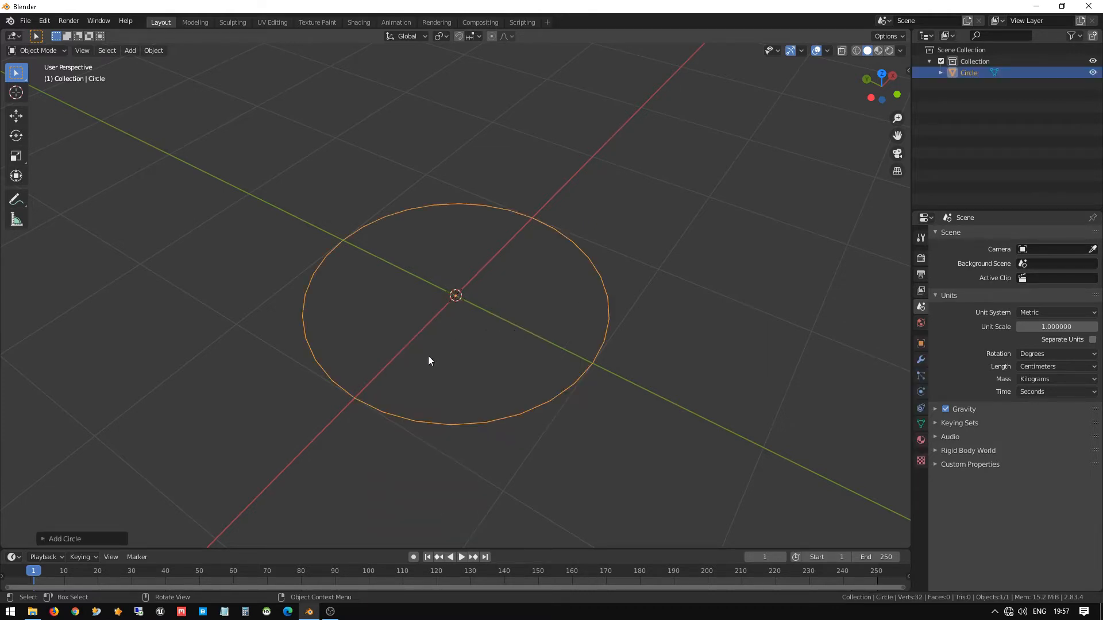
Set the new circle's vertex count to 22, keeping the radius at 100 cm.
{"action": "left_click", "coordinate": [45, 535]}
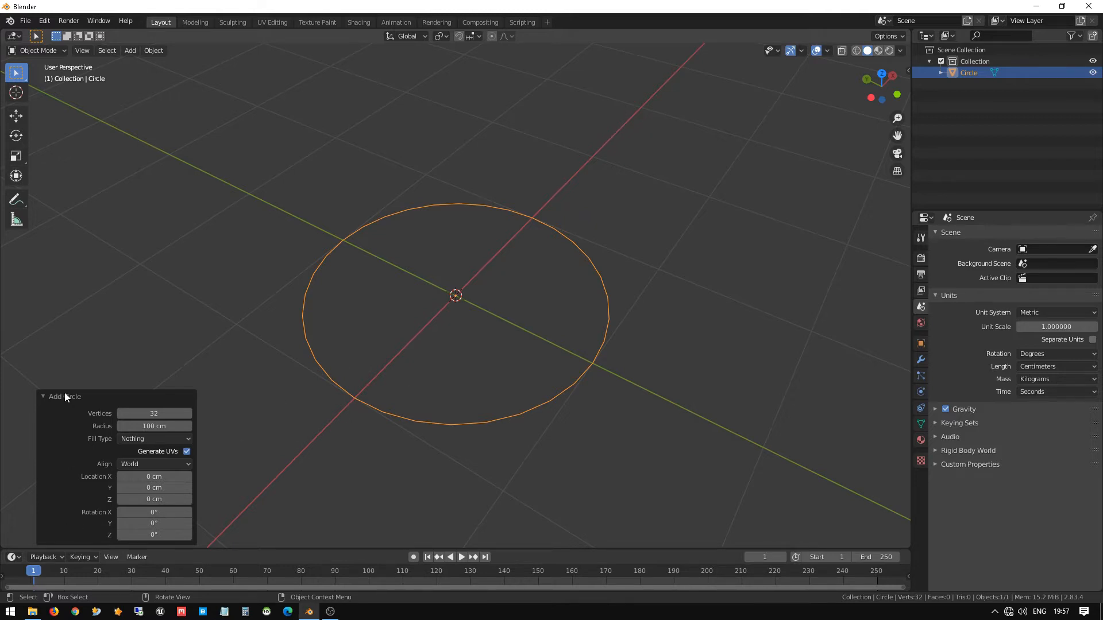
{"action": "left_click", "coordinate": [46, 396]}
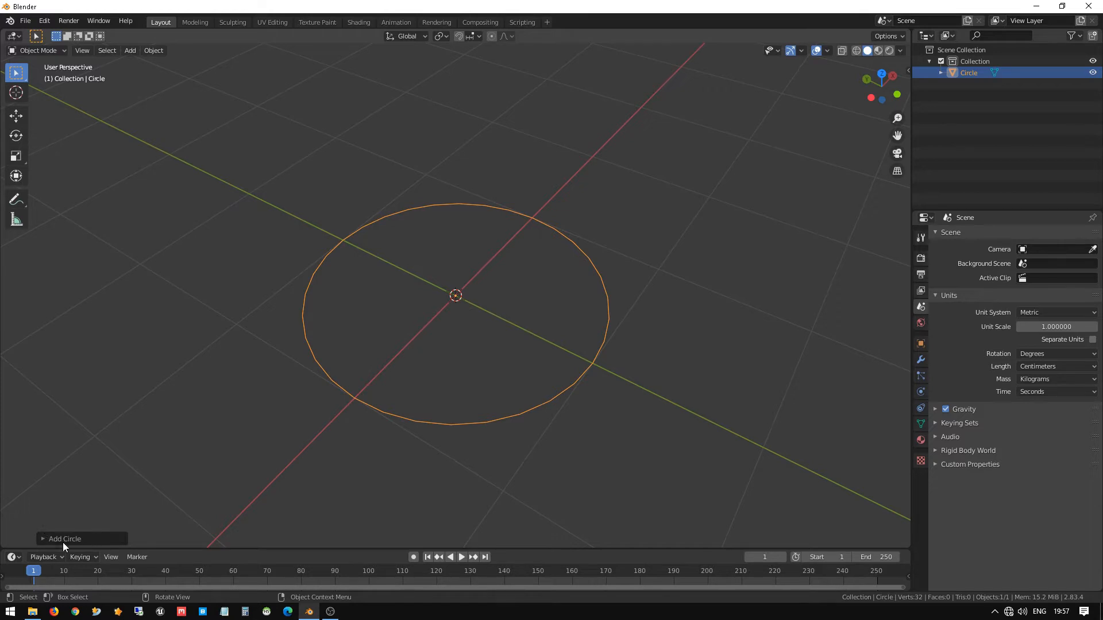
{"action": "left_click", "coordinate": [44, 539]}
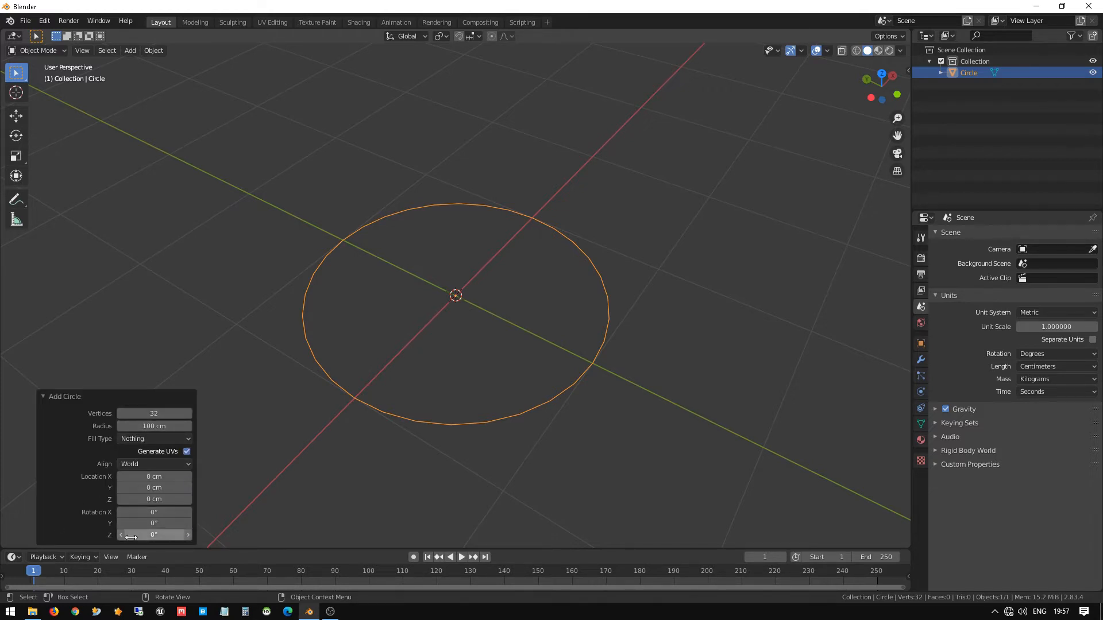
{"action": "left_click", "coordinate": [165, 414]}
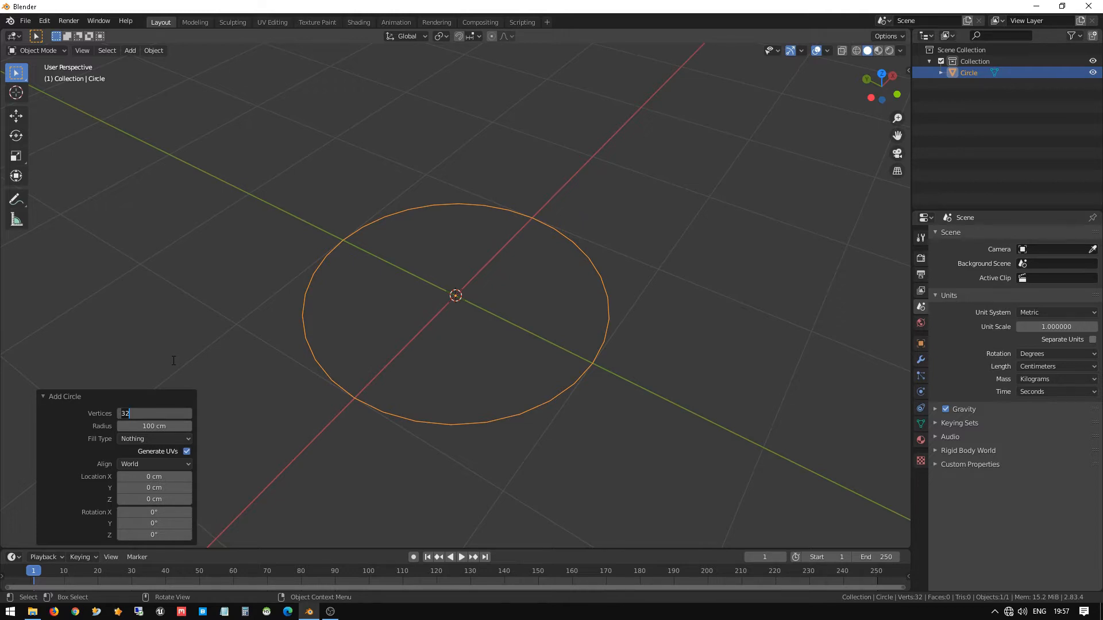
{"action": "type", "text": "22"}
{"action": "key", "text": "Tab"}
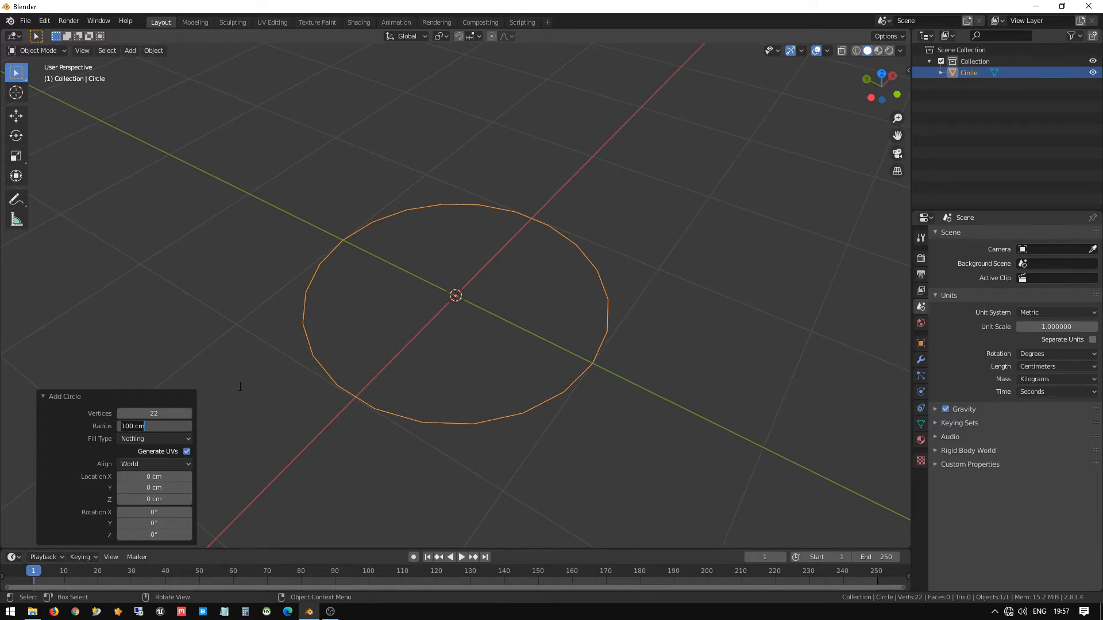
{"action": "key", "text": "Return"}
Examine the circle in the front, right, opposite-side, top and bottom orthographic views, and from a tilted angle.
{"action": "middle_click_drag", "start_coordinate": [374, 371], "coordinate": [520, 348]}
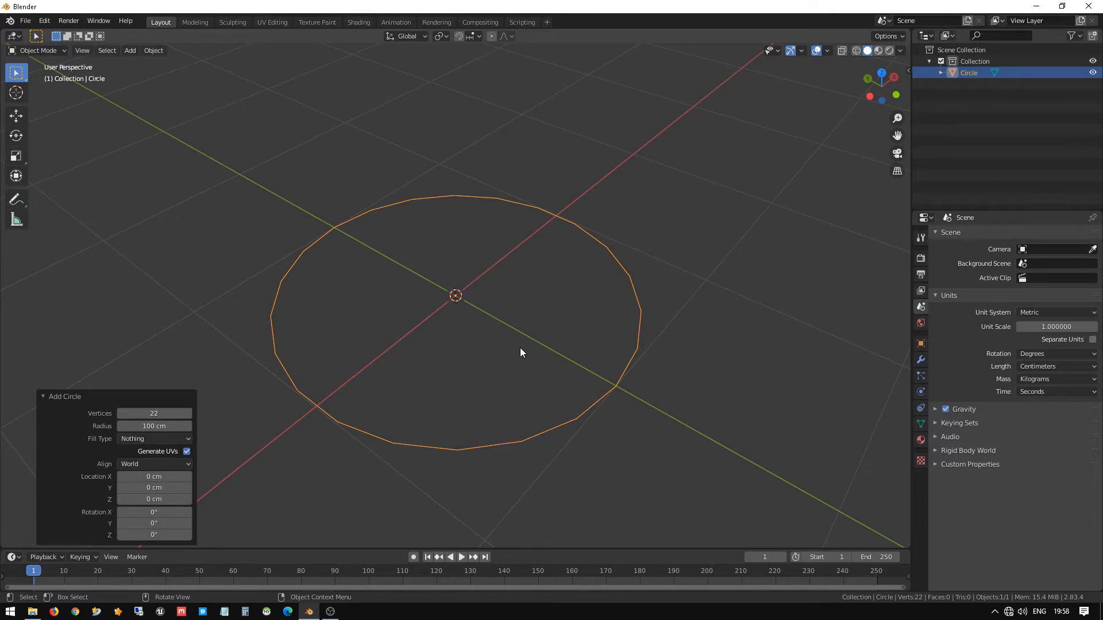
{"action": "key", "text": "KP_1"}
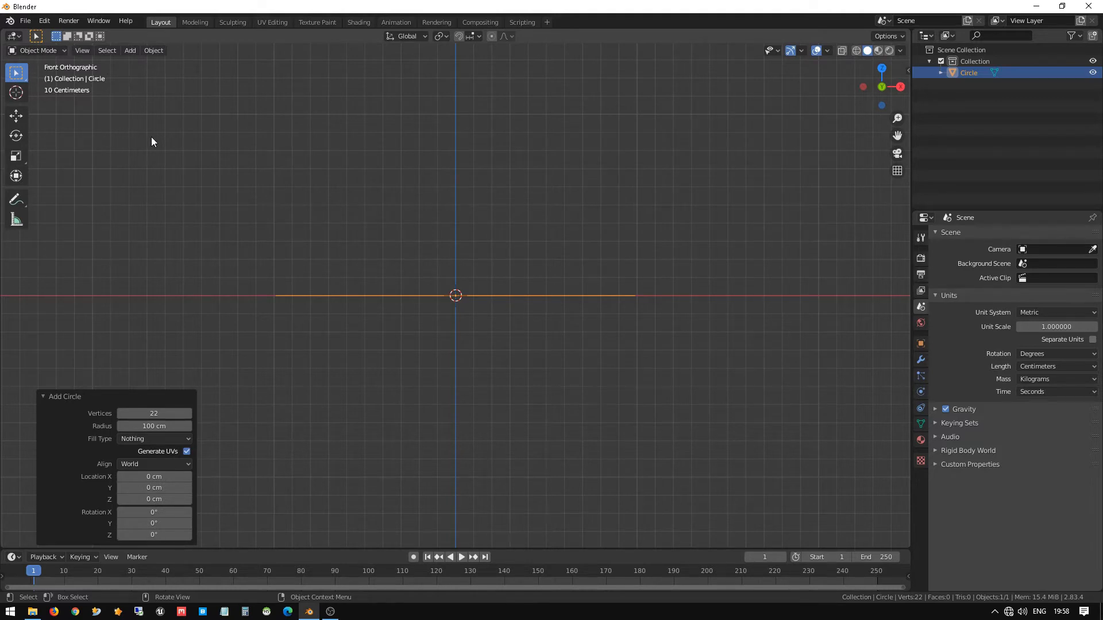
{"action": "key", "text": "KP_3"}
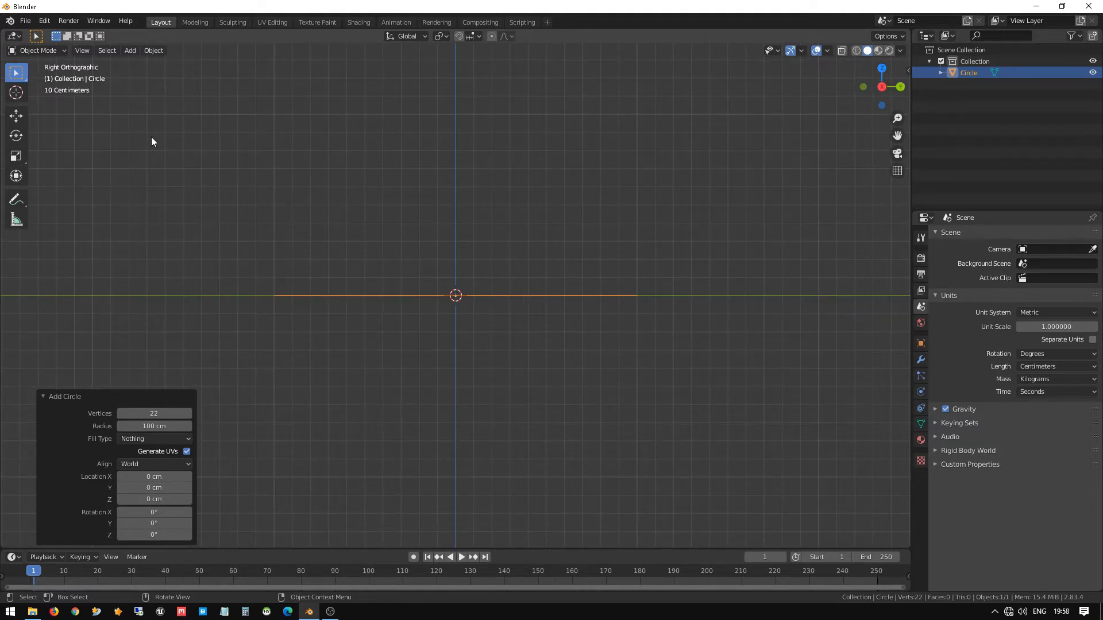
{"action": "key", "text": "ctrl"}
{"action": "key", "text": "ctrl+KP_3"}
{"action": "key", "text": "ctrl+KP_1"}
{"action": "key", "text": "KP_7"}
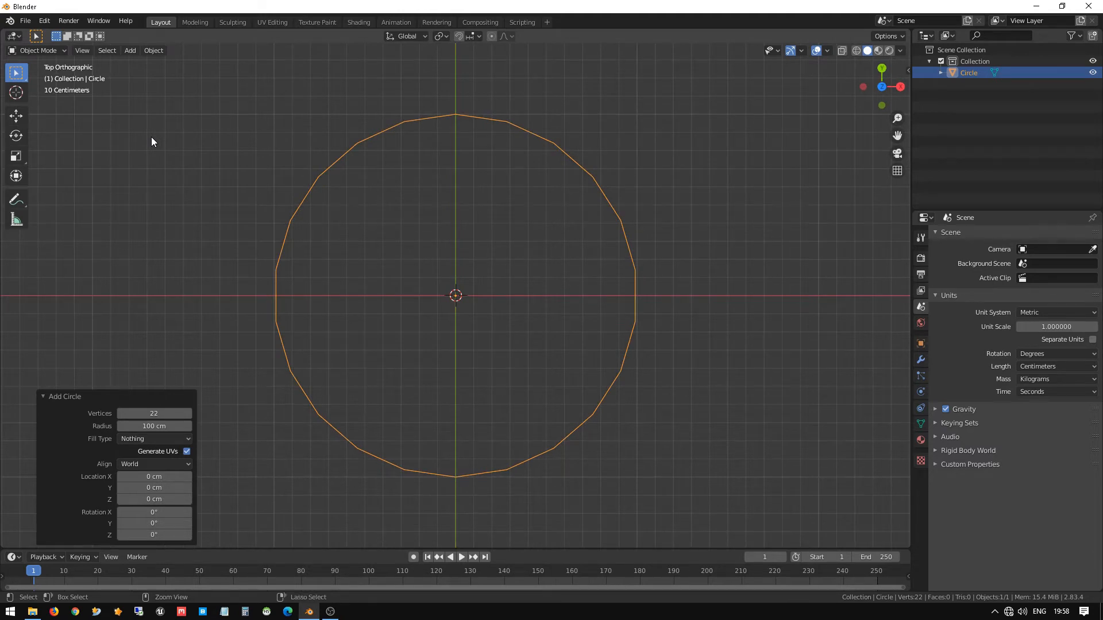
{"action": "key", "text": "ctrl+KP_7"}
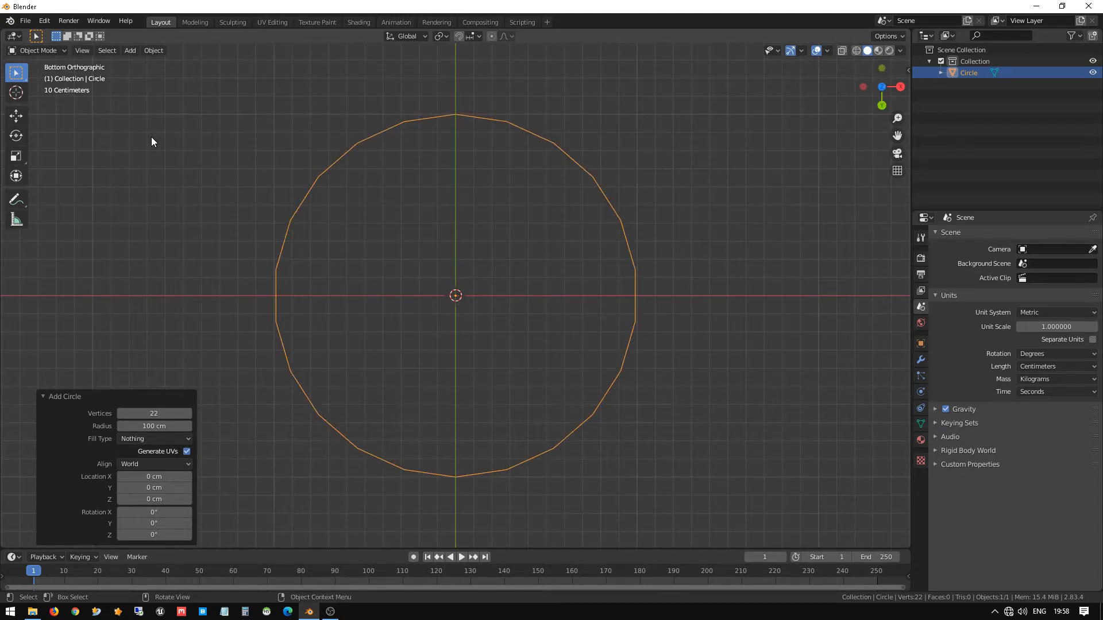
{"action": "key", "text": "KP_7"}
{"action": "key", "text": "ctrl"}
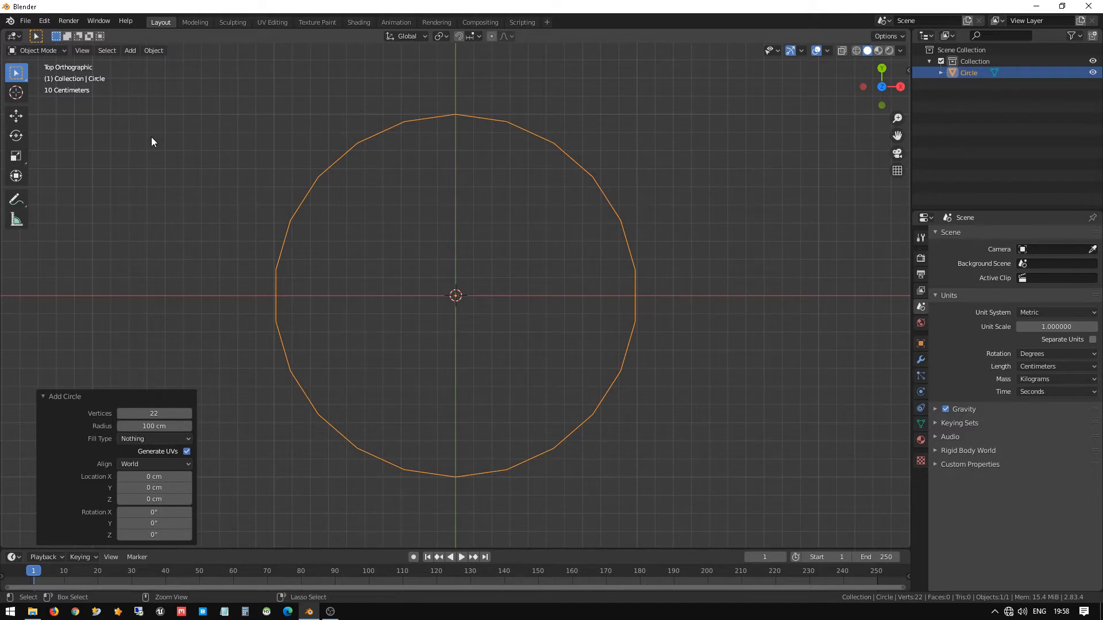
{"action": "key", "text": "KP_8"}
{"action": "key", "text": "KP_8"}
{"action": "key", "text": "KP_8"}
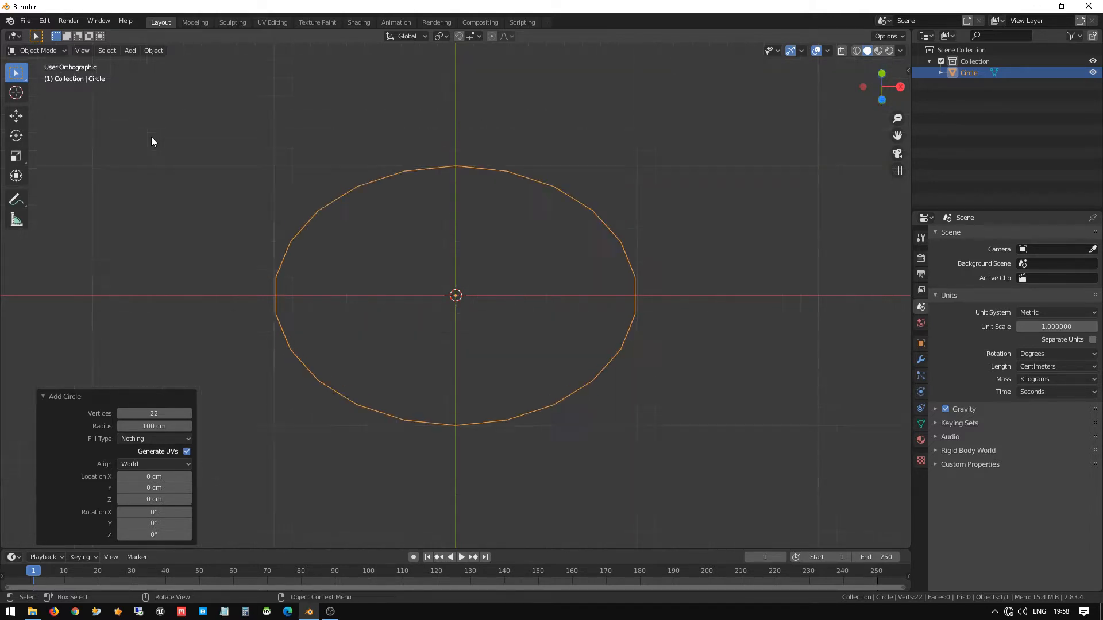
Scale the circle uniformly by about 0.306 in top view, then enlarge it by about 1.371 in a perspective view.
{"action": "key", "text": "KP_7"}
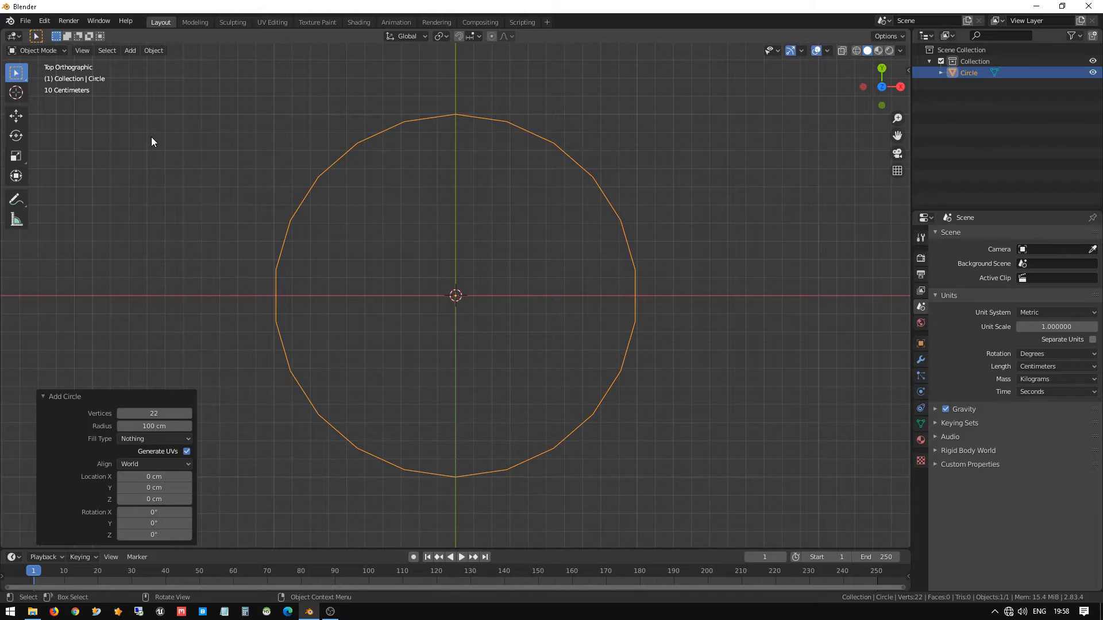
{"action": "key", "text": "s"}
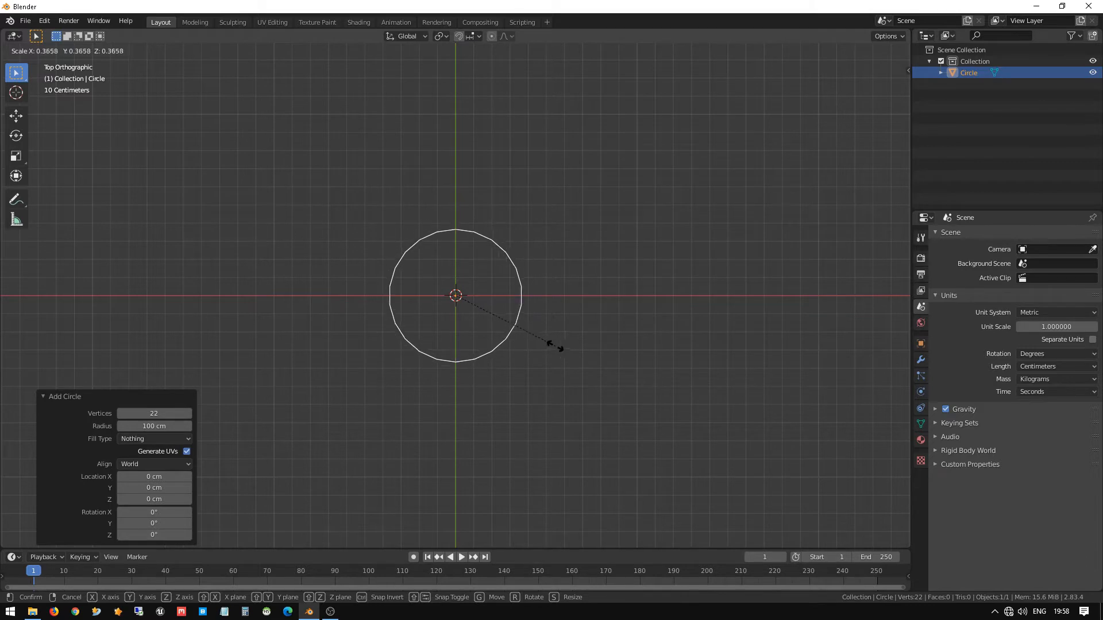
{"action": "left_click", "coordinate": [539, 336]}
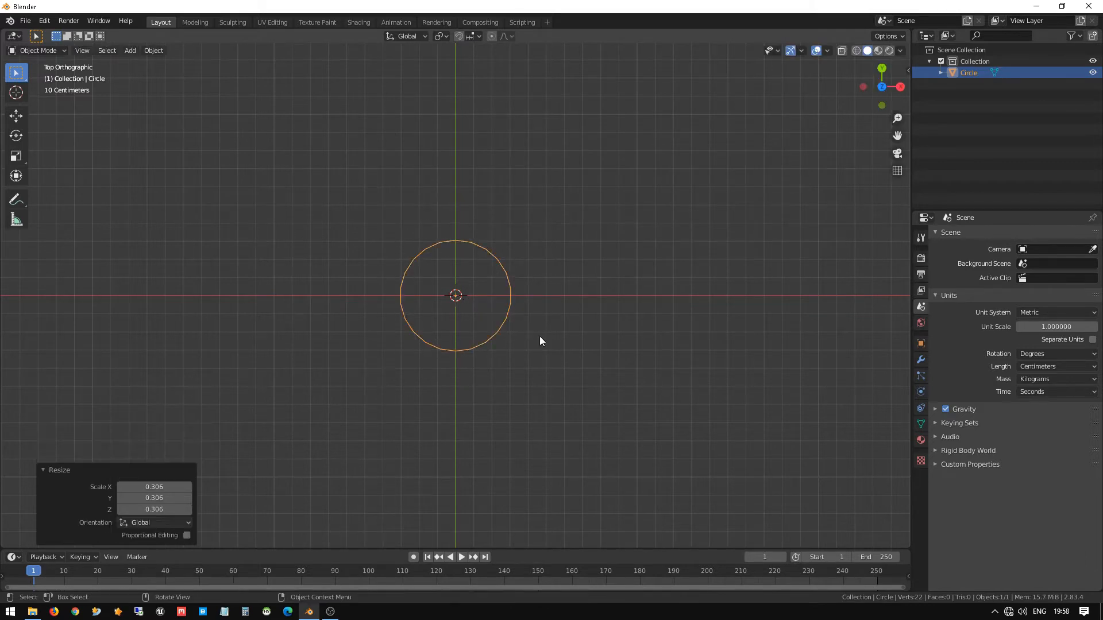
{"action": "middle_click_drag", "start_coordinate": [506, 338], "coordinate": [516, 254]}
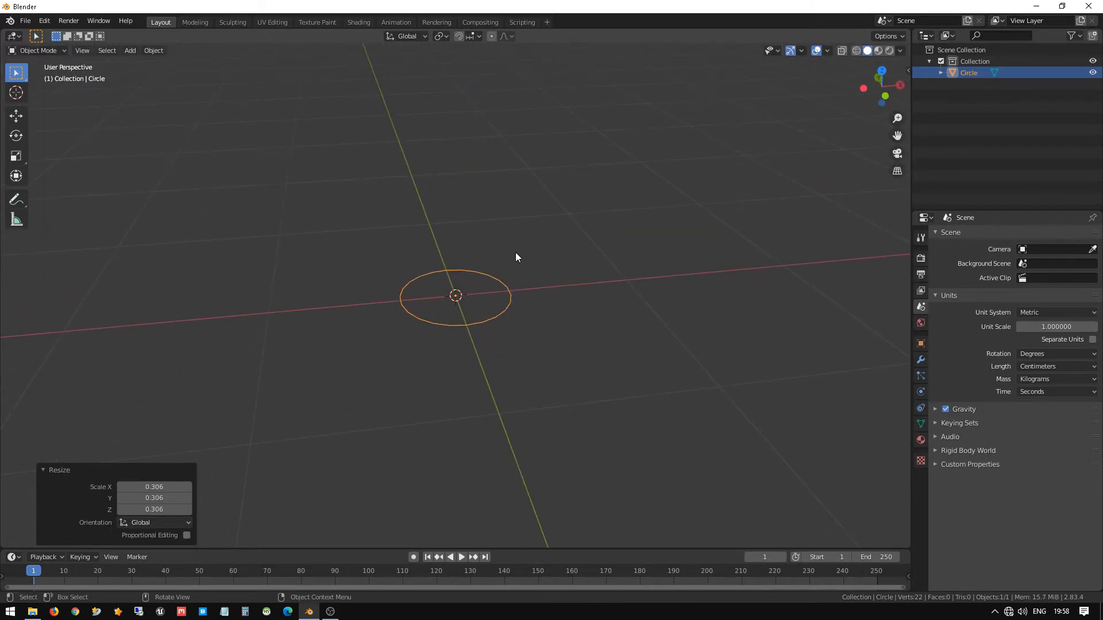
{"action": "key", "text": "s"}
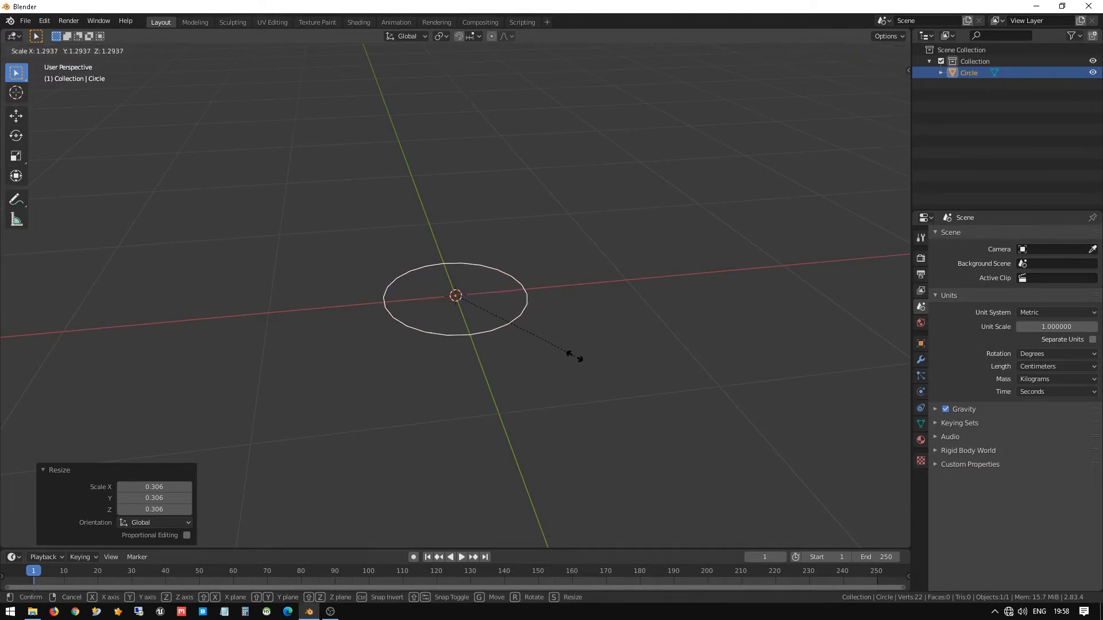
{"action": "left_click", "coordinate": [582, 359]}
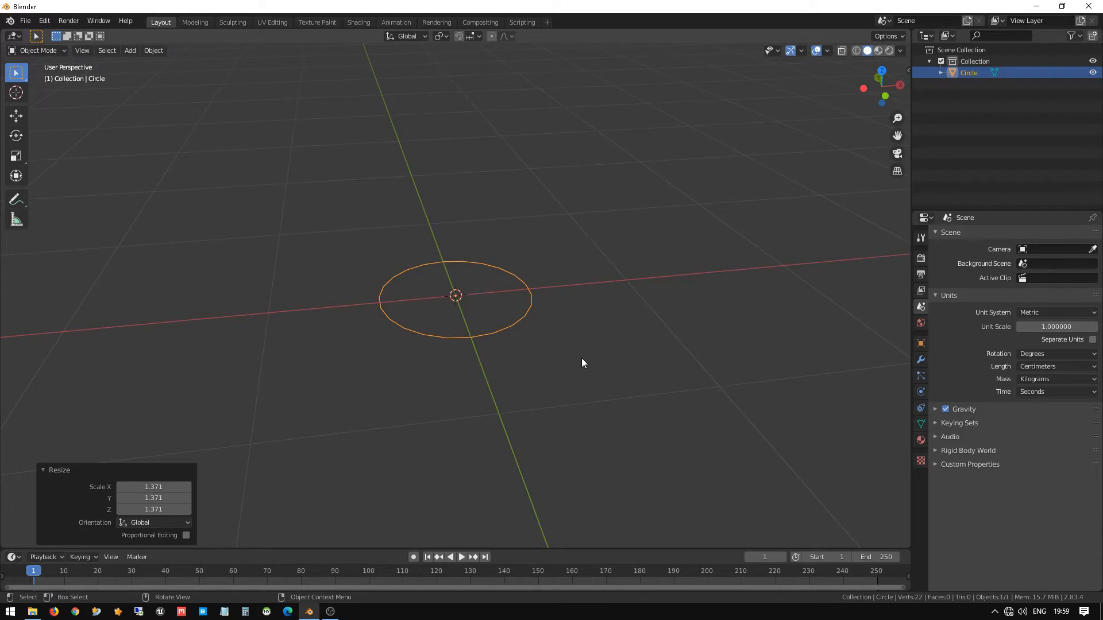
Enter Edit Mode on the circle in front orthographic view and enable the Screencast Keys display.
{"action": "key", "text": "KP_1"}
{"action": "key", "text": "Tab"}
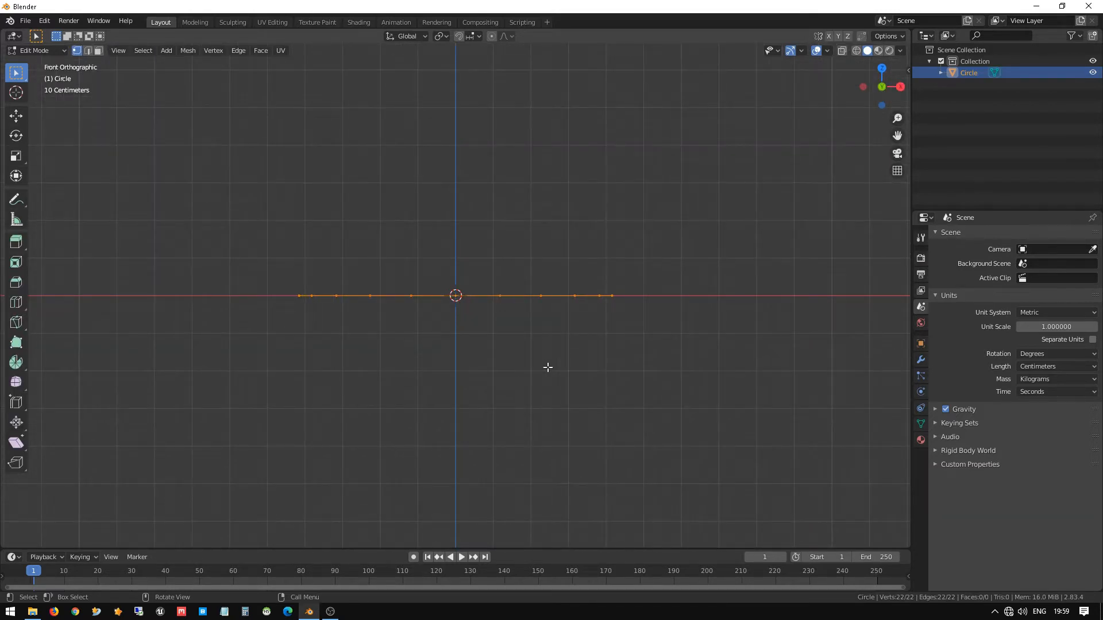
{"action": "key", "text": "n"}
{"action": "left_click", "coordinate": [904, 151]}
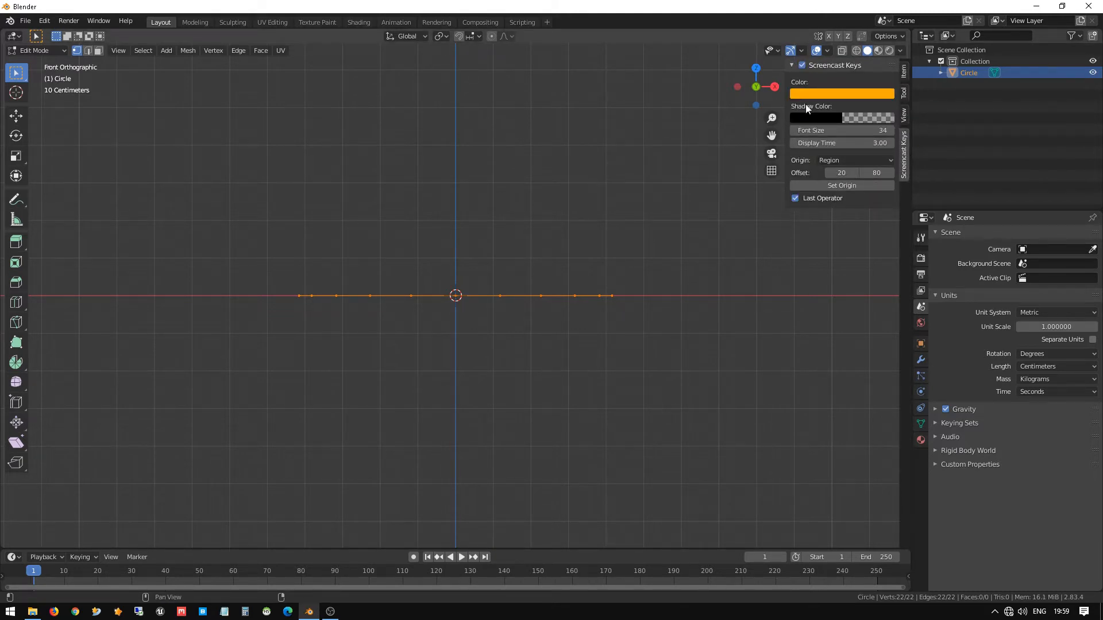
{"action": "left_click", "coordinate": [802, 66]}
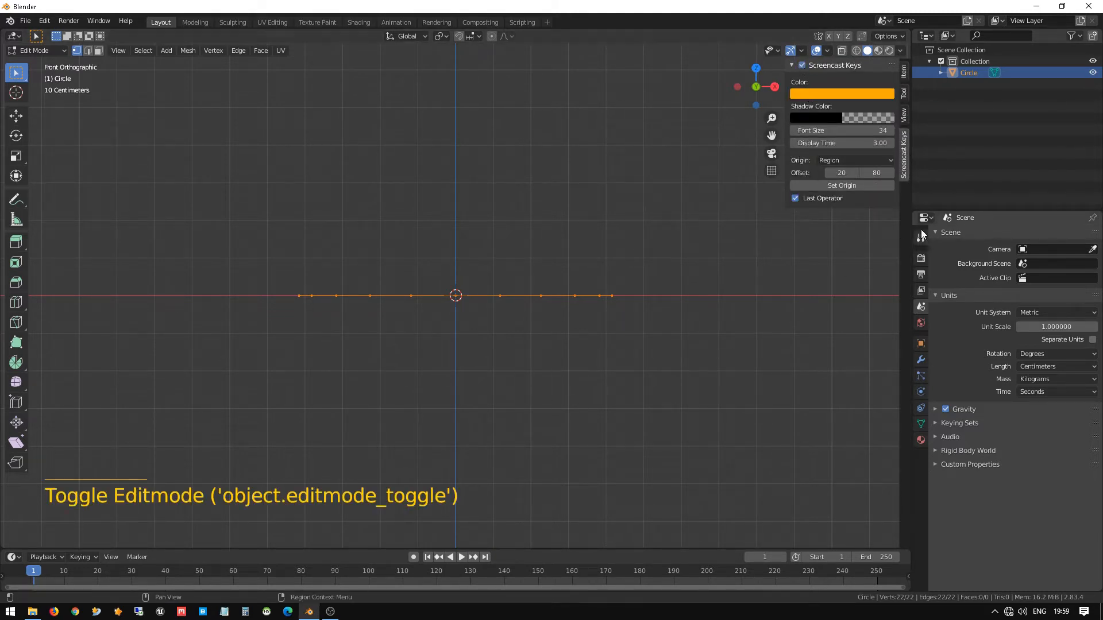
{"action": "key", "text": "n"}
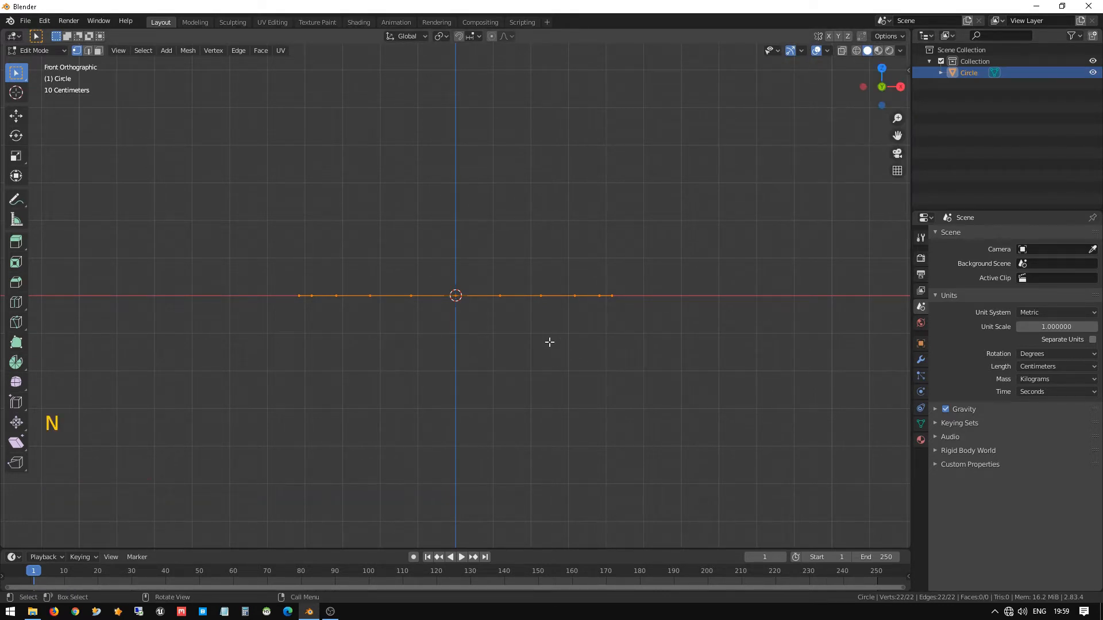
{"action": "key", "text": "e"}
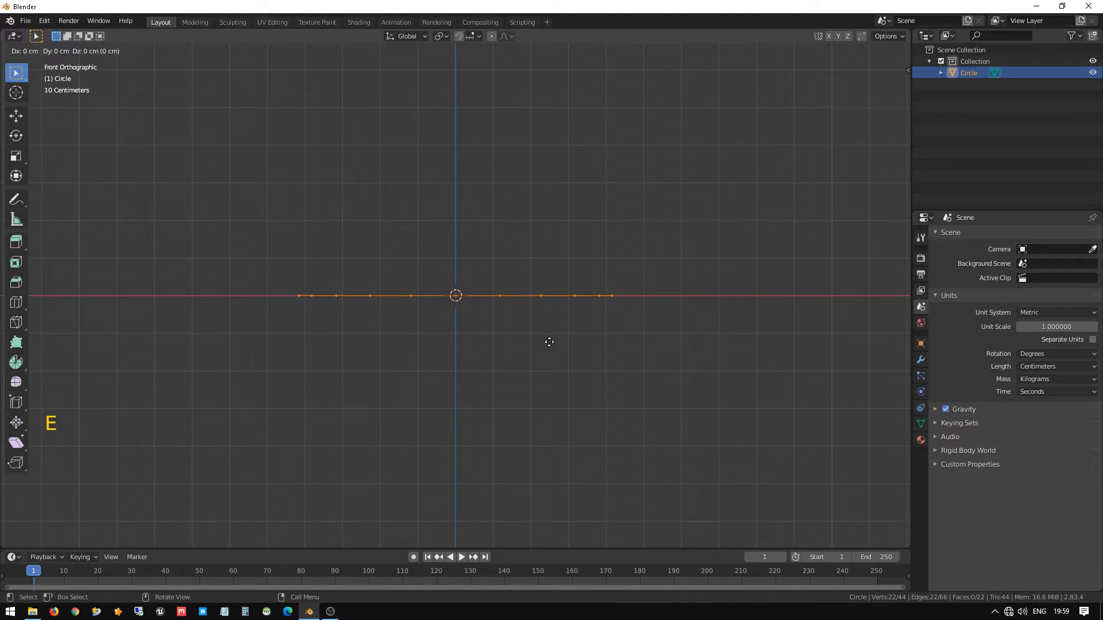
{"action": "key", "text": "z"}
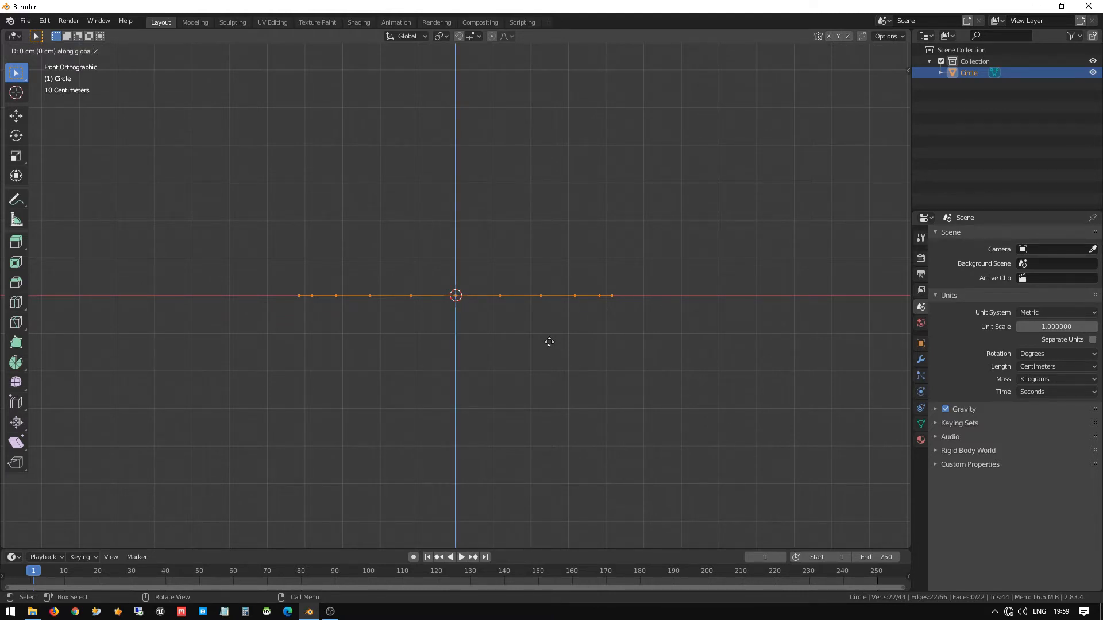
{"action": "left_click", "coordinate": [553, 304]}
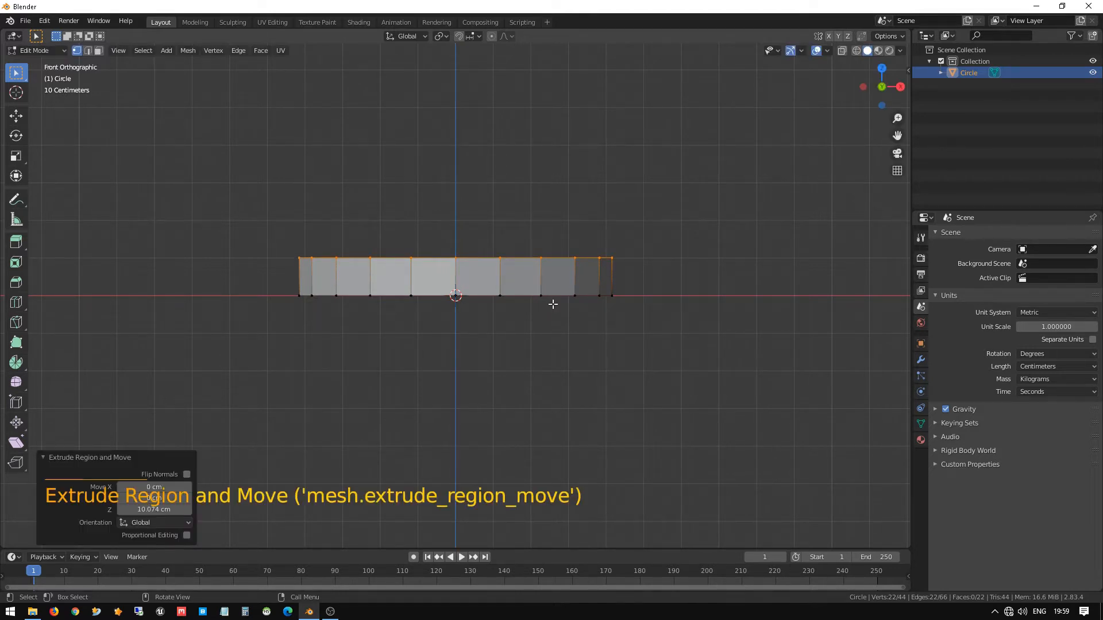
{"action": "key", "text": "ctrl+z"}
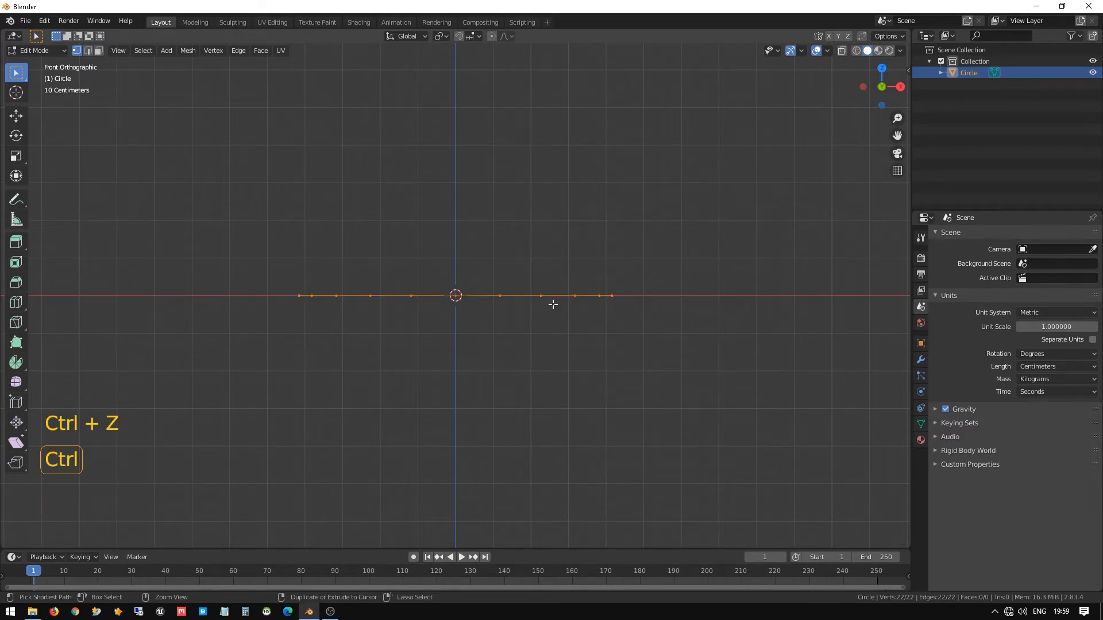
{"action": "key", "text": "ctrl+z"}
{"action": "key", "text": "Tab"}
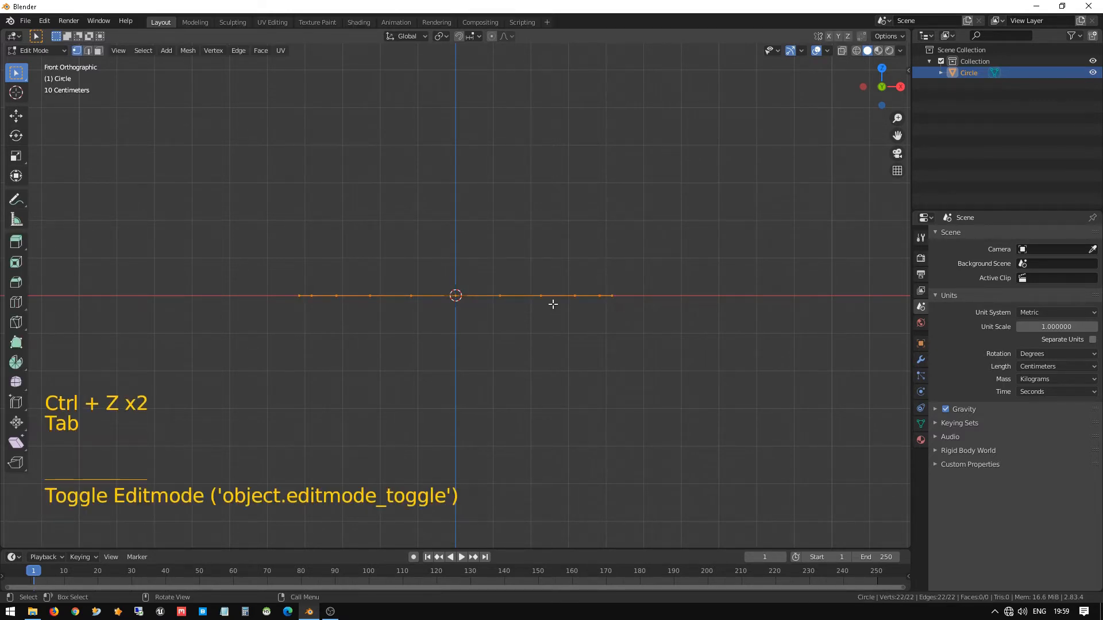
Extrude the circle's vertices upward along the global Z axis by about 10.07 cm.
{"action": "key", "text": "e"}
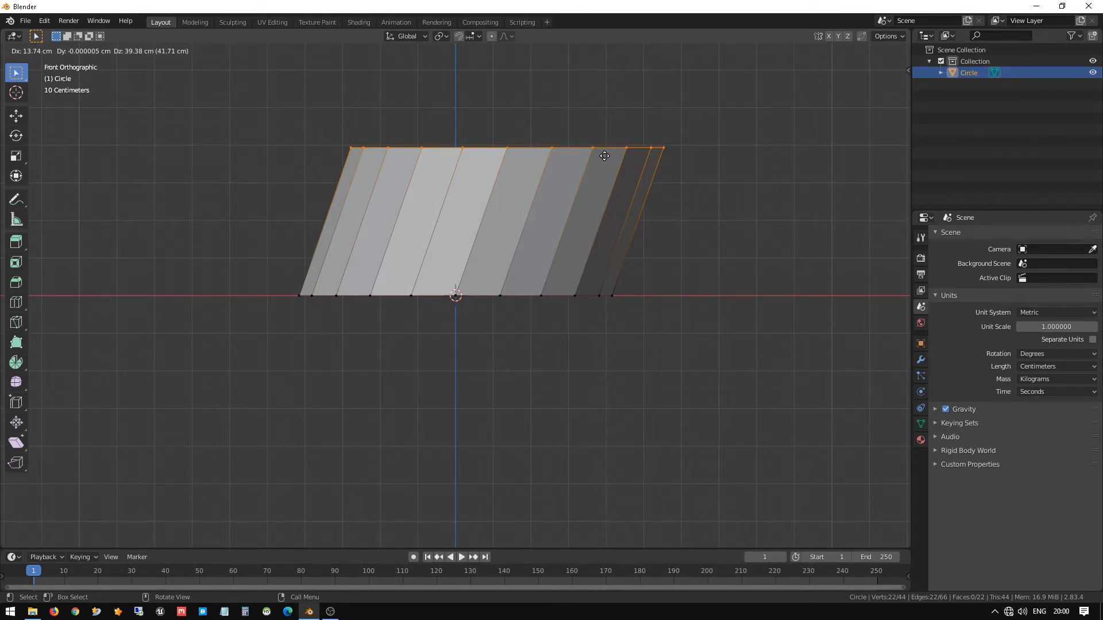
{"action": "key", "text": "z"}
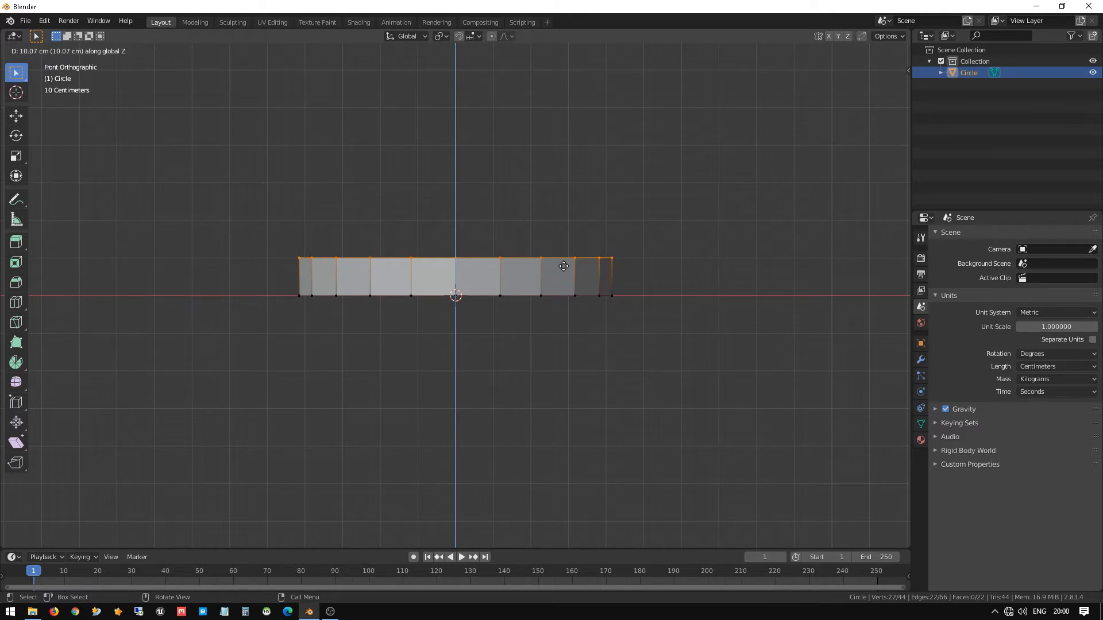
{"action": "left_click", "coordinate": [563, 266]}
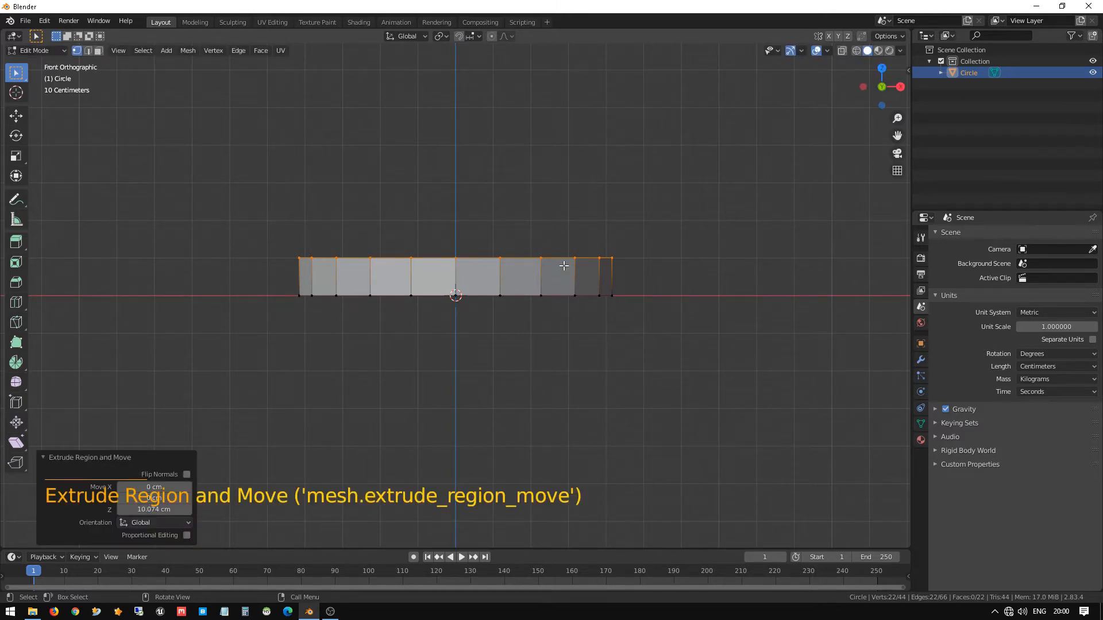
Extrude the top ring upward along Z five more times, about 10 cm per segment.
{"action": "key", "text": "e"}
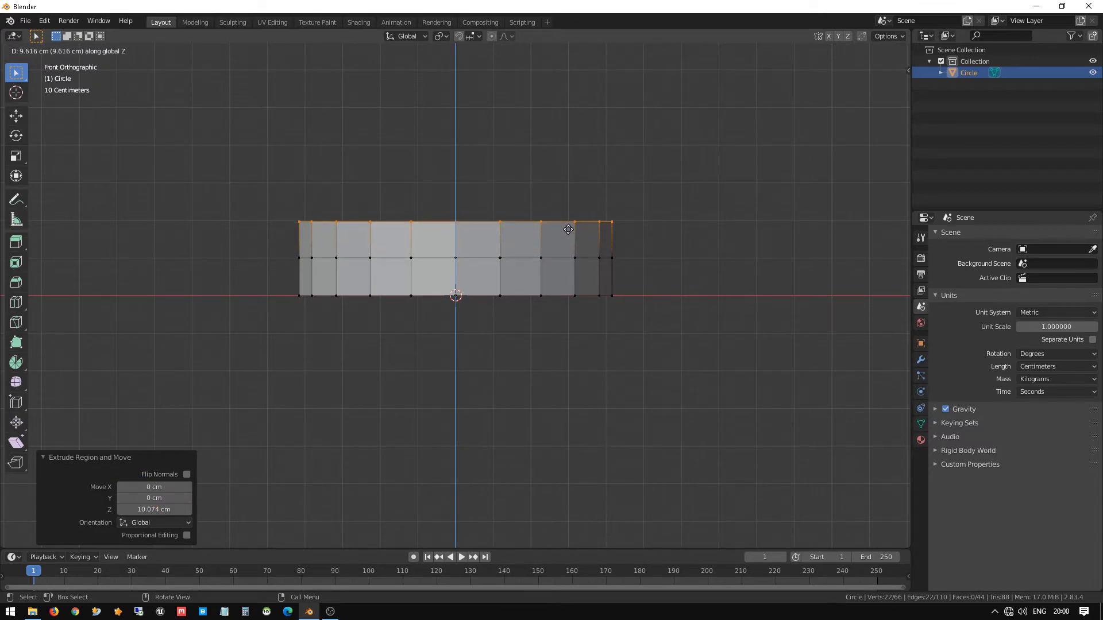
{"action": "left_click", "coordinate": [568, 227]}
{"action": "key", "text": "e"}
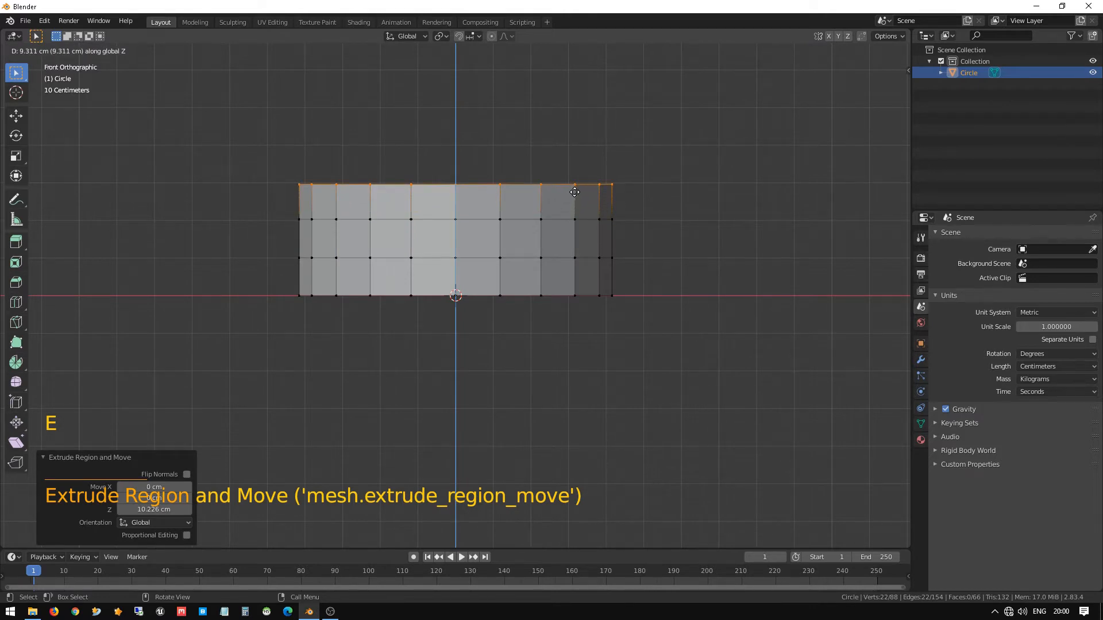
{"action": "left_click", "coordinate": [575, 192]}
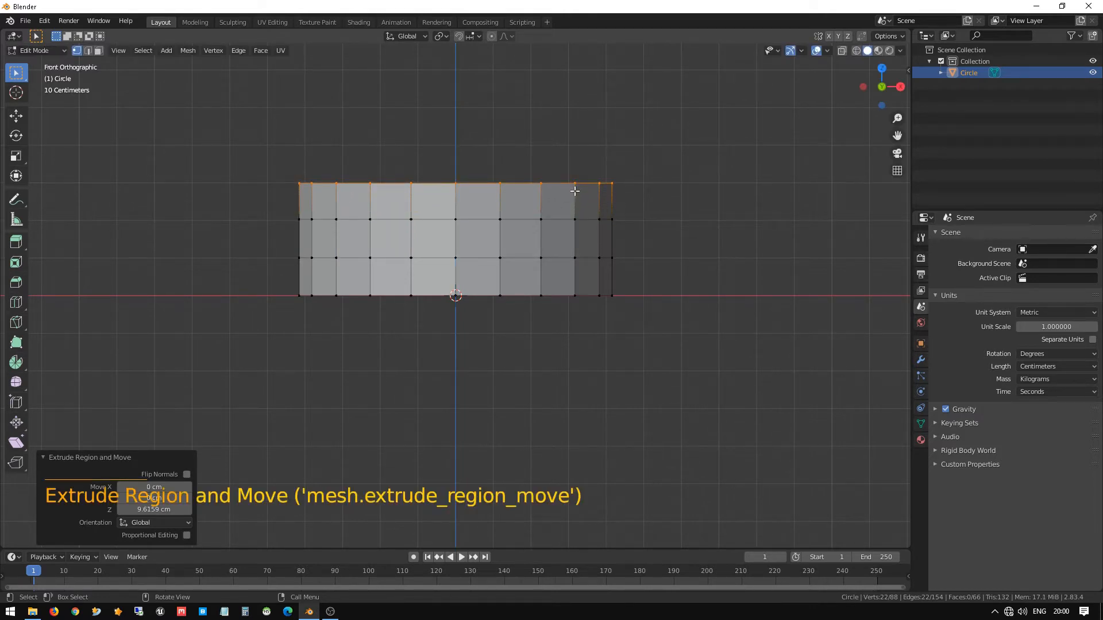
{"action": "key", "text": "e"}
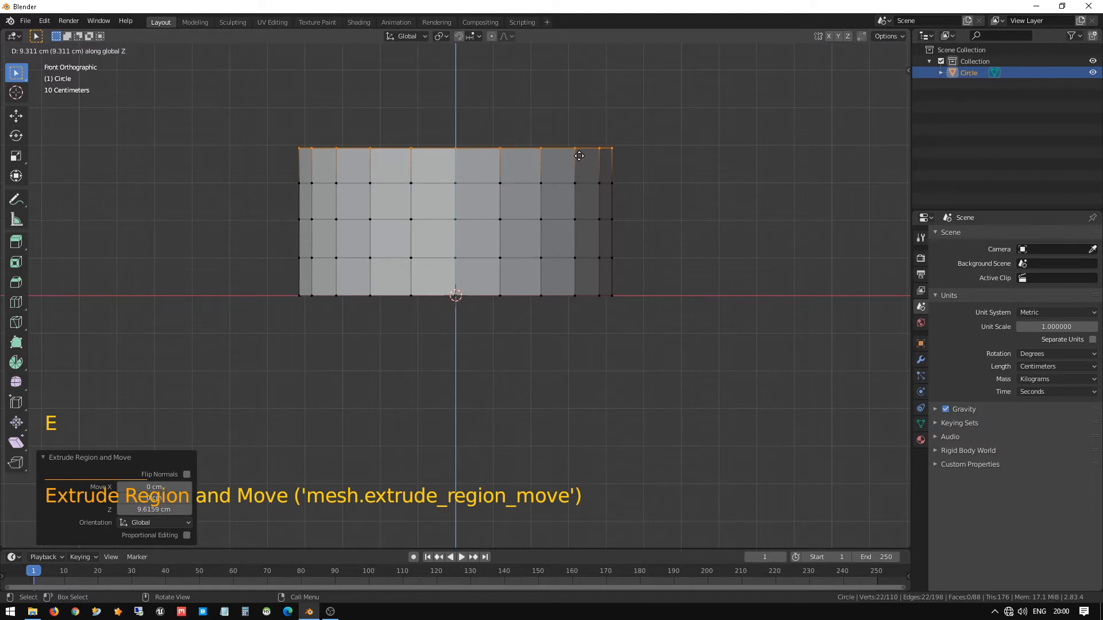
{"action": "left_click", "coordinate": [579, 152]}
{"action": "key", "text": "e"}
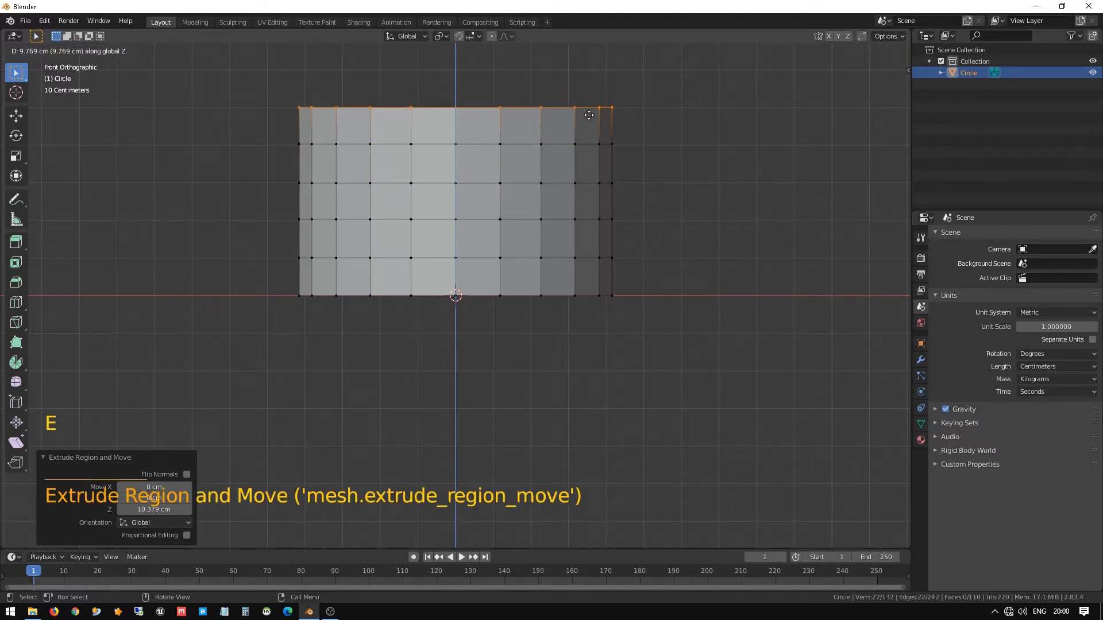
{"action": "left_click", "coordinate": [589, 115]}
{"action": "scroll", "coordinate": [588, 115], "scroll_direction": "down", "scroll_amount": 2}
{"action": "key", "text": "e"}
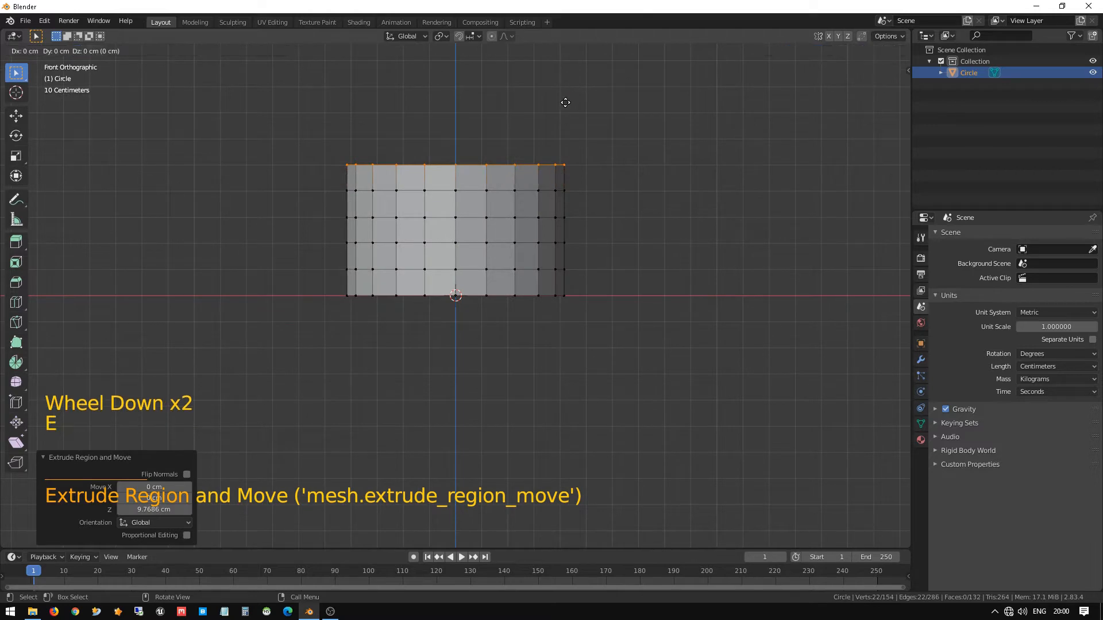
{"action": "left_click", "coordinate": [564, 77]}
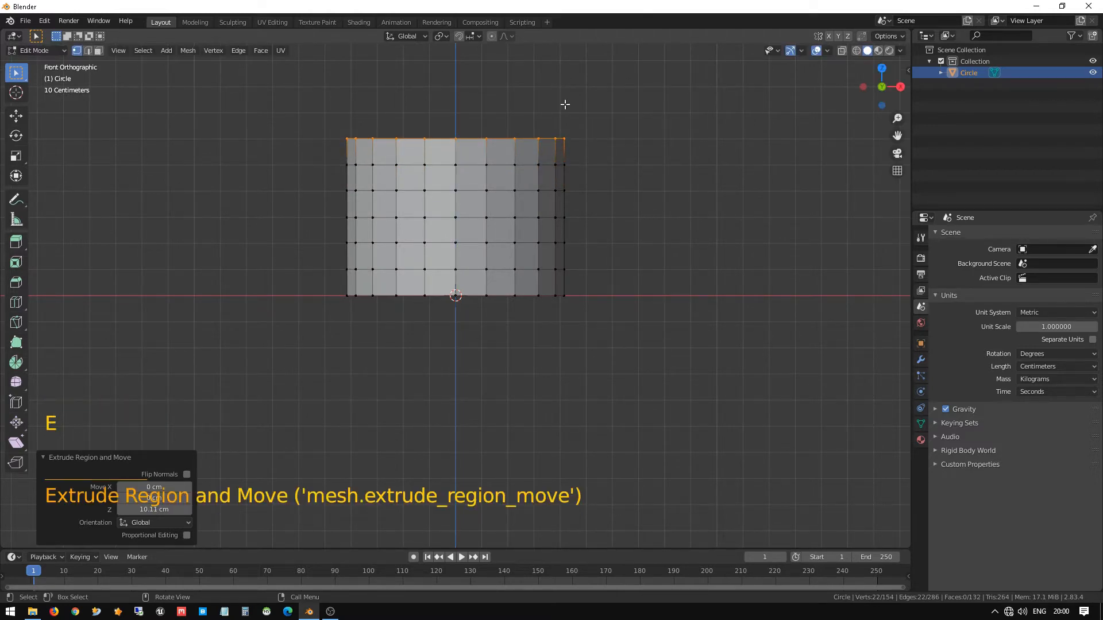
Return to Object Mode and scale the whole cylinder uniformly by about 0.852.
{"action": "scroll", "coordinate": [569, 153], "scroll_direction": "down", "scroll_amount": 2}
{"action": "middle_click_drag", "start_coordinate": [569, 154], "coordinate": [592, 260]}
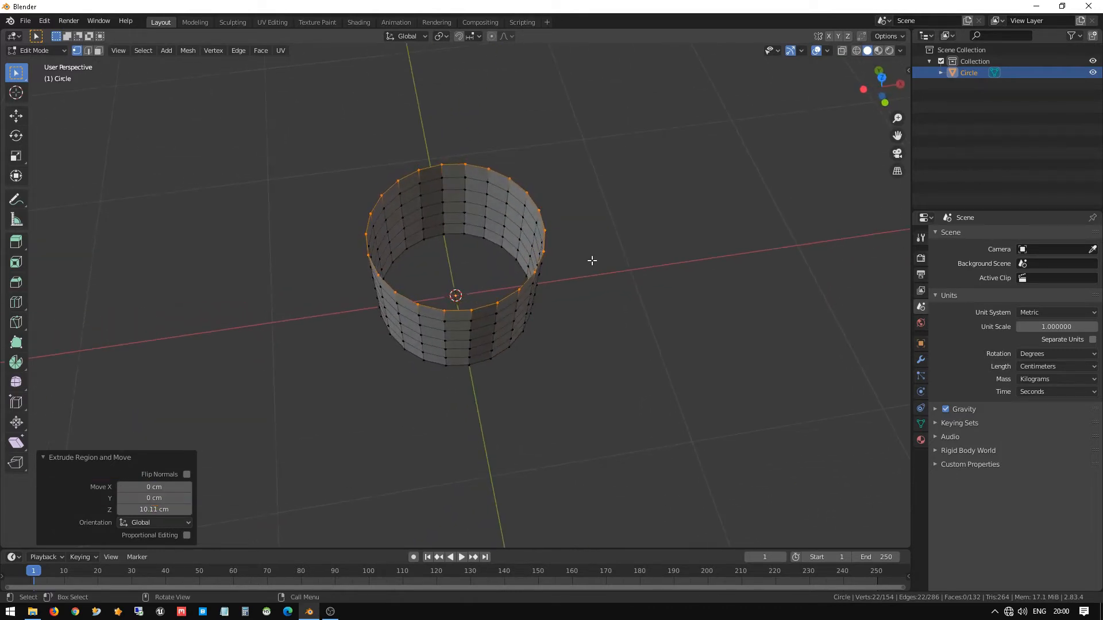
{"action": "key", "text": "Tab"}
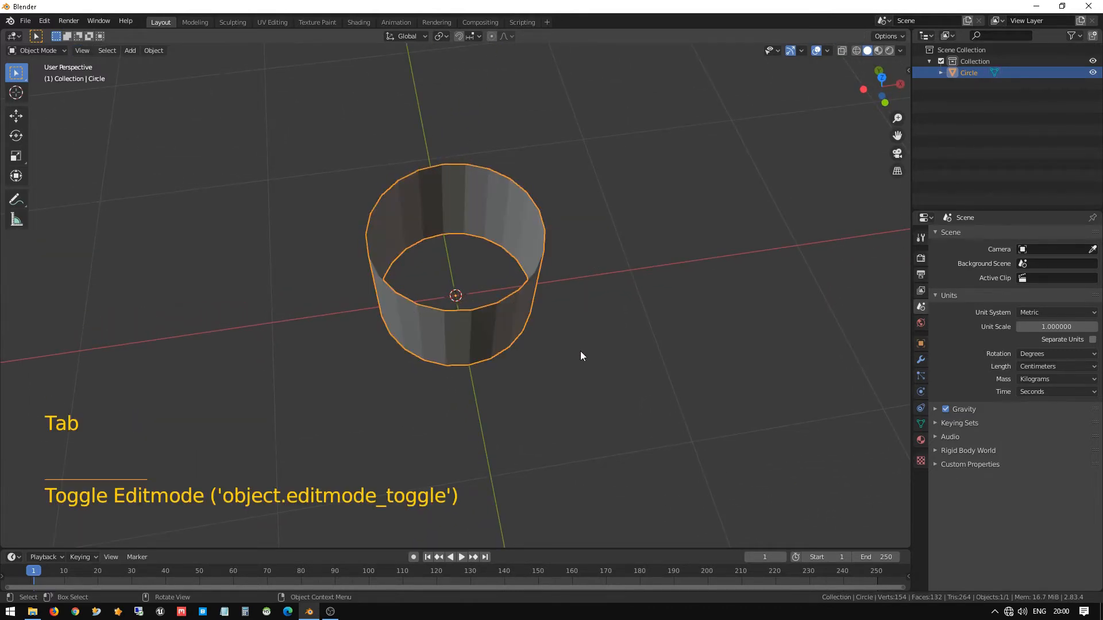
{"action": "key", "text": "s"}
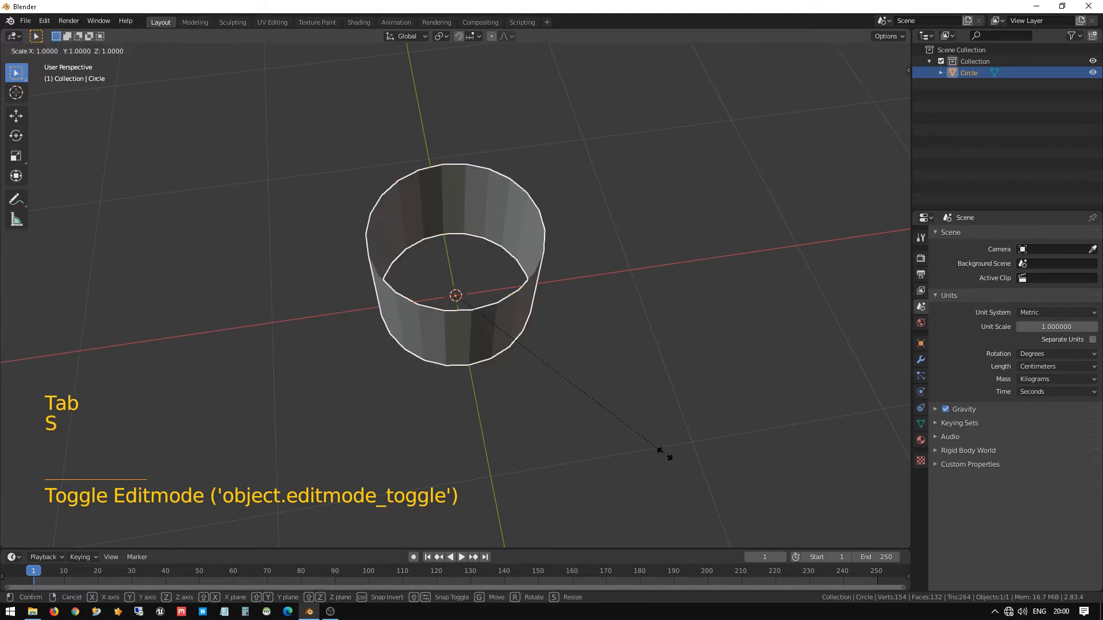
{"action": "left_click", "coordinate": [625, 423]}
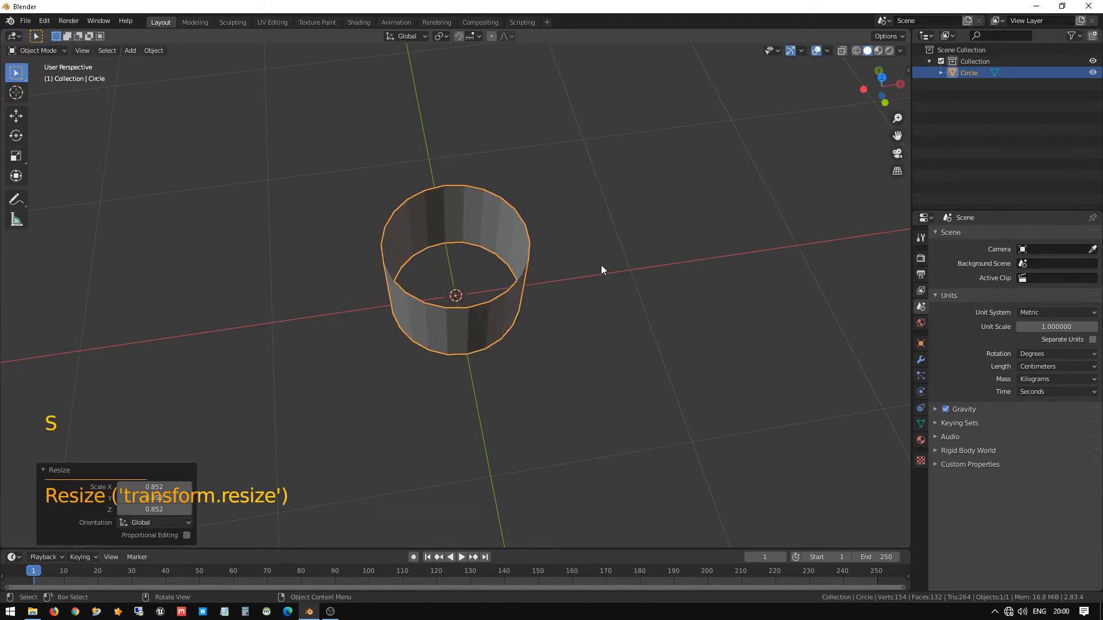
Enter Edit Mode on the cylinder in front orthographic view and deselect all vertices.
{"action": "key", "text": "KP_1"}
{"action": "scroll", "coordinate": [536, 230], "scroll_direction": "up", "scroll_amount": 5}
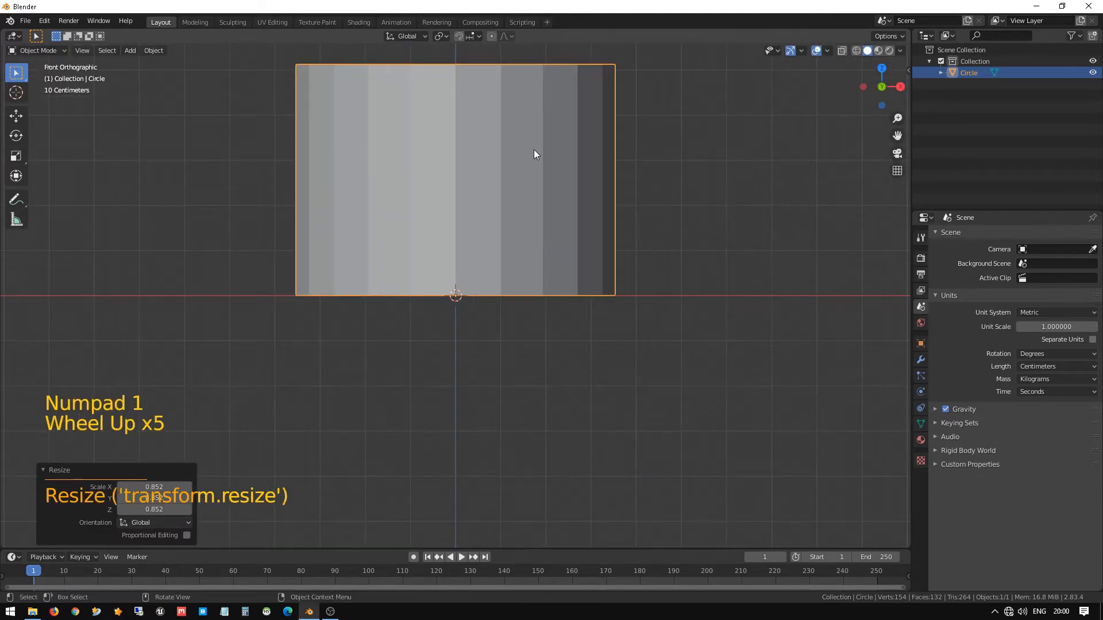
{"action": "middle_click_drag", "start_coordinate": [541, 116], "coordinate": [517, 222], "text": "shift"}
{"action": "key", "text": "Tab"}
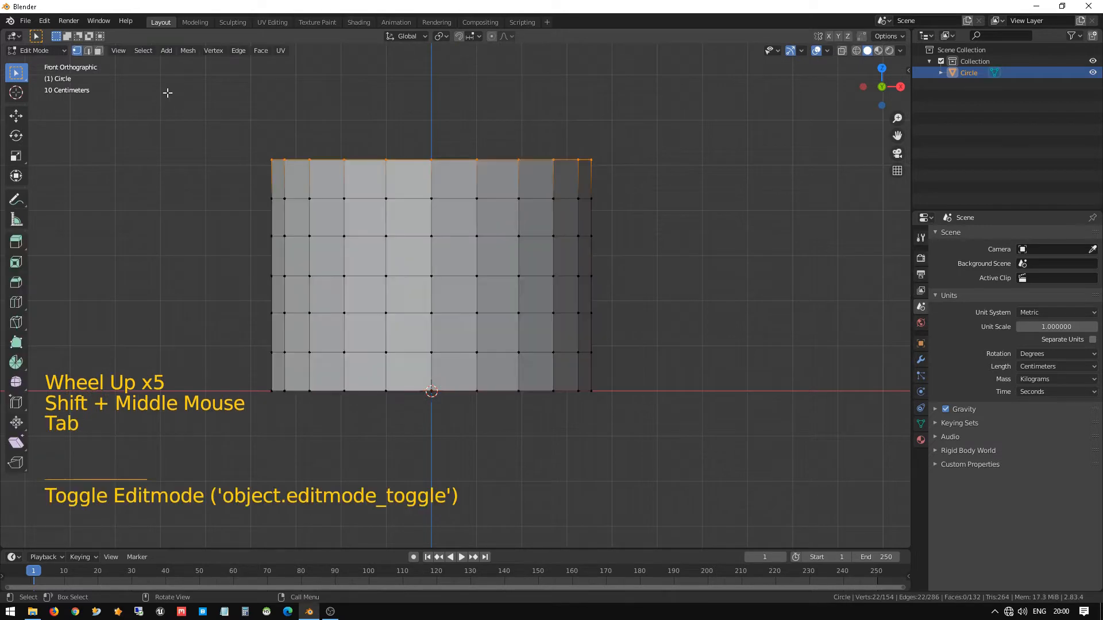
{"action": "left_click", "coordinate": [235, 102]}
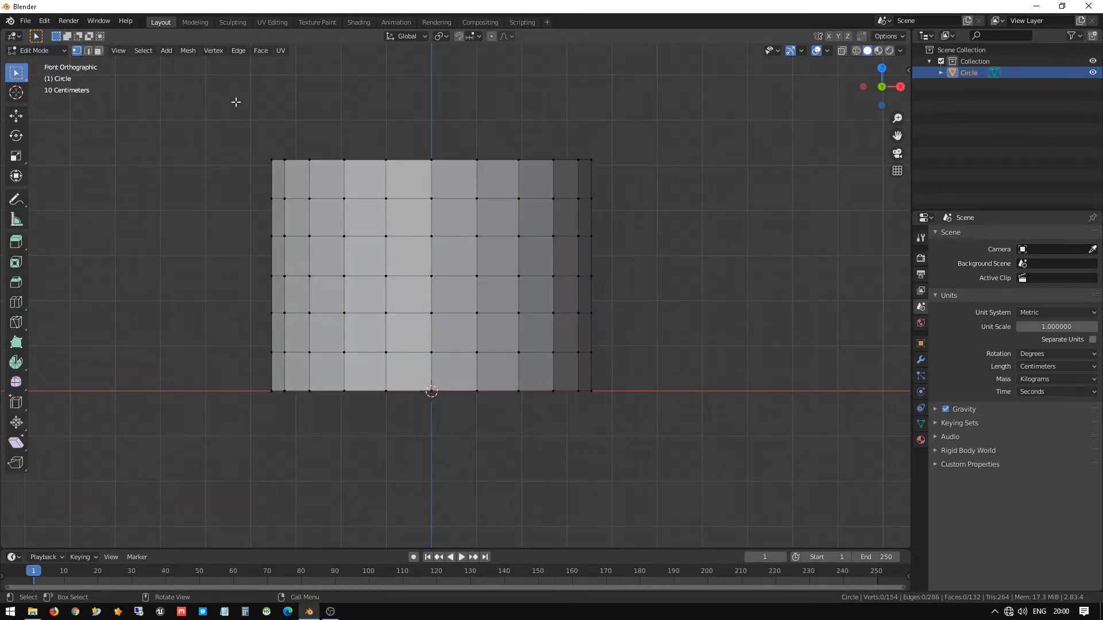
Try to box-select the cylinder's top vertex row in front view with solid shading, and check the selection around the rim.
{"action": "middle_click_drag", "start_coordinate": [262, 145], "coordinate": [298, 163]}
{"action": "left_click", "coordinate": [377, 126]}
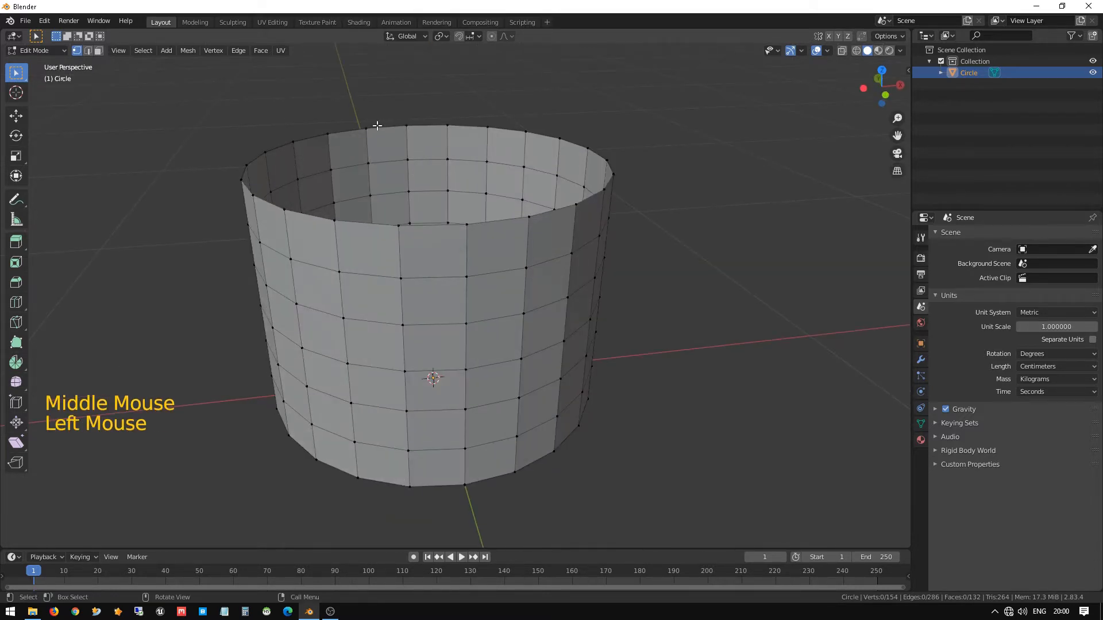
{"action": "left_click", "coordinate": [406, 230]}
{"action": "middle_click_drag", "start_coordinate": [516, 216], "coordinate": [473, 208]}
{"action": "key", "text": "KP_1"}
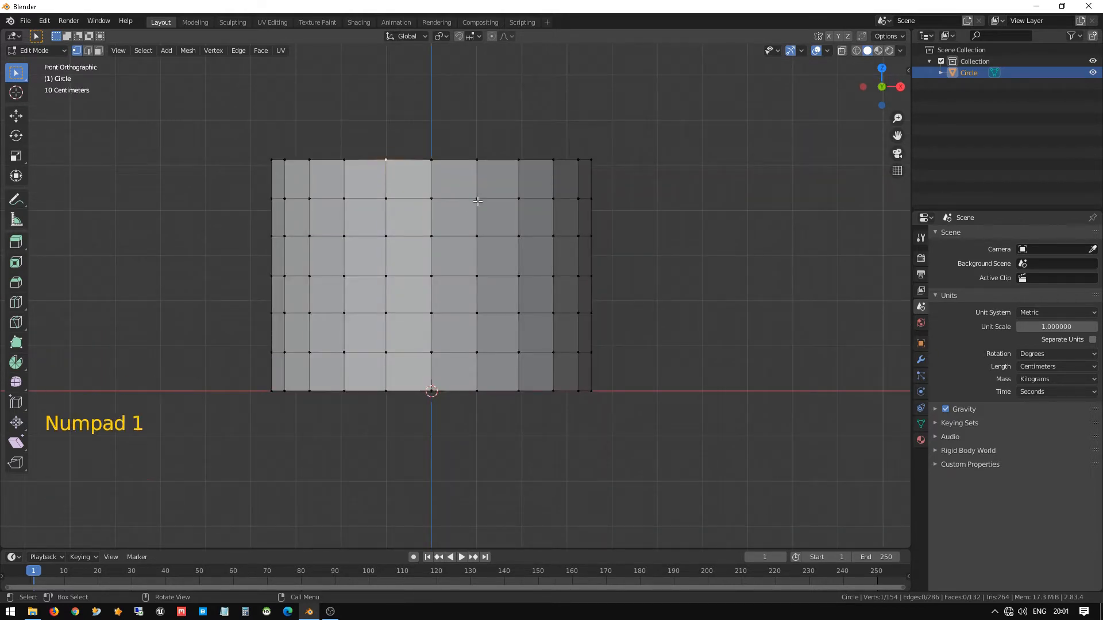
{"action": "left_click_drag", "start_coordinate": [240, 128], "coordinate": [635, 174]}
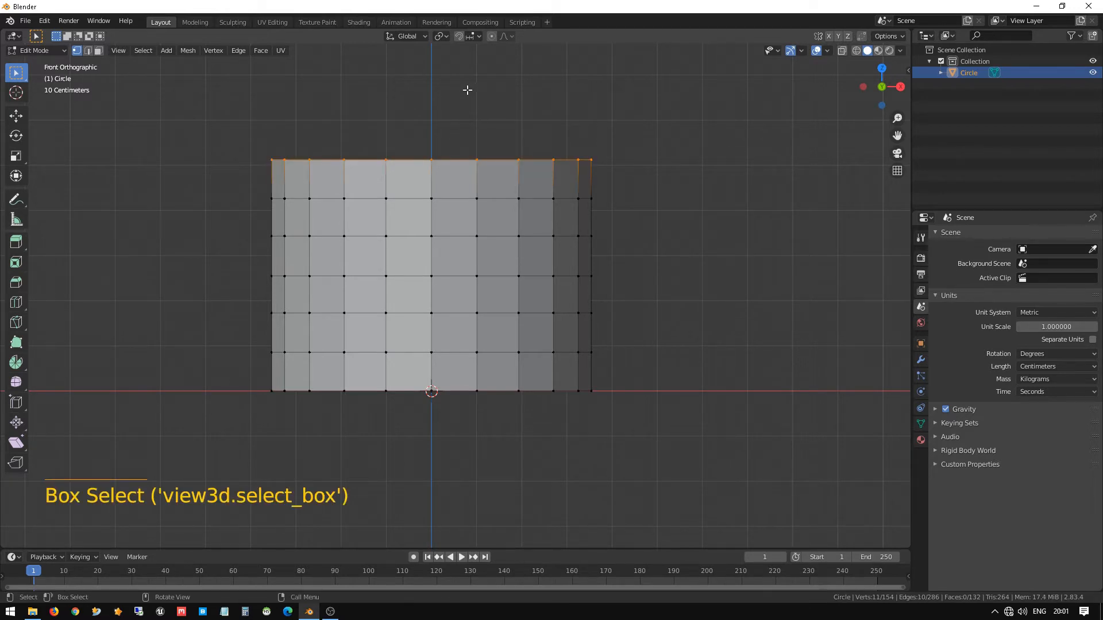
{"action": "middle_click_drag", "start_coordinate": [466, 88], "coordinate": [534, 153]}
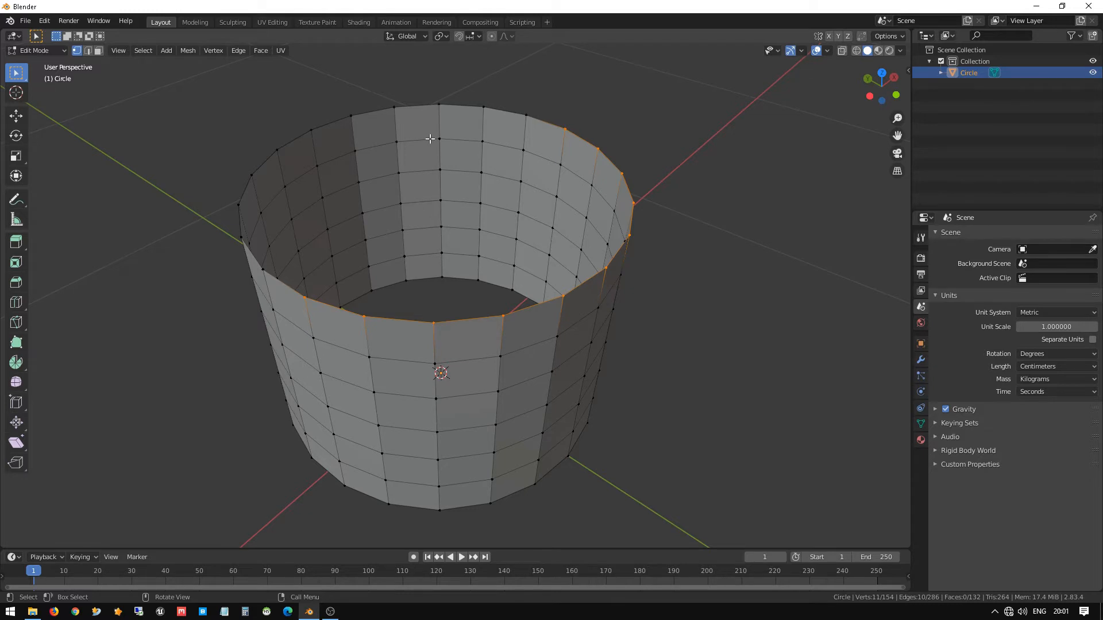
{"action": "key", "text": "KP_1"}
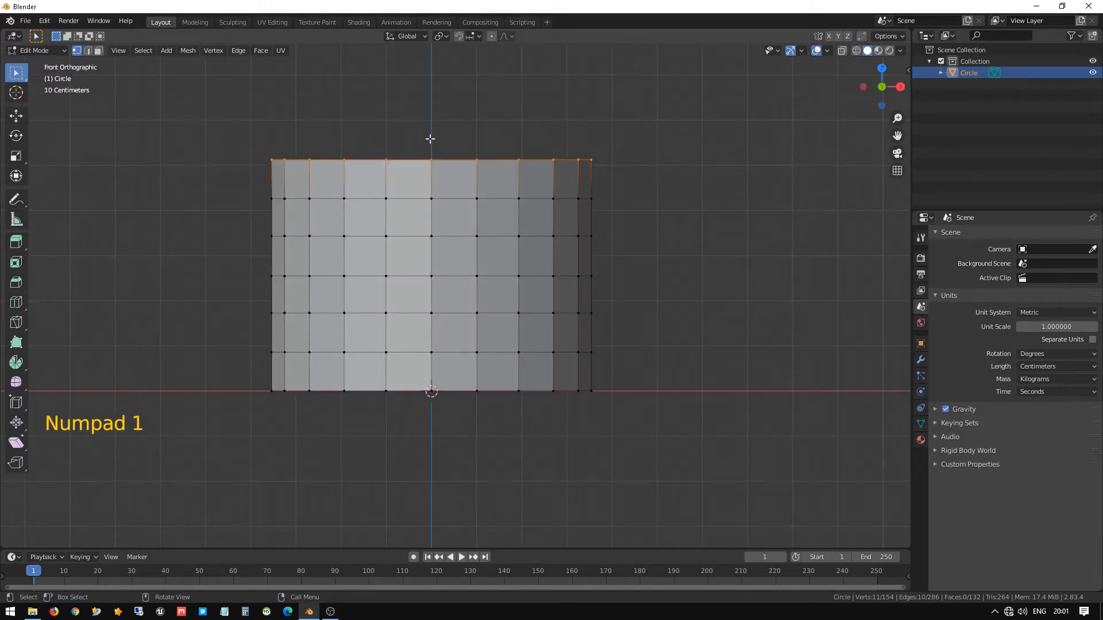
Compare the wireframe, solid and material preview shading modes, and leave the viewport in wireframe.
{"action": "key", "text": "z"}
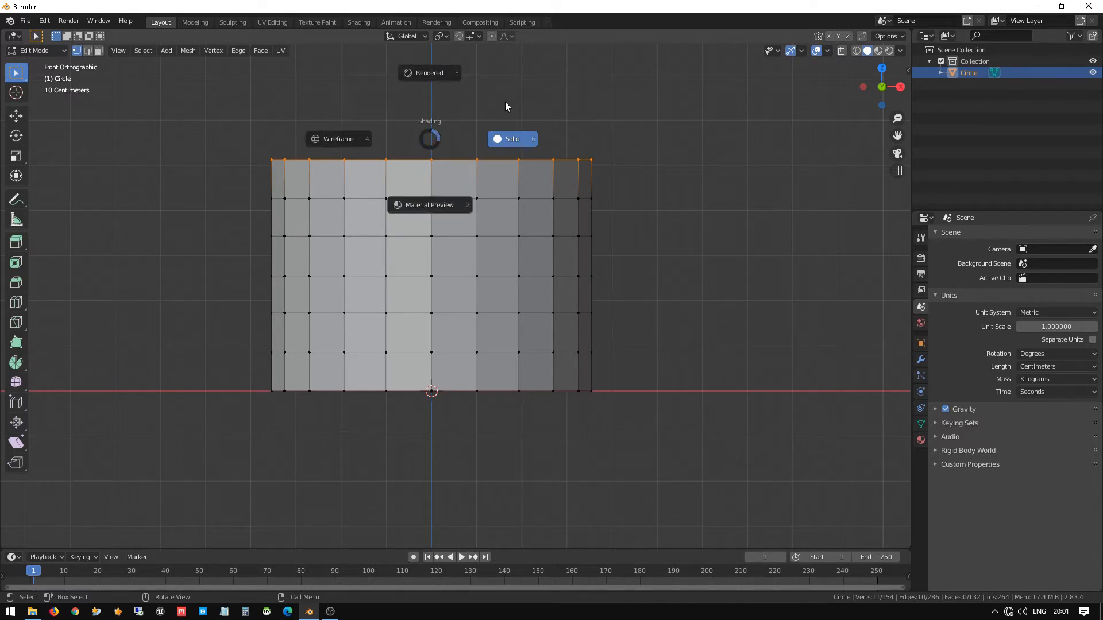
{"action": "left_click", "coordinate": [320, 138]}
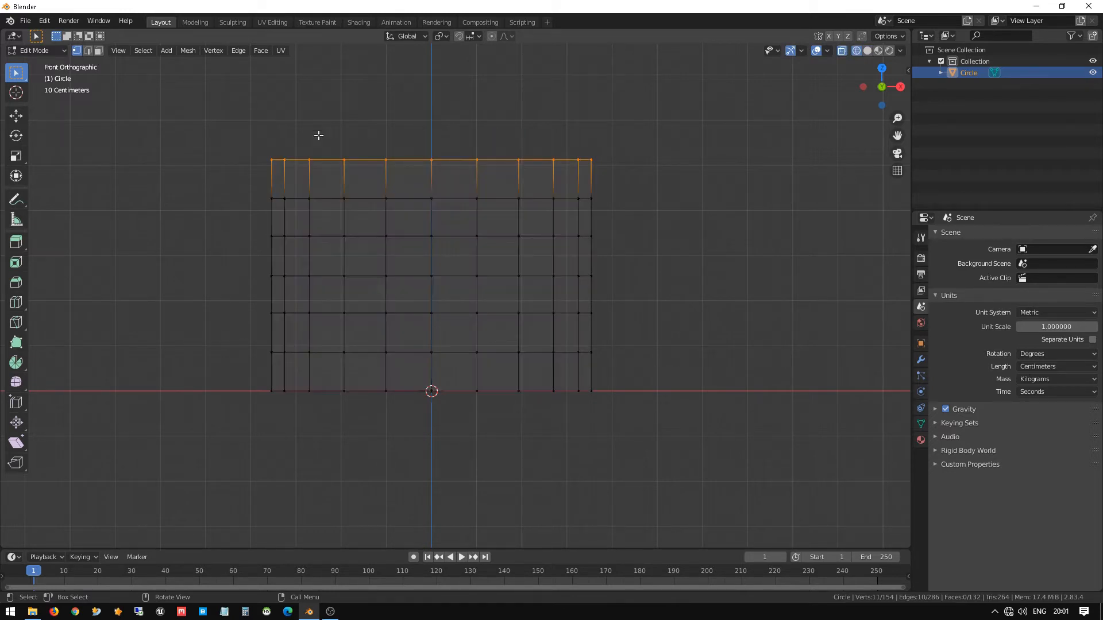
{"action": "left_click", "coordinate": [868, 52]}
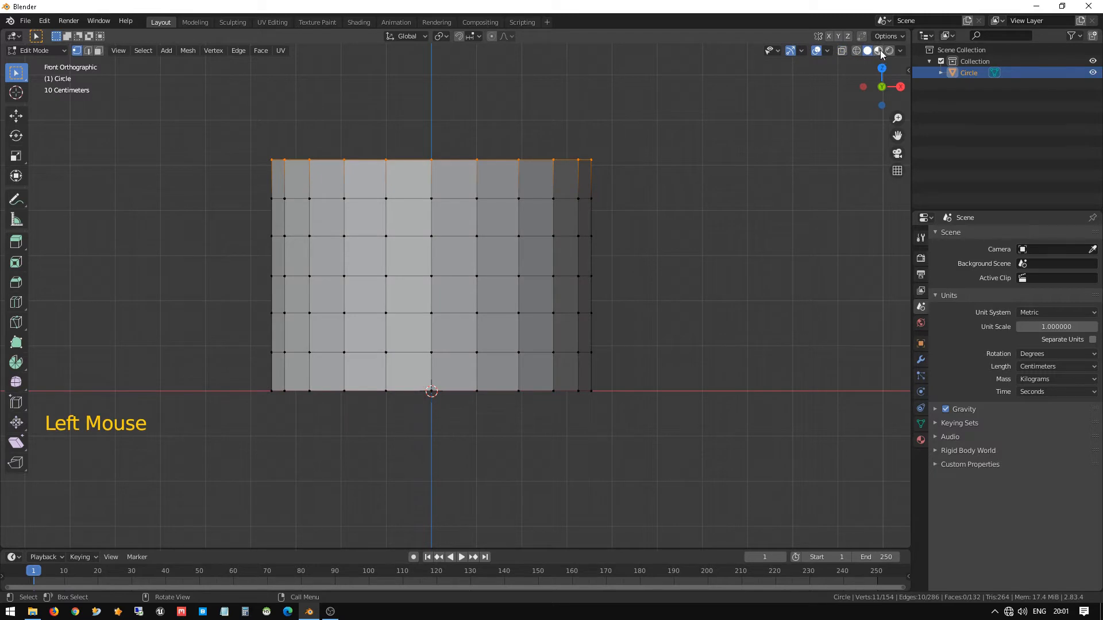
{"action": "left_click", "coordinate": [878, 51]}
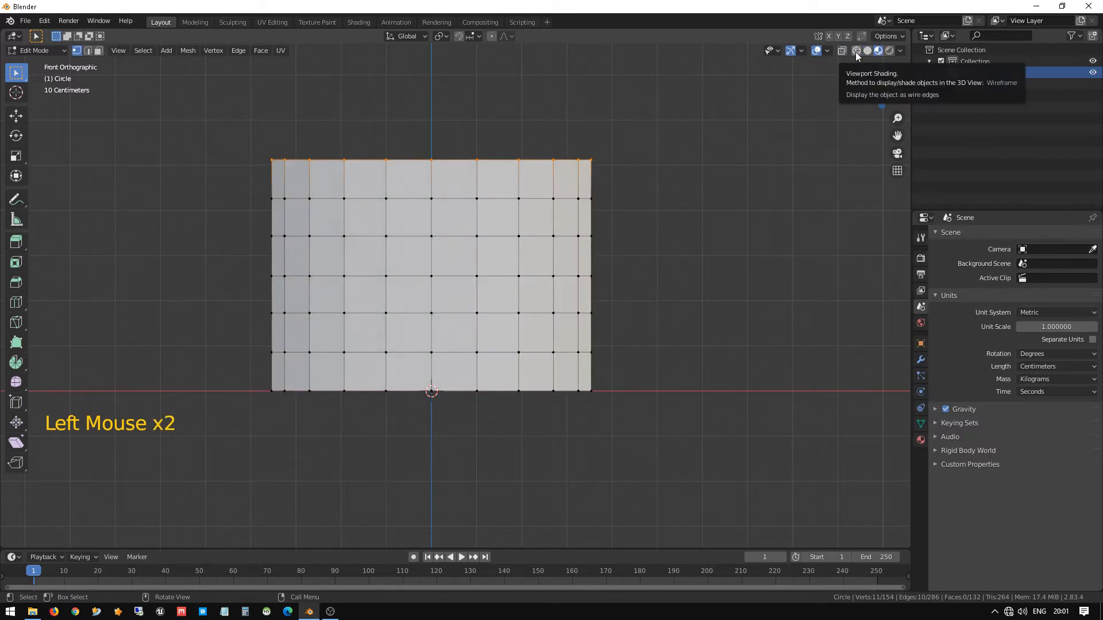
{"action": "left_click", "coordinate": [856, 51]}
Box-select the complete top ring through the wireframe and extrude it upward about 8.9 cm along Z.
{"action": "left_click", "coordinate": [184, 118]}
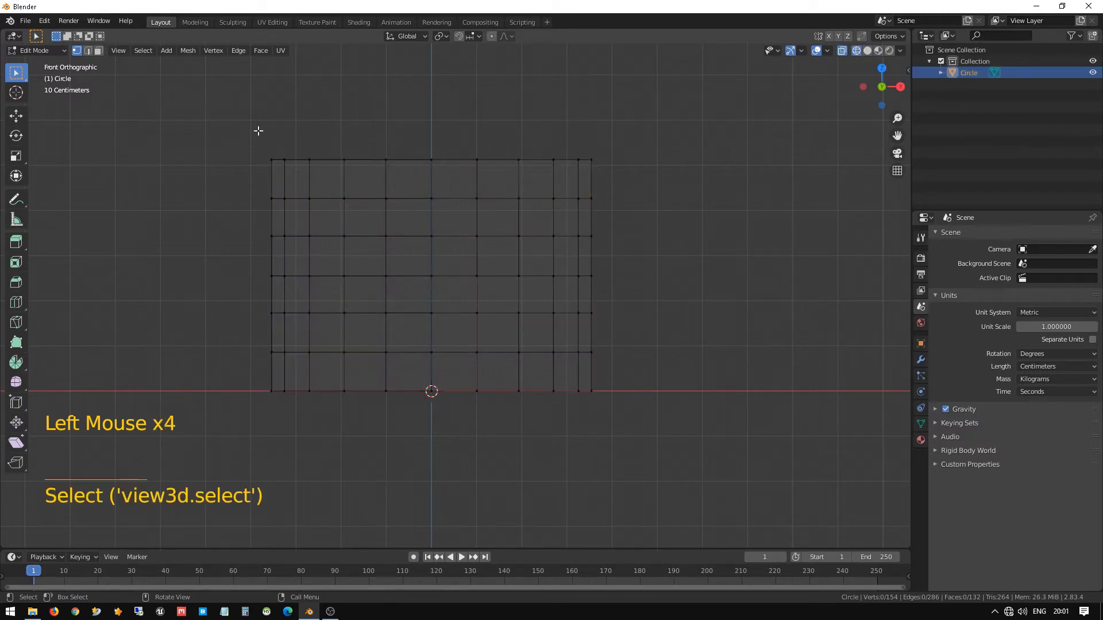
{"action": "mouse_move", "coordinate": [224, 120]}
{"action": "left_mouse_down"}
{"action": "mouse_move", "coordinate": [343, 165]}
{"action": "mouse_move", "coordinate": [660, 184]}
{"action": "left_mouse_up"}
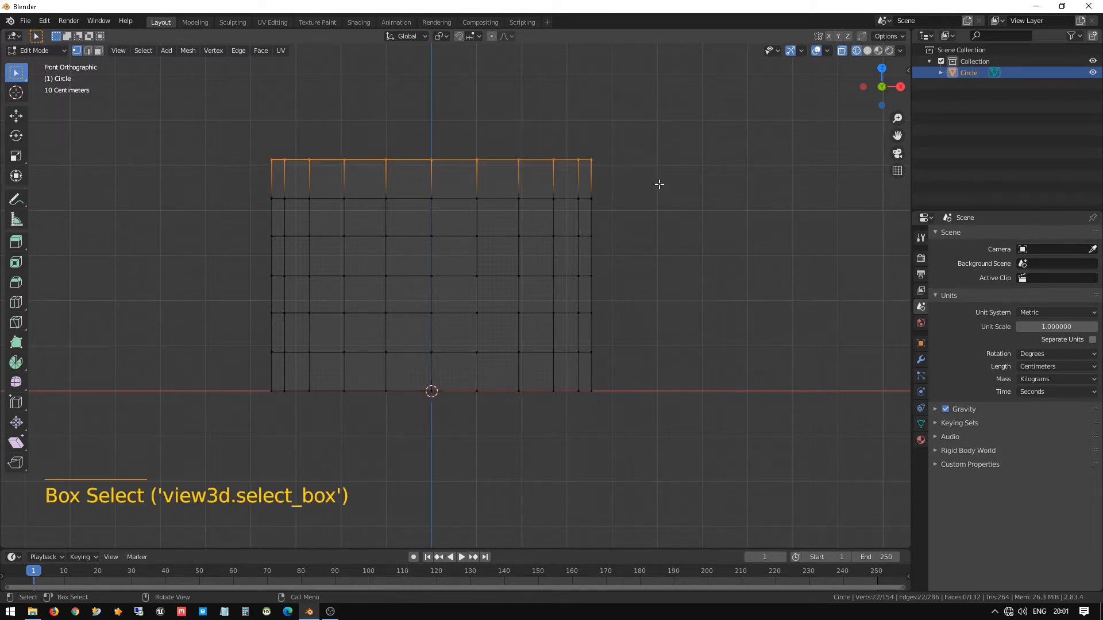
{"action": "key", "text": "e"}
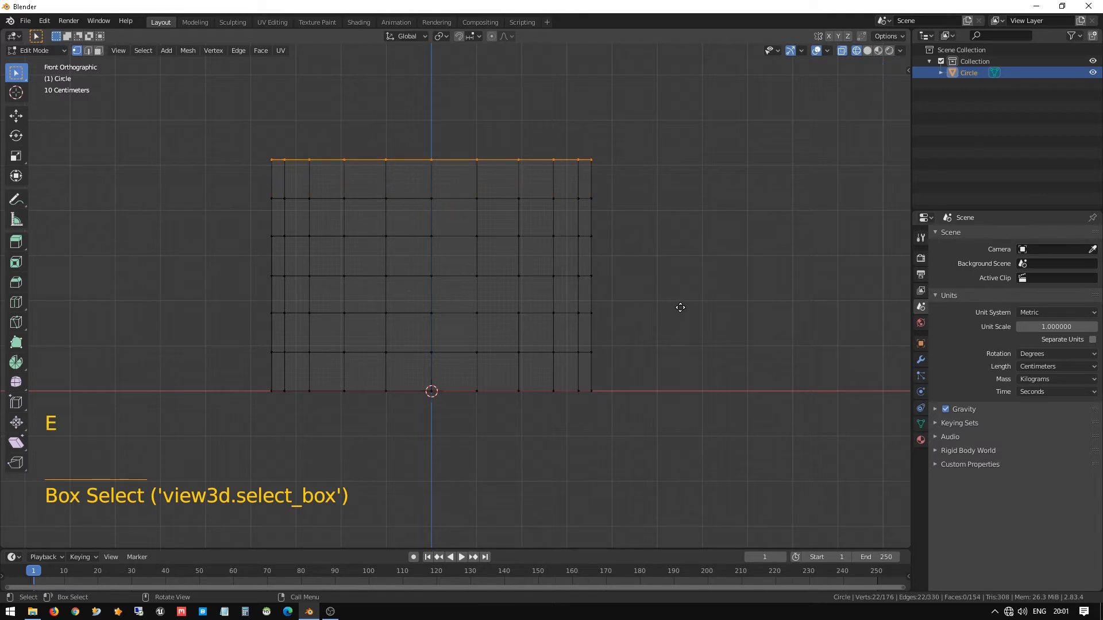
{"action": "left_click", "coordinate": [693, 267]}
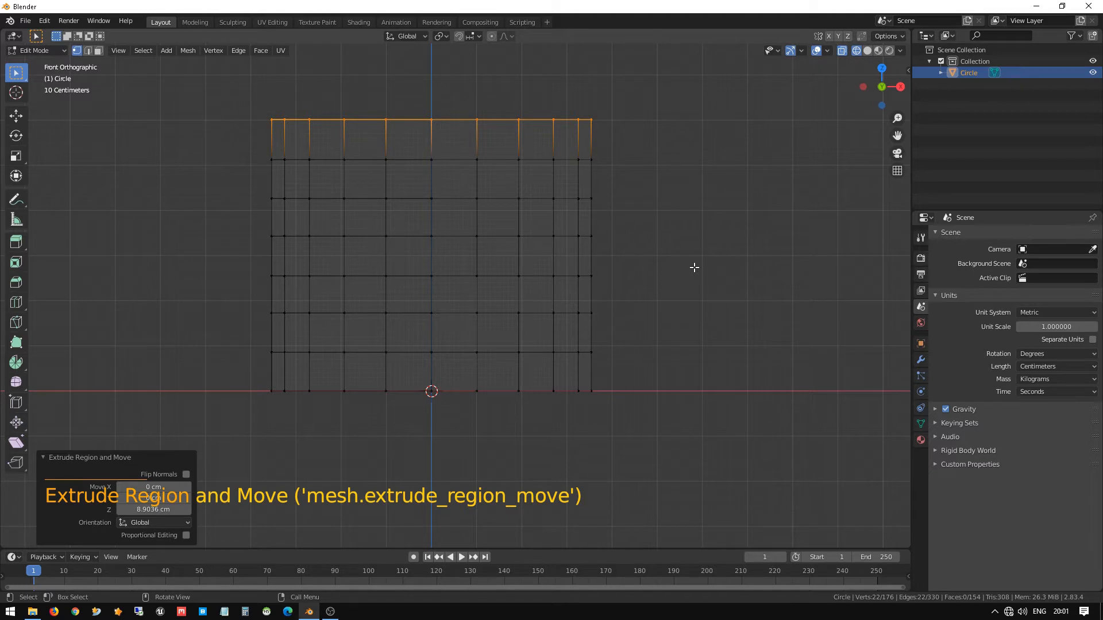
Switch the viewport back to solid shading and select the whole edge loop around the cylinder's bottom opening.
{"action": "key", "text": "z"}
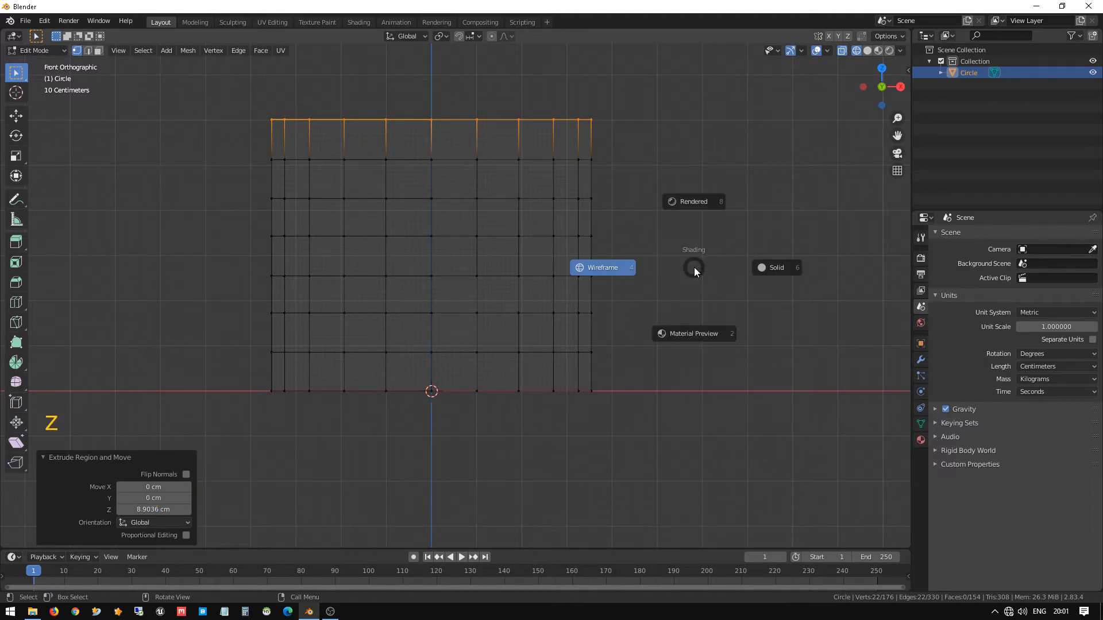
{"action": "left_click", "coordinate": [773, 268]}
{"action": "scroll", "coordinate": [612, 245], "scroll_direction": "down", "scroll_amount": 1}
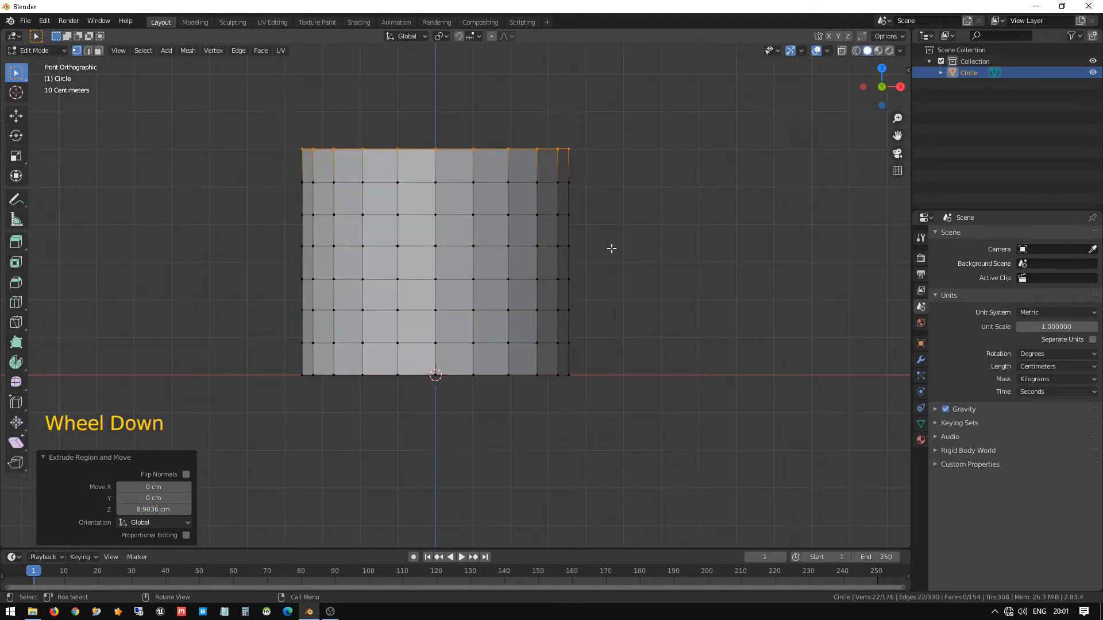
{"action": "middle_click_drag", "start_coordinate": [581, 280], "coordinate": [520, 275]}
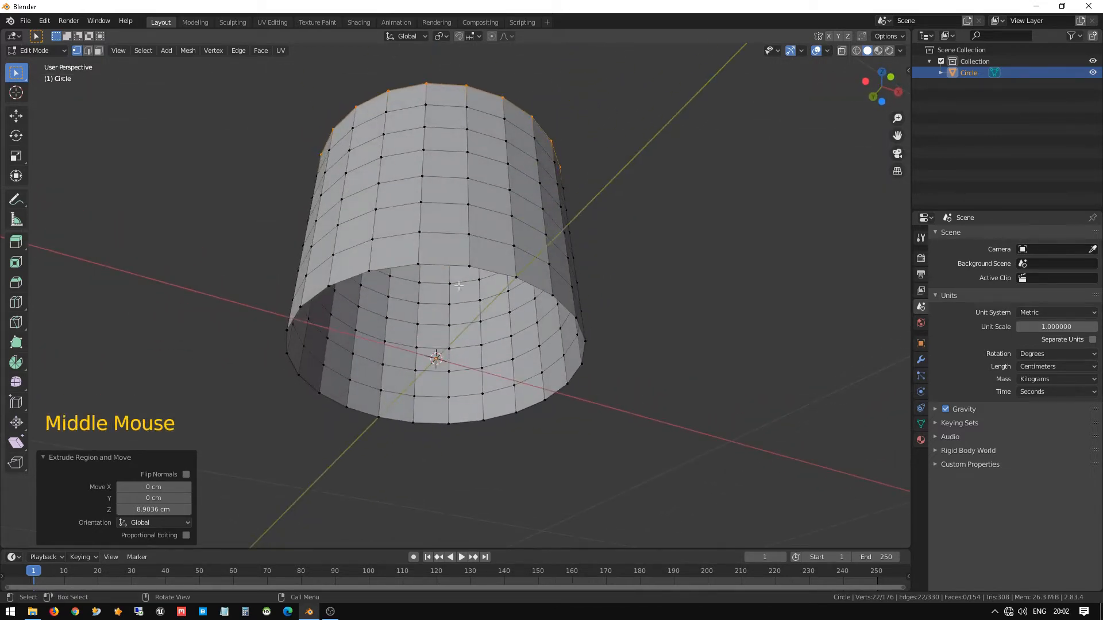
{"action": "left_click", "coordinate": [433, 263]}
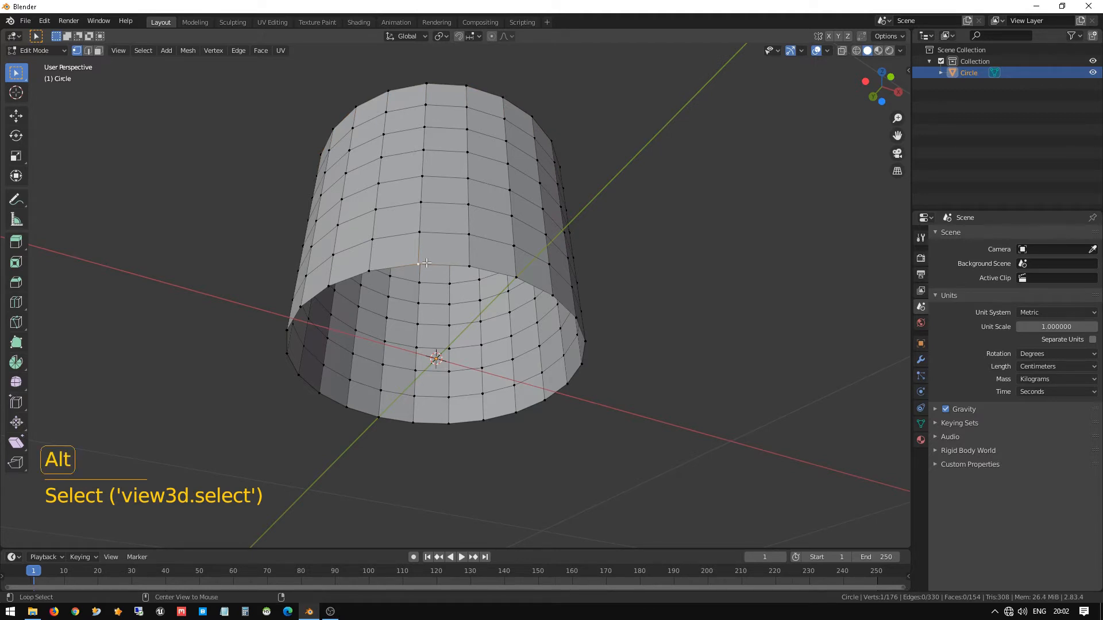
{"action": "left_click", "coordinate": [421, 263], "text": "alt"}
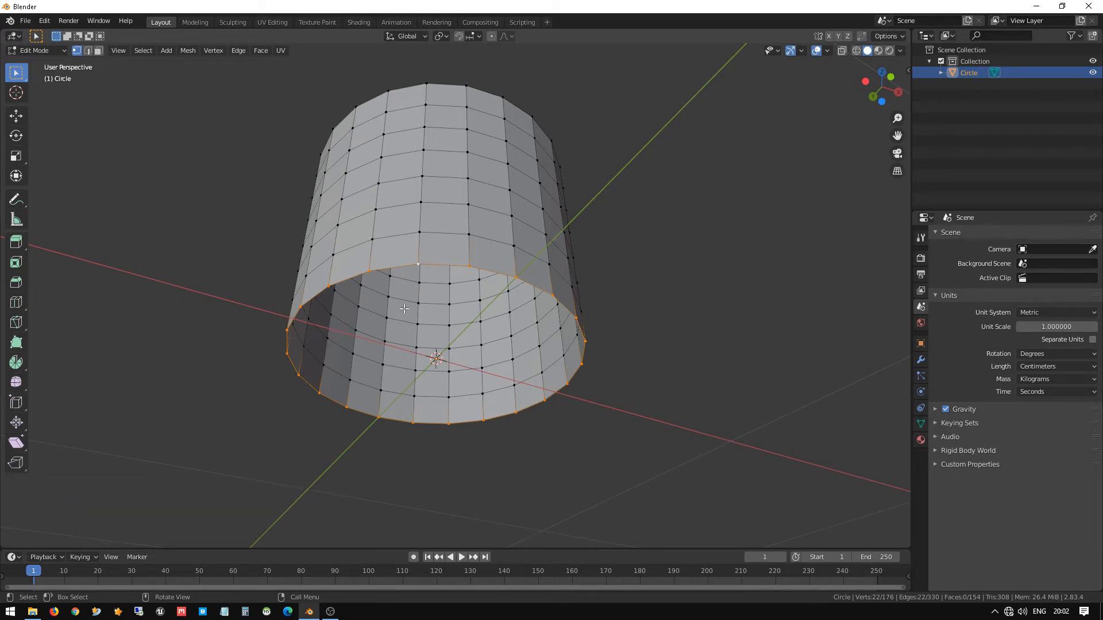
Extrude the bottom edge loop inward twice, scaling the first new ring to 0.661 and the second to 0.456.
{"action": "key", "text": "e"}
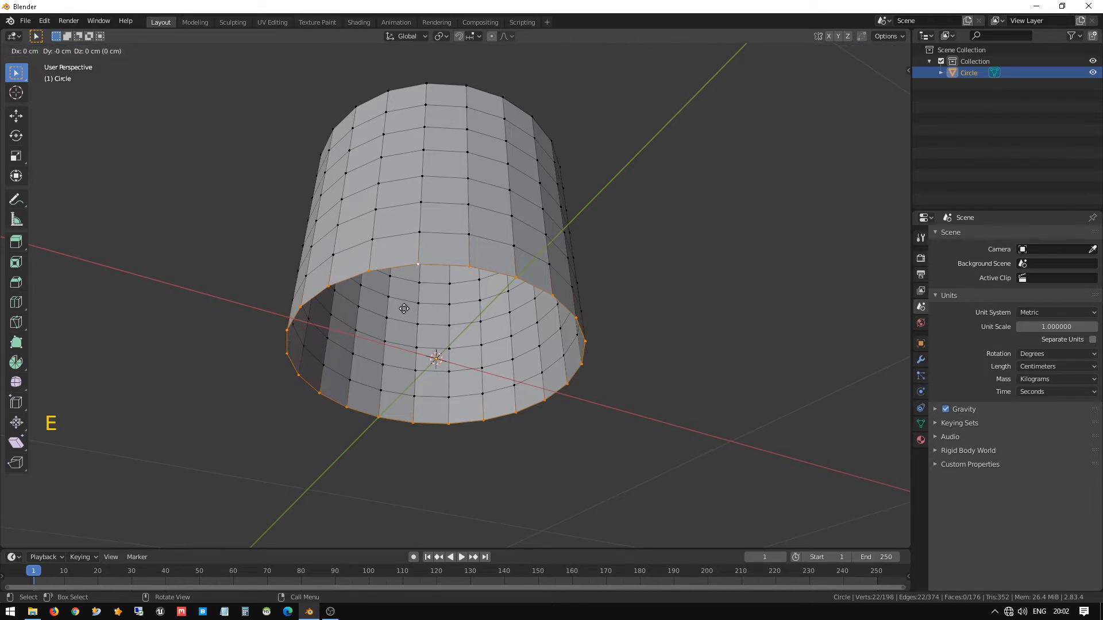
{"action": "key", "text": "s"}
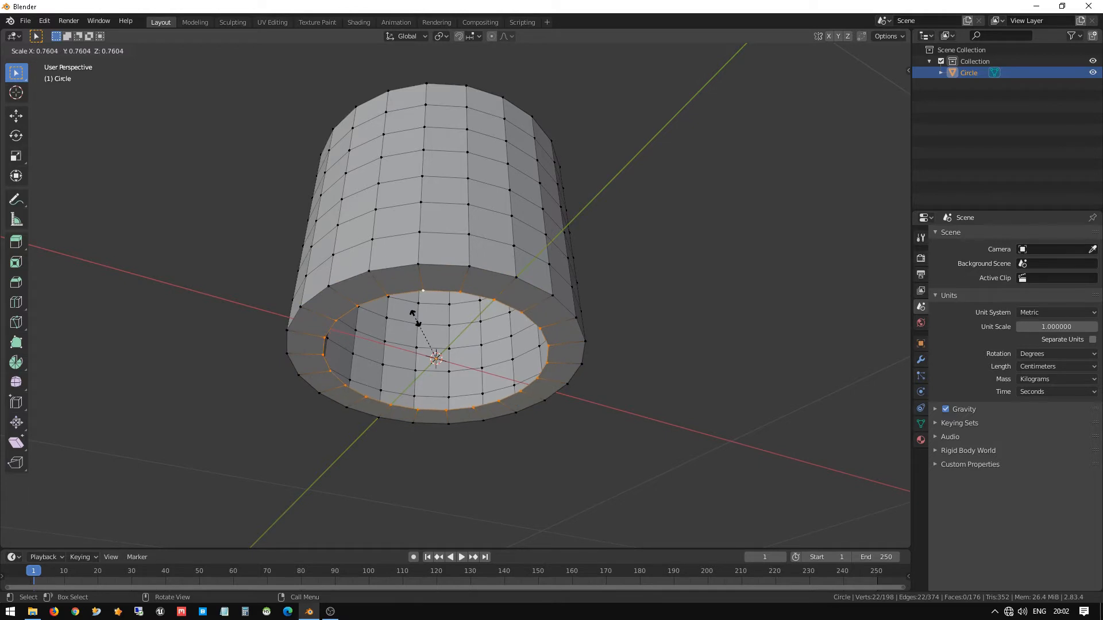
{"action": "left_click", "coordinate": [418, 324]}
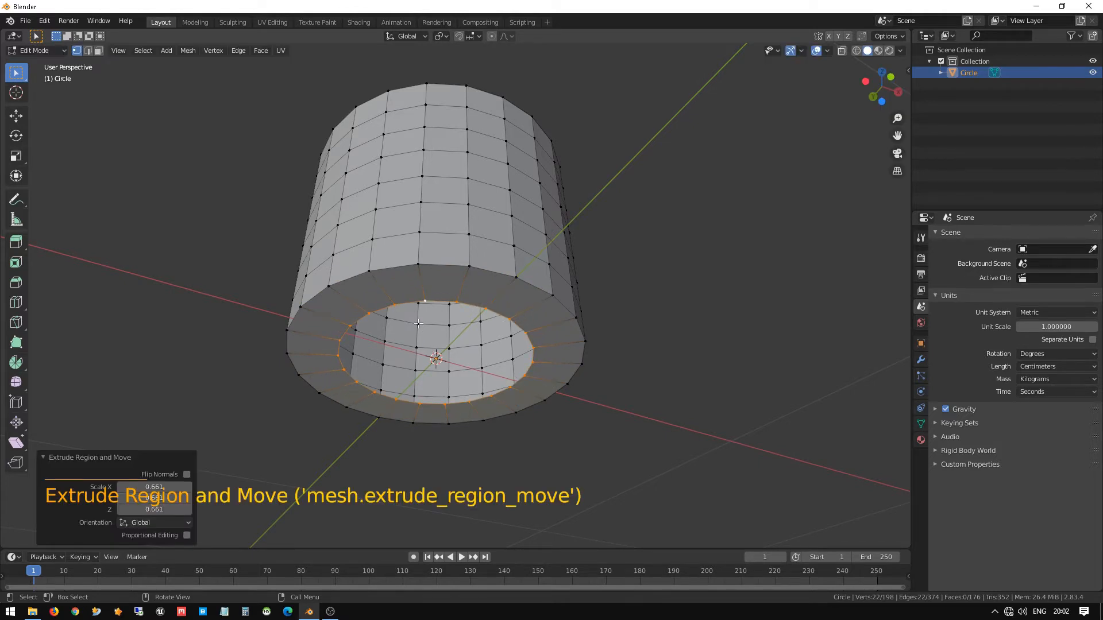
{"action": "key", "text": "e"}
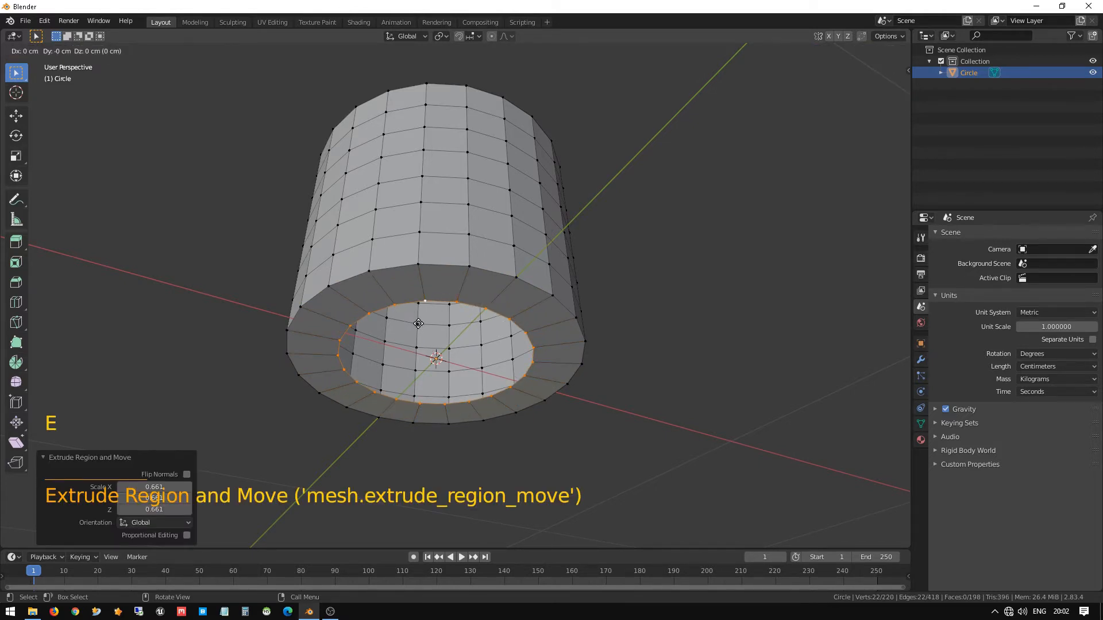
{"action": "key", "text": "s"}
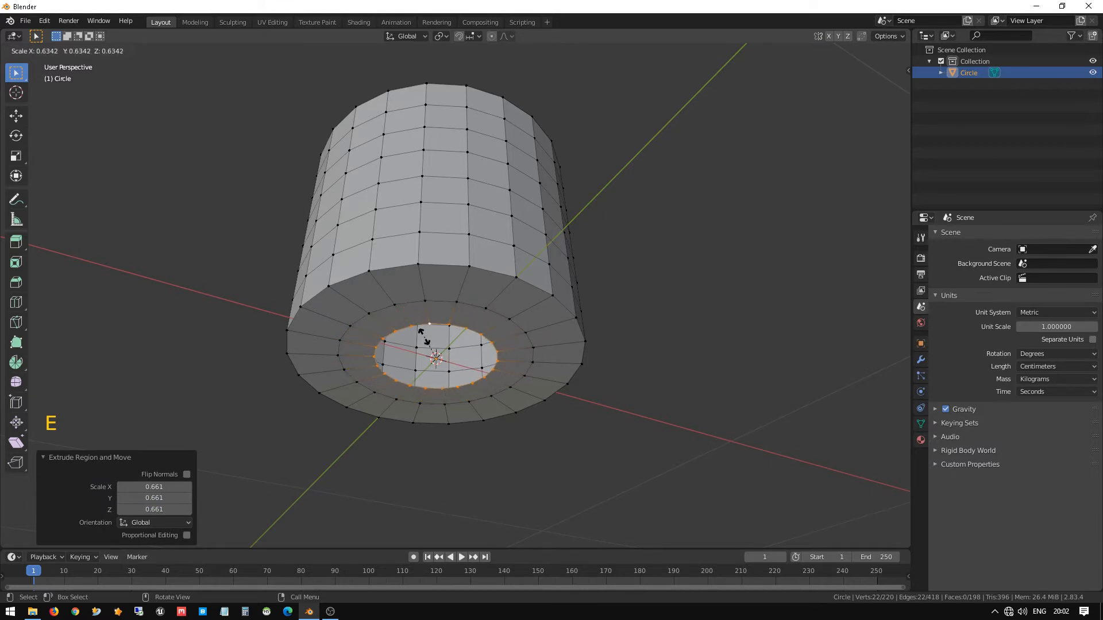
{"action": "left_click", "coordinate": [432, 342]}
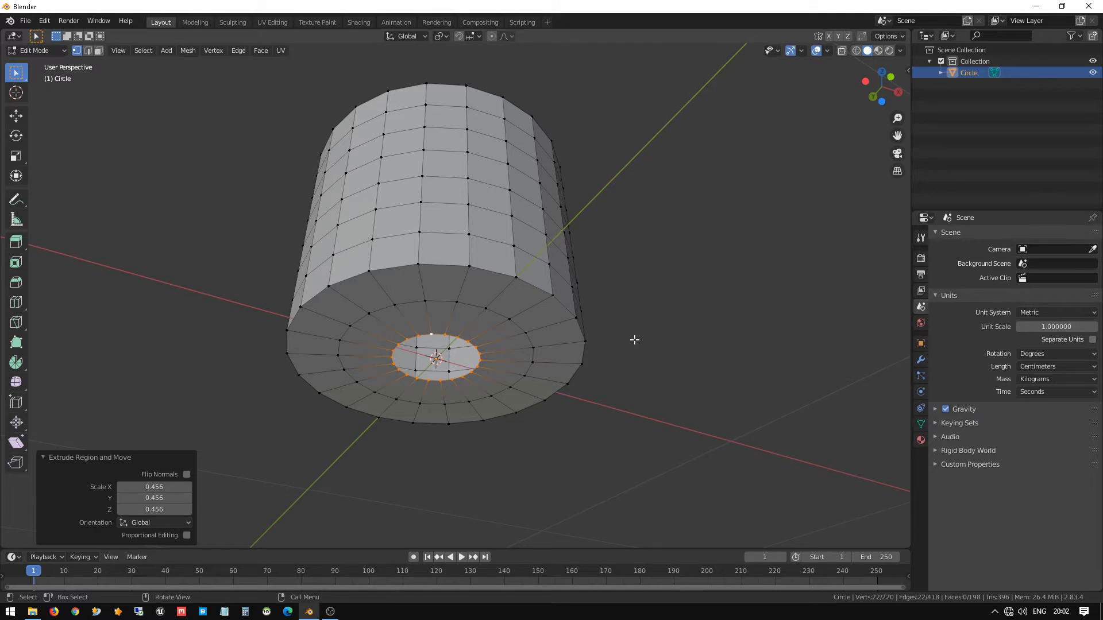
Merge the innermost ring of the cylinder's base at its center to close the bottom.
{"action": "key", "text": "m"}
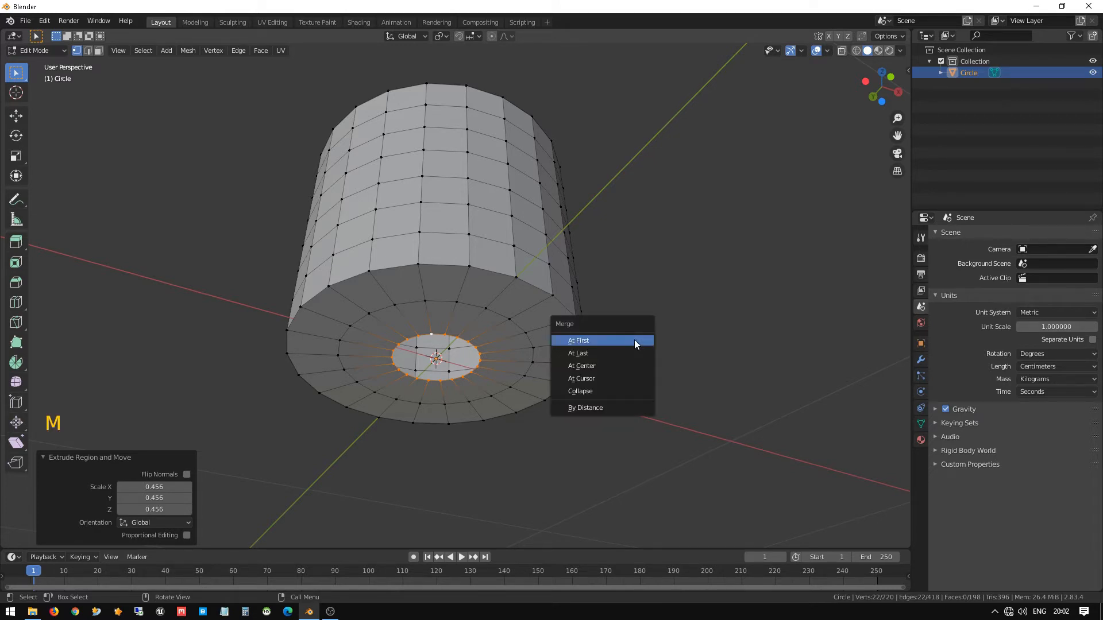
{"action": "left_click", "coordinate": [629, 364]}
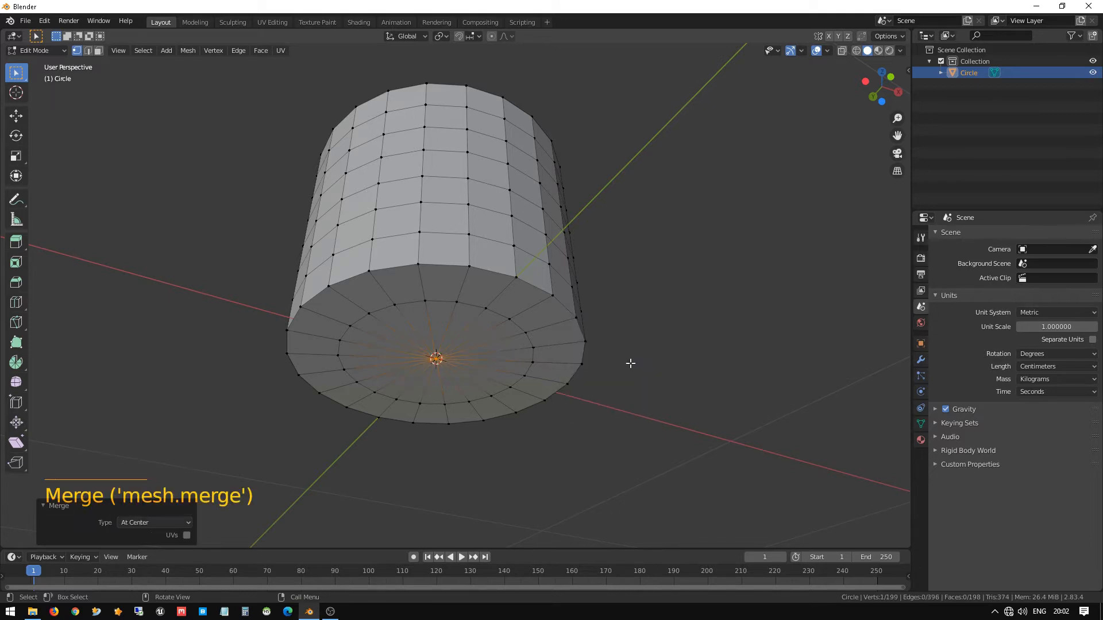
{"action": "scroll", "coordinate": [463, 363], "scroll_direction": "up", "scroll_amount": 3}
{"action": "middle_click_drag", "start_coordinate": [466, 364], "coordinate": [438, 374]}
Move the 3D cursor clear of the cylinder, then select the base's merged center vertex and inspect the closed bottom.
{"action": "double_click", "coordinate": [454, 355]}
{"action": "left_click", "coordinate": [778, 436], "text": "shift"}
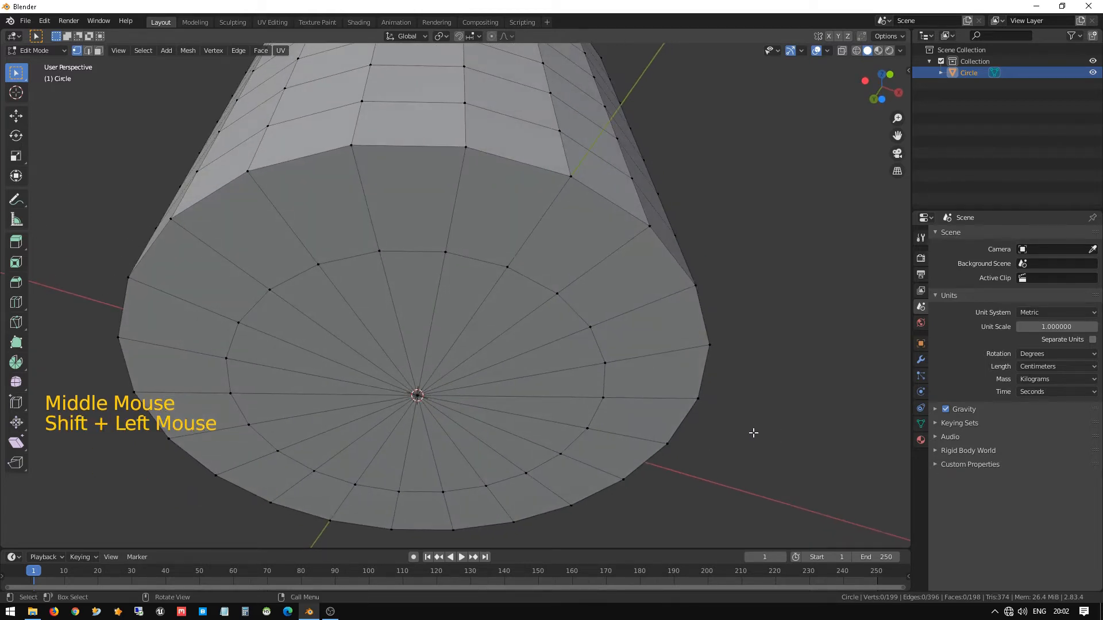
{"action": "right_click", "coordinate": [763, 423], "text": "shift"}
{"action": "left_click", "coordinate": [418, 395]}
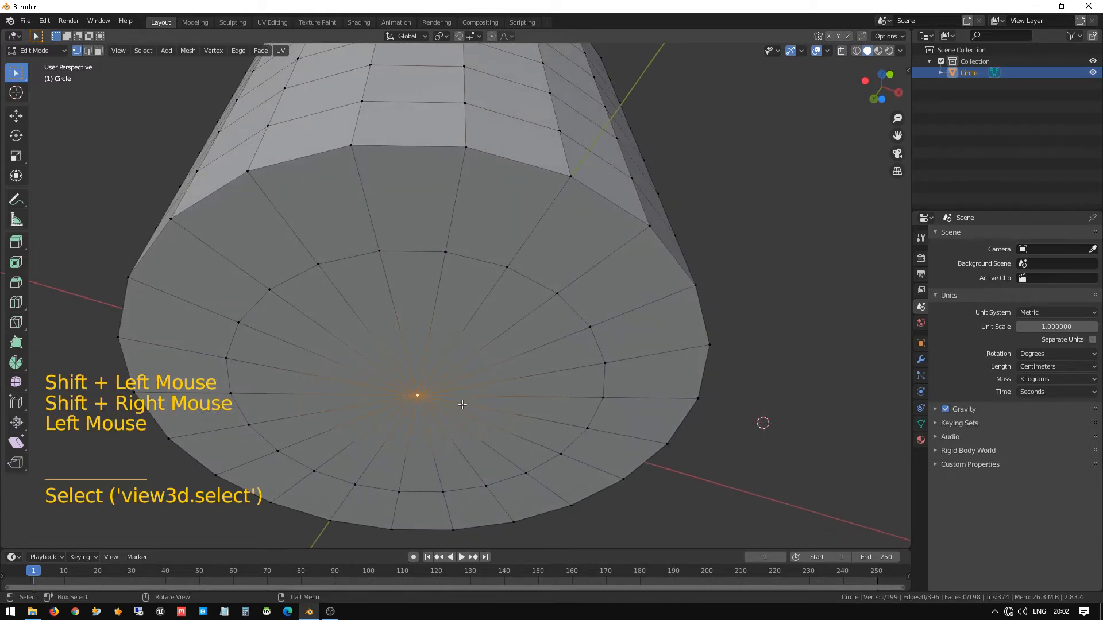
{"action": "scroll", "coordinate": [453, 390], "scroll_direction": "down", "scroll_amount": 3}
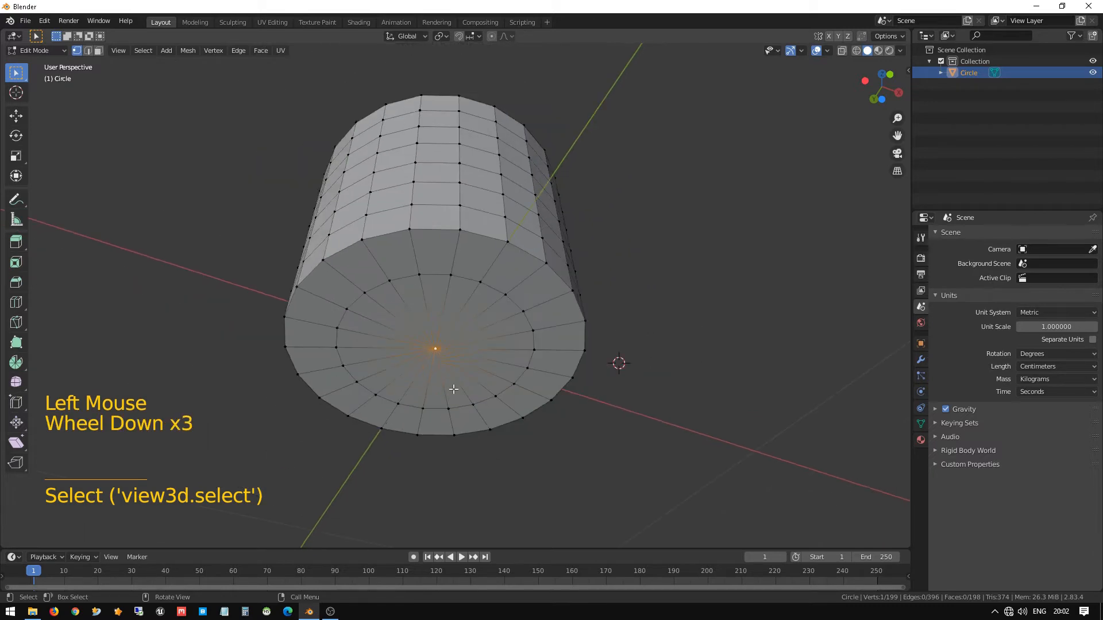
{"action": "middle_click_drag", "start_coordinate": [454, 390], "coordinate": [419, 350]}
{"action": "middle_click_drag", "start_coordinate": [498, 322], "coordinate": [515, 358]}
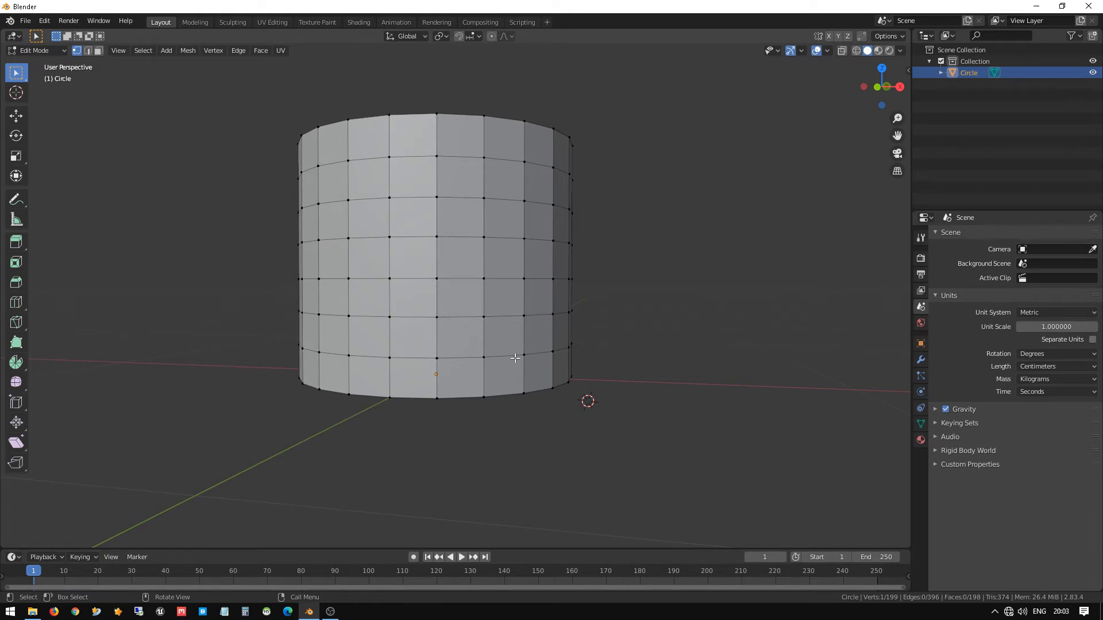
In Object Mode and front view, place the 3D cursor about 113 cm along X beside the cylinder and add a Path curve there.
{"action": "scroll", "coordinate": [680, 338], "scroll_direction": "down", "scroll_amount": 2}
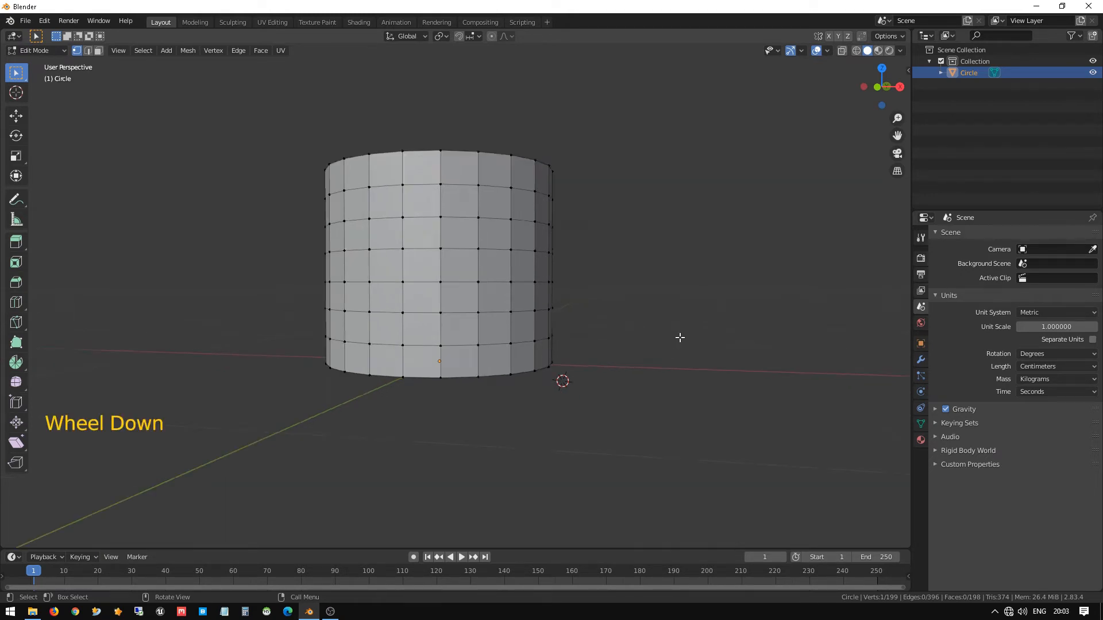
{"action": "key", "text": "Tab"}
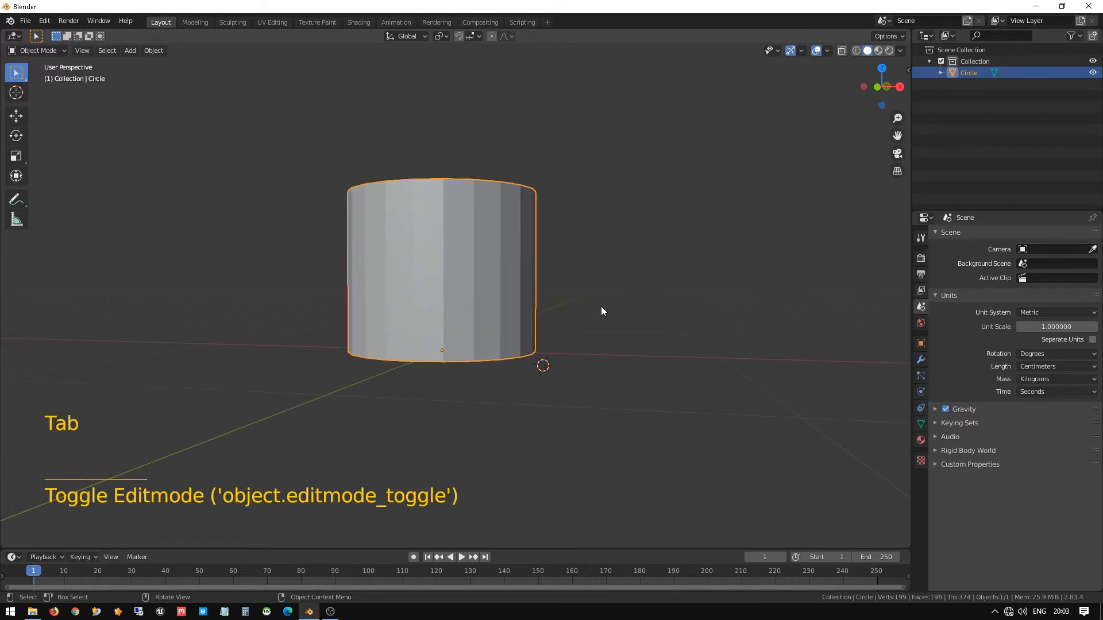
{"action": "key", "text": "KP_1"}
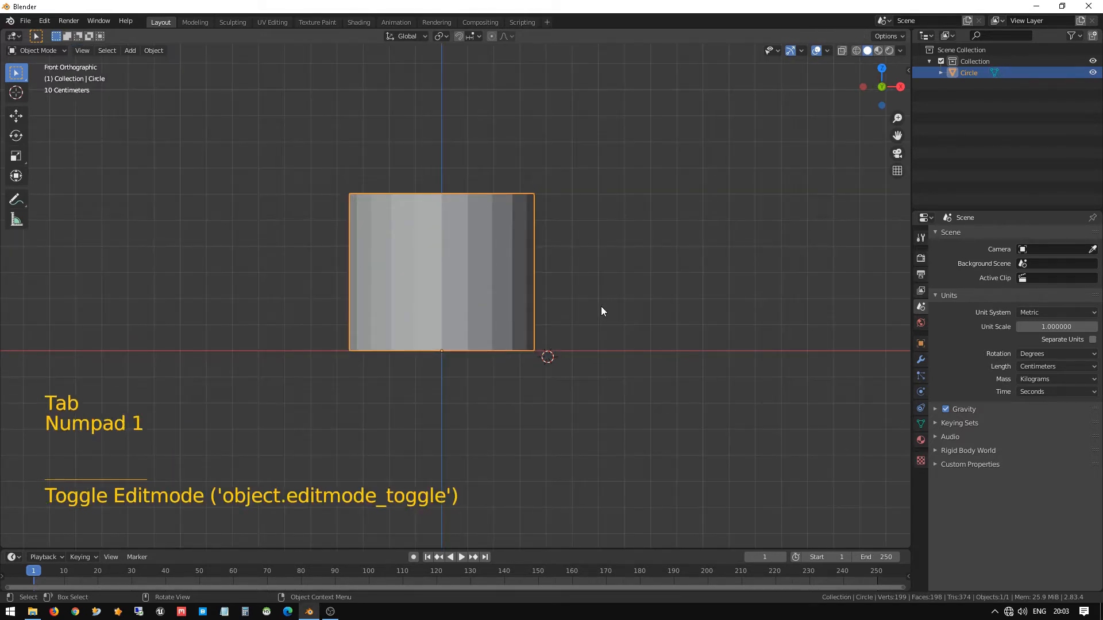
{"action": "right_click", "coordinate": [736, 351], "text": "shift"}
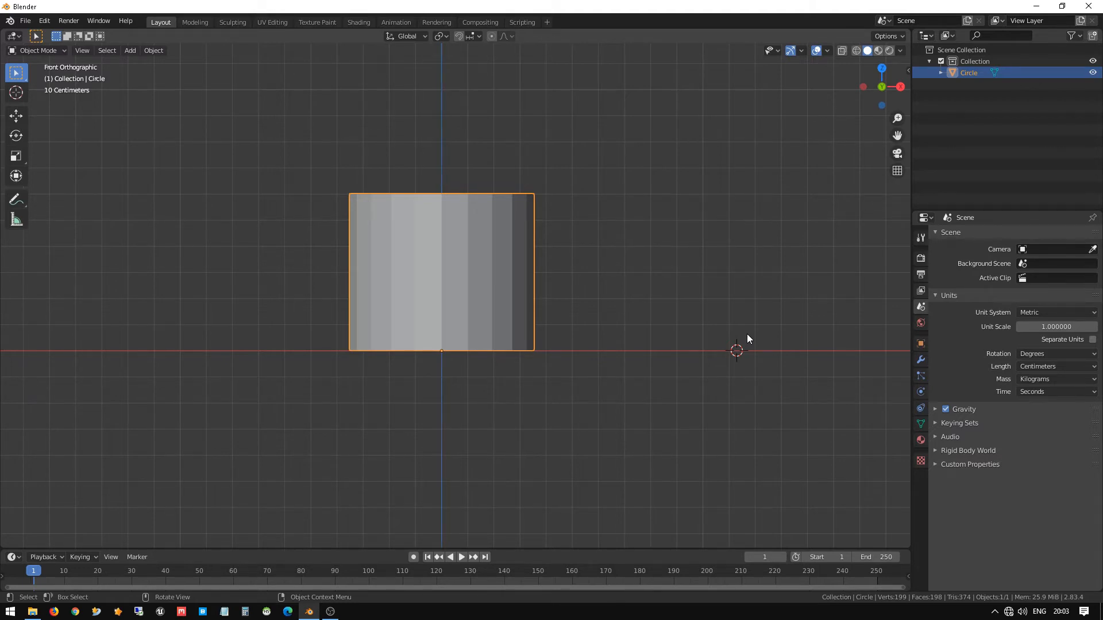
{"action": "key", "text": "shift+a"}
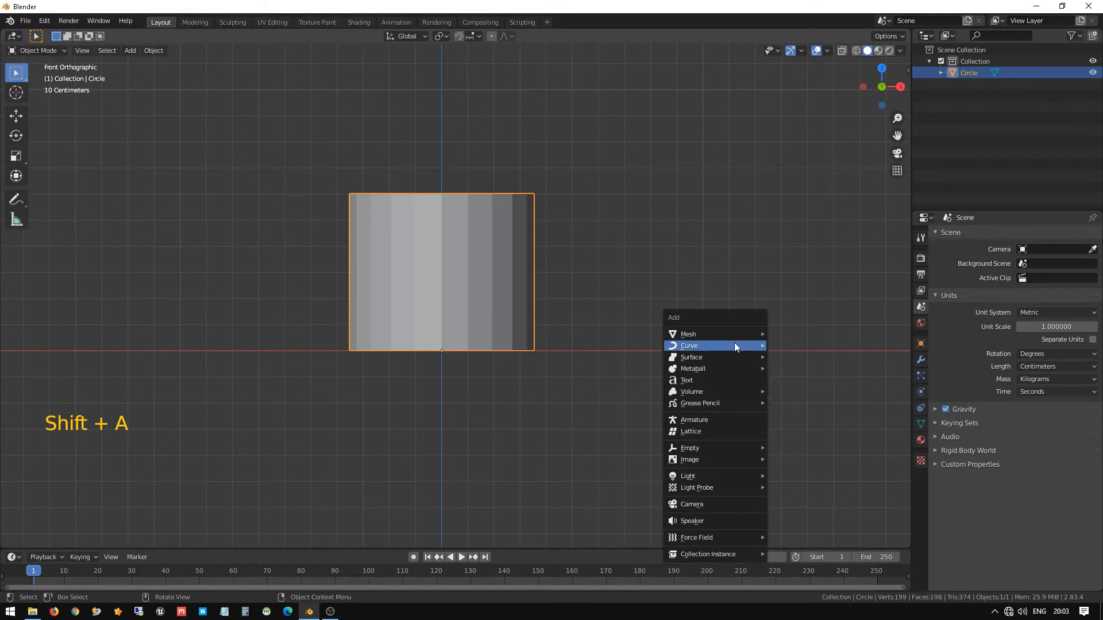
{"action": "mouse_move", "coordinate": [731, 347]}
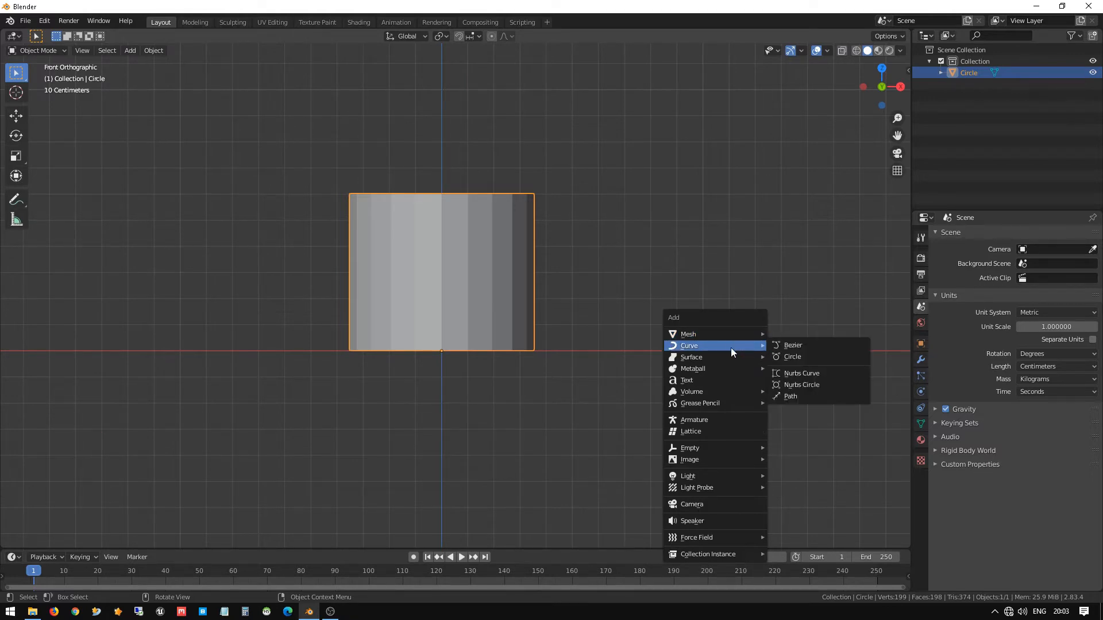
{"action": "left_click", "coordinate": [779, 397]}
{"action": "scroll", "coordinate": [678, 422], "scroll_direction": "down", "scroll_amount": 4}
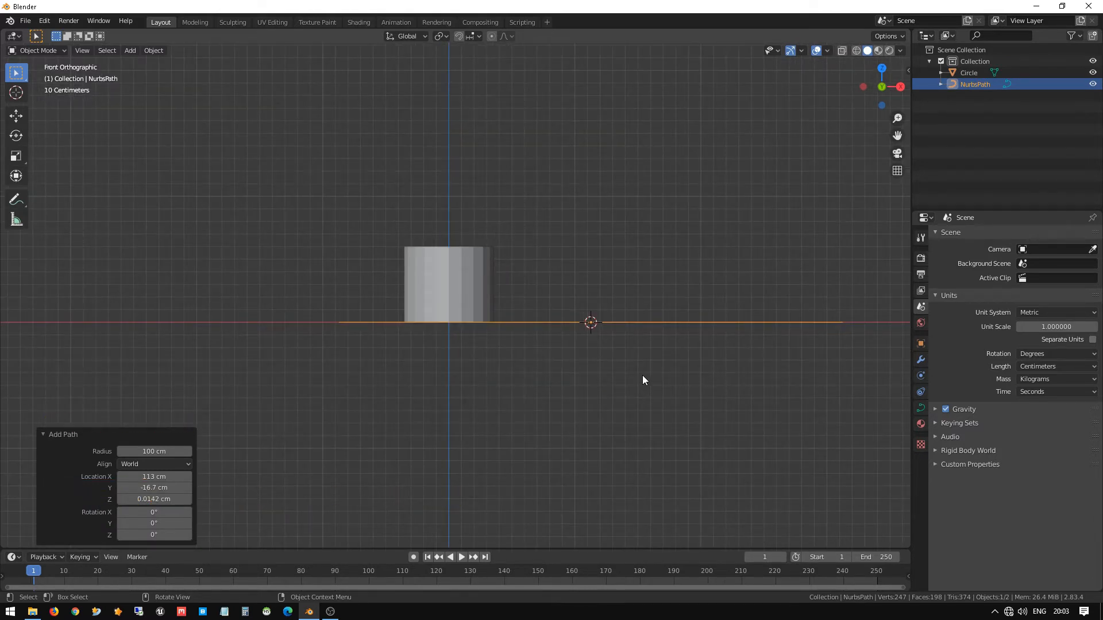
Enter Edit Mode on the path and examine its control points by selecting them individually, ending with the end point nearest the cylinder.
{"action": "key", "text": "ctrl+KP_Add"}
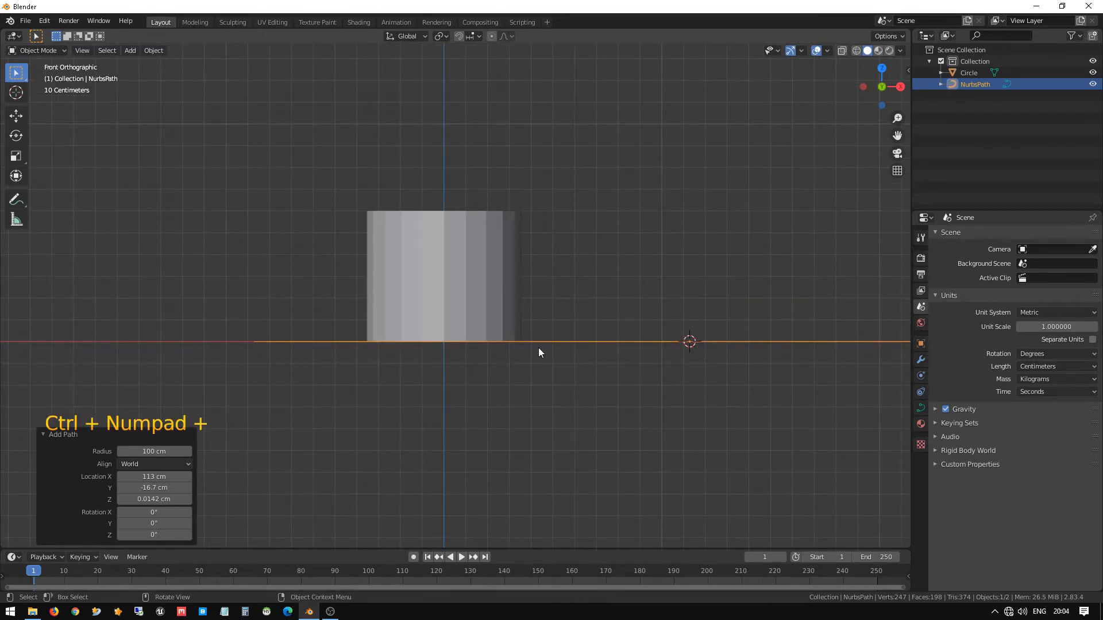
{"action": "key", "text": "Tab"}
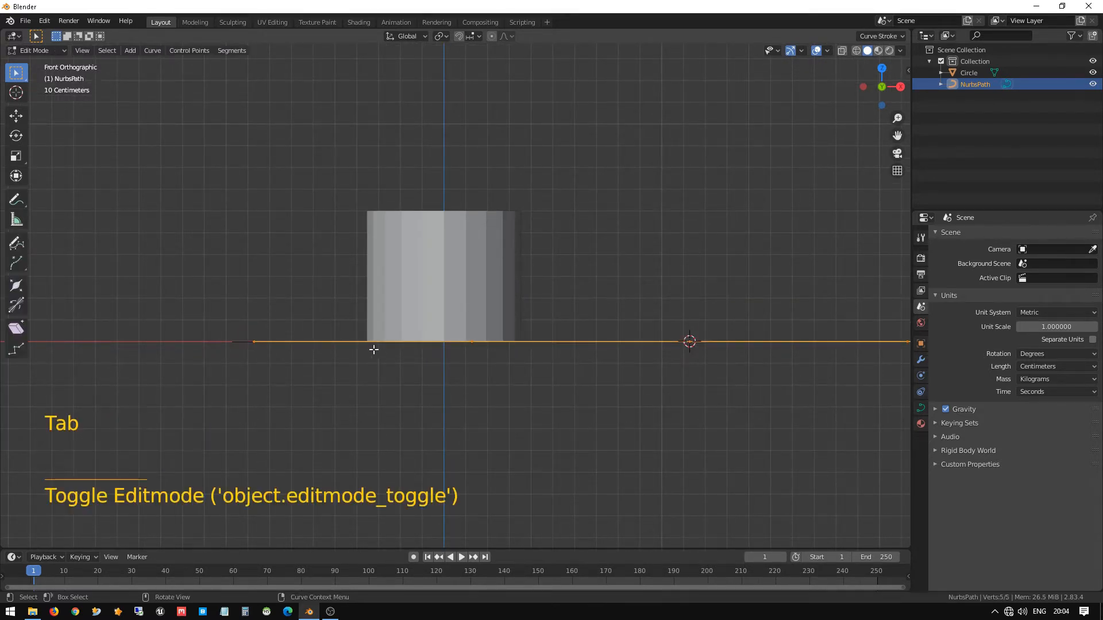
{"action": "left_click", "coordinate": [312, 263]}
{"action": "middle_click_drag", "start_coordinate": [327, 311], "coordinate": [247, 348]}
{"action": "scroll", "coordinate": [251, 355], "scroll_direction": "down", "scroll_amount": 2}
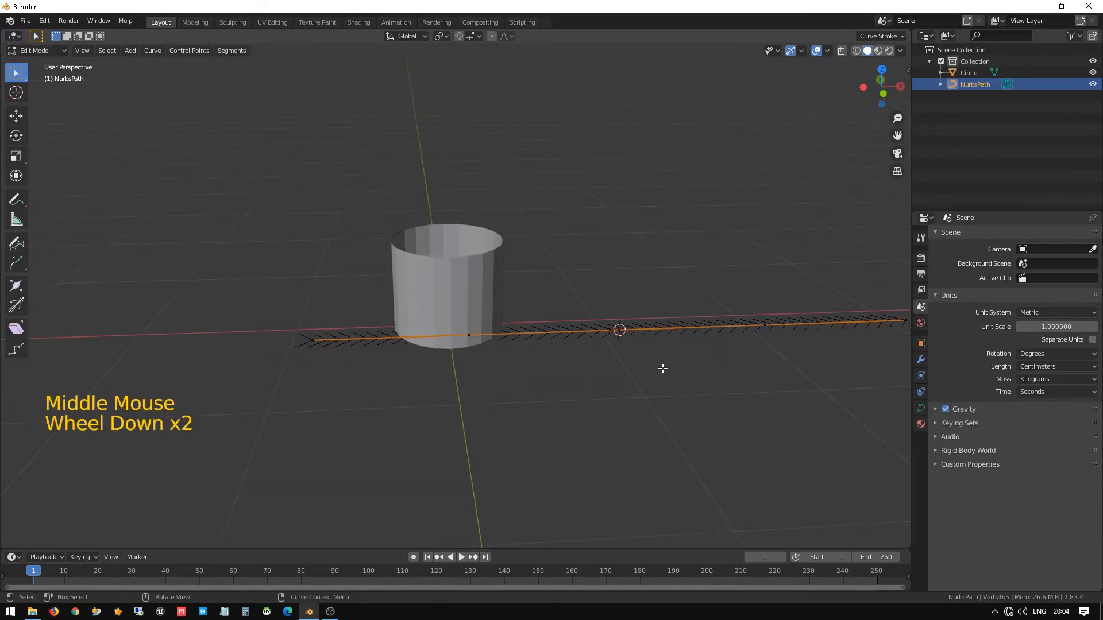
{"action": "mouse_move", "coordinate": [663, 368]}
{"action": "middle_mouse_down"}
{"action": "mouse_move", "coordinate": [611, 374]}
{"action": "mouse_move", "coordinate": [652, 373]}
{"action": "middle_mouse_up"}
{"action": "middle_click_drag", "start_coordinate": [729, 364], "coordinate": [583, 366], "text": "shift"}
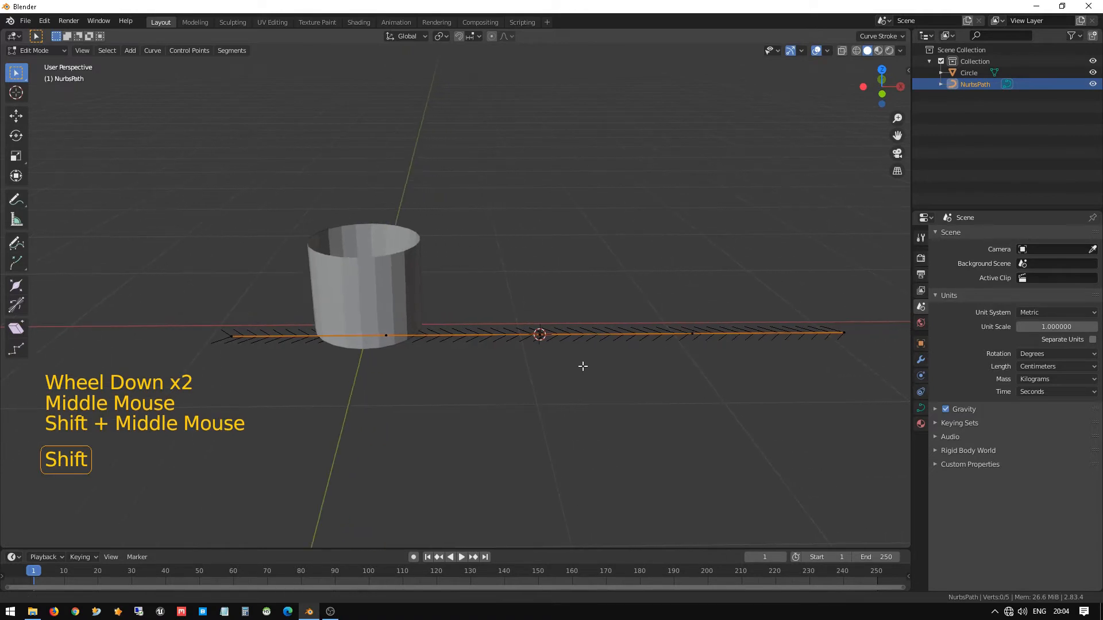
{"action": "left_click", "coordinate": [704, 313]}
{"action": "left_click", "coordinate": [843, 330]}
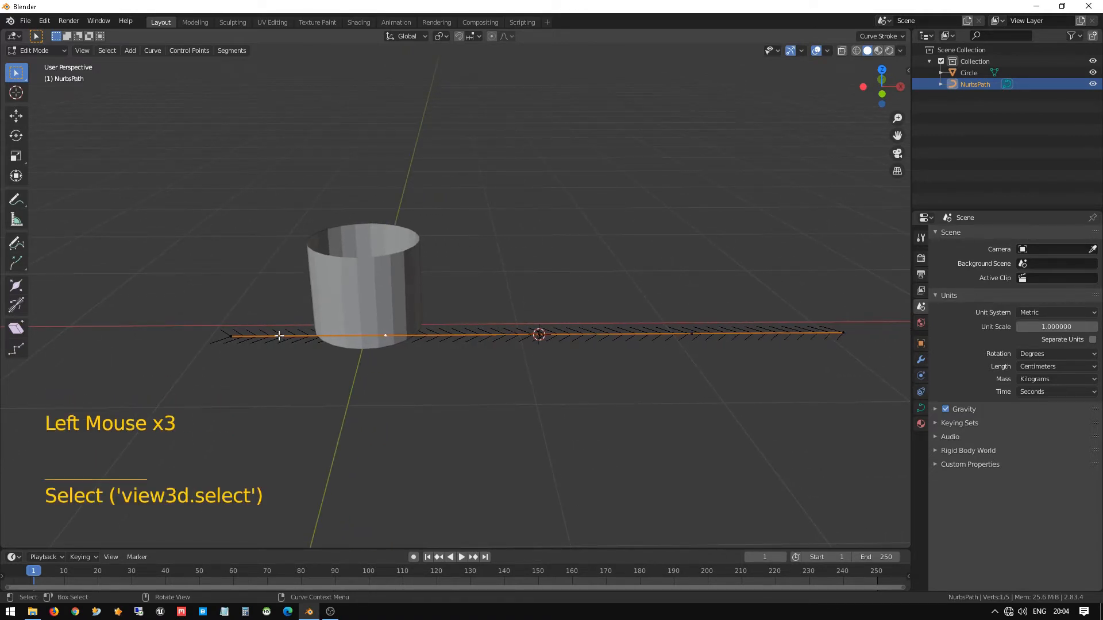
{"action": "left_click", "coordinate": [254, 324]}
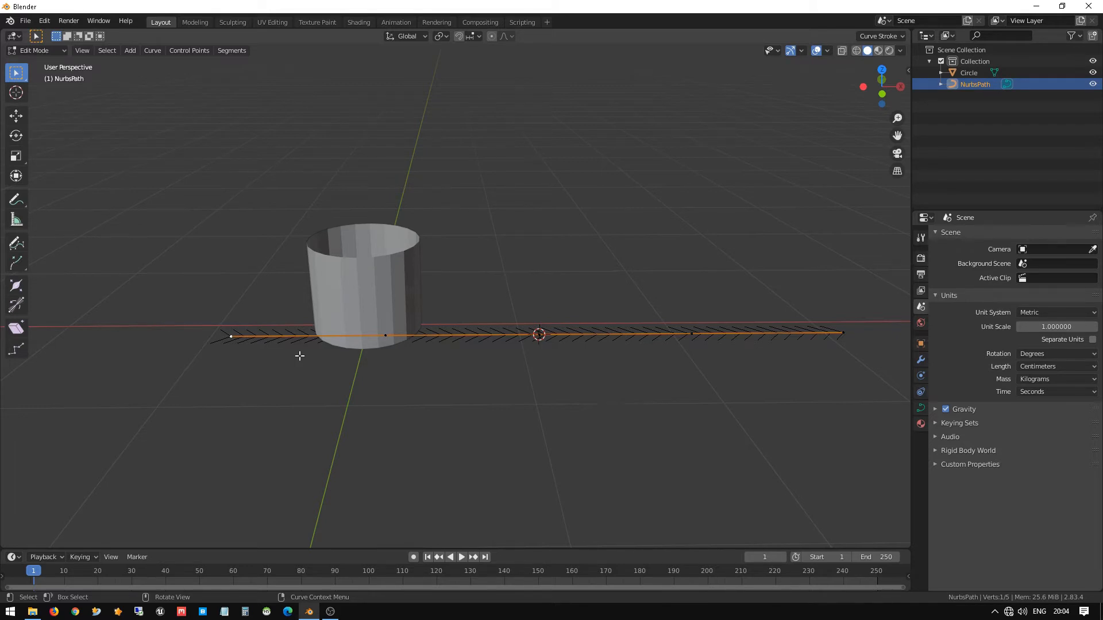
In front view, move the path's near end point about 129 cm along X and 44 cm up, beside the cylinder's wall.
{"action": "key", "text": "KP_7"}
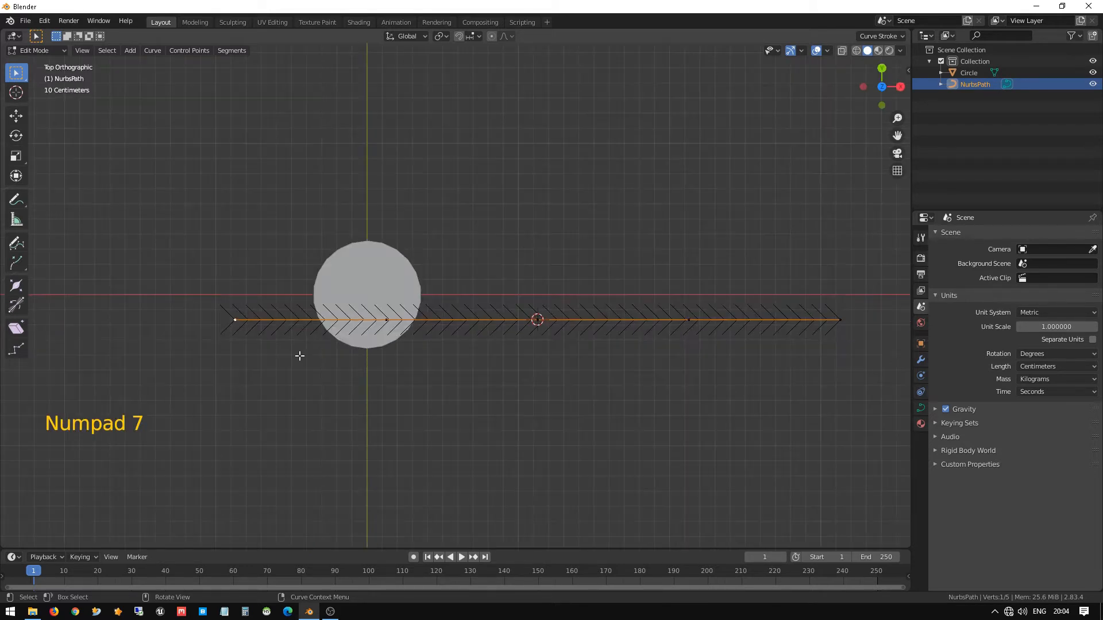
{"action": "key", "text": "KP_1"}
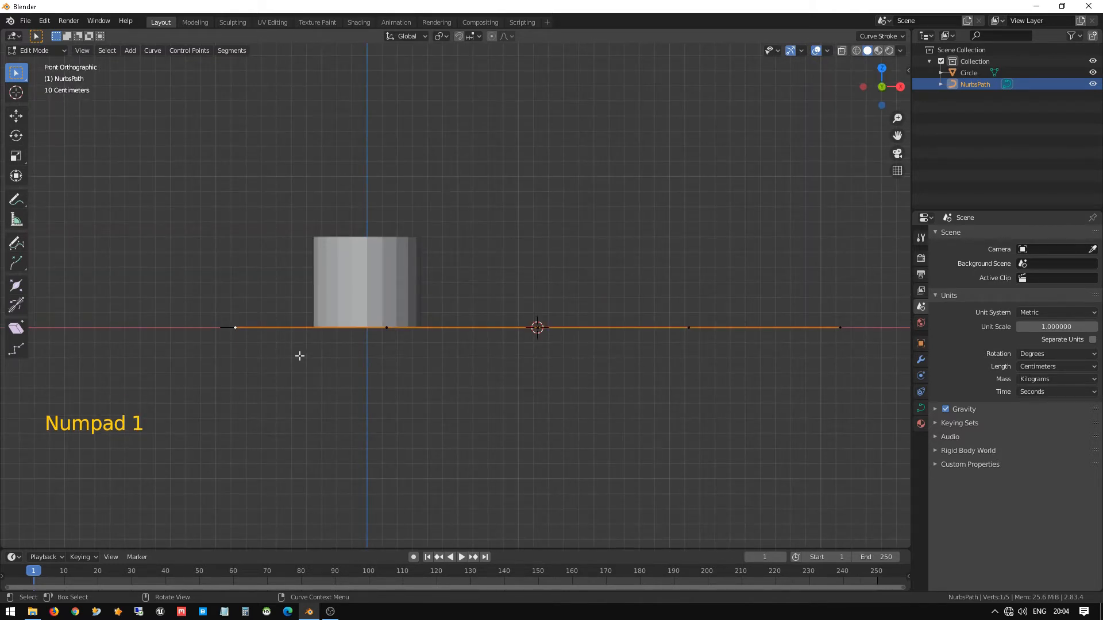
{"action": "left_click", "coordinate": [232, 327]}
{"action": "left_click", "coordinate": [232, 327]}
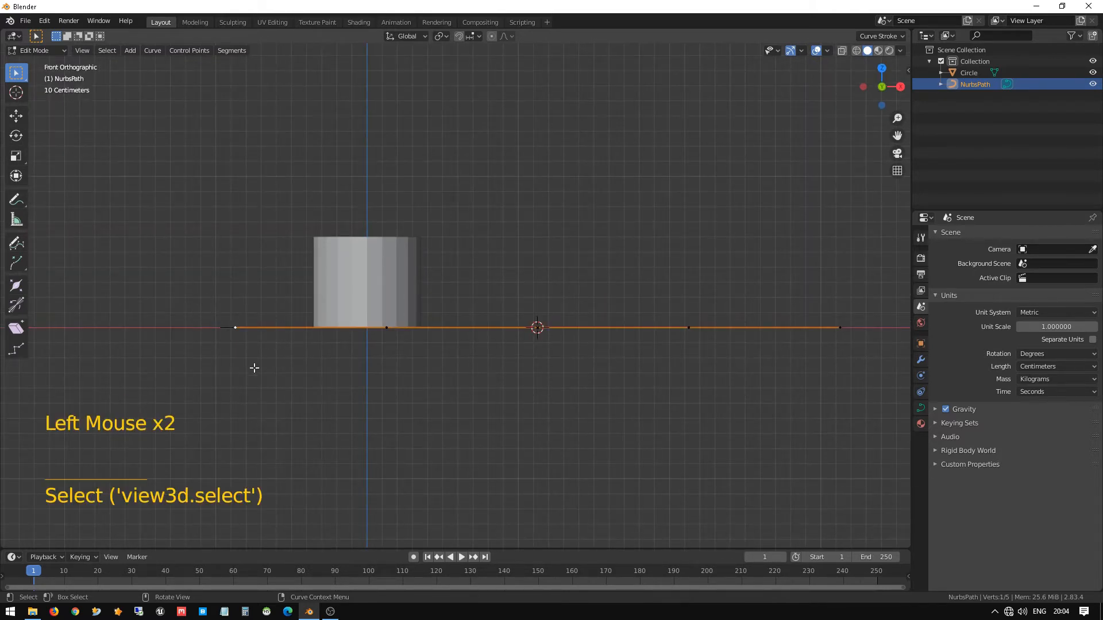
{"action": "key", "text": "g"}
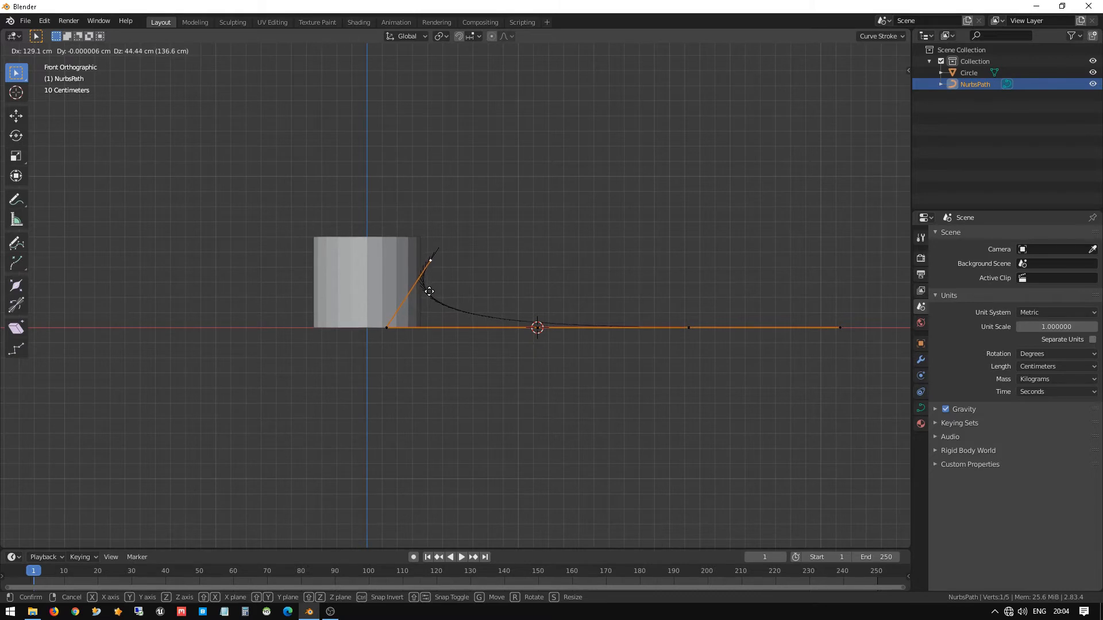
{"action": "left_click", "coordinate": [428, 294]}
Move the path's second control point about 68 cm along X and 45 cm up, and place the middle point just below it.
{"action": "left_click", "coordinate": [431, 401]}
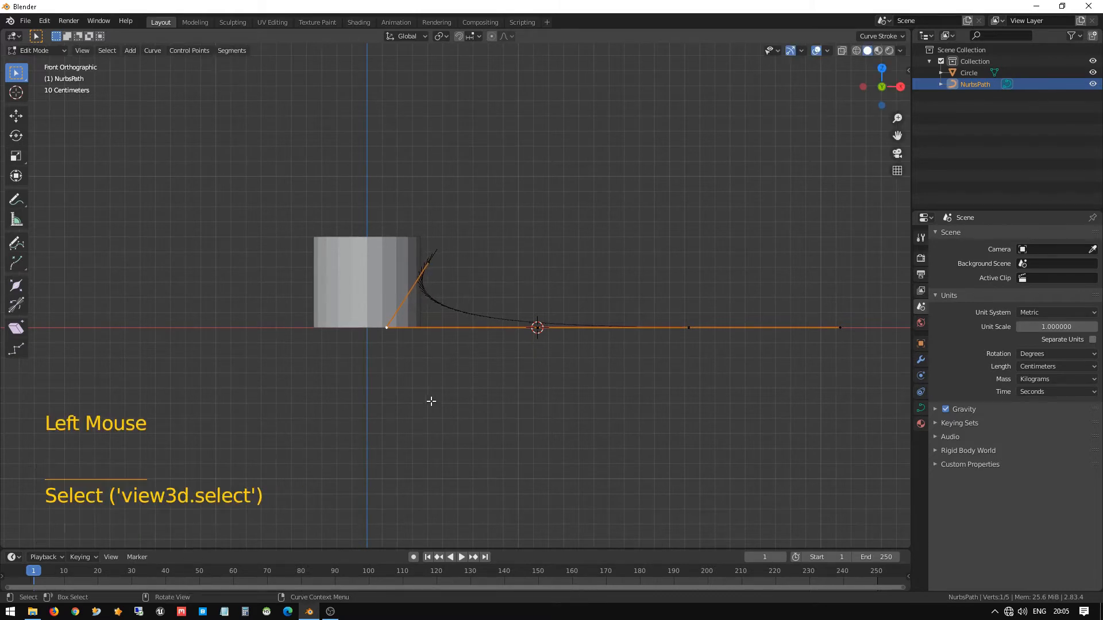
{"action": "key", "text": "g"}
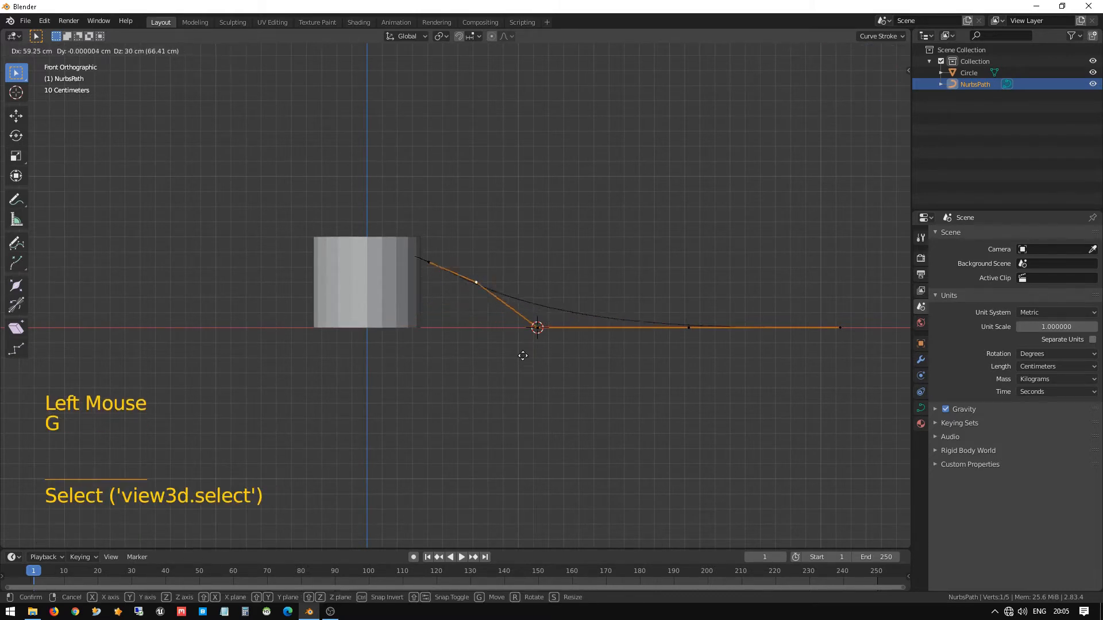
{"action": "left_click", "coordinate": [537, 332]}
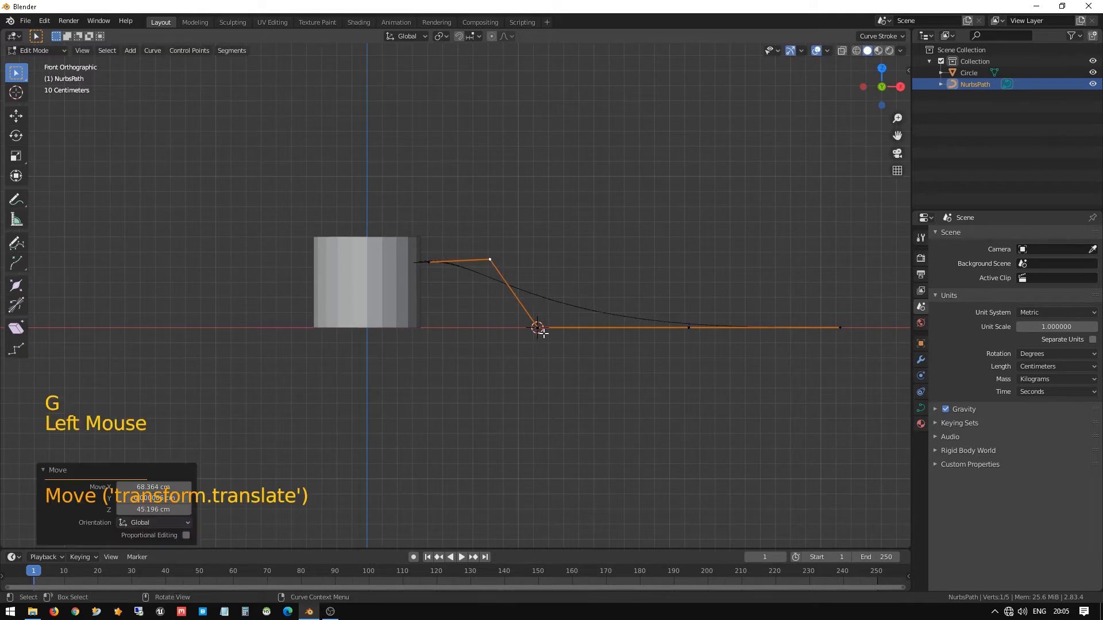
{"action": "left_click", "coordinate": [565, 371]}
{"action": "left_click", "coordinate": [537, 328]}
{"action": "key", "text": "g"}
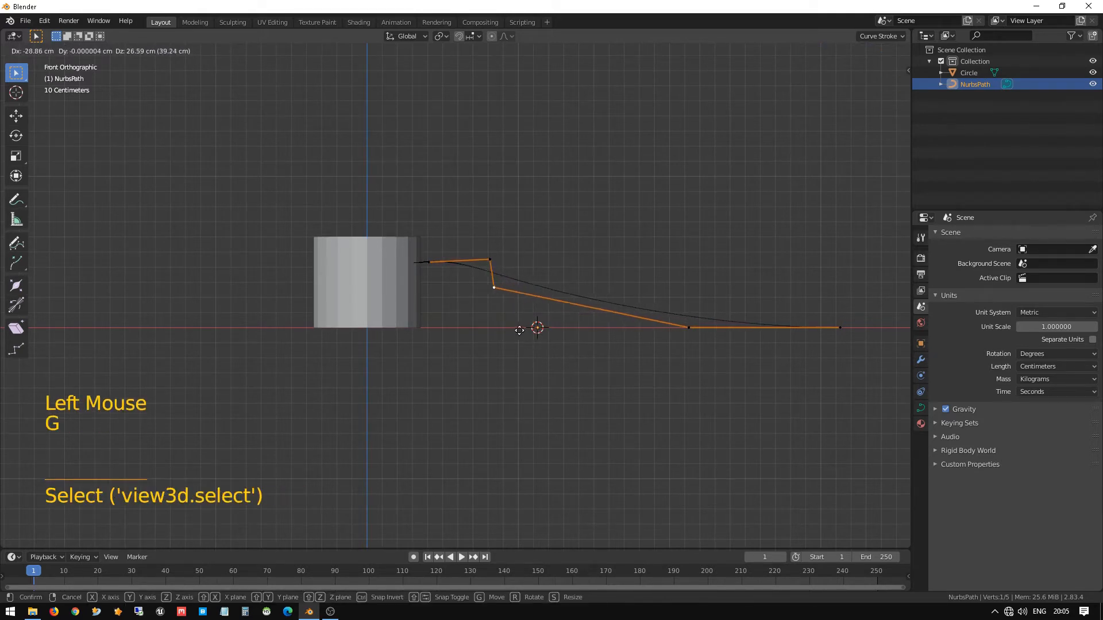
{"action": "left_click", "coordinate": [516, 328]}
Place the path's fourth control point just below the middle point, and move the far end point about 275 cm toward the cylinder and 13 cm up.
{"action": "left_click", "coordinate": [681, 320]}
{"action": "key", "text": "g"}
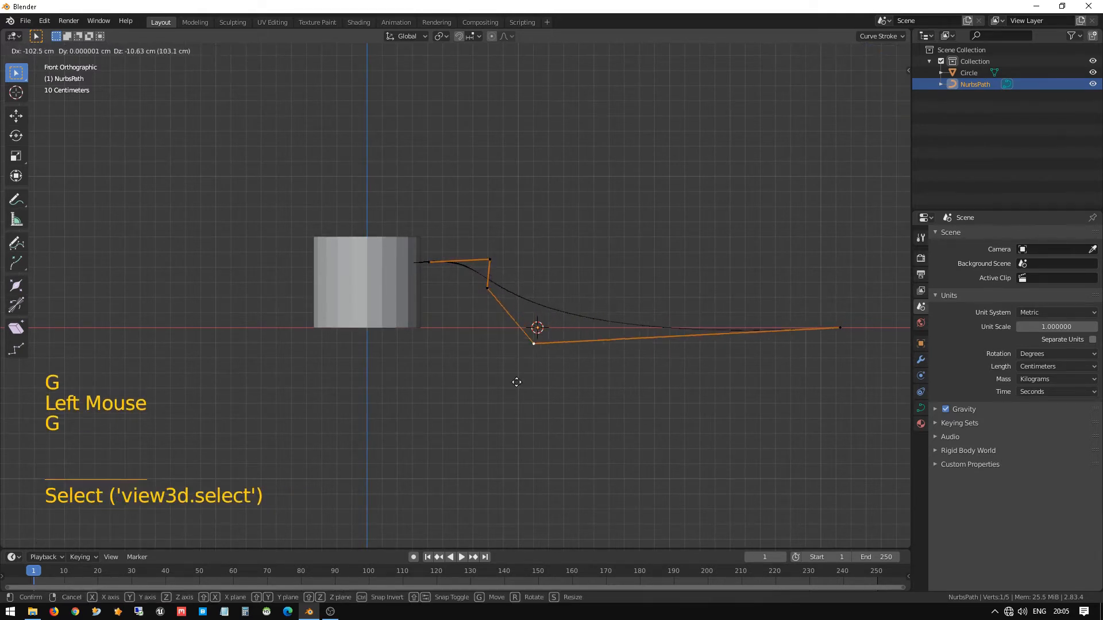
{"action": "left_click", "coordinate": [471, 349]}
{"action": "left_click", "coordinate": [840, 328]}
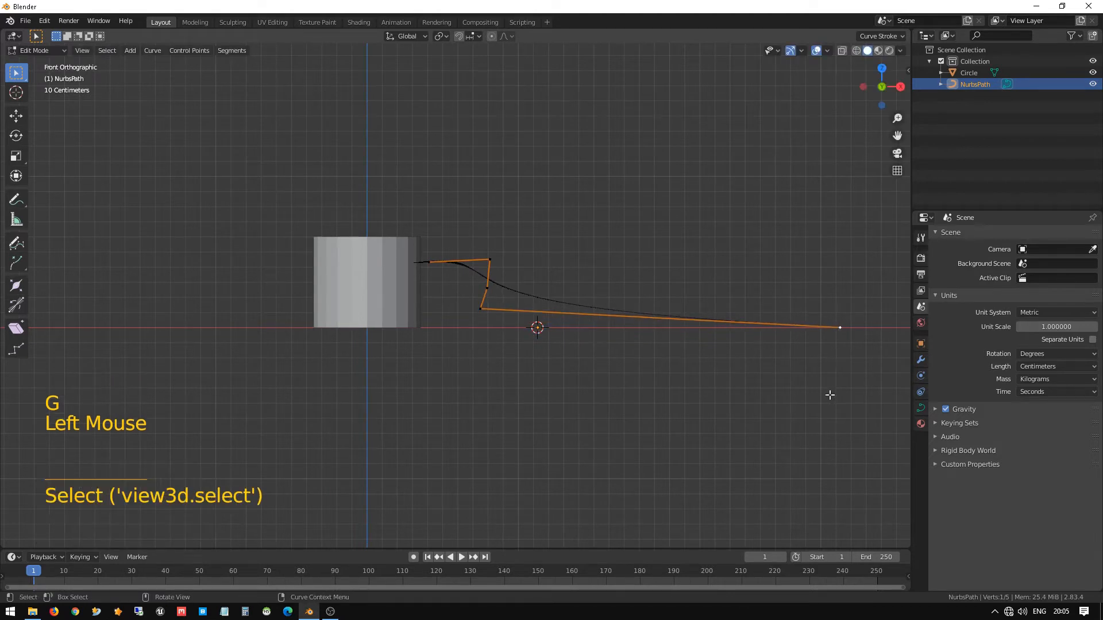
{"action": "key", "text": "g"}
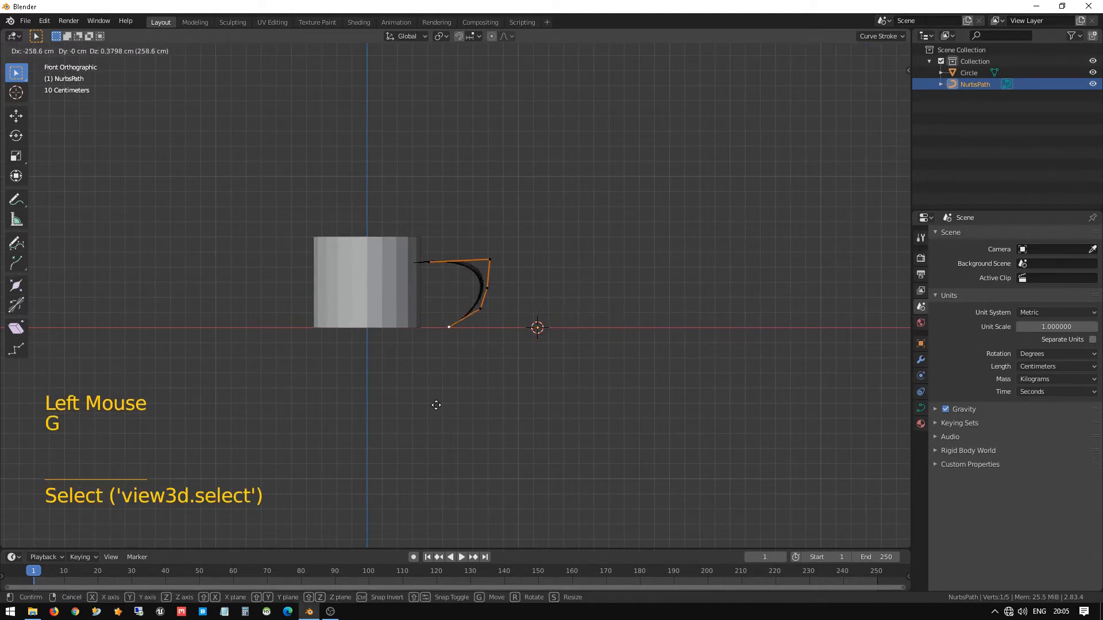
{"action": "left_click", "coordinate": [413, 388]}
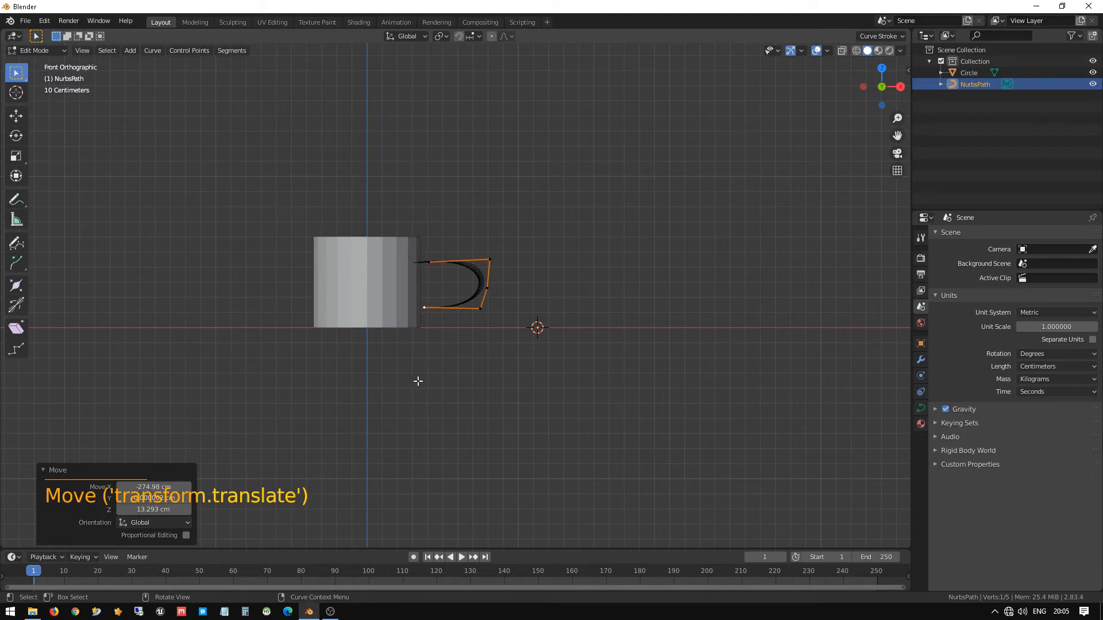
Move the handle curve's upper end point about 2 cm toward the cylinder and 2.5 cm up in front view.
{"action": "key", "text": "KP_Decimal"}
{"action": "scroll", "coordinate": [531, 235], "scroll_direction": "up", "scroll_amount": 6}
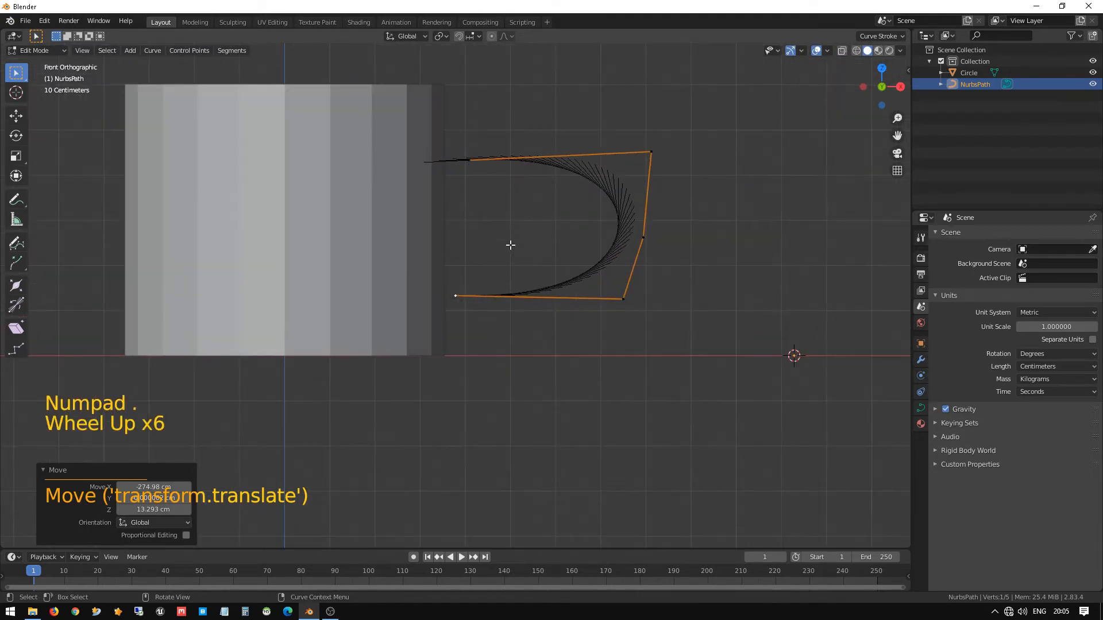
{"action": "left_click", "coordinate": [470, 160]}
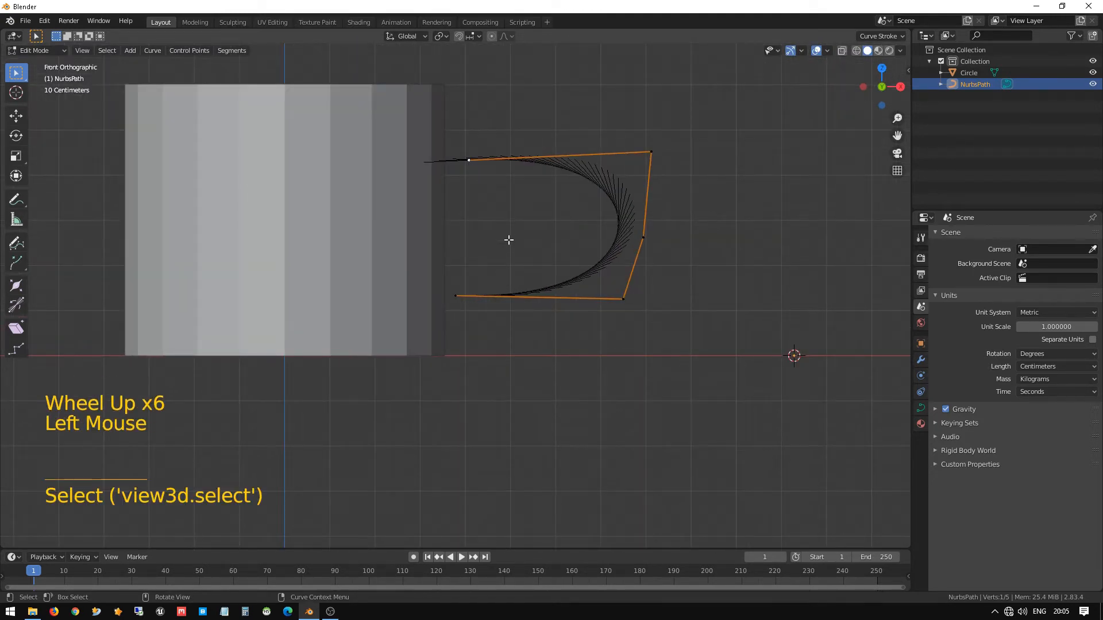
{"action": "key", "text": "g"}
{"action": "left_click", "coordinate": [503, 223]}
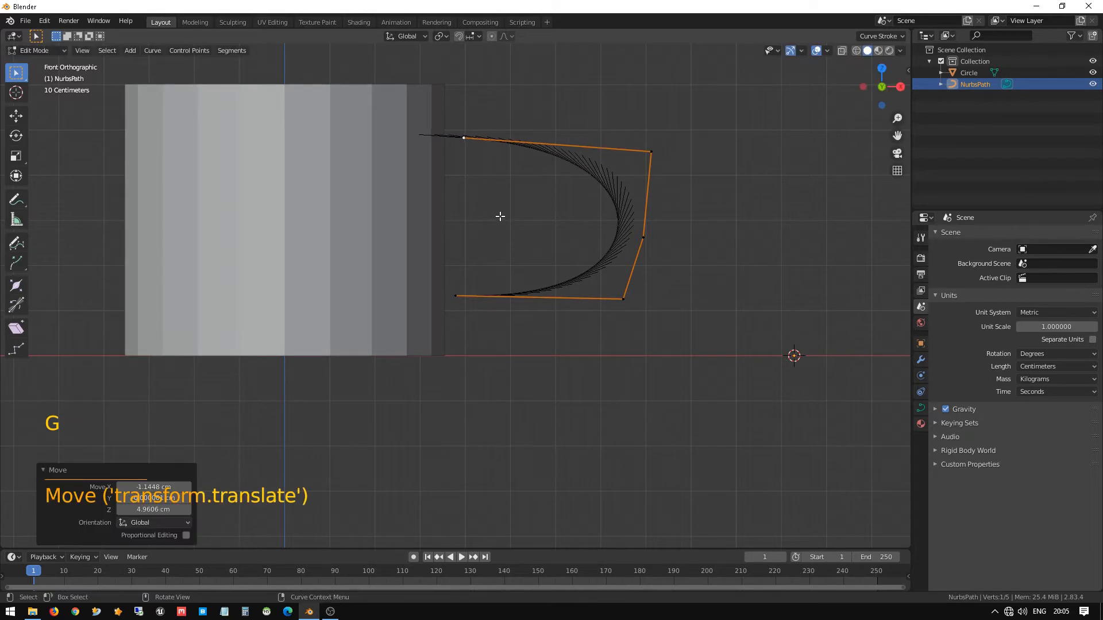
{"action": "key", "text": "g"}
{"action": "left_click", "coordinate": [505, 230]}
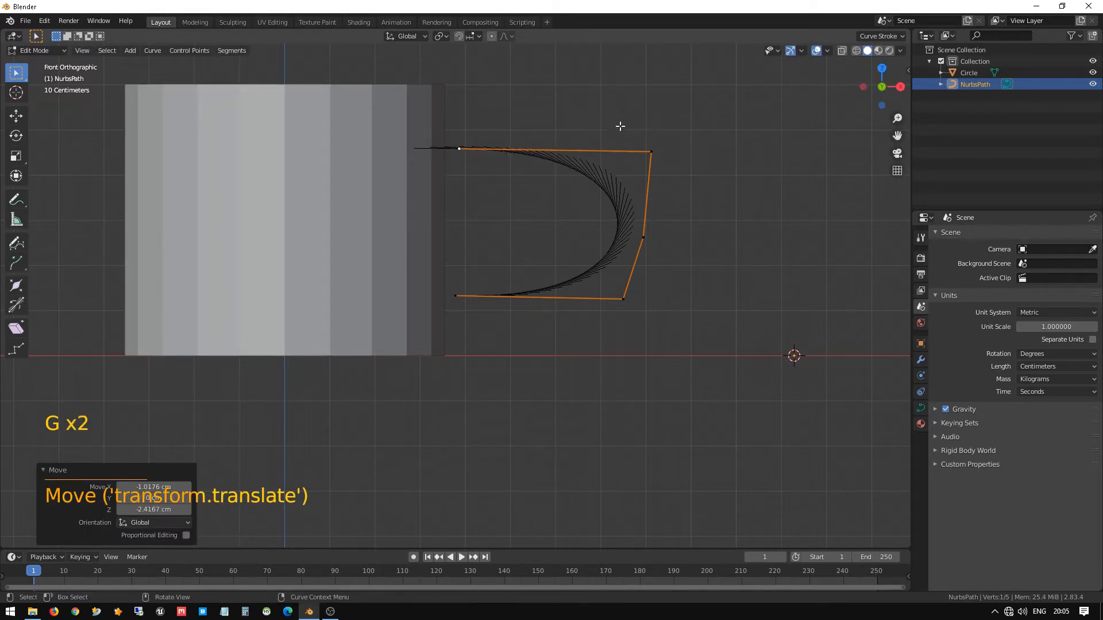
Shift the handle's three outer control points together about 12 cm toward the cylinder and 1.3 cm up, and return to Object Mode.
{"action": "left_click_drag", "start_coordinate": [621, 125], "coordinate": [722, 357]}
{"action": "key", "text": "g"}
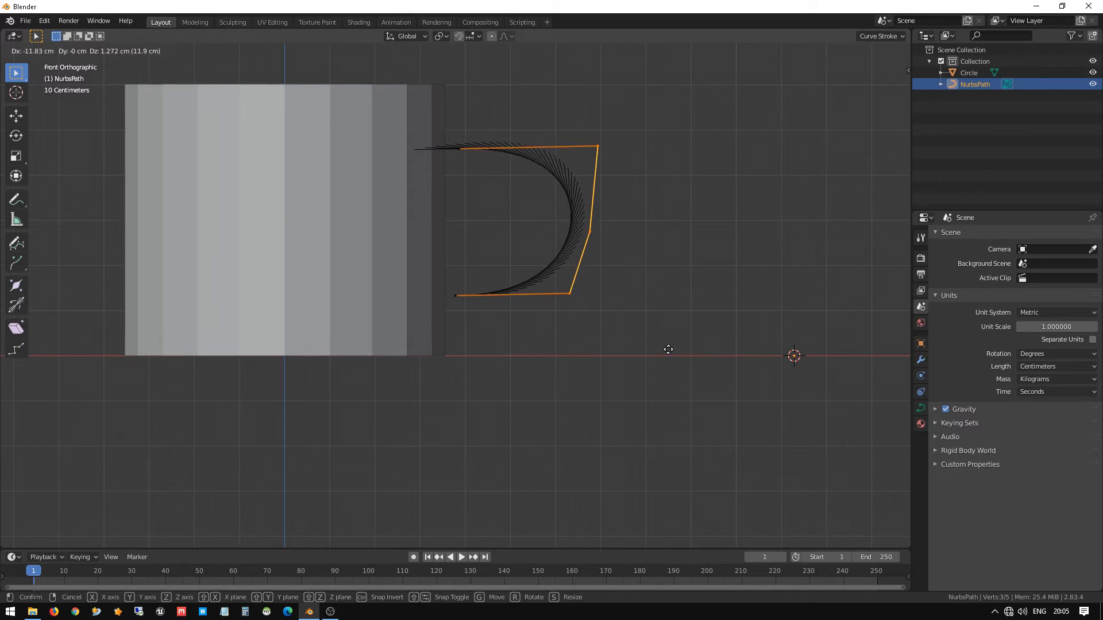
{"action": "left_click", "coordinate": [668, 350]}
{"action": "key", "text": "q"}
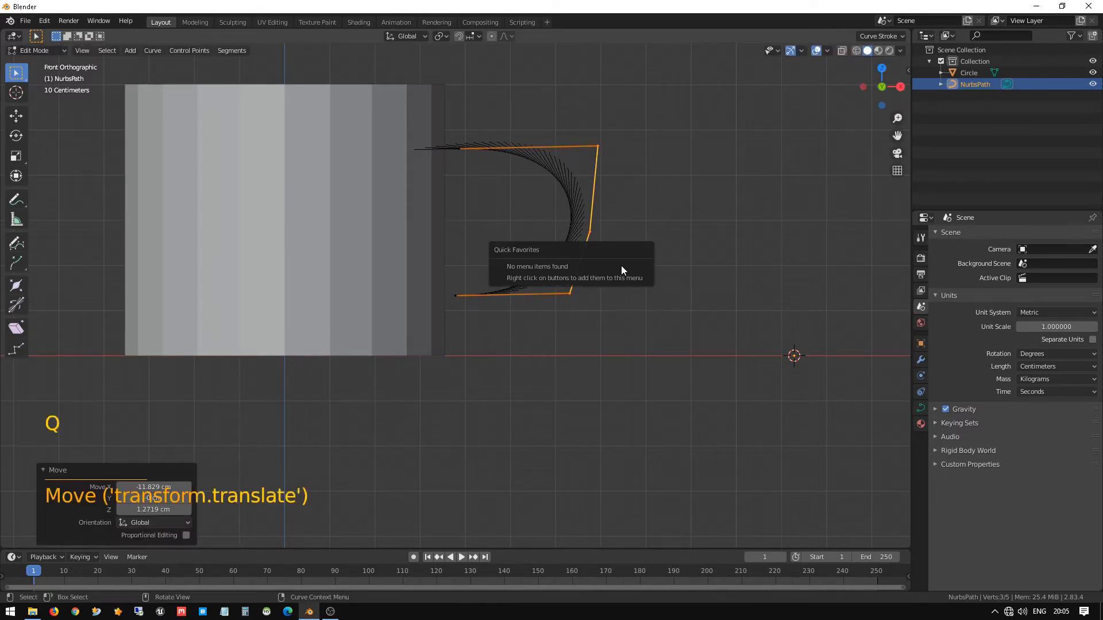
{"action": "left_click", "coordinate": [617, 226]}
{"action": "key", "text": "Tab"}
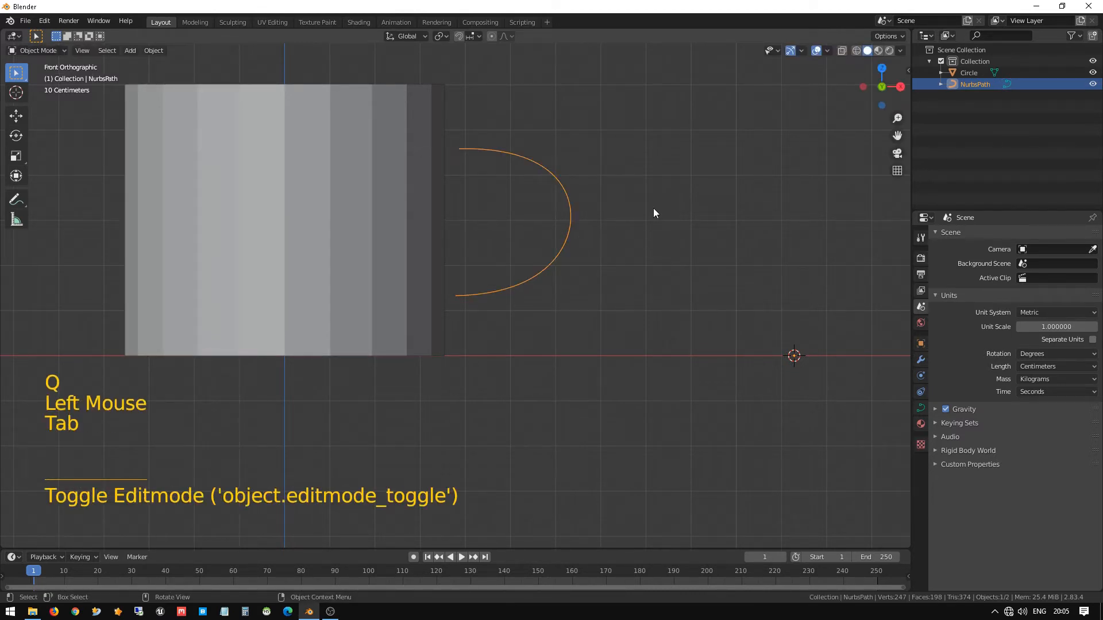
{"action": "mouse_move", "coordinate": [601, 223]}
{"action": "middle_mouse_down"}
{"action": "mouse_move", "coordinate": [594, 239]}
{"action": "mouse_move", "coordinate": [510, 263]}
{"action": "mouse_move", "coordinate": [606, 232]}
{"action": "middle_mouse_up"}
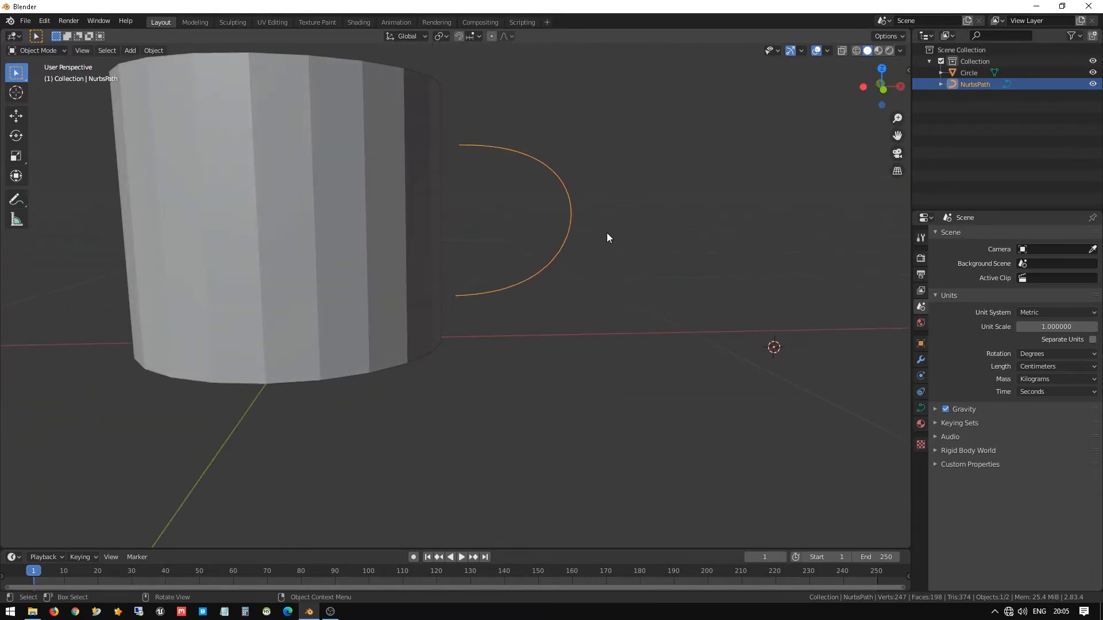
In front view, move the handle's upper end control point about 1.1 cm toward the cylinder and 0.8 cm up, and leave Edit Mode.
{"action": "key", "text": "Tab"}
{"action": "left_click_drag", "start_coordinate": [457, 129], "coordinate": [484, 177]}
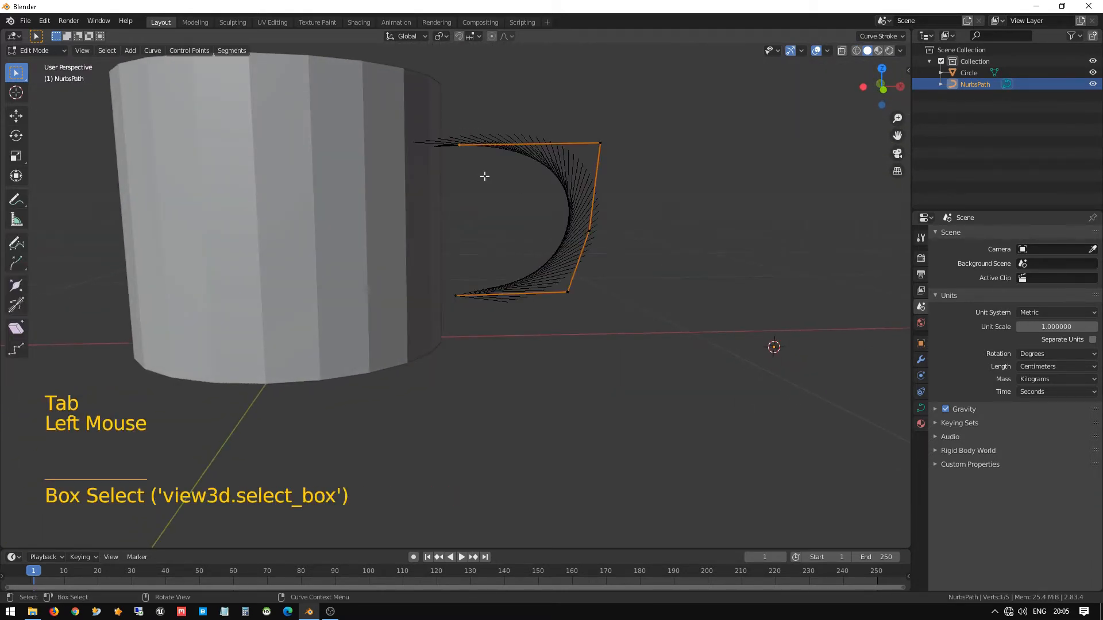
{"action": "key", "text": "KP_1"}
{"action": "key", "text": "g"}
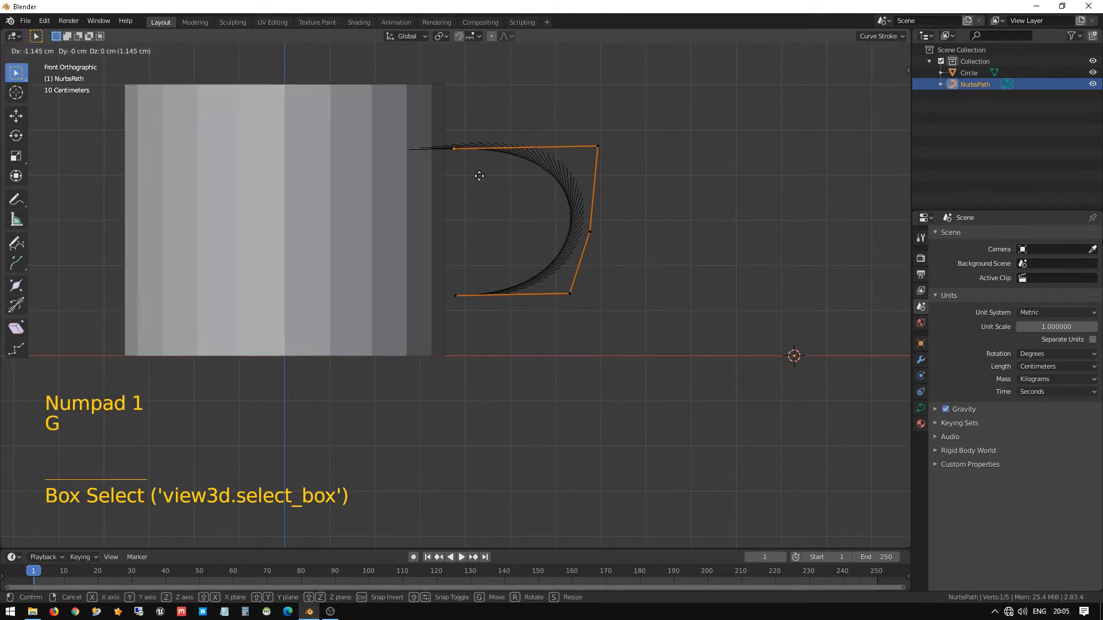
{"action": "left_click", "coordinate": [479, 172]}
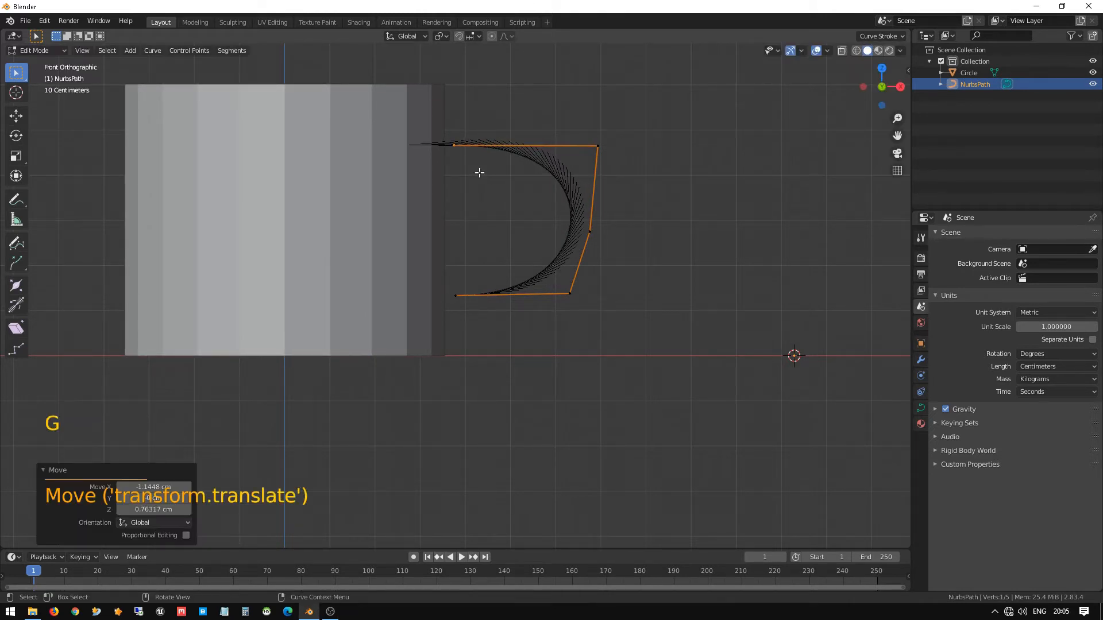
{"action": "key", "text": "Tab"}
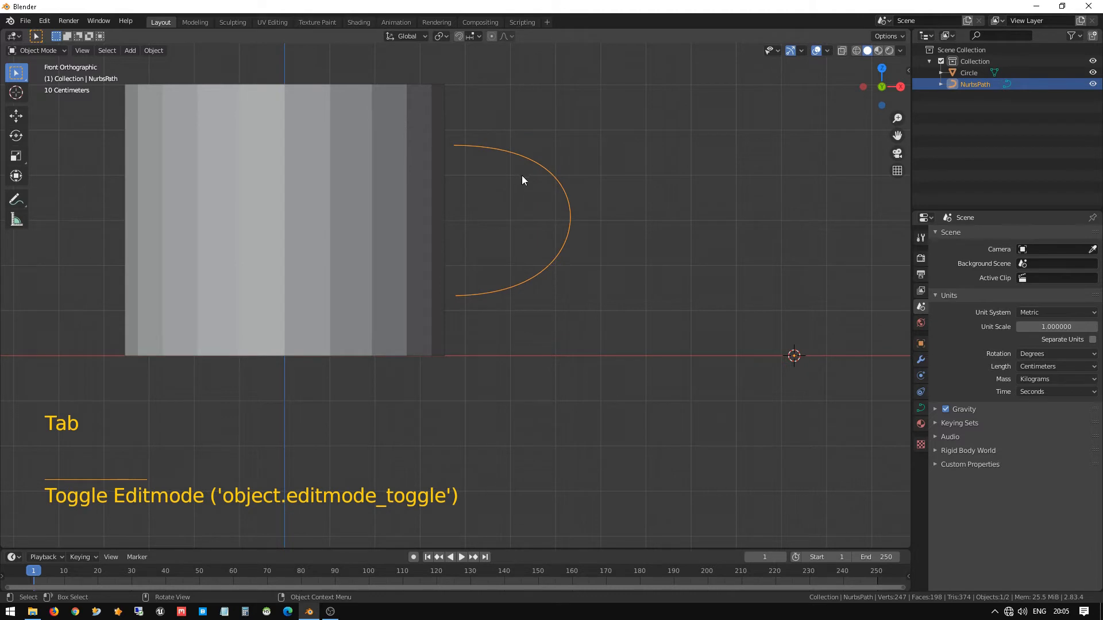
Move the handle's upper outer control point about 1.3 cm outward and 2.2 cm up, and raise the middle point about 6.6 cm.
{"action": "key", "text": "Tab"}
{"action": "left_click", "coordinate": [604, 144]}
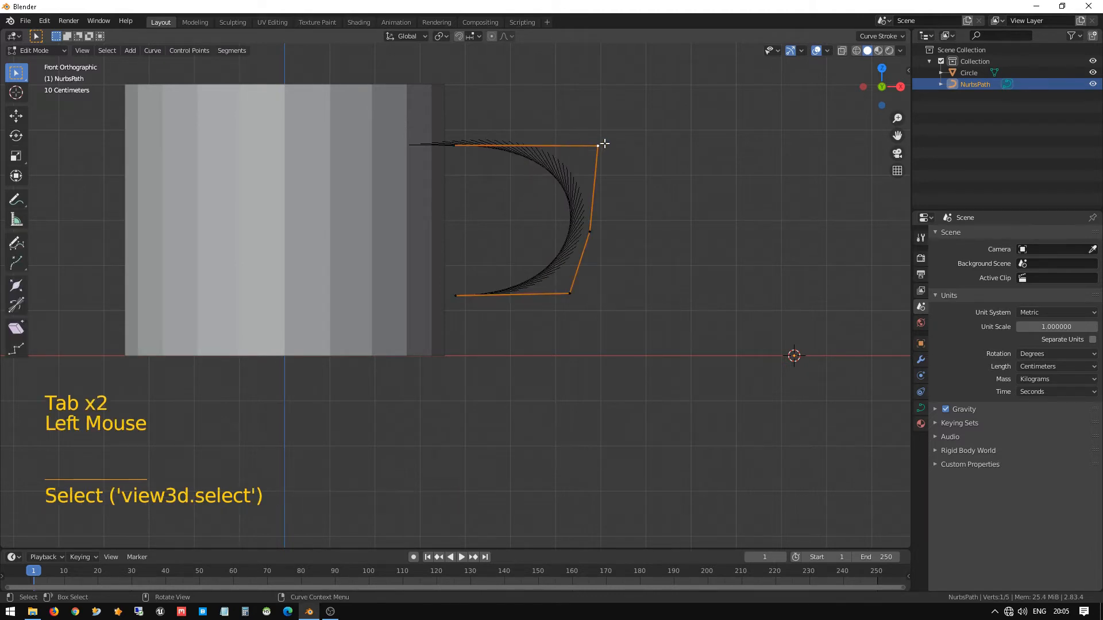
{"action": "key", "text": "g"}
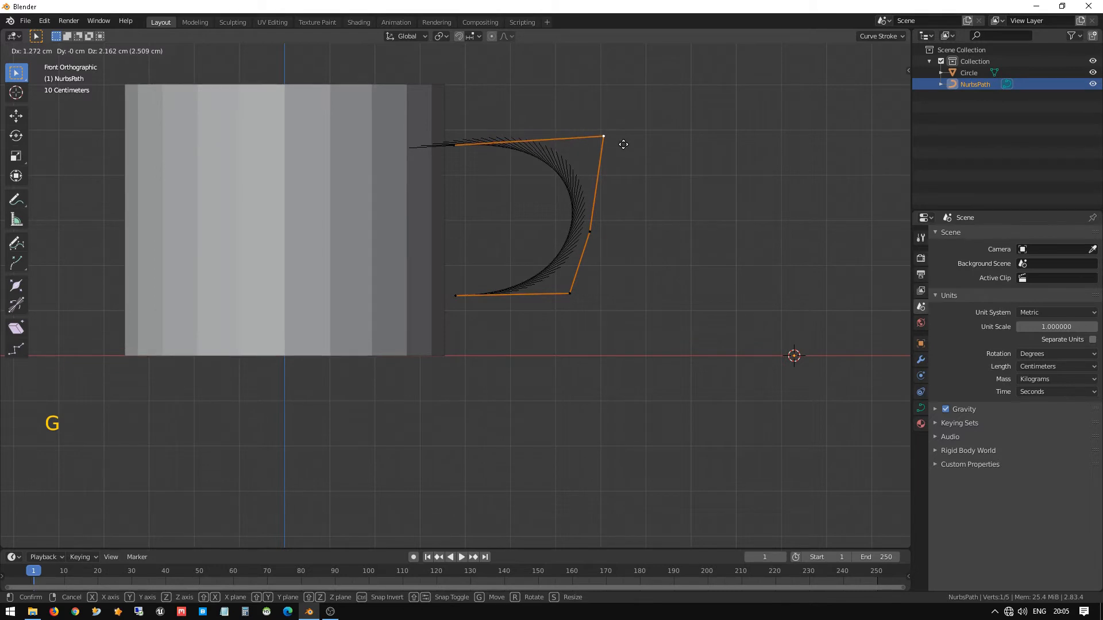
{"action": "left_click", "coordinate": [624, 144]}
{"action": "left_click", "coordinate": [600, 221]}
{"action": "key", "text": "g"}
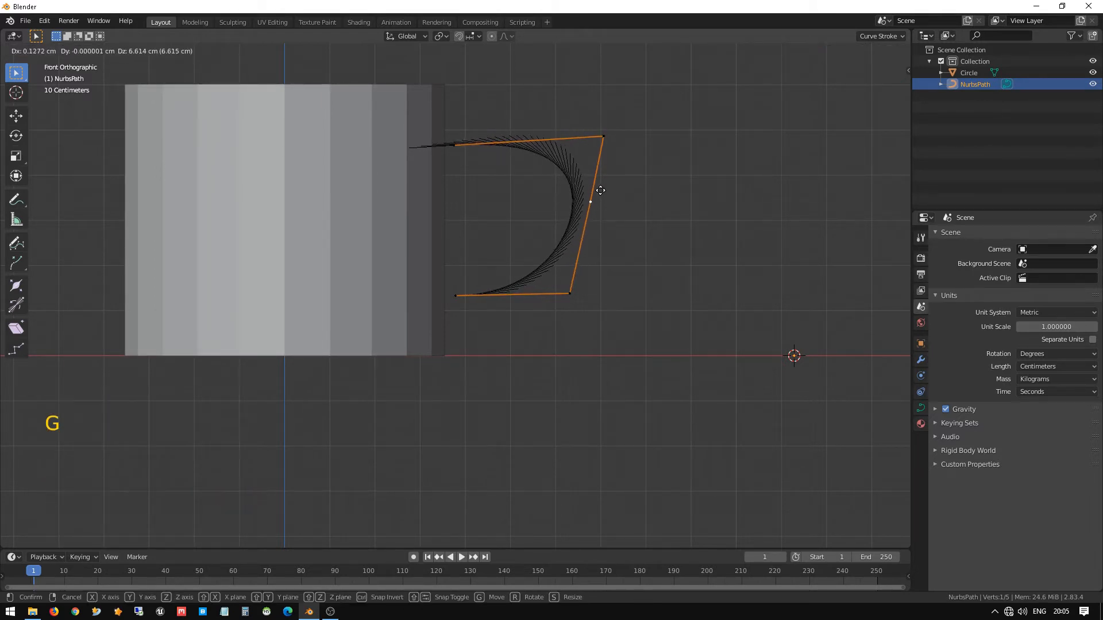
{"action": "left_click", "coordinate": [600, 190]}
{"action": "left_click", "coordinate": [522, 157]}
{"action": "key", "text": "Tab"}
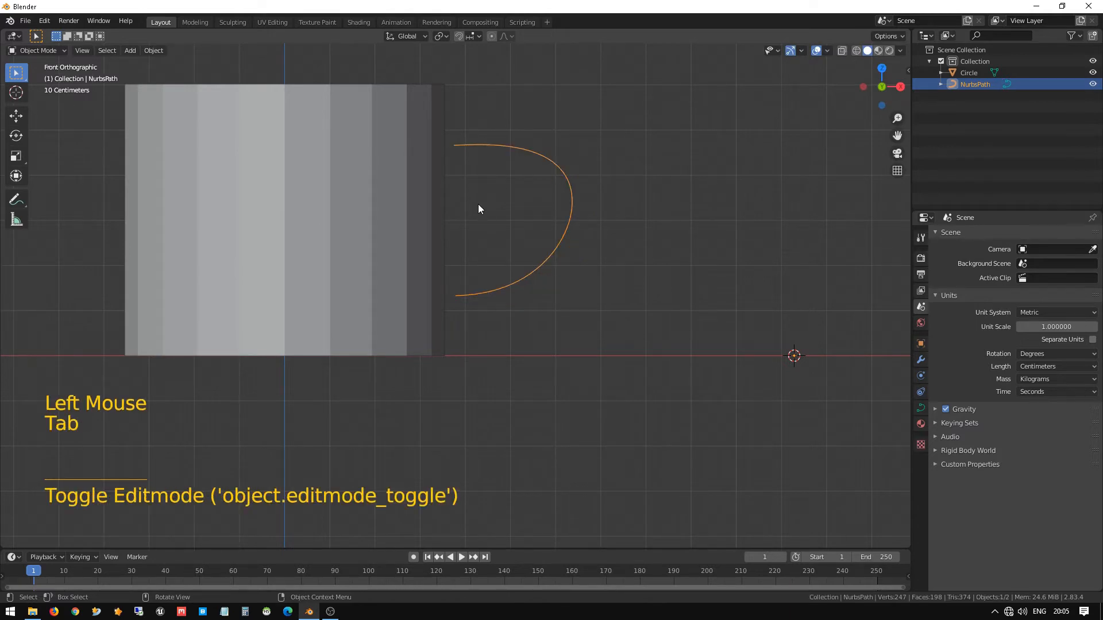
Move the handle's middle control point about 2.8 cm toward the cylinder and 6.7 cm down, and return to Object Mode.
{"action": "key", "text": "Tab"}
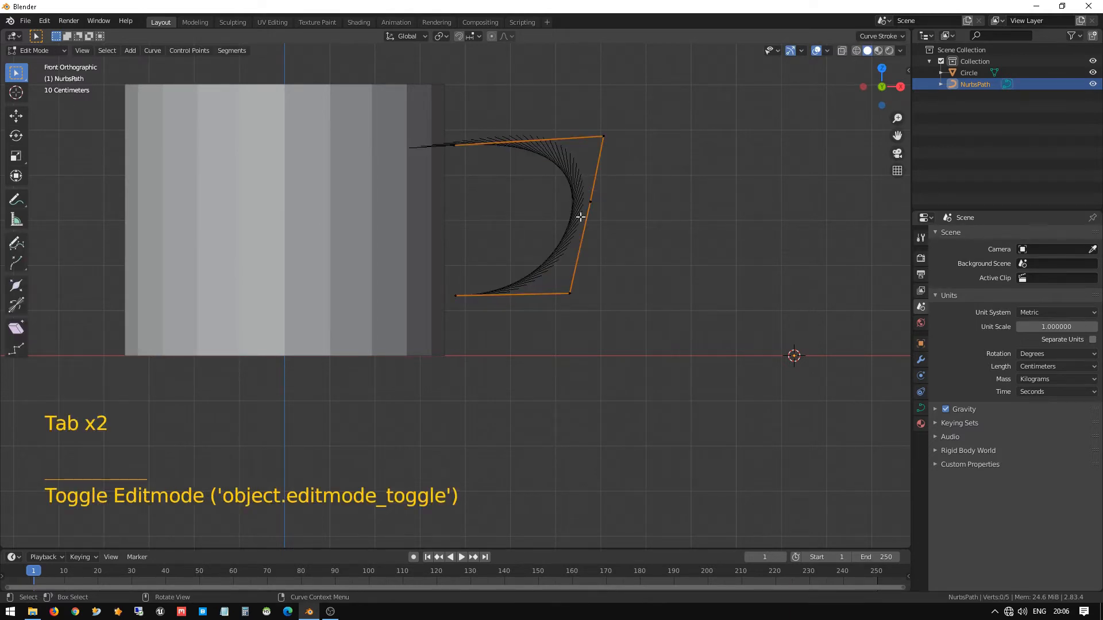
{"action": "left_click", "coordinate": [573, 291]}
{"action": "left_click", "coordinate": [591, 202]}
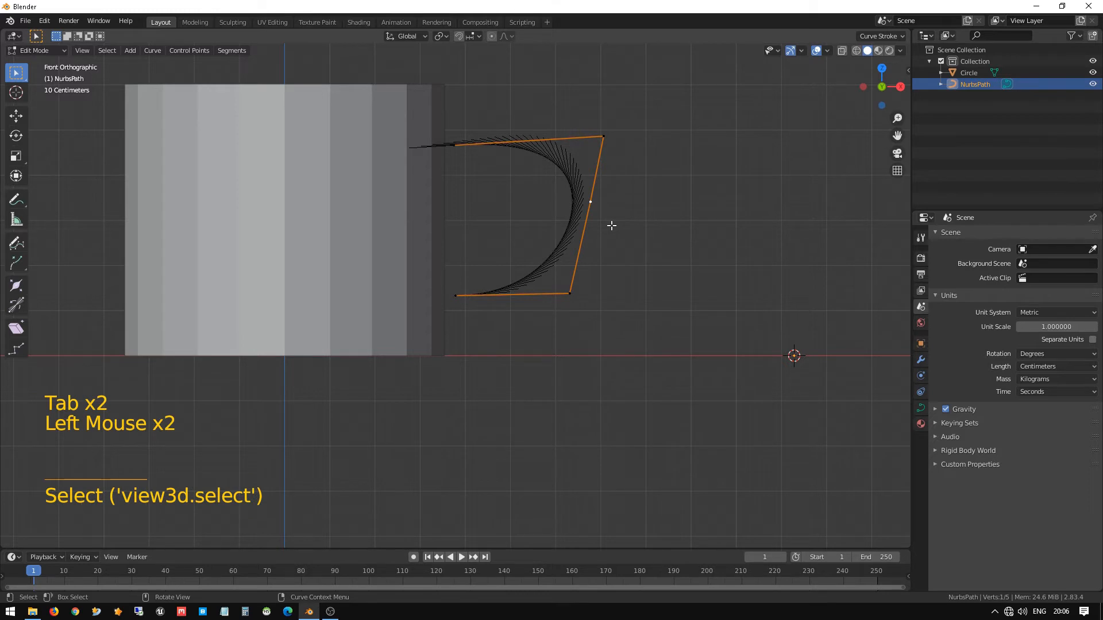
{"action": "key", "text": "g"}
{"action": "left_click", "coordinate": [599, 255]}
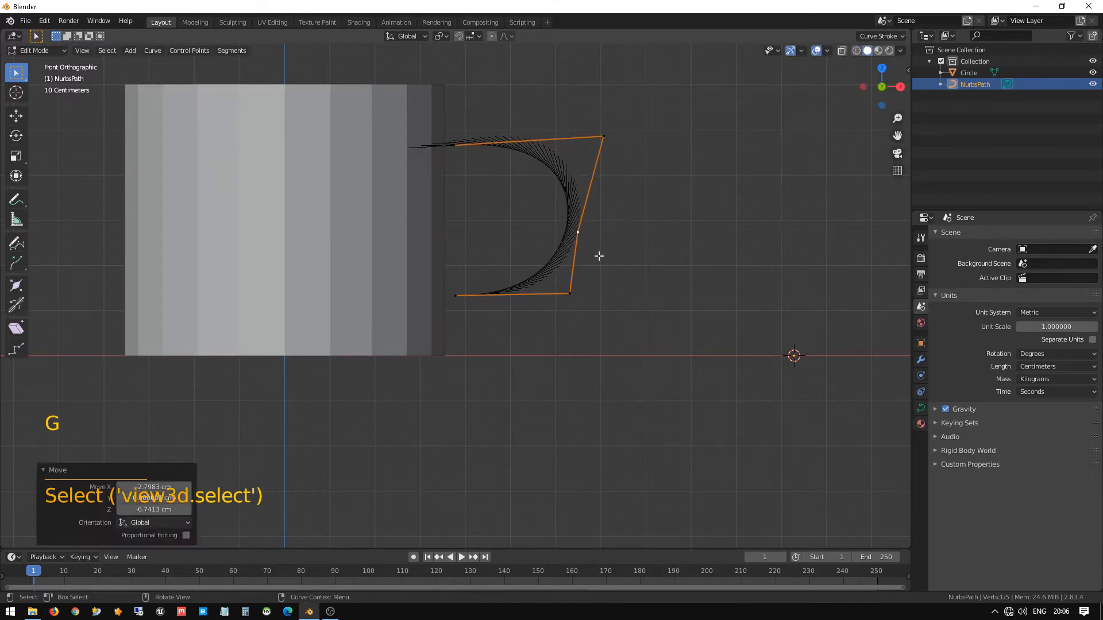
{"action": "key", "text": "Tab"}
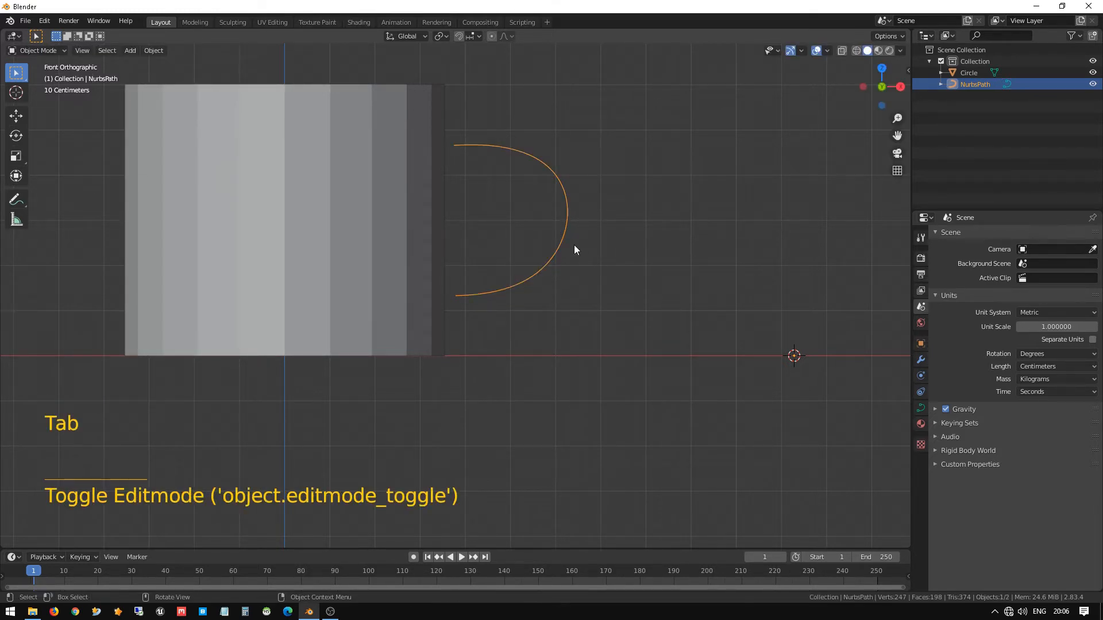
Examine the handle curve's alignment with the cylinder and its faces from above and from the side.
{"action": "scroll", "coordinate": [538, 185], "scroll_direction": "up", "scroll_amount": 1}
{"action": "mouse_move", "coordinate": [536, 184]}
{"action": "middle_mouse_down"}
{"action": "mouse_move", "coordinate": [522, 145]}
{"action": "mouse_move", "coordinate": [520, 178]}
{"action": "middle_mouse_up"}
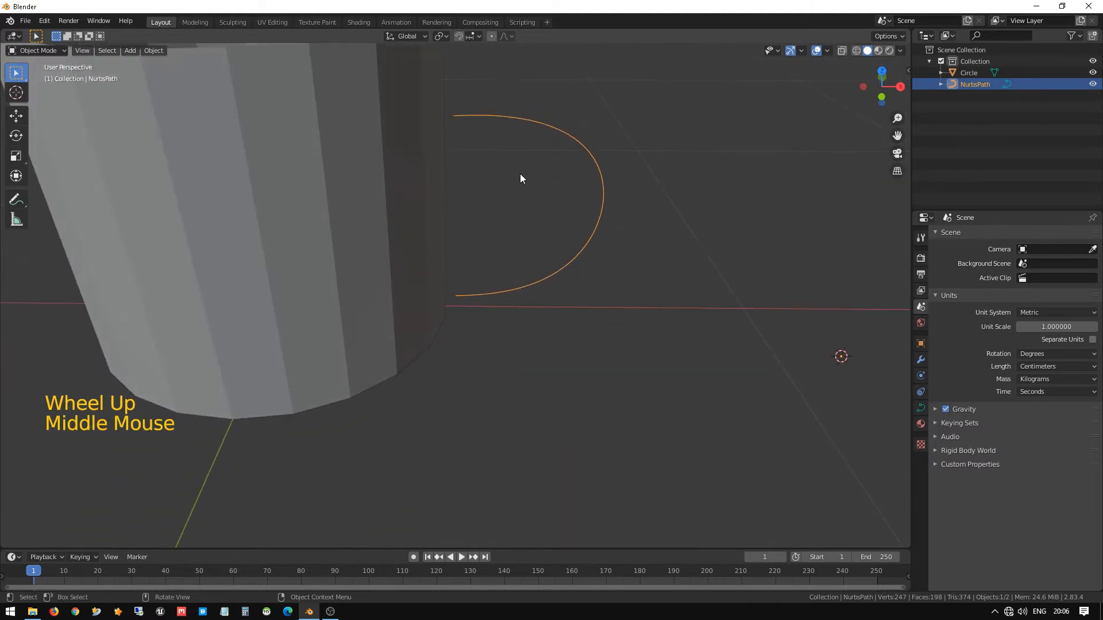
{"action": "key", "text": "KP_7"}
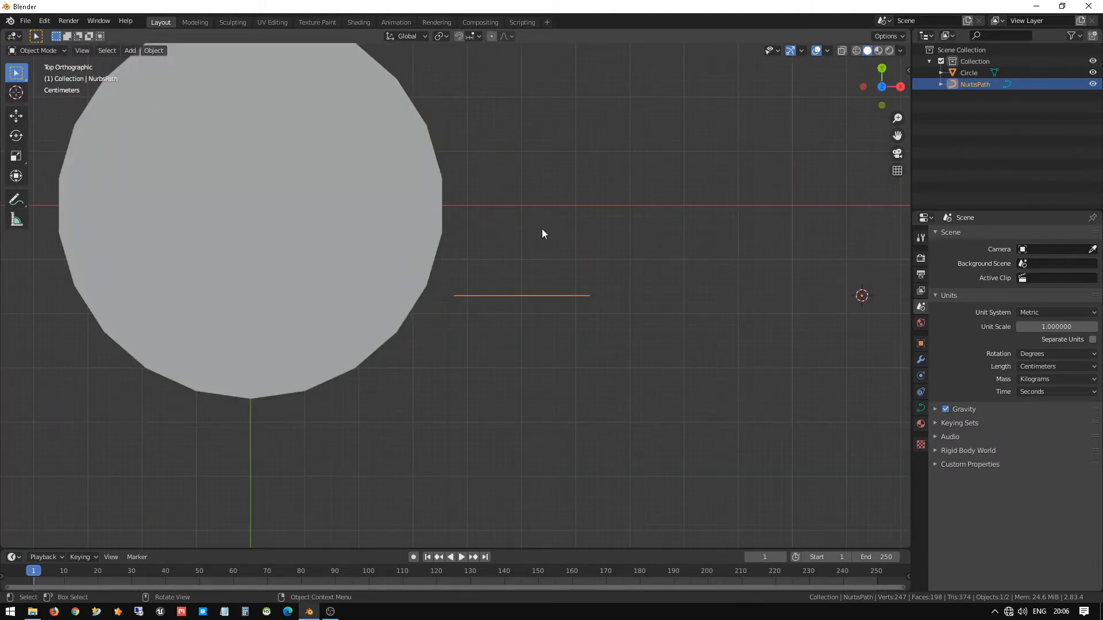
{"action": "key", "text": "Tab"}
{"action": "key", "text": "Tab"}
{"action": "middle_click_drag", "start_coordinate": [546, 230], "coordinate": [454, 117]}
{"action": "left_click", "coordinate": [465, 172]}
{"action": "key", "text": "Tab"}
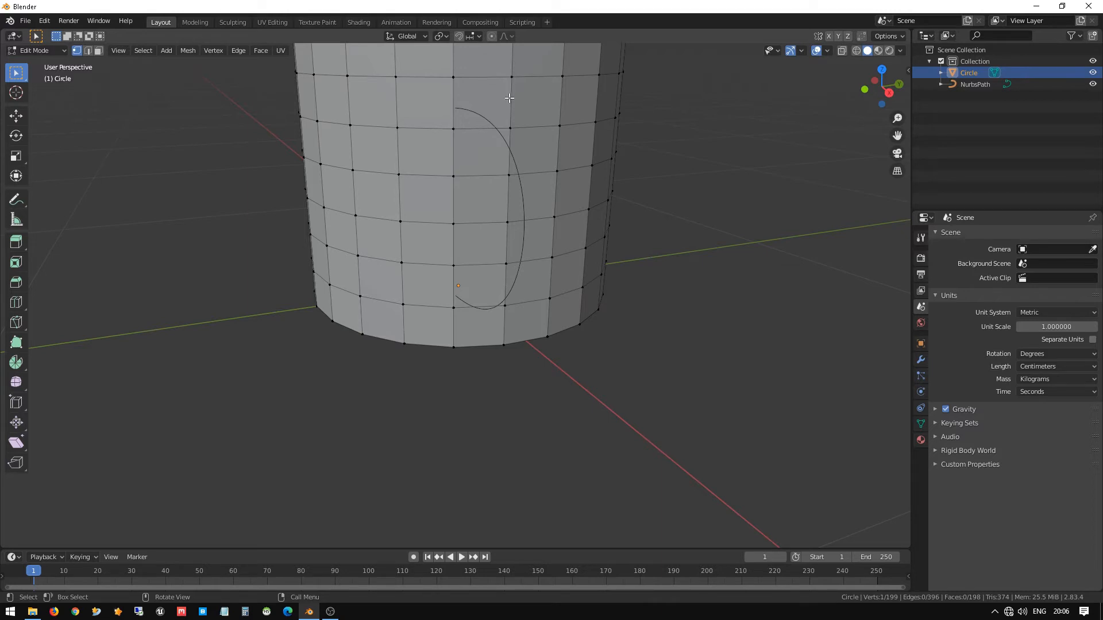
{"action": "key", "text": "KP_7"}
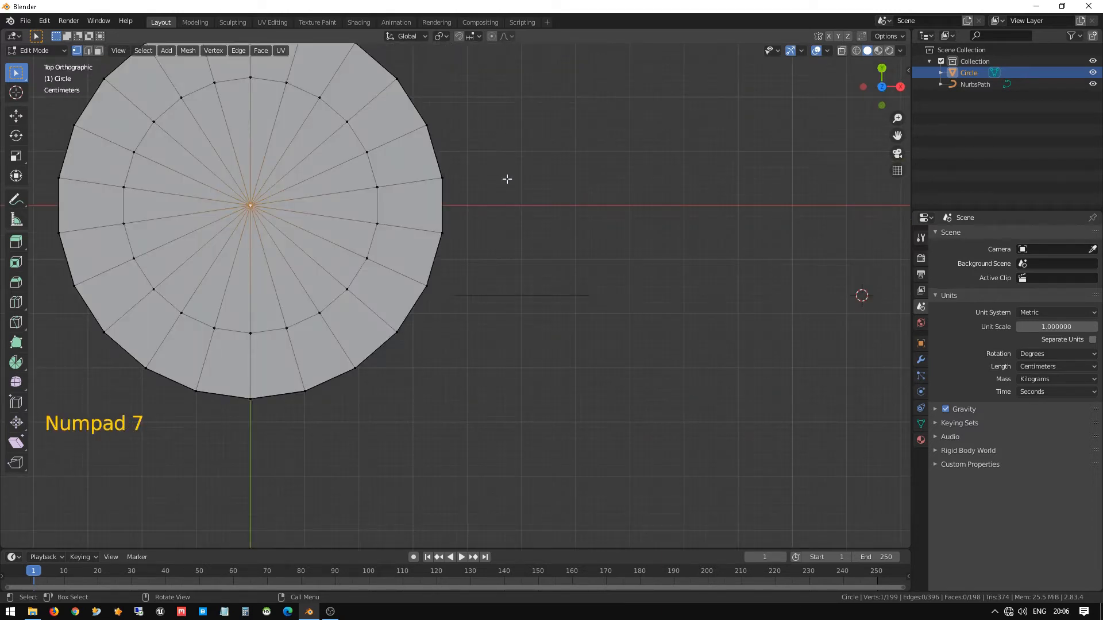
{"action": "middle_click_drag", "start_coordinate": [529, 228], "coordinate": [498, 167]}
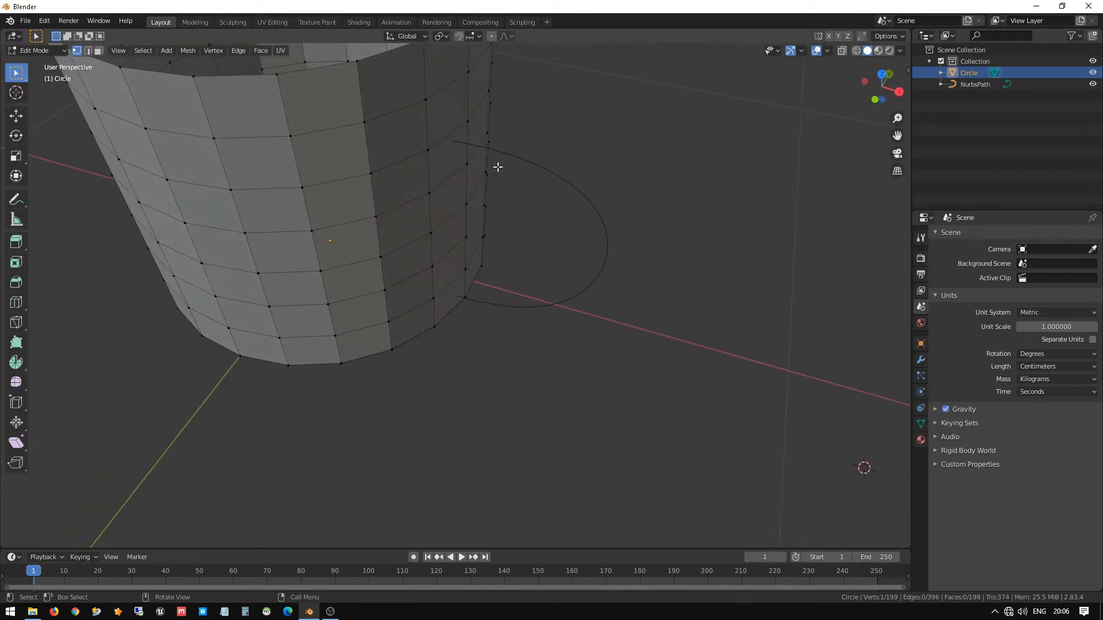
{"action": "key", "text": "KP_7"}
{"action": "key", "text": "Tab"}
In top view, select the handle curve and move it along Y onto the X axis, in line with the cylinder's center.
{"action": "left_click", "coordinate": [504, 267]}
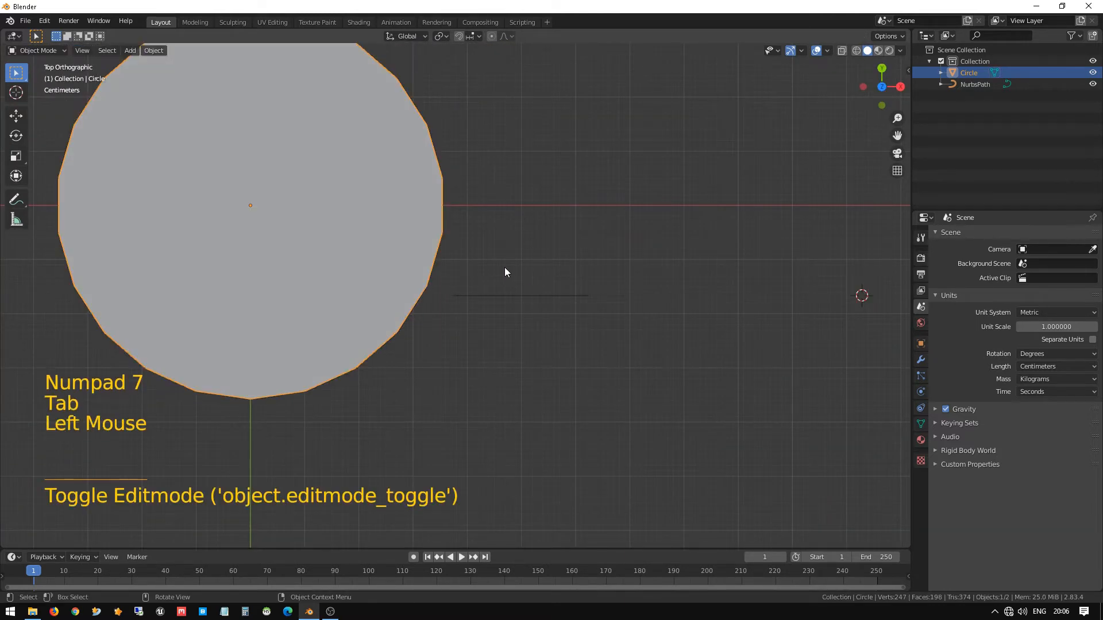
{"action": "left_click_drag", "start_coordinate": [508, 269], "coordinate": [538, 303]}
{"action": "left_click", "coordinate": [539, 302]}
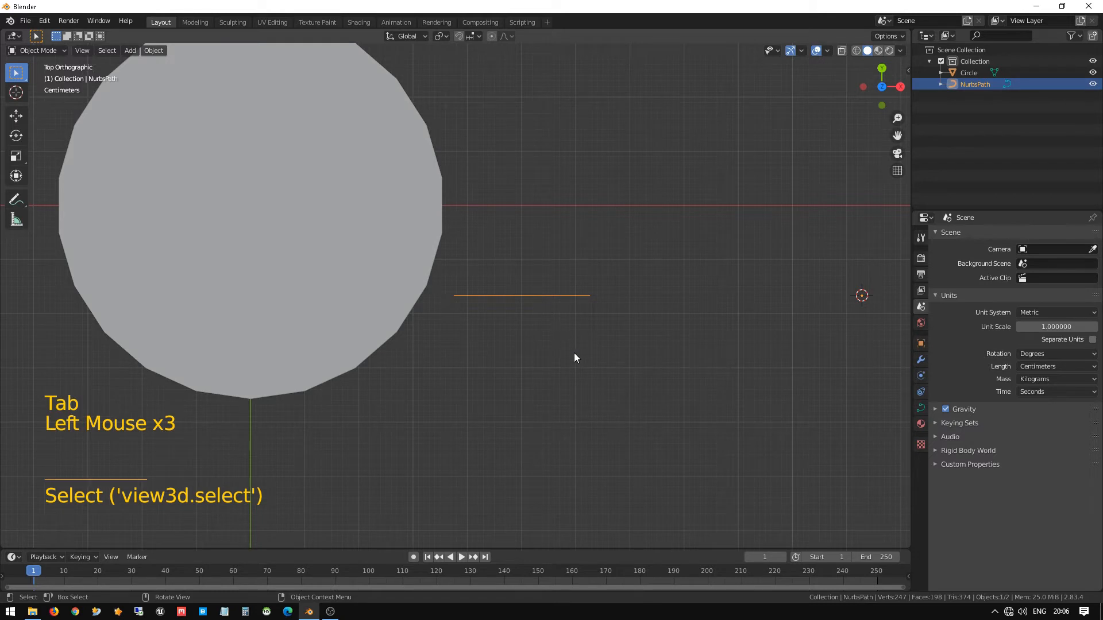
{"action": "key", "text": "g"}
{"action": "key", "text": "z"}
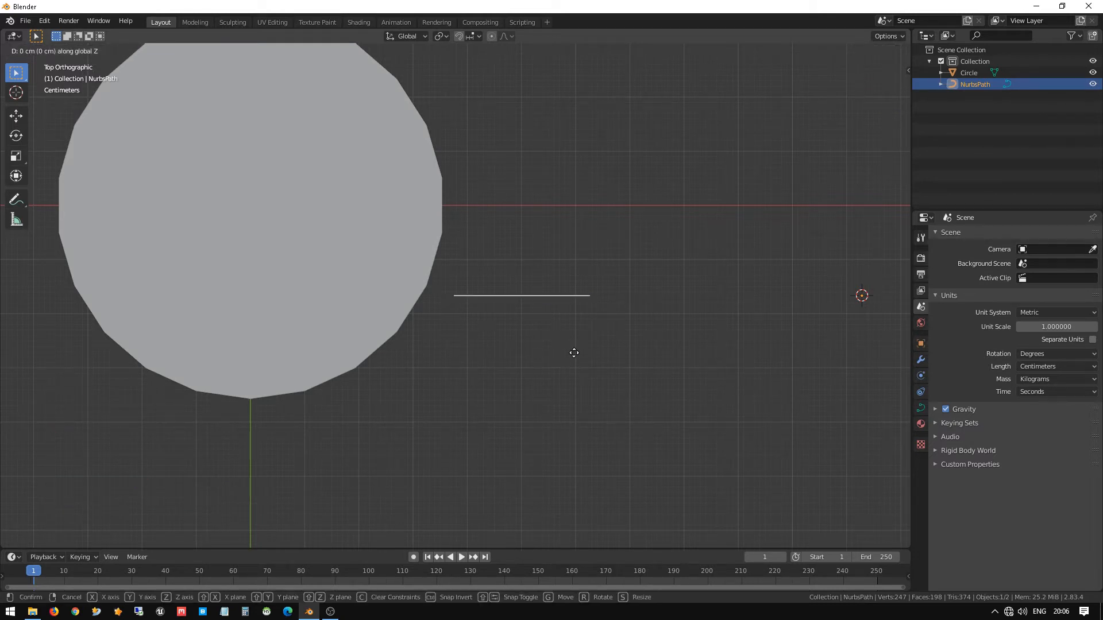
{"action": "key", "text": "y"}
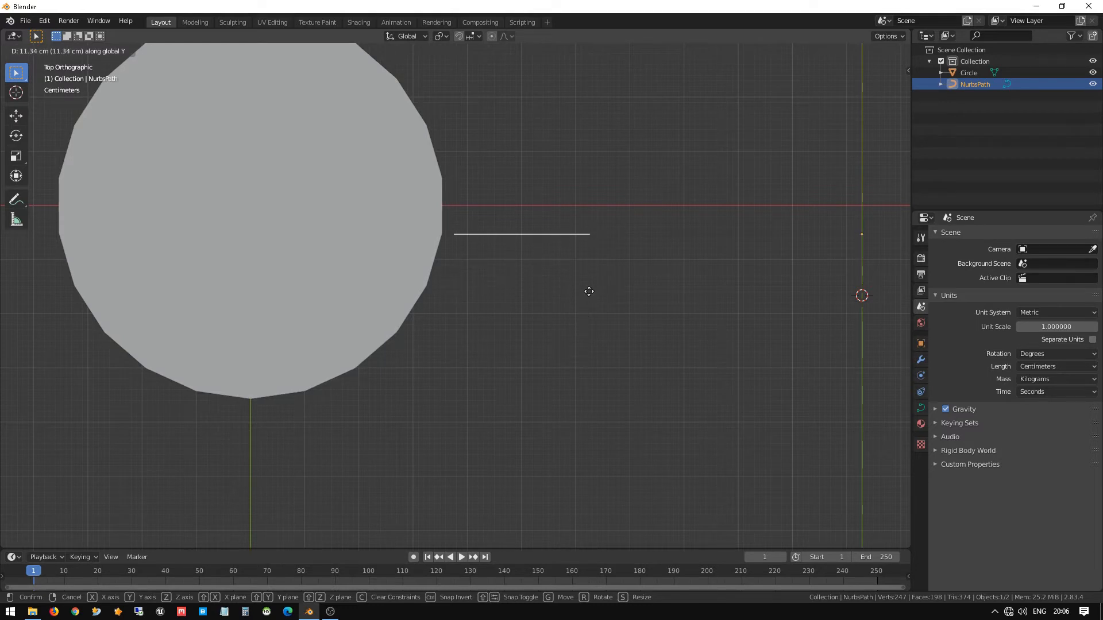
{"action": "left_click", "coordinate": [591, 262]}
{"action": "key", "text": "g"}
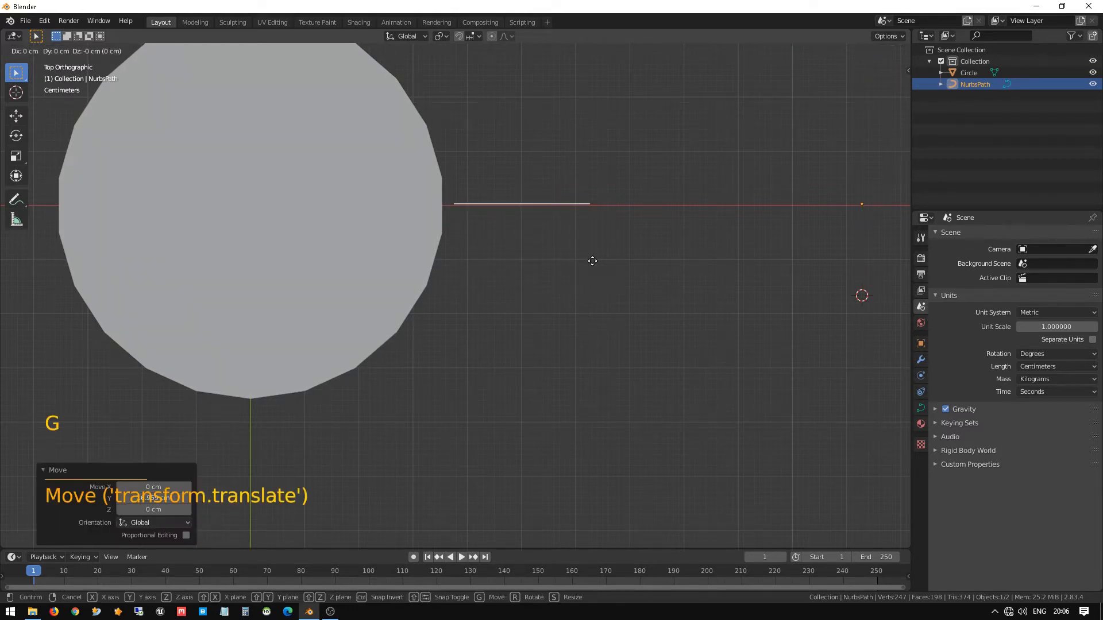
{"action": "key", "text": "y"}
{"action": "left_click", "coordinate": [595, 267]}
{"action": "scroll", "coordinate": [536, 301], "scroll_direction": "up", "scroll_amount": 2}
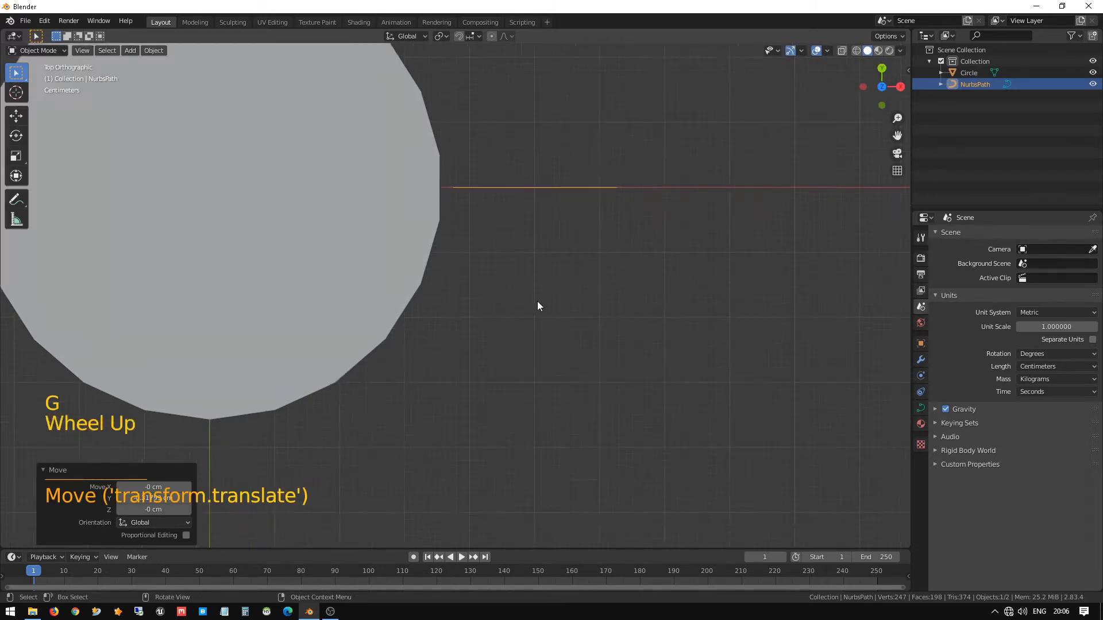
Examine how the cylinder's wall faces line up with the handle curve, checking its mesh in Edit Mode.
{"action": "middle_click_drag", "start_coordinate": [536, 301], "coordinate": [495, 170]}
{"action": "left_click", "coordinate": [440, 174]}
{"action": "scroll", "coordinate": [440, 175], "scroll_direction": "down", "scroll_amount": 4}
{"action": "key", "text": "Tab"}
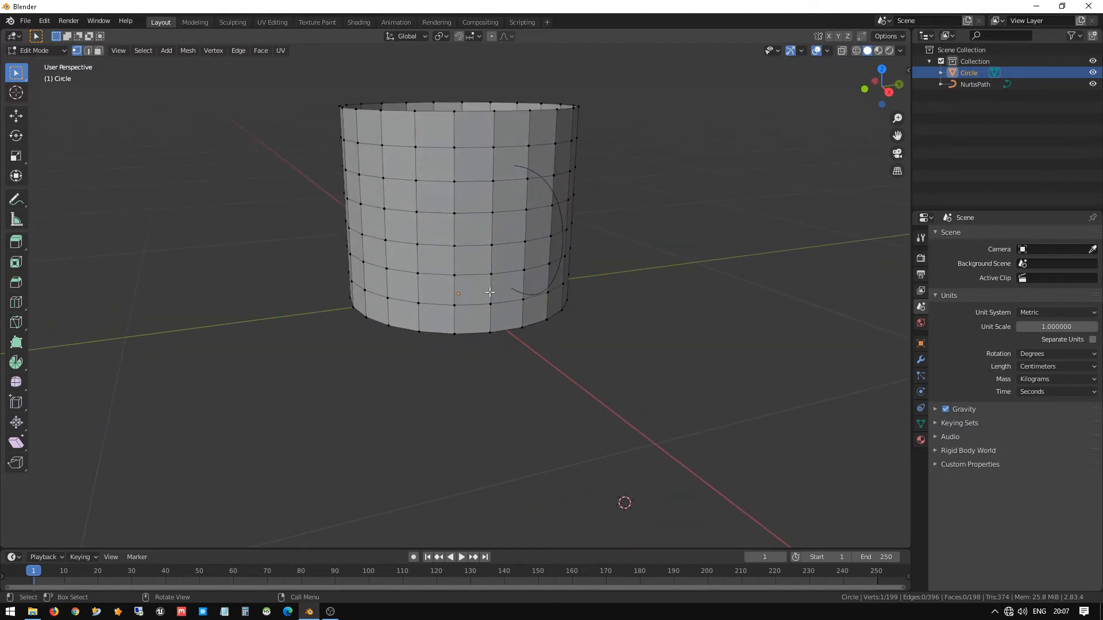
{"action": "middle_click_drag", "start_coordinate": [515, 217], "coordinate": [527, 295]}
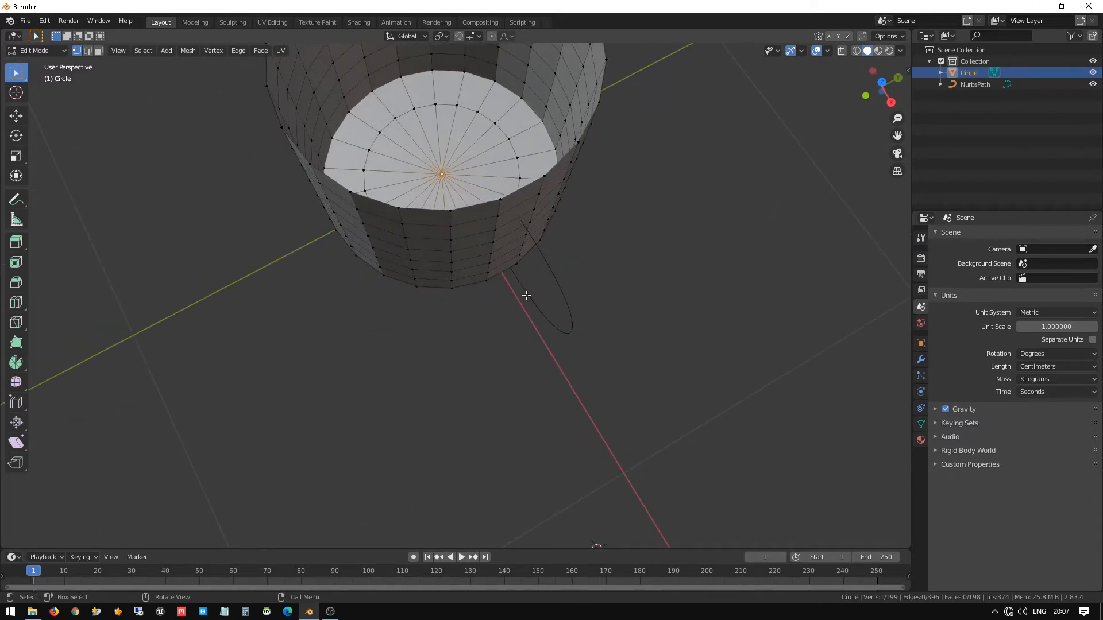
{"action": "key", "text": "Tab"}
In top view, move the handle curve about 5 cm along negative Y, in line with a corner of the cylinder wall.
{"action": "left_click", "coordinate": [548, 277]}
{"action": "middle_click_drag", "start_coordinate": [548, 277], "coordinate": [545, 303]}
{"action": "key", "text": "KP_7"}
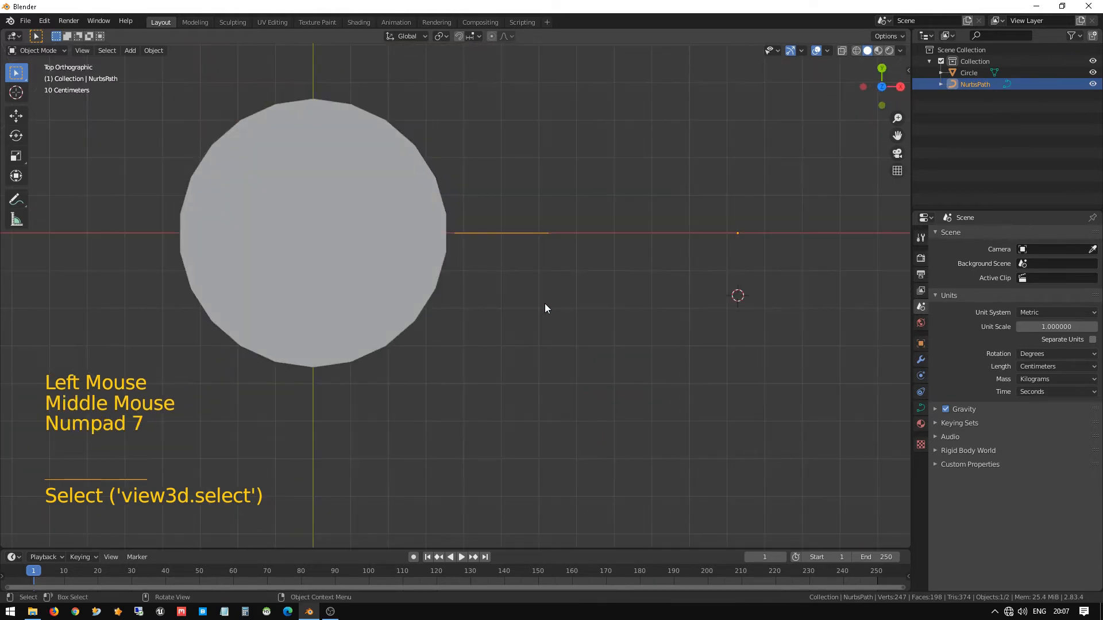
{"action": "scroll", "coordinate": [545, 304], "scroll_direction": "up", "scroll_amount": 1}
{"action": "key", "text": "g"}
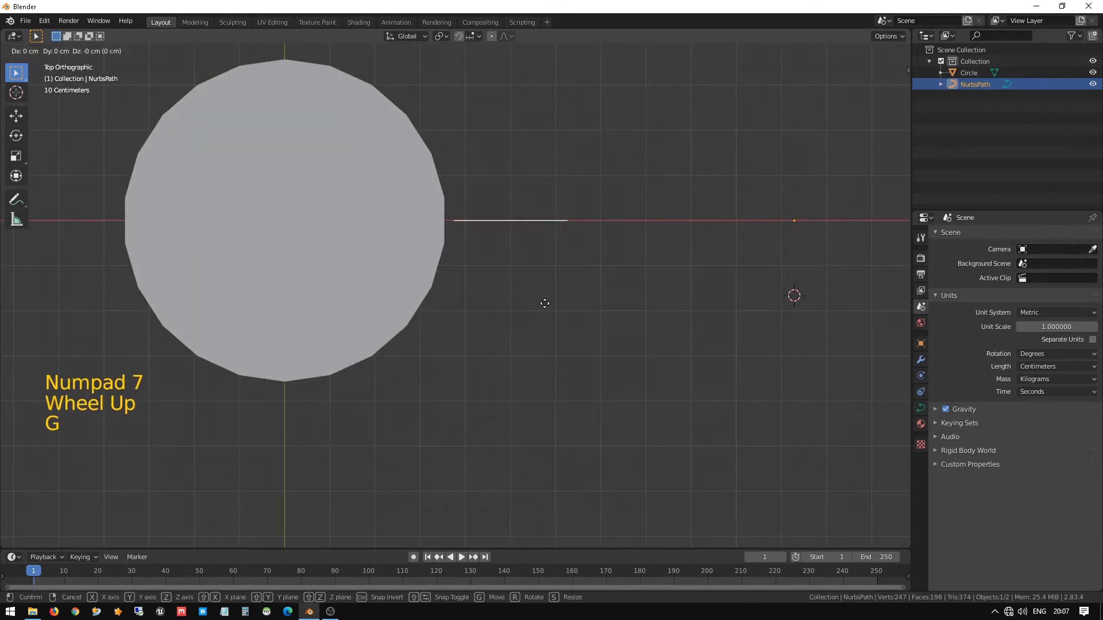
{"action": "key", "text": "y"}
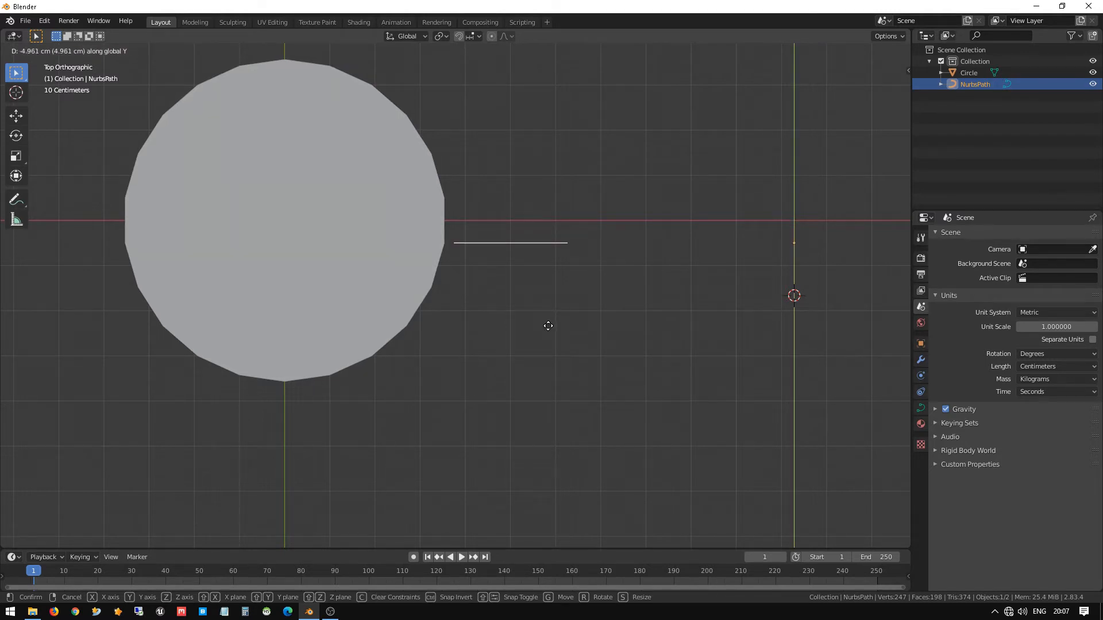
{"action": "left_click", "coordinate": [548, 325]}
{"action": "key", "text": "h"}
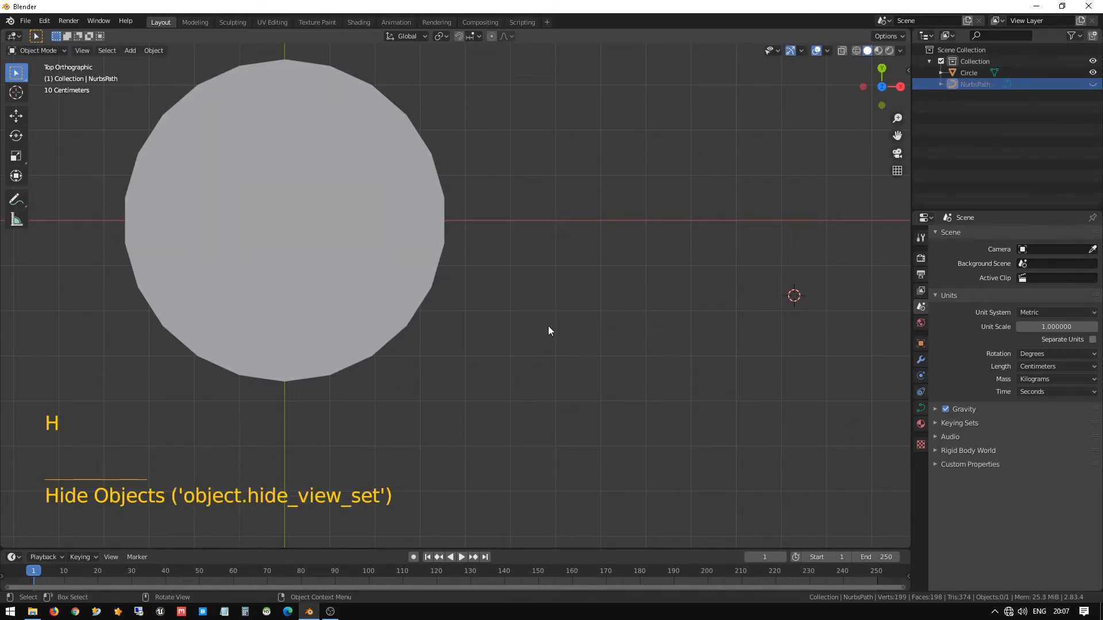
{"action": "key", "text": "ctrl+z"}
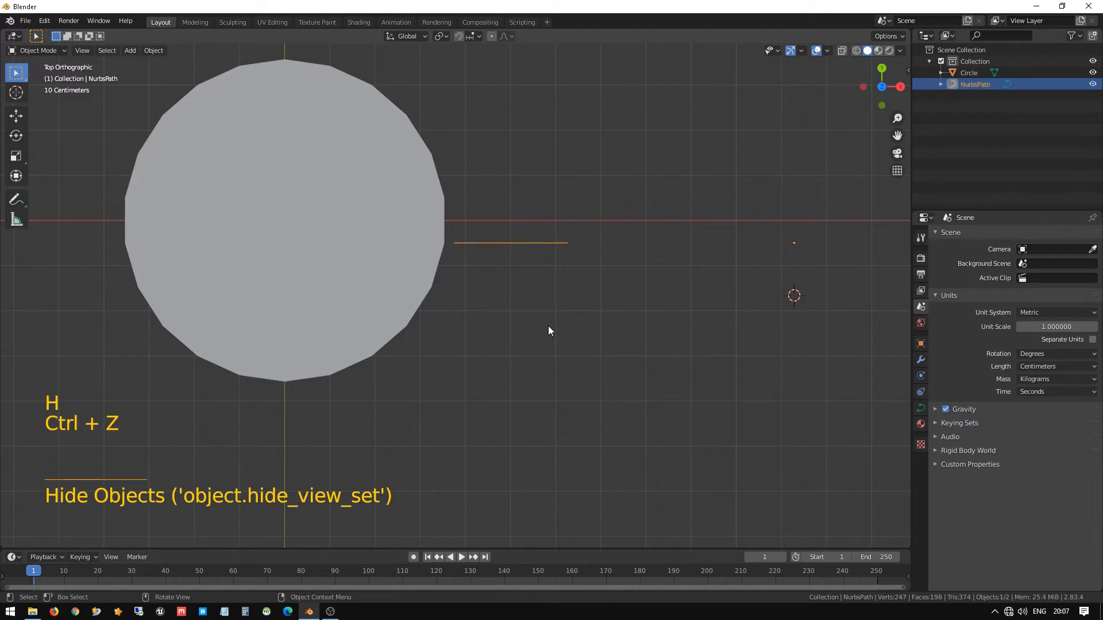
Move the handle curve about 2 cm along X toward the cylinder wall, and fine-tune its X position from the side.
{"action": "key", "text": "g"}
{"action": "key", "text": "x"}
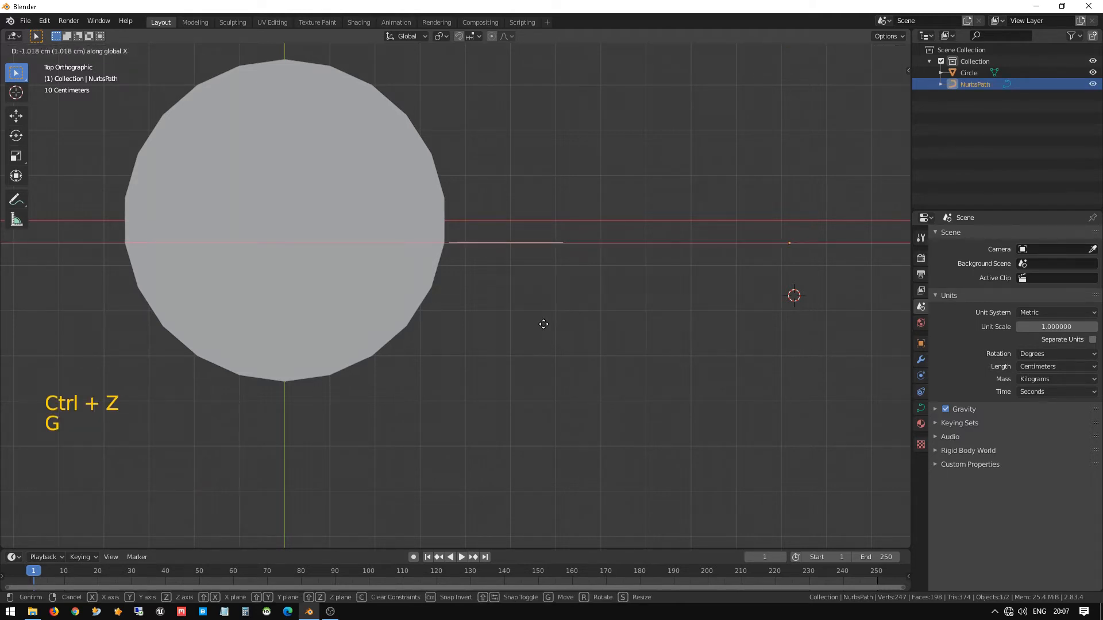
{"action": "left_click", "coordinate": [540, 322]}
{"action": "middle_click_drag", "start_coordinate": [539, 323], "coordinate": [489, 131]}
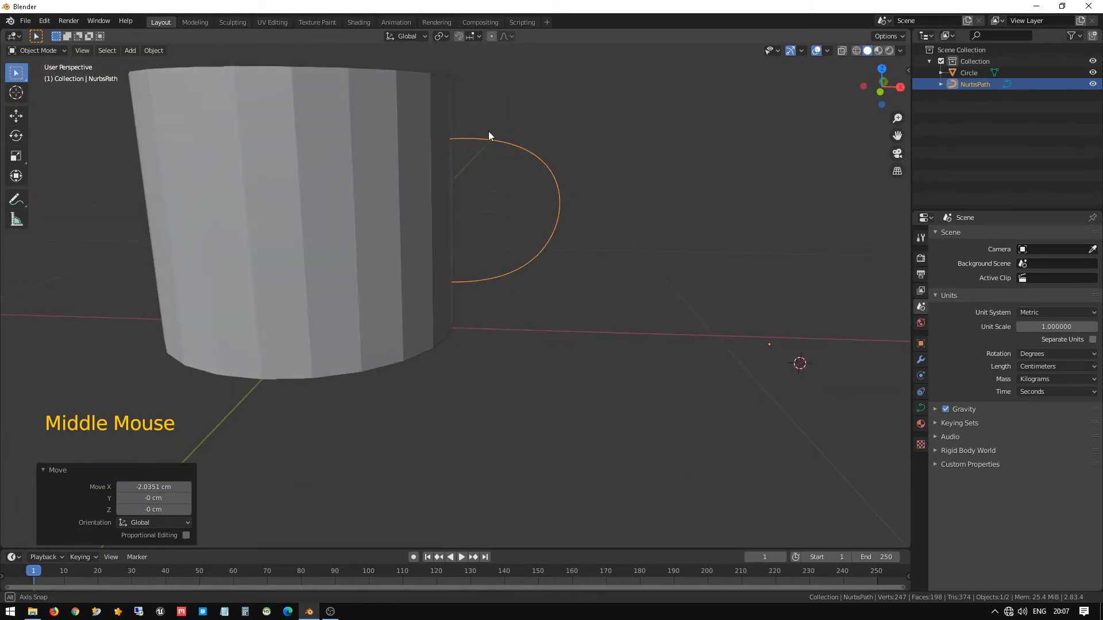
{"action": "key", "text": "g"}
{"action": "key", "text": "z"}
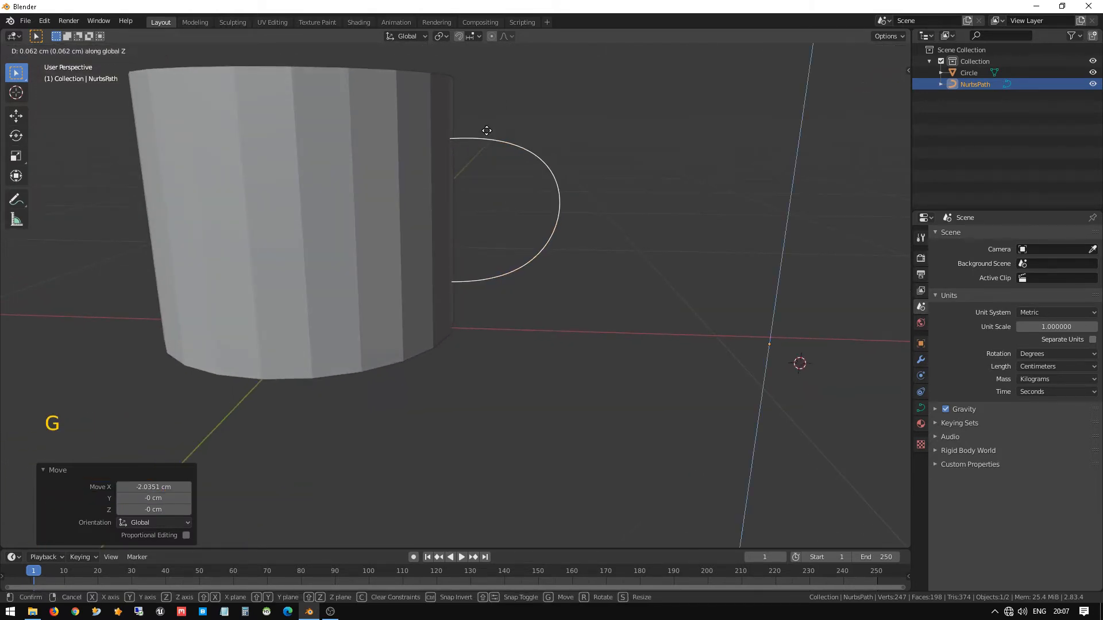
{"action": "key", "text": "Escape"}
{"action": "key", "text": "g"}
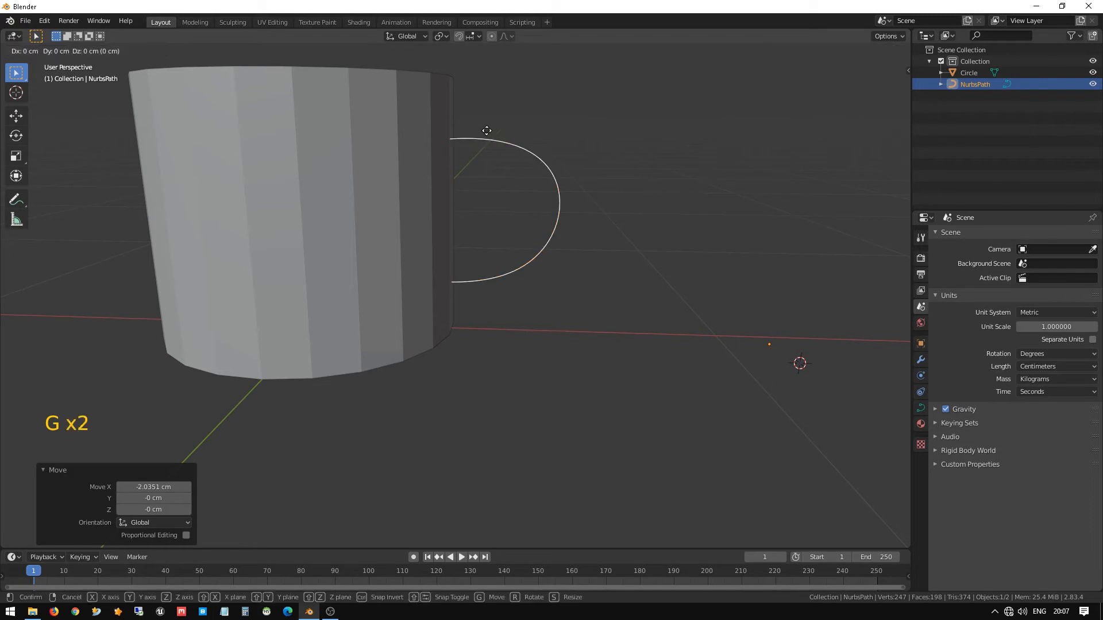
{"action": "key", "text": "x"}
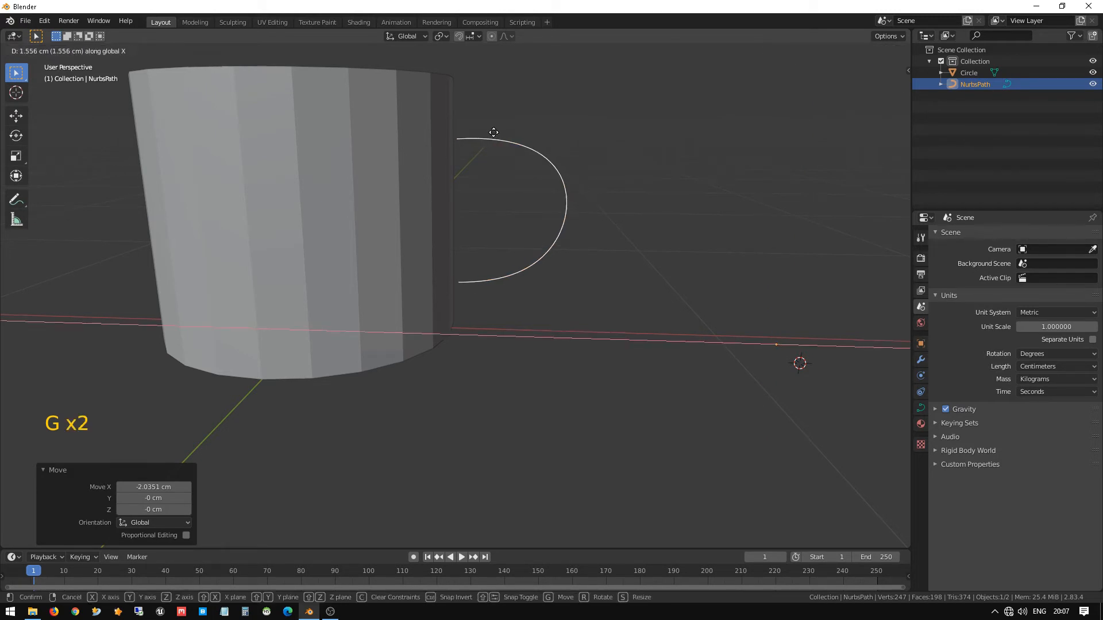
{"action": "left_click", "coordinate": [492, 130]}
Check from the side how the handle curve's ends meet the cylinder wall, and clear the selection.
{"action": "middle_click_drag", "start_coordinate": [476, 170], "coordinate": [498, 196]}
{"action": "left_click", "coordinate": [460, 163]}
{"action": "key", "text": "Tab"}
{"action": "key", "text": "Tab"}
{"action": "scroll", "coordinate": [600, 233], "scroll_direction": "down", "scroll_amount": 1}
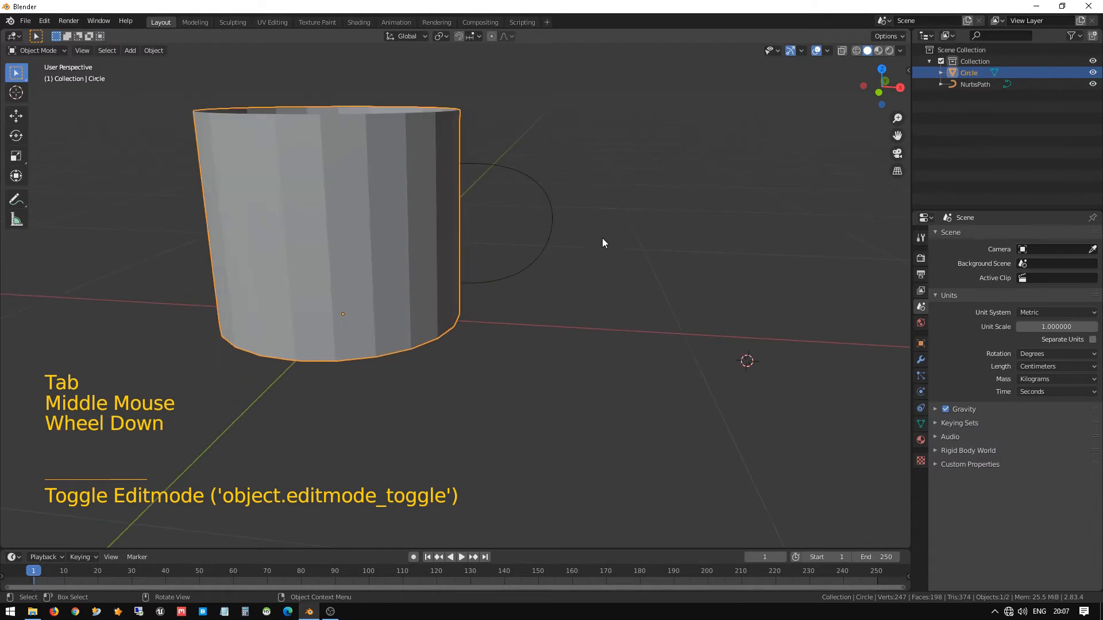
{"action": "left_click", "coordinate": [612, 261]}
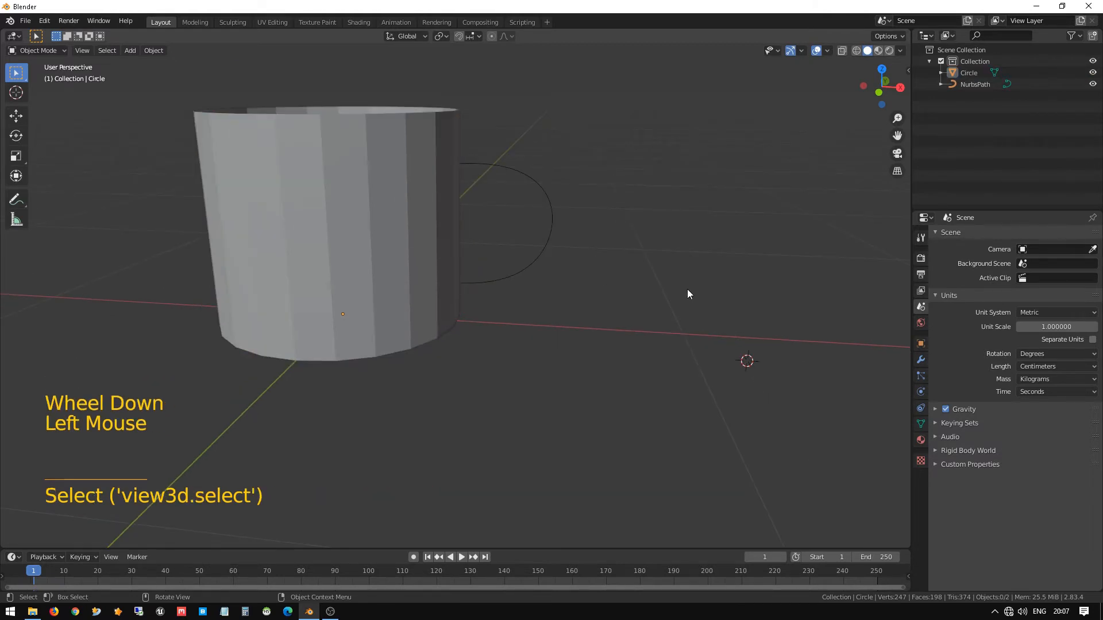
Add a Bezier circle at the 3D cursor beside the mug and scale it to 0.2.
{"action": "middle_click_drag", "start_coordinate": [687, 295], "coordinate": [611, 271], "text": "shift"}
{"action": "left_click", "coordinate": [673, 332]}
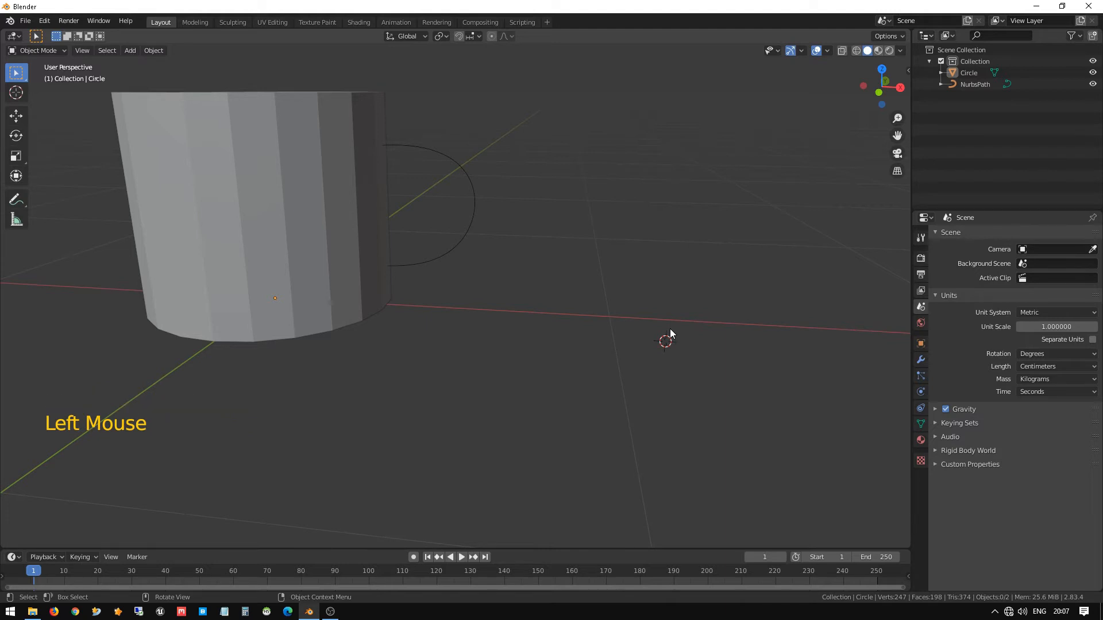
{"action": "key", "text": "shift+a"}
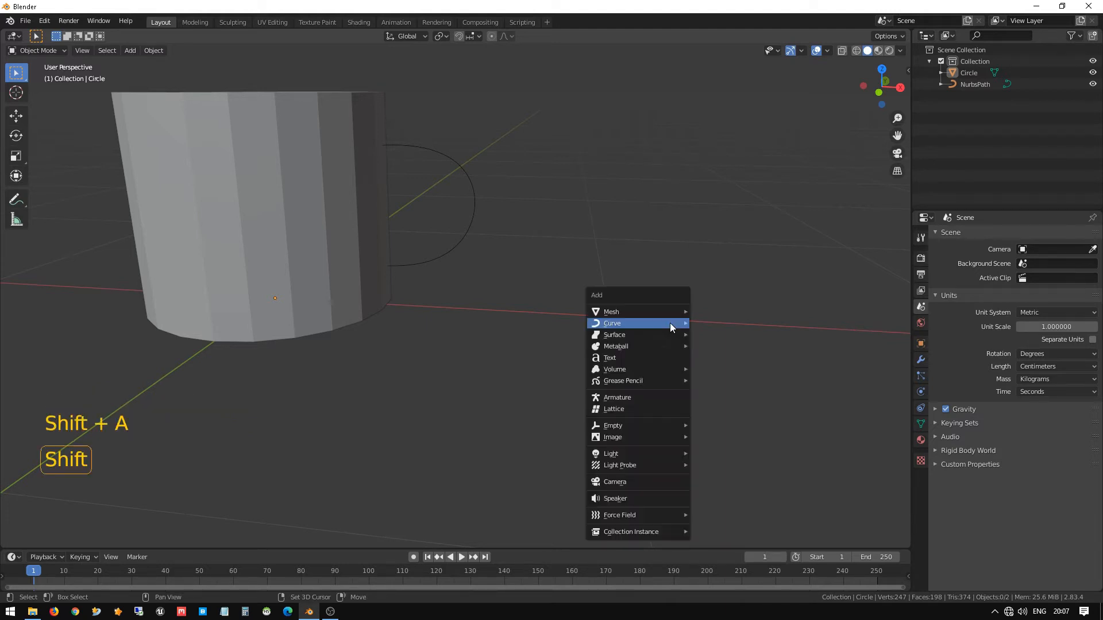
{"action": "mouse_move", "coordinate": [670, 323]}
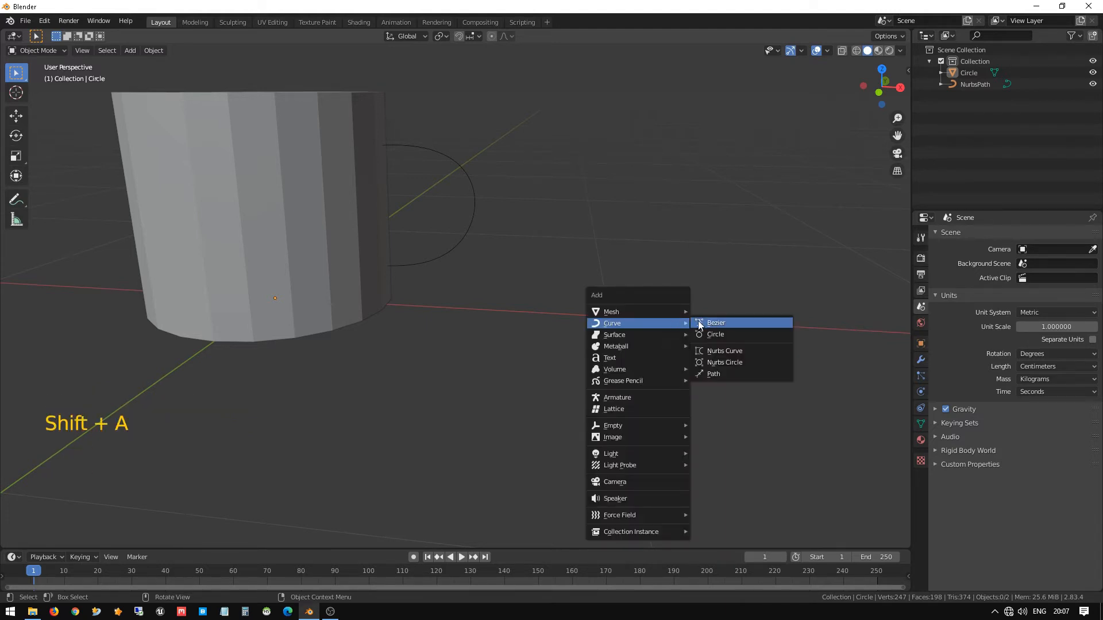
{"action": "left_click", "coordinate": [734, 338]}
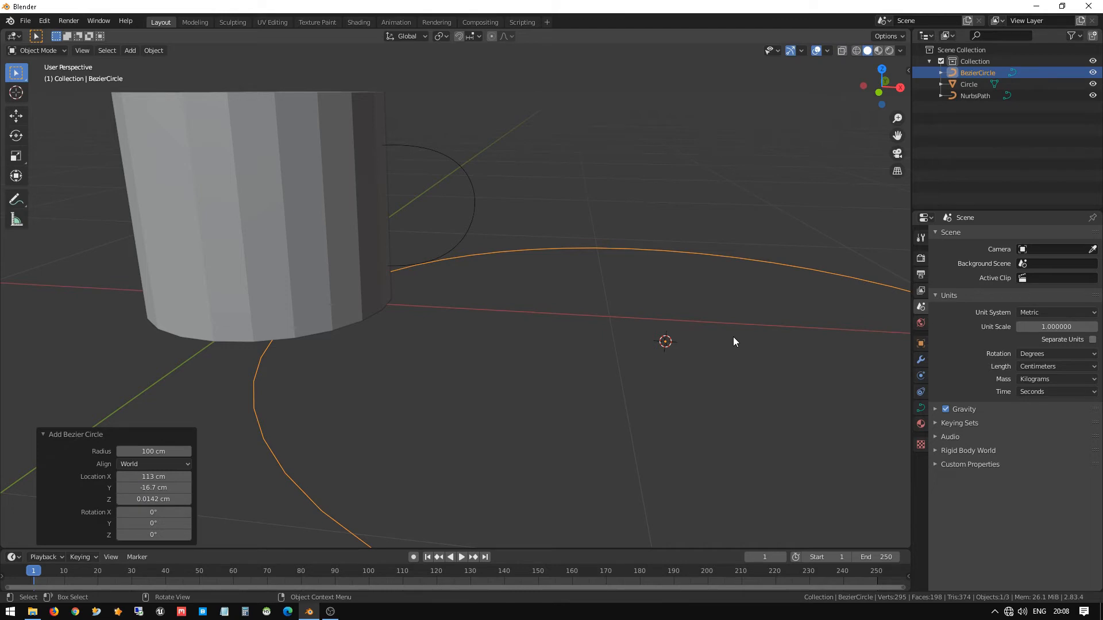
{"action": "type", "text": "s"}
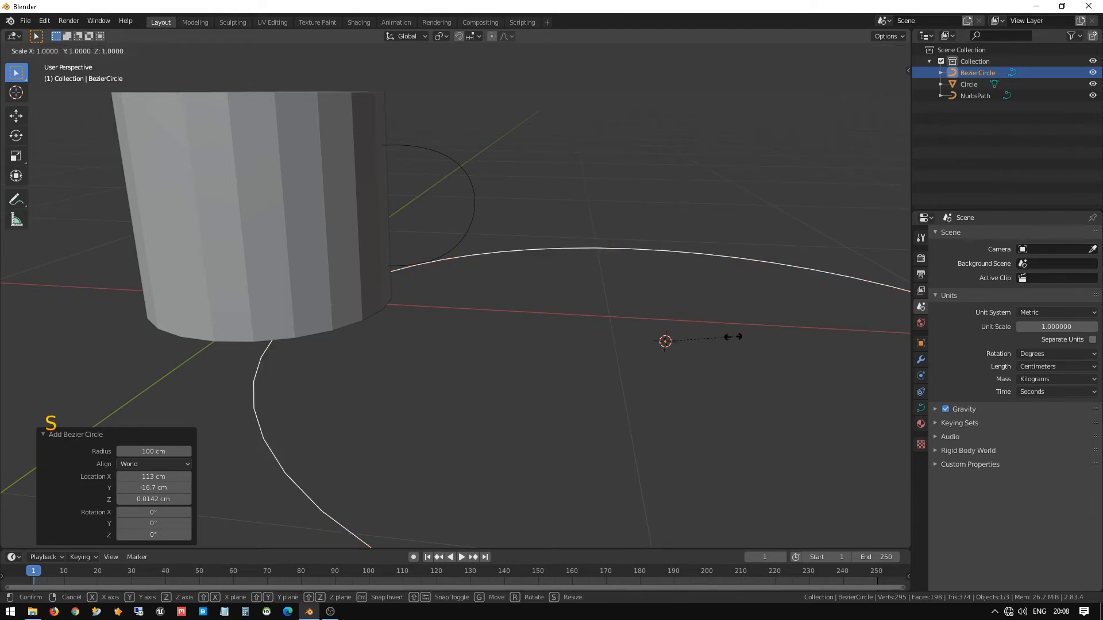
{"action": "type", "text": ".2"}
{"action": "key", "text": "Return"}
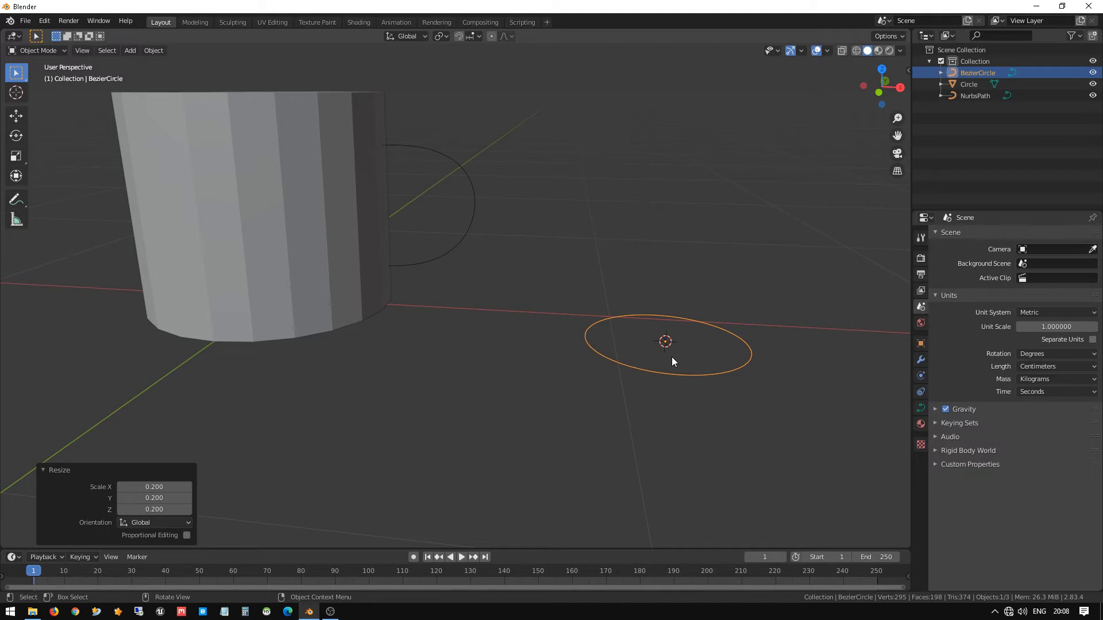
Assign the Bezier circle as the bevel object of the handle curve's geometry.
{"action": "left_click", "coordinate": [422, 146]}
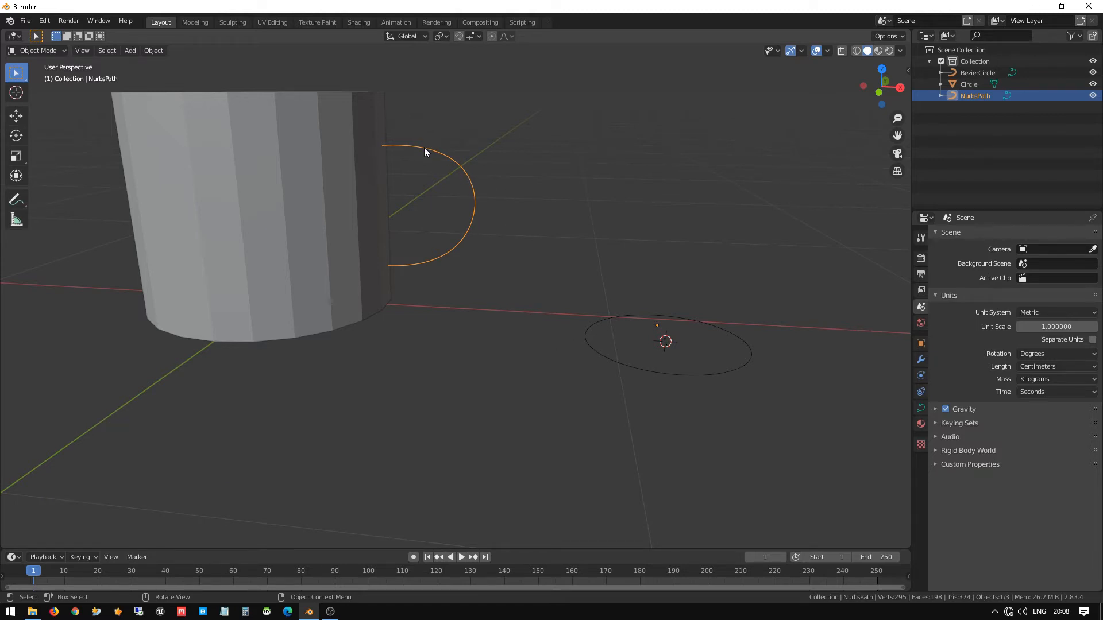
{"action": "left_click", "coordinate": [922, 408]}
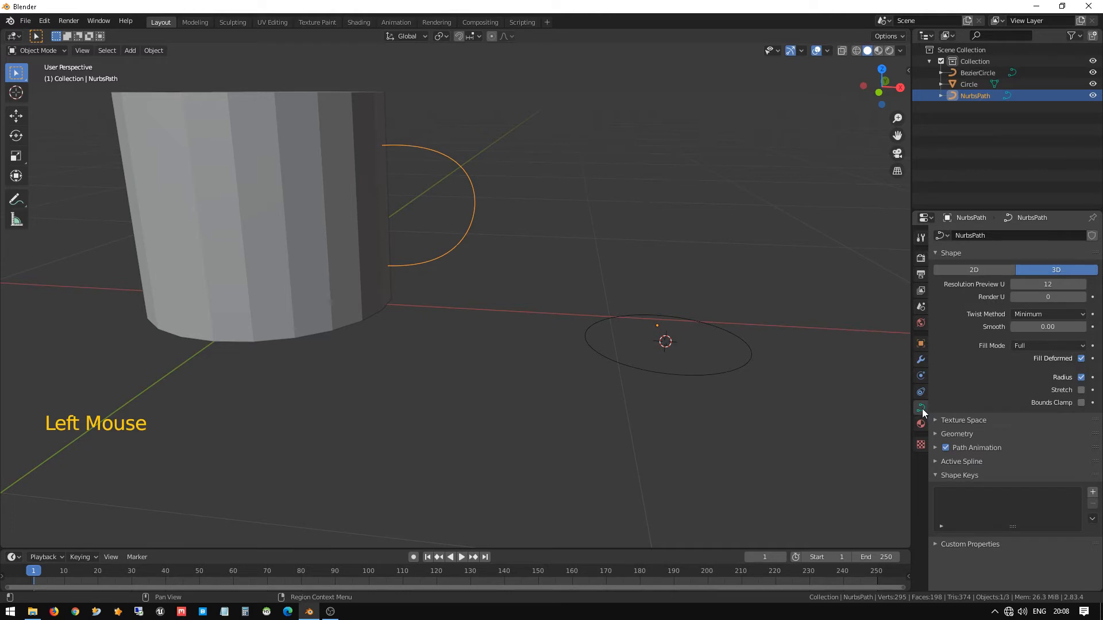
{"action": "left_click", "coordinate": [922, 408]}
{"action": "left_click", "coordinate": [937, 434]}
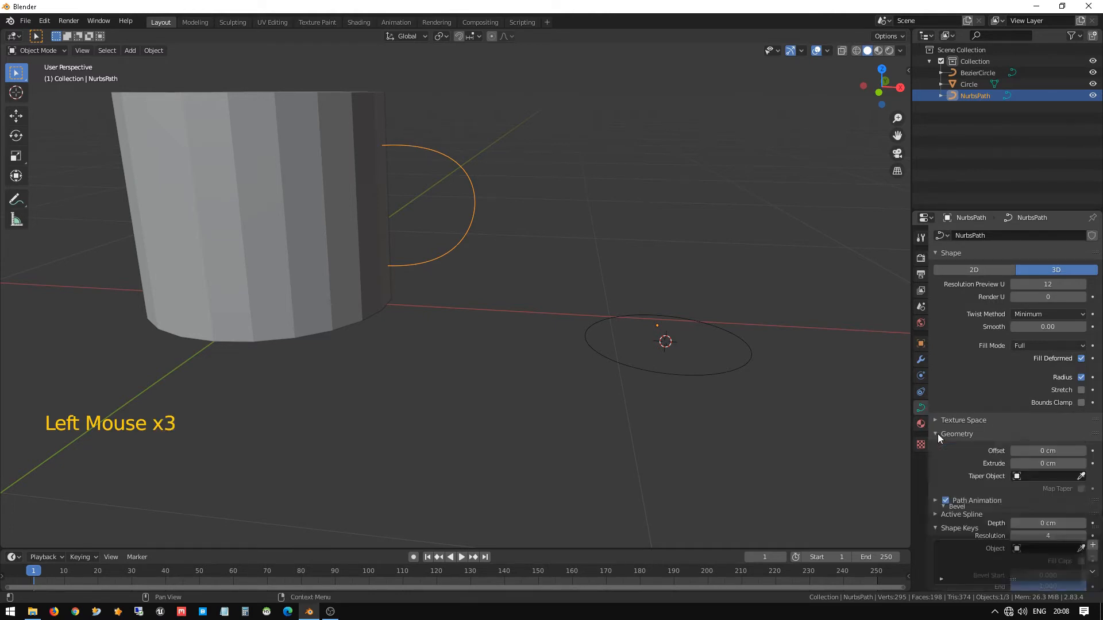
{"action": "scroll", "coordinate": [963, 472], "scroll_direction": "down", "scroll_amount": 3}
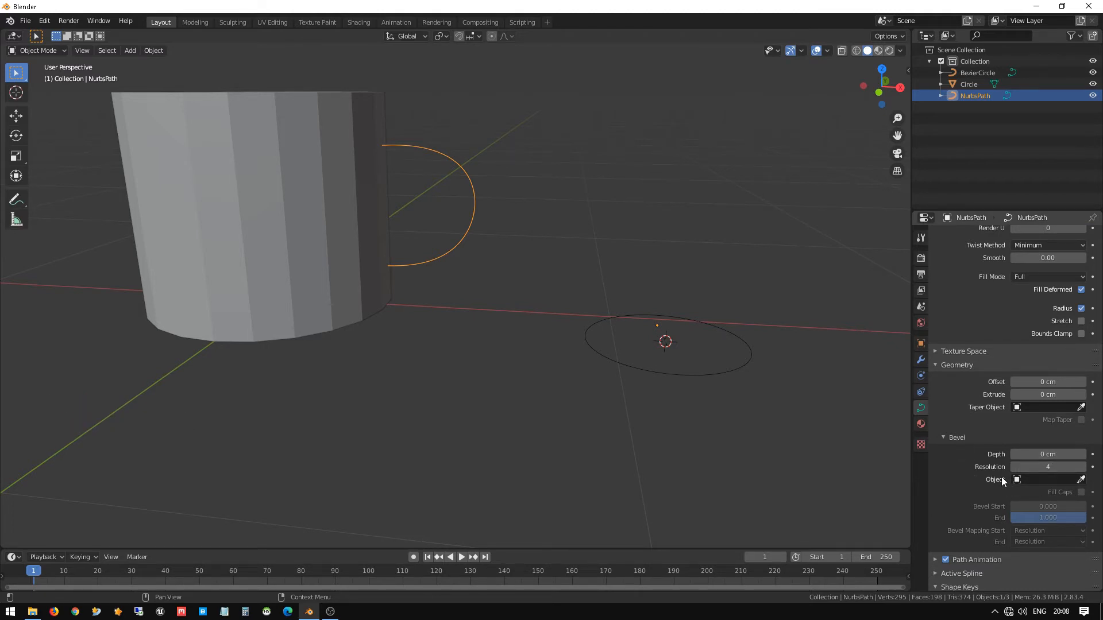
{"action": "left_click", "coordinate": [1046, 479]}
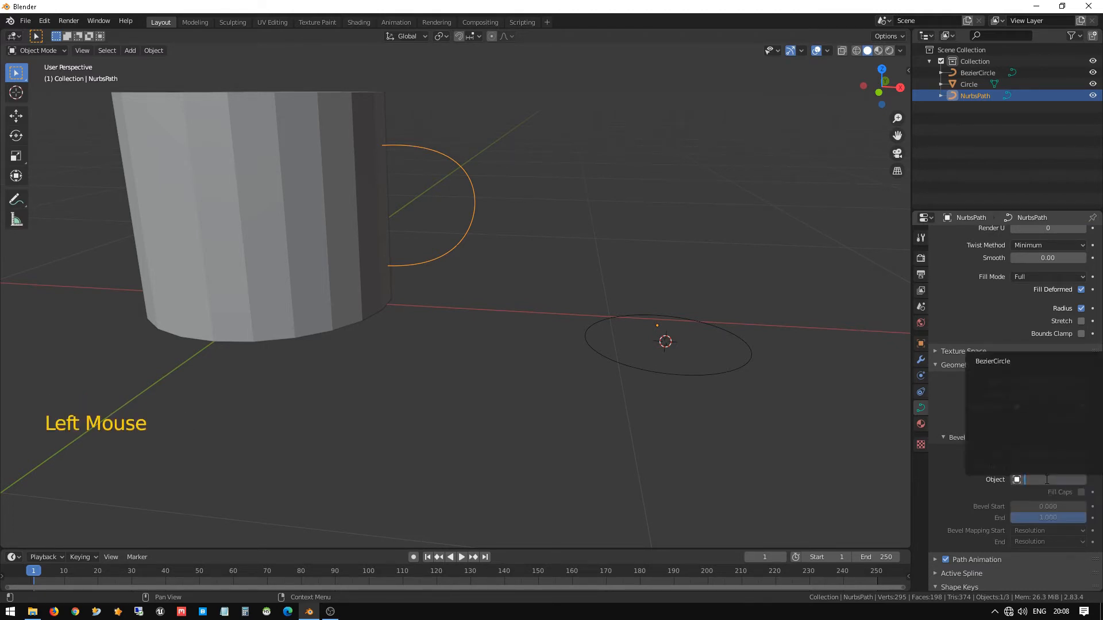
{"action": "left_click", "coordinate": [1000, 362]}
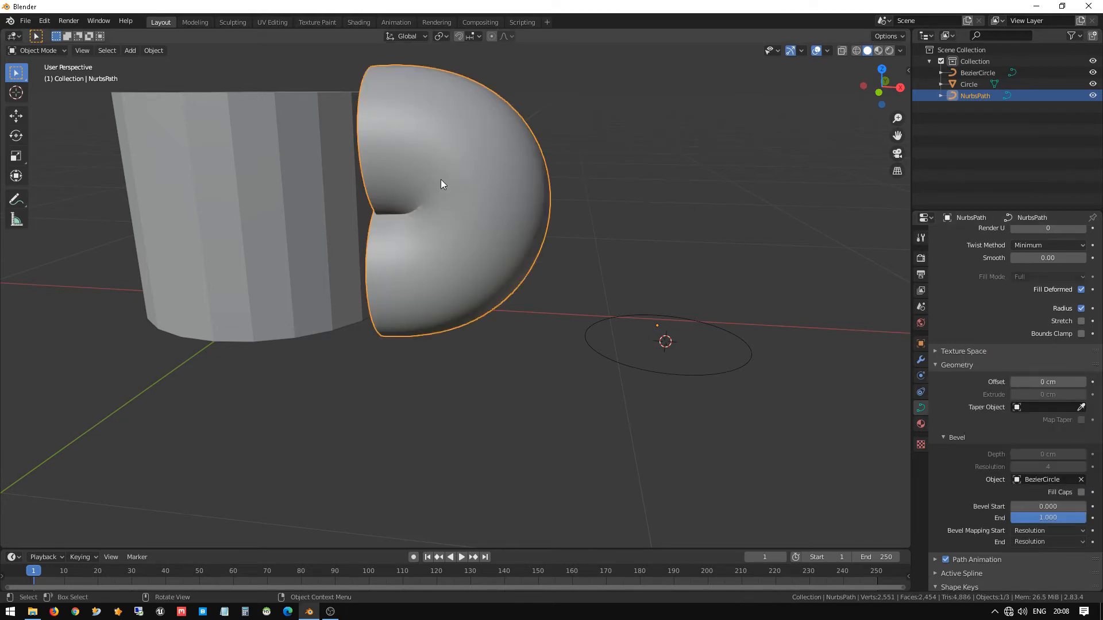
Scale the Bezier circle down by a factor of about 0.24 to thin the handle.
{"action": "mouse_move", "coordinate": [400, 219]}
{"action": "middle_mouse_down"}
{"action": "mouse_move", "coordinate": [475, 217]}
{"action": "mouse_move", "coordinate": [376, 211]}
{"action": "mouse_move", "coordinate": [413, 224]}
{"action": "middle_mouse_up"}
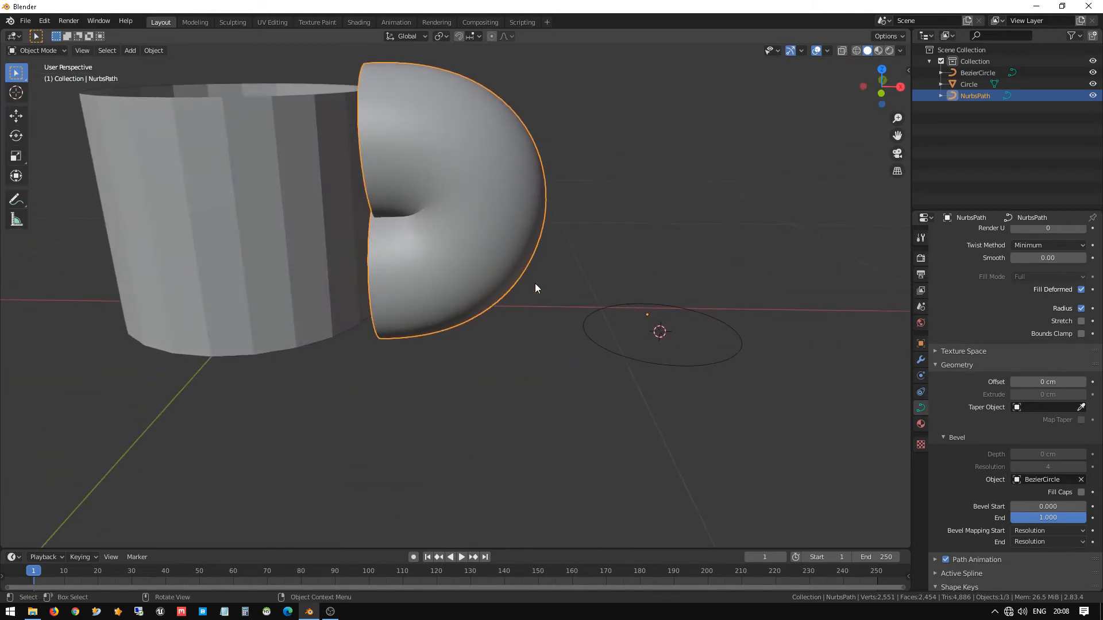
{"action": "left_click", "coordinate": [678, 363]}
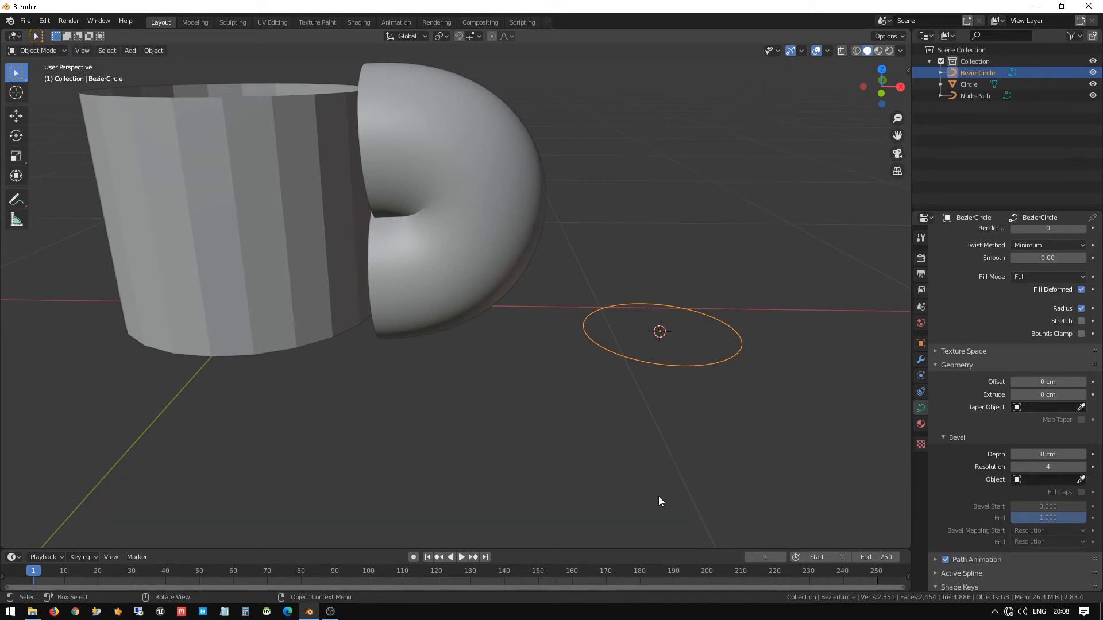
{"action": "key", "text": "s"}
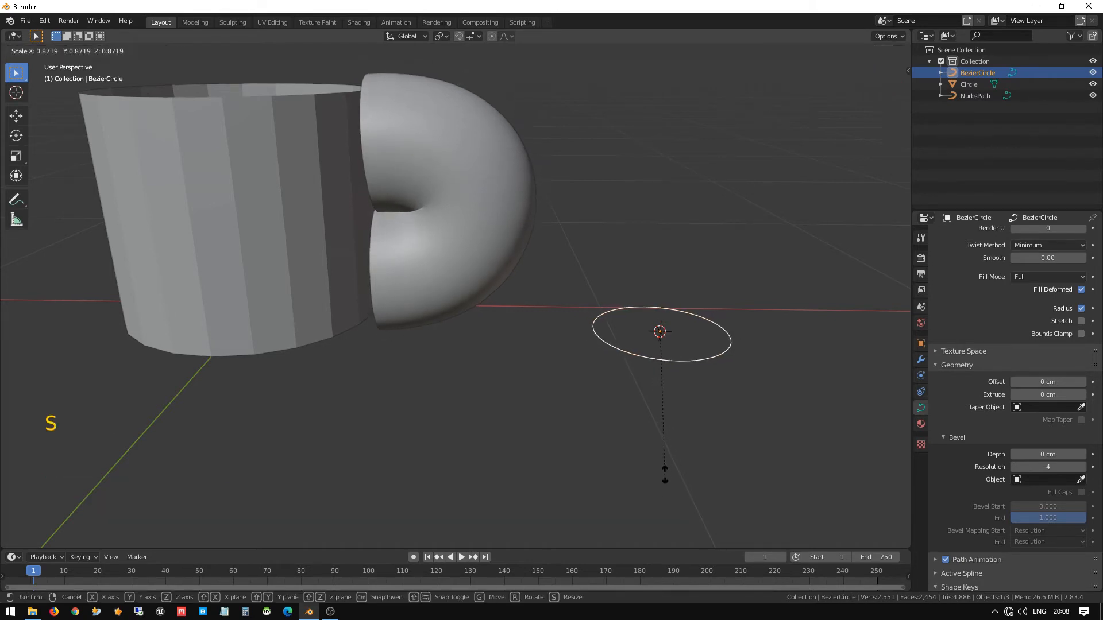
{"action": "left_click", "coordinate": [678, 372]}
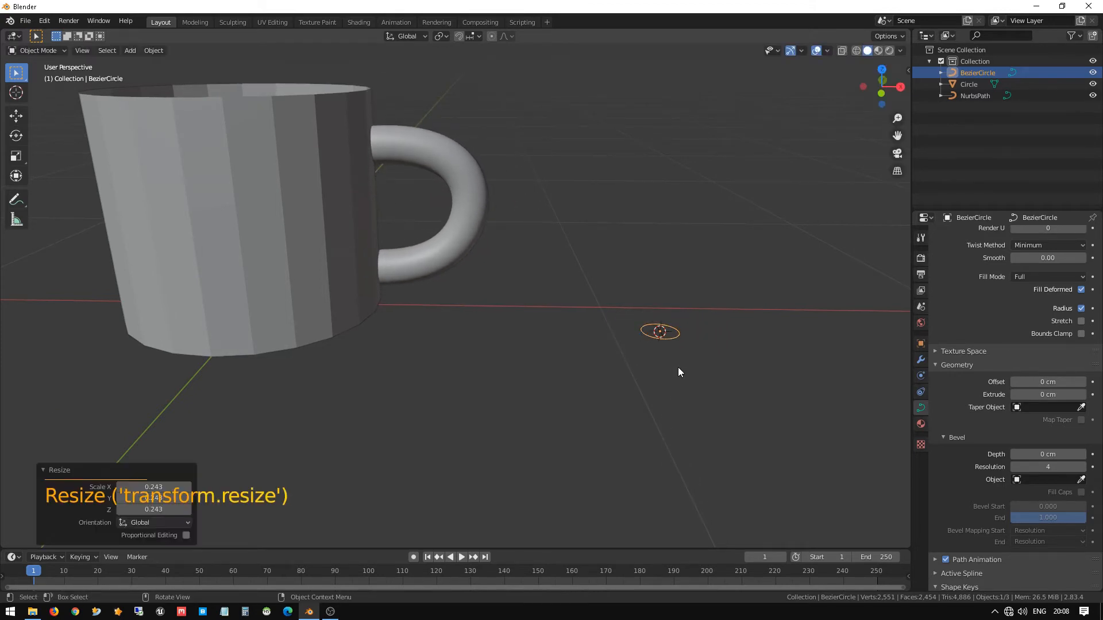
{"action": "middle_click_drag", "start_coordinate": [616, 170], "coordinate": [645, 189]}
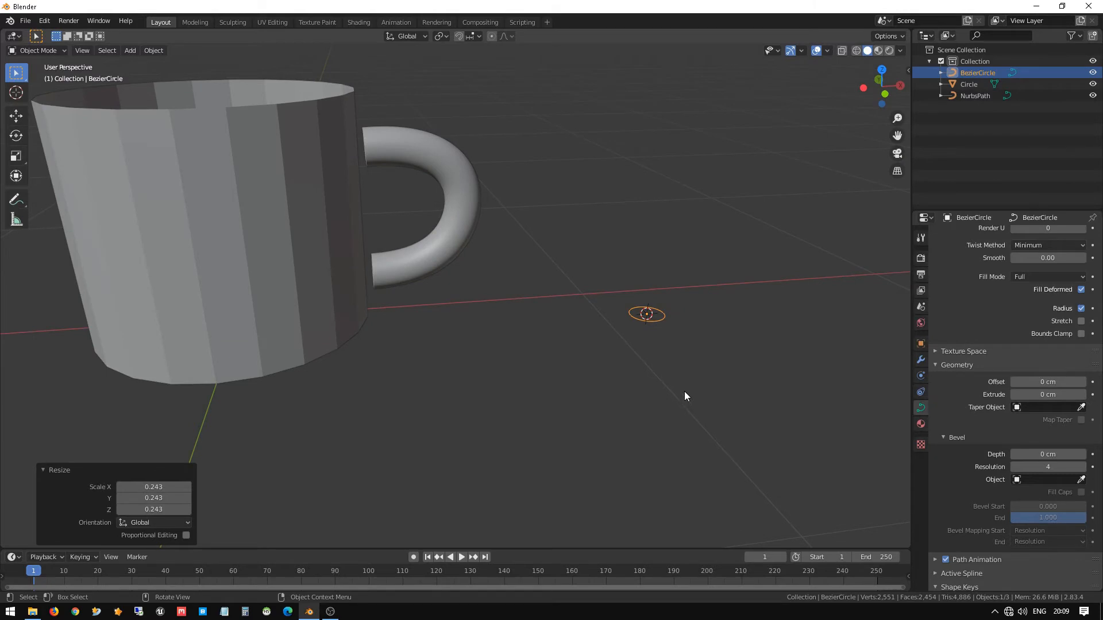
Set the Bezier circle's preview resolution U to 1.
{"action": "scroll", "coordinate": [684, 395], "scroll_direction": "up", "scroll_amount": 1}
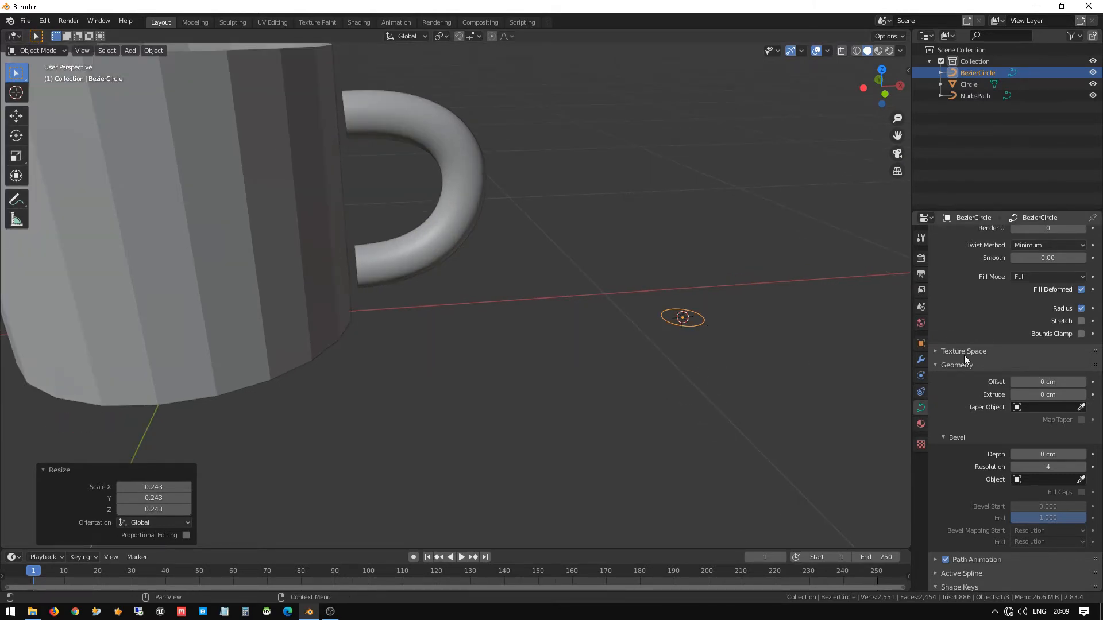
{"action": "scroll", "coordinate": [973, 378], "scroll_direction": "up", "scroll_amount": 5}
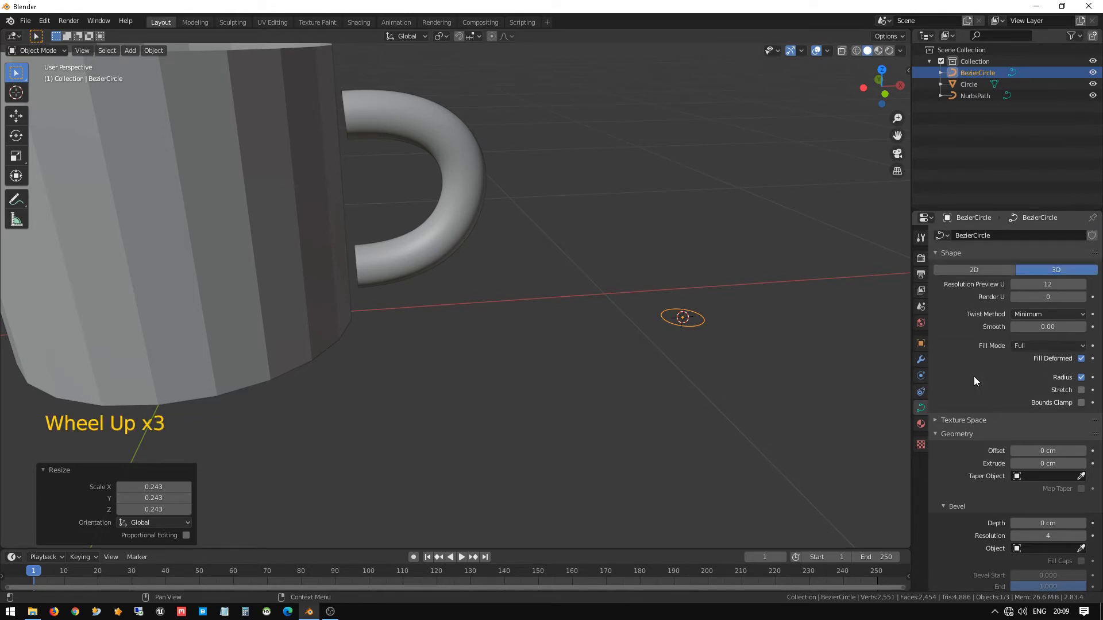
{"action": "left_click", "coordinate": [1044, 285]}
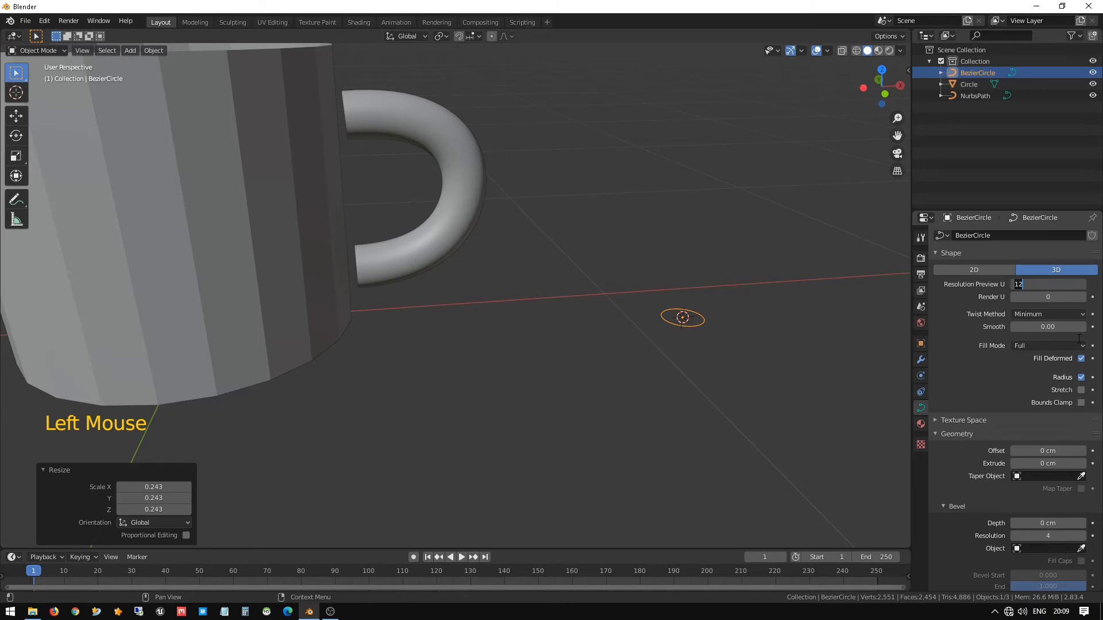
{"action": "key", "text": "BackSpace"}
{"action": "key", "text": "Tab"}
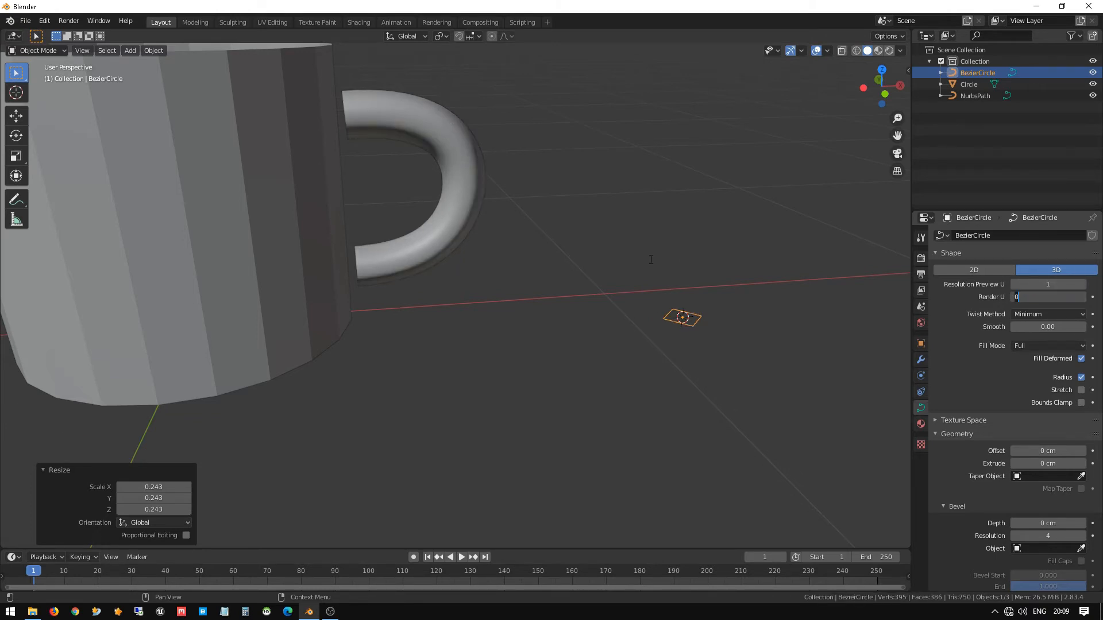
Convert the handle curve to a mesh.
{"action": "middle_click_drag", "start_coordinate": [722, 318], "coordinate": [702, 358]}
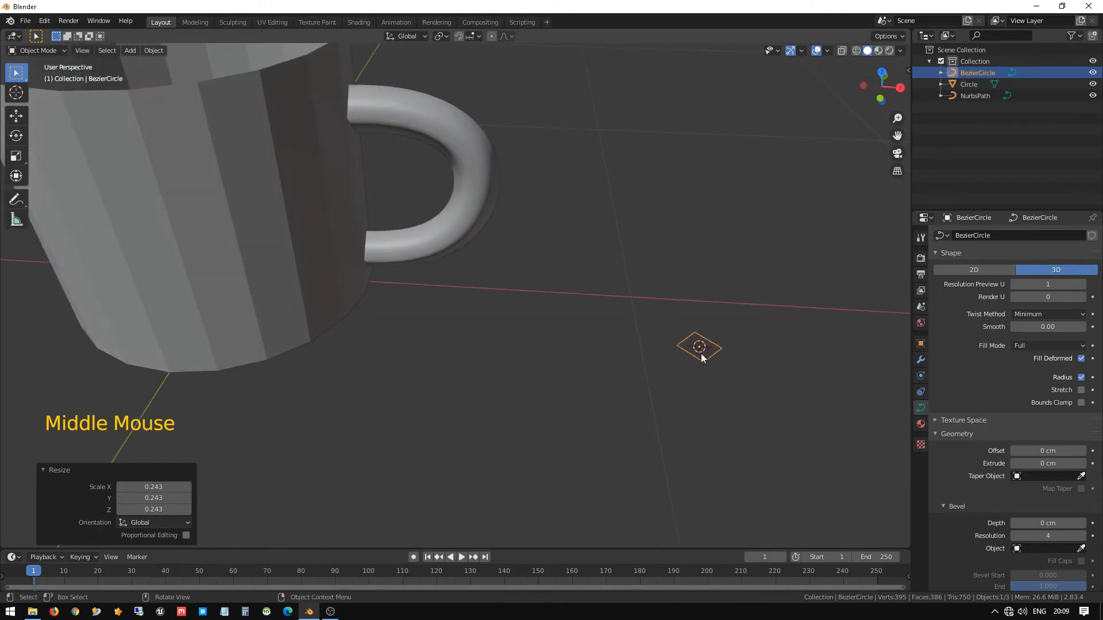
{"action": "middle_click_drag", "start_coordinate": [414, 247], "coordinate": [450, 216]}
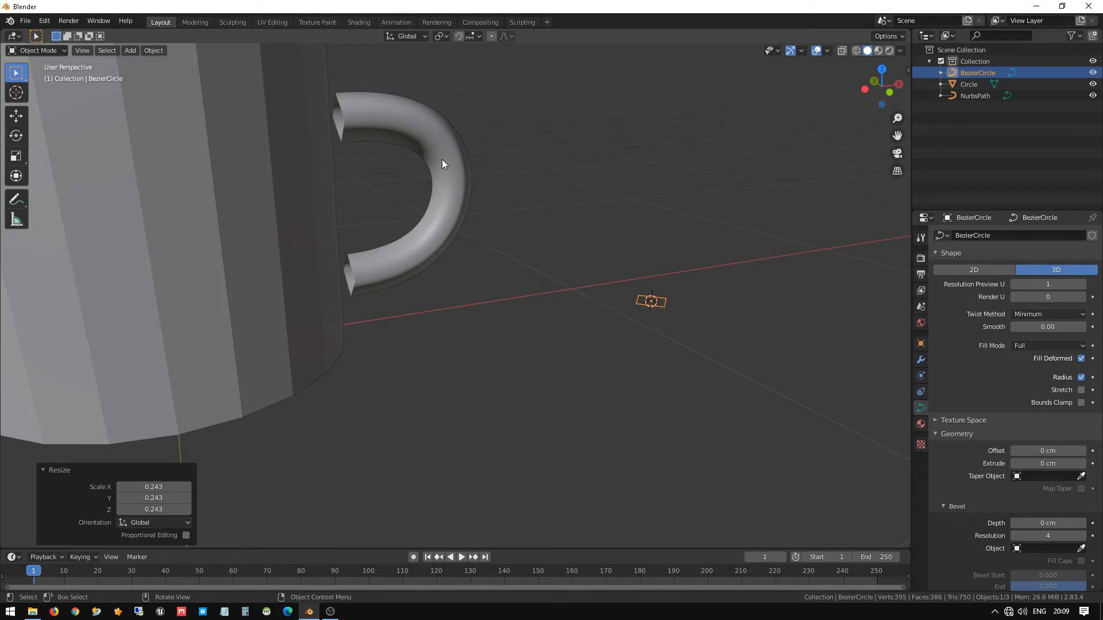
{"action": "left_click", "coordinate": [415, 121]}
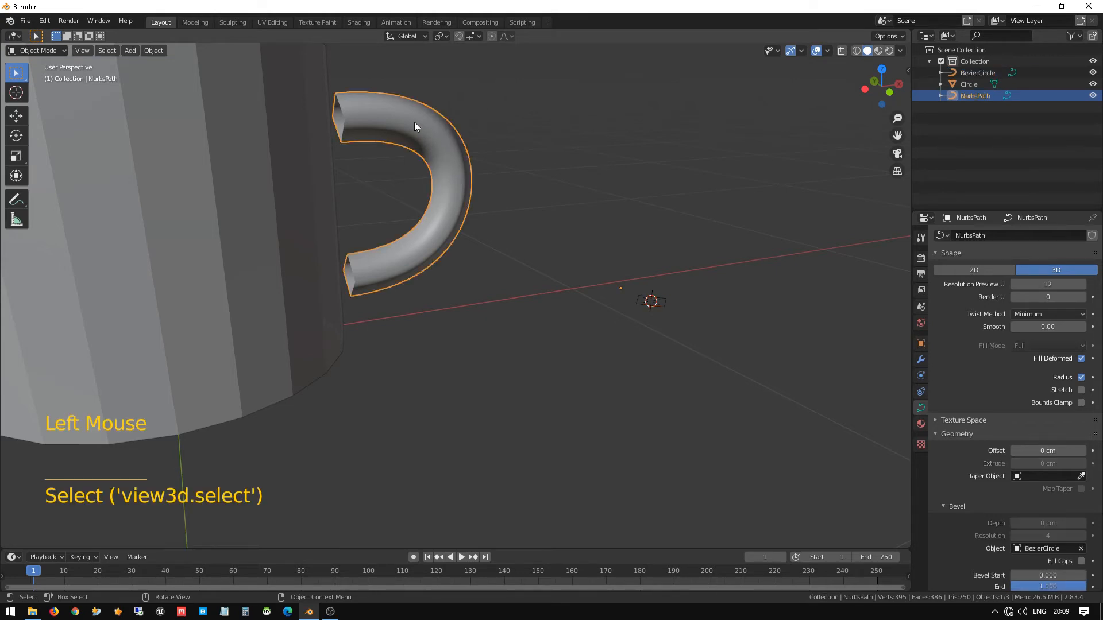
{"action": "middle_click_drag", "start_coordinate": [415, 122], "coordinate": [400, 178]}
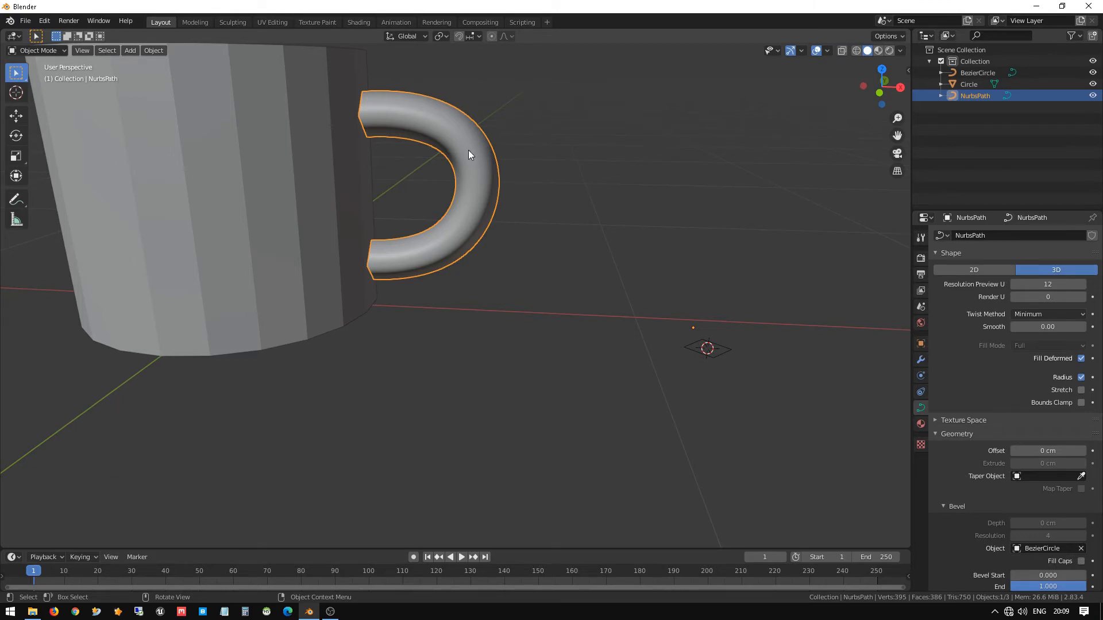
{"action": "left_click", "coordinate": [155, 51]}
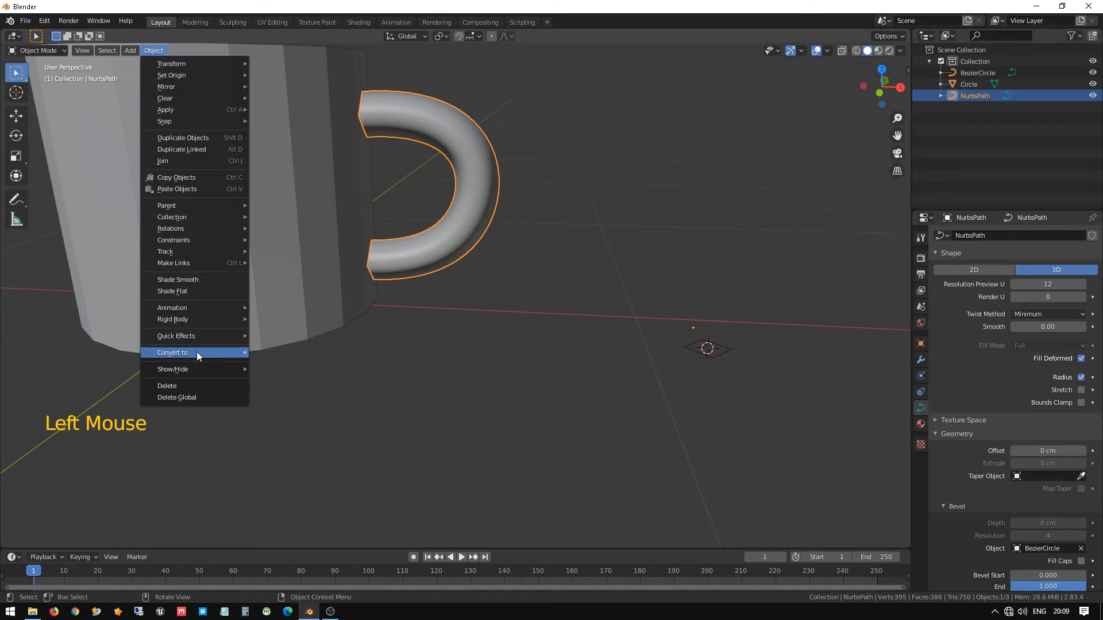
{"action": "mouse_move", "coordinate": [198, 353]}
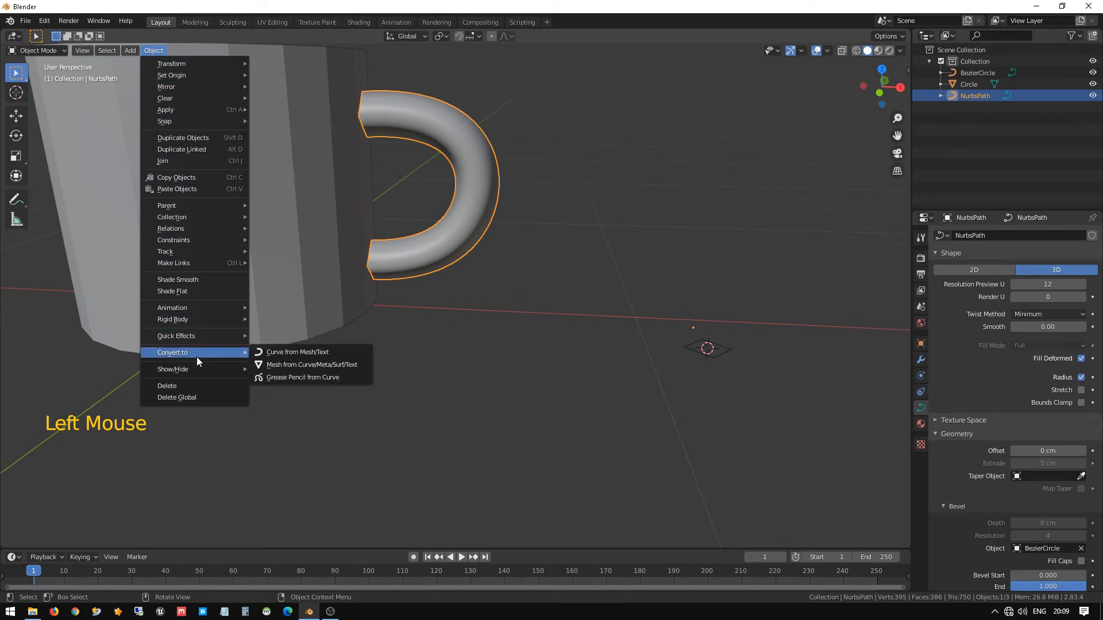
{"action": "left_click", "coordinate": [289, 366]}
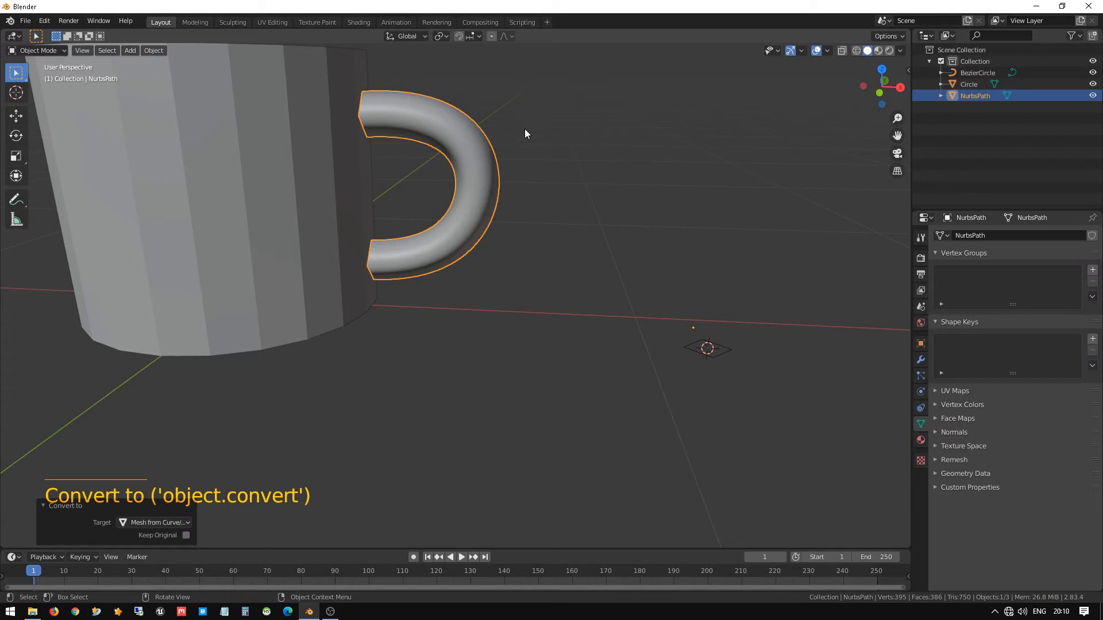
Examine the converted handle's mesh in Edit Mode and return to Object Mode.
{"action": "scroll", "coordinate": [525, 128], "scroll_direction": "up", "scroll_amount": 1}
{"action": "middle_click_drag", "start_coordinate": [525, 129], "coordinate": [554, 156]}
{"action": "scroll", "coordinate": [512, 151], "scroll_direction": "down", "scroll_amount": 3}
{"action": "left_click", "coordinate": [437, 194]}
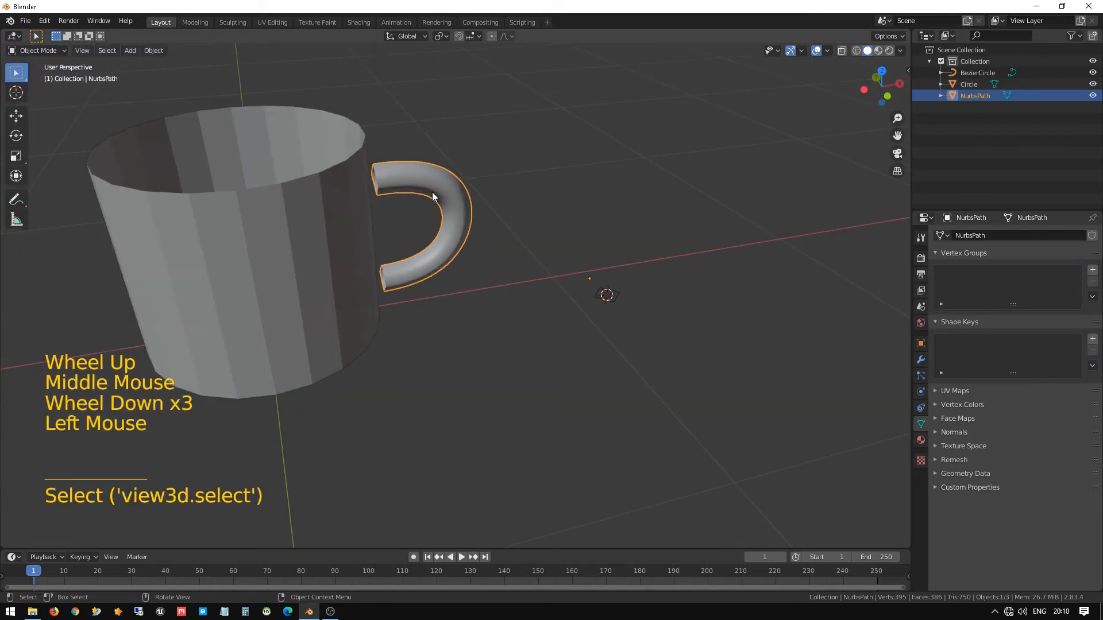
{"action": "key", "text": "Tab"}
{"action": "mouse_move", "coordinate": [435, 193]}
{"action": "middle_mouse_down"}
{"action": "mouse_move", "coordinate": [409, 171]}
{"action": "mouse_move", "coordinate": [448, 182]}
{"action": "middle_mouse_up"}
{"action": "key", "text": "Tab"}
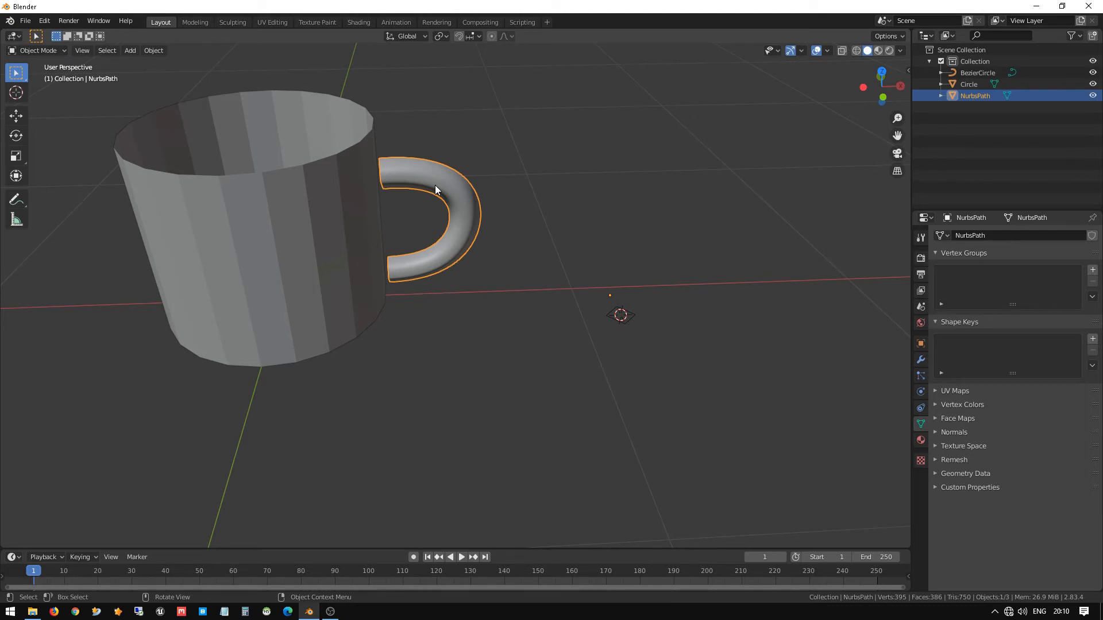
Delete the leftover Bezier circle beside the mug.
{"action": "left_click", "coordinate": [560, 315]}
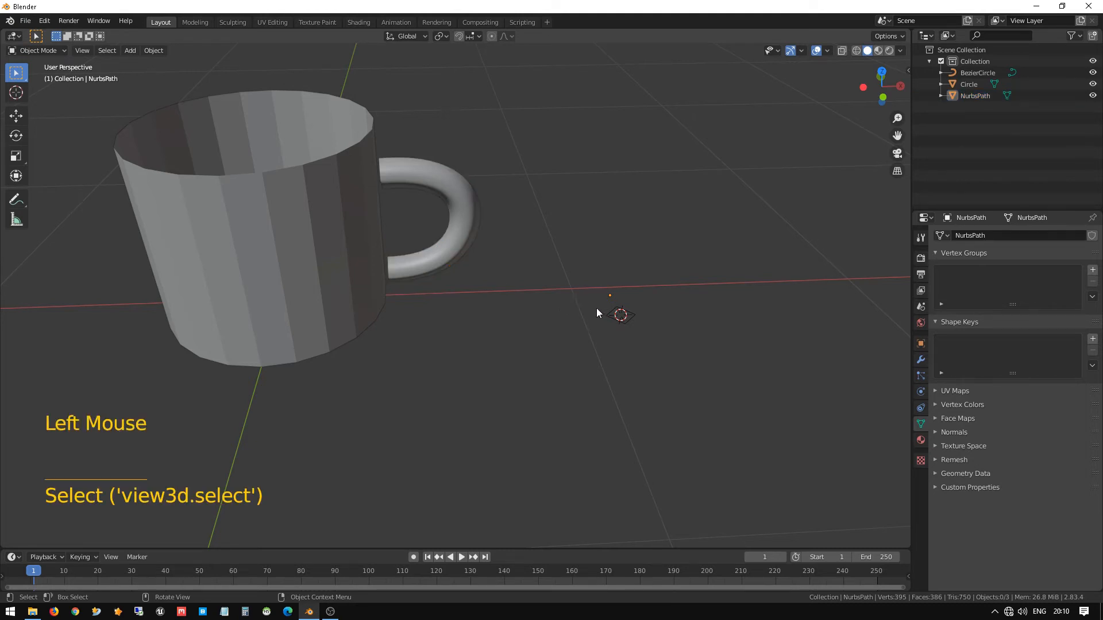
{"action": "left_click", "coordinate": [642, 328]}
{"action": "left_click_drag", "start_coordinate": [603, 302], "coordinate": [650, 339]}
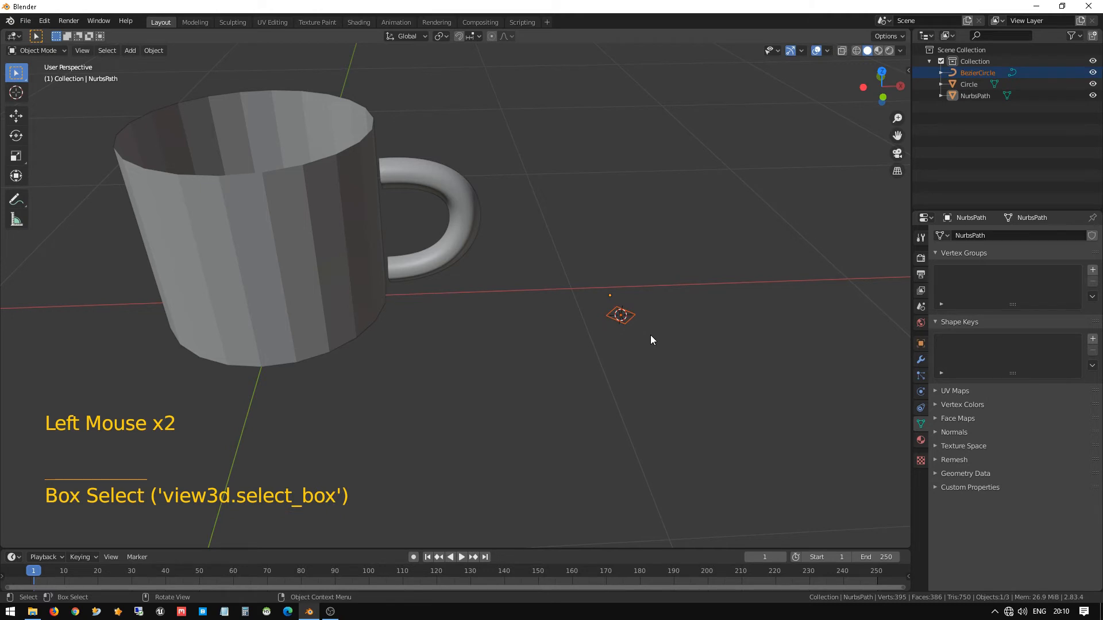
{"action": "left_click", "coordinate": [637, 296]}
{"action": "left_click", "coordinate": [628, 315]}
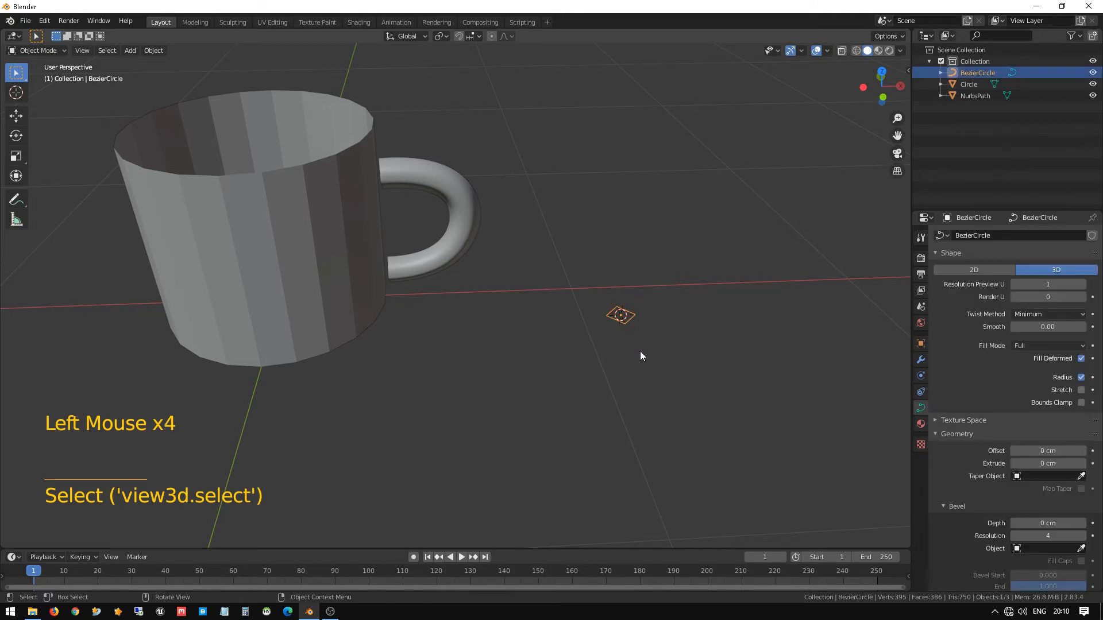
{"action": "key", "text": "Delete"}
Set the handle's origin to its Center of Mass (Surface).
{"action": "left_click", "coordinate": [458, 220]}
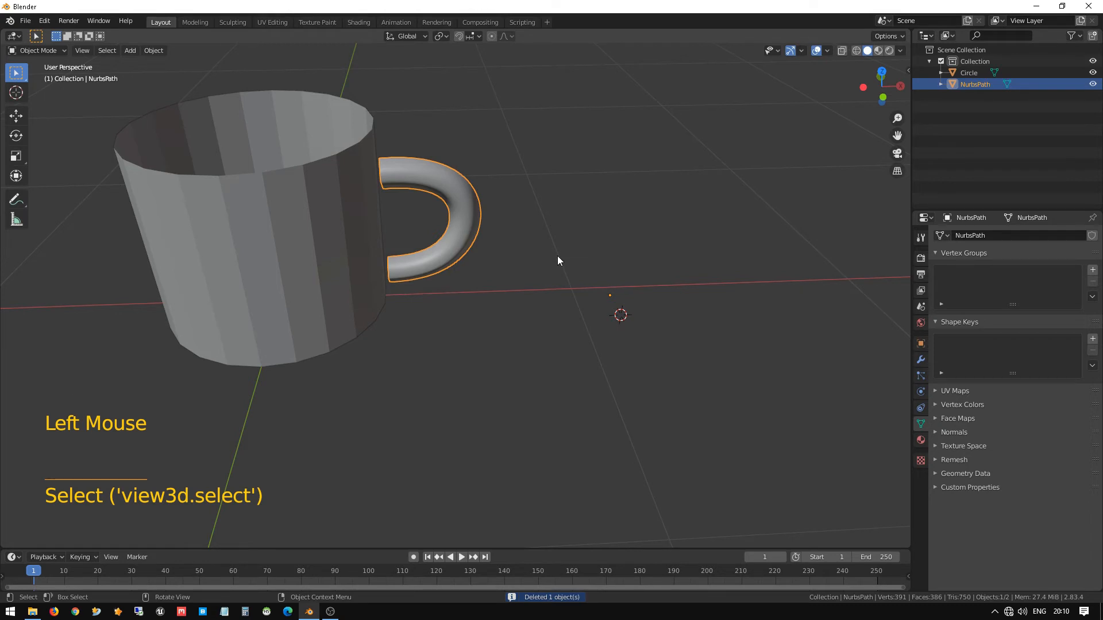
{"action": "middle_click_drag", "start_coordinate": [557, 256], "coordinate": [545, 224]}
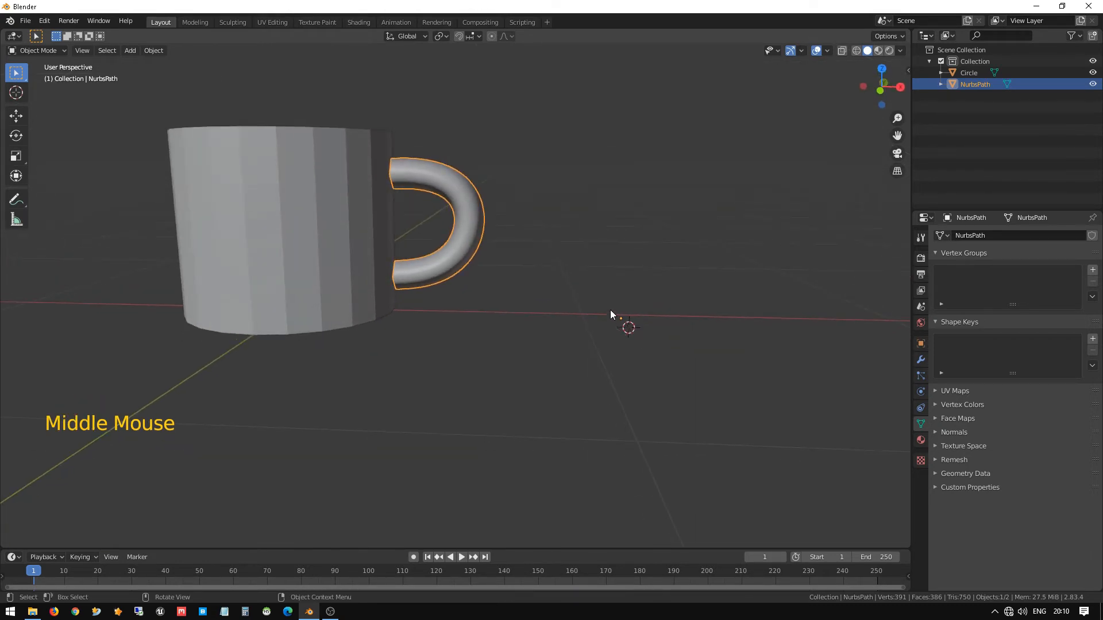
{"action": "left_click", "coordinate": [302, 221]}
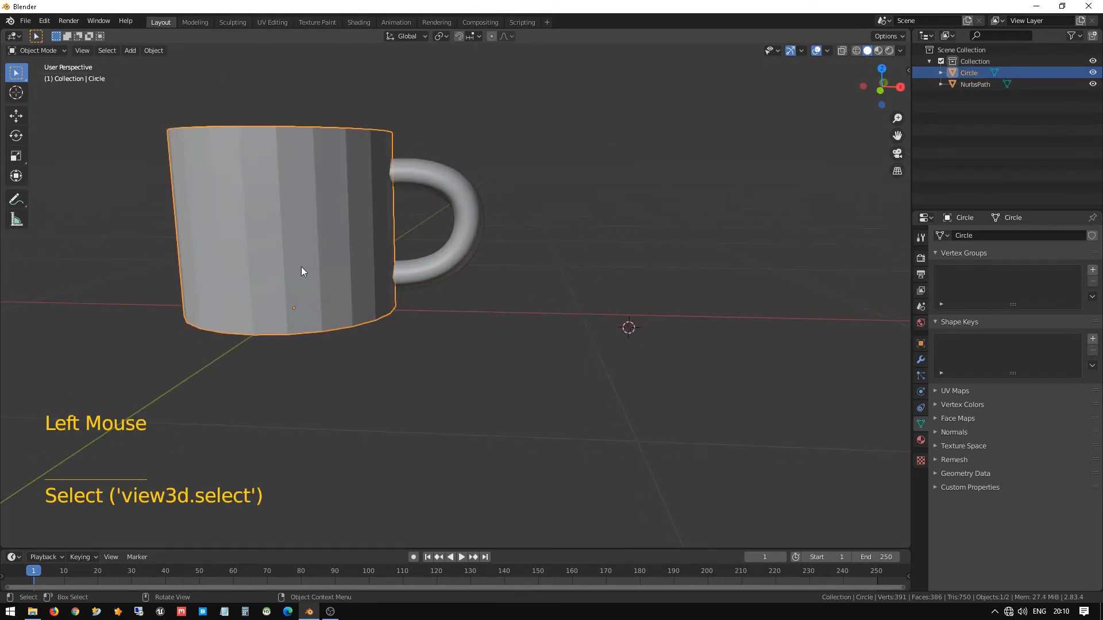
{"action": "middle_click_drag", "start_coordinate": [301, 267], "coordinate": [273, 337]}
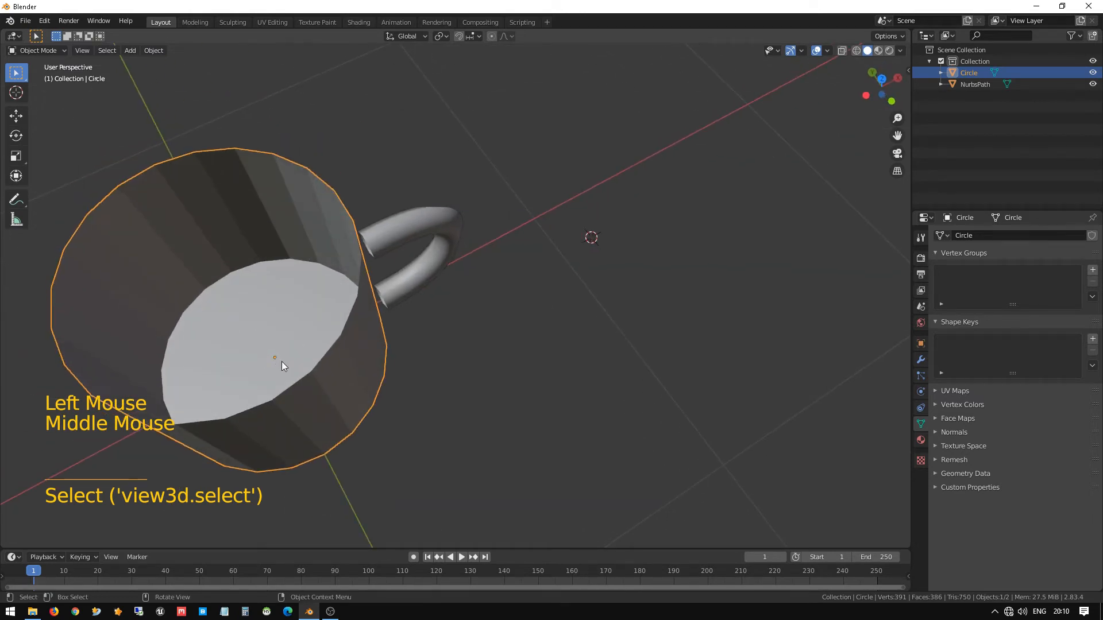
{"action": "middle_click_drag", "start_coordinate": [429, 334], "coordinate": [387, 277]}
{"action": "left_click", "coordinate": [468, 217]}
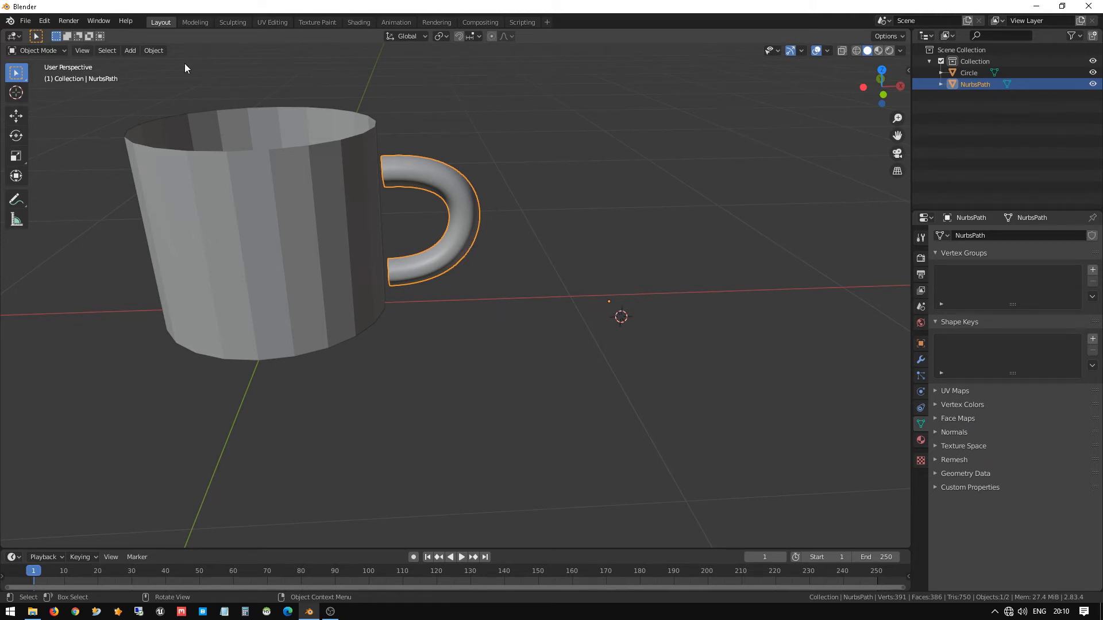
{"action": "left_click", "coordinate": [147, 54]}
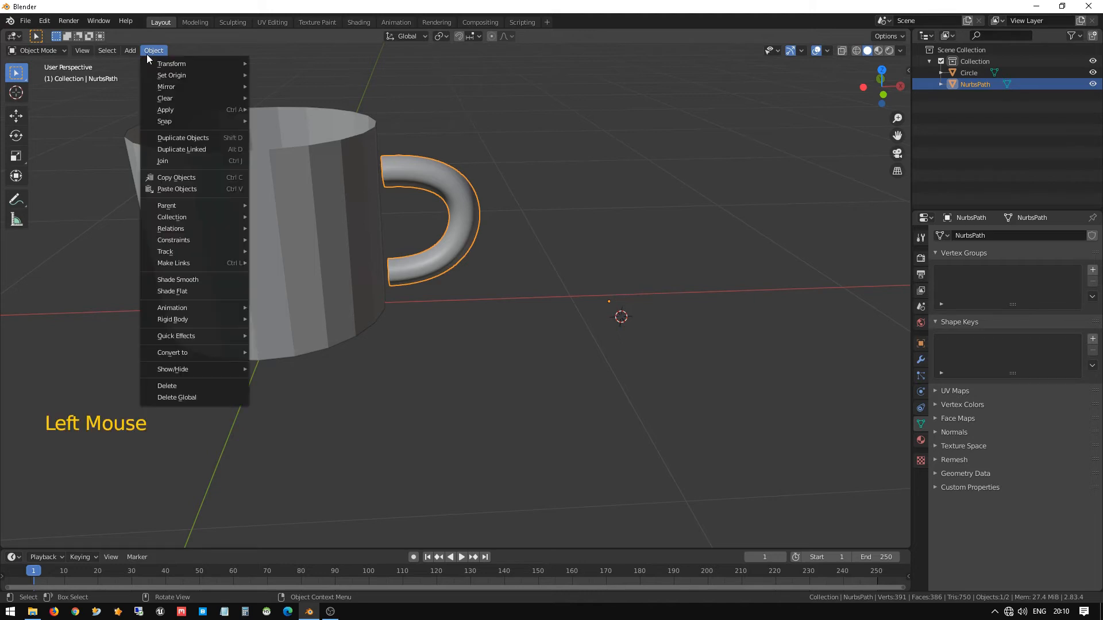
{"action": "mouse_move", "coordinate": [174, 78]}
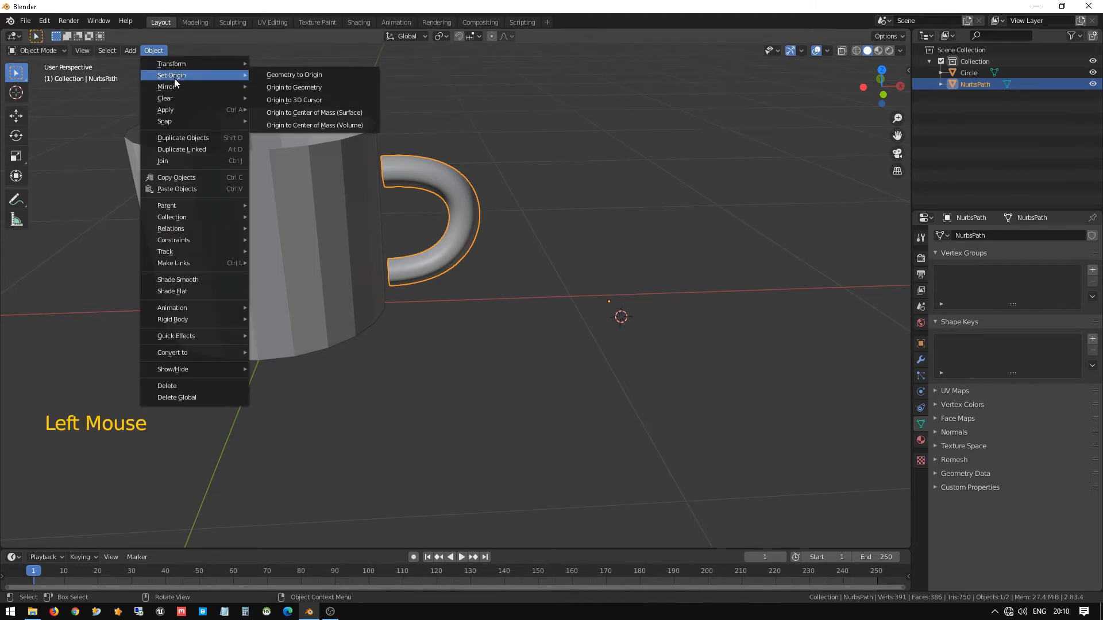
{"action": "left_click", "coordinate": [339, 114]}
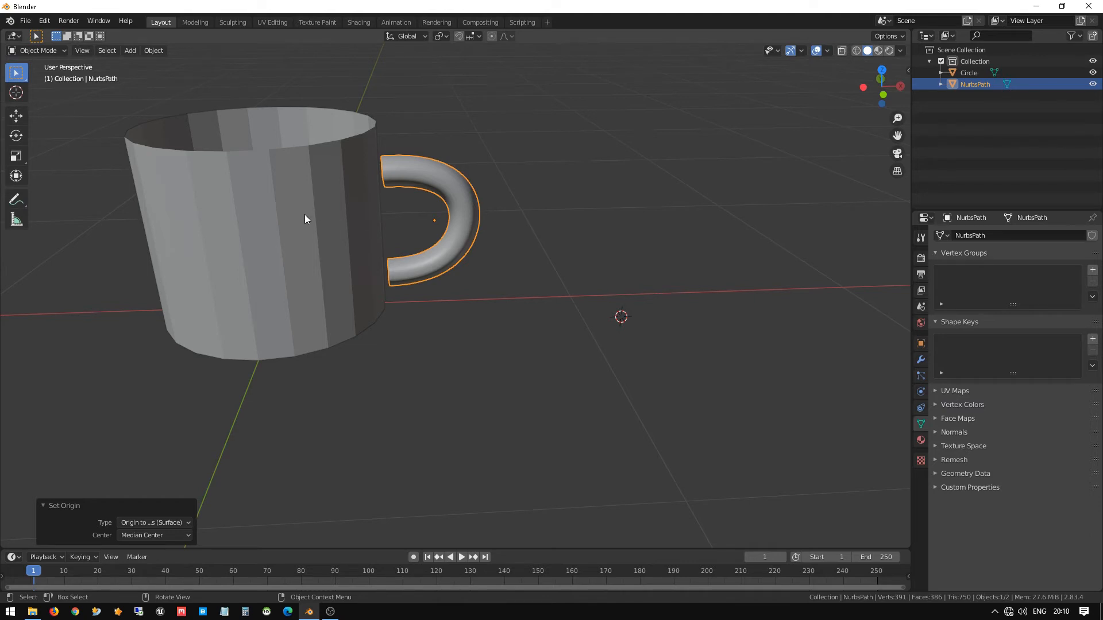
Add the mug body to the handle selection and apply the scale of both objects.
{"action": "key", "text": "shift"}
{"action": "key", "text": "shift"}
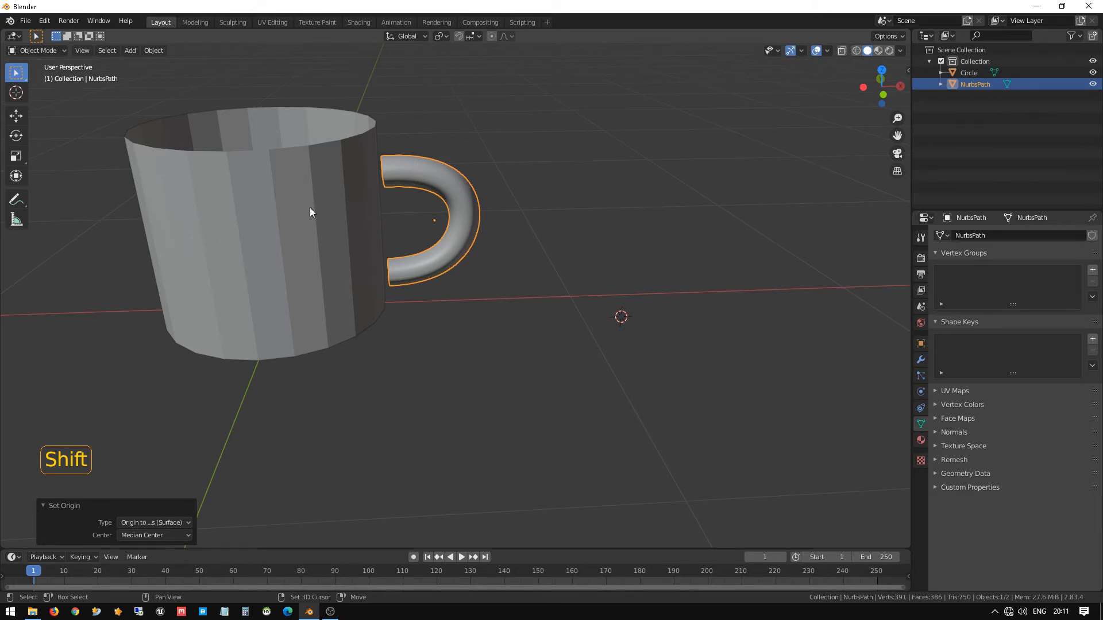
{"action": "left_click", "coordinate": [310, 212], "text": "shift"}
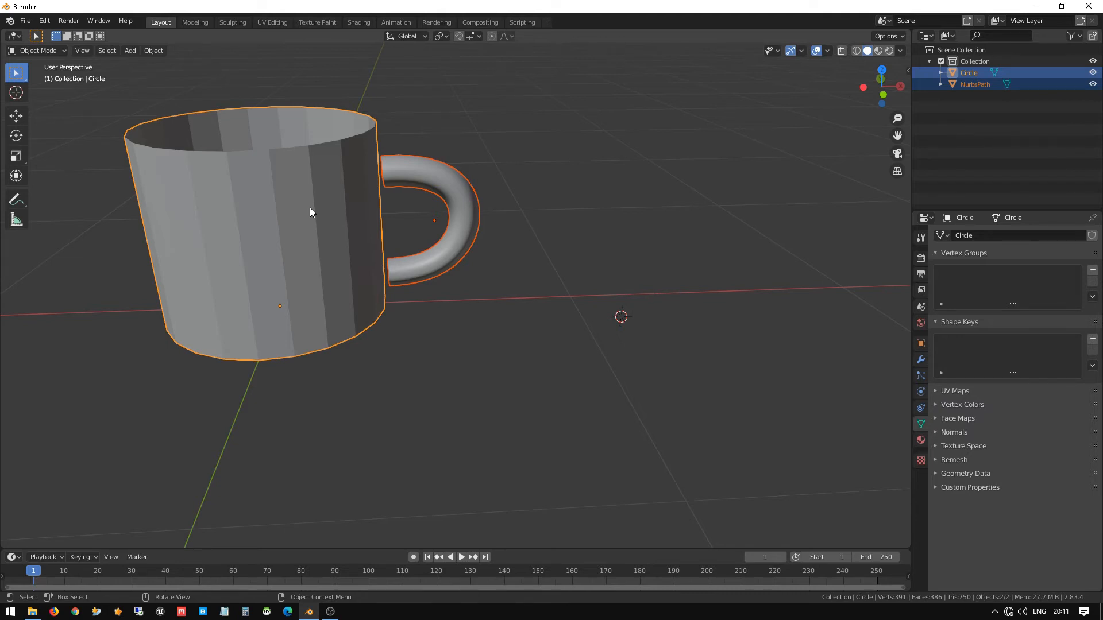
{"action": "key", "text": "ctrl"}
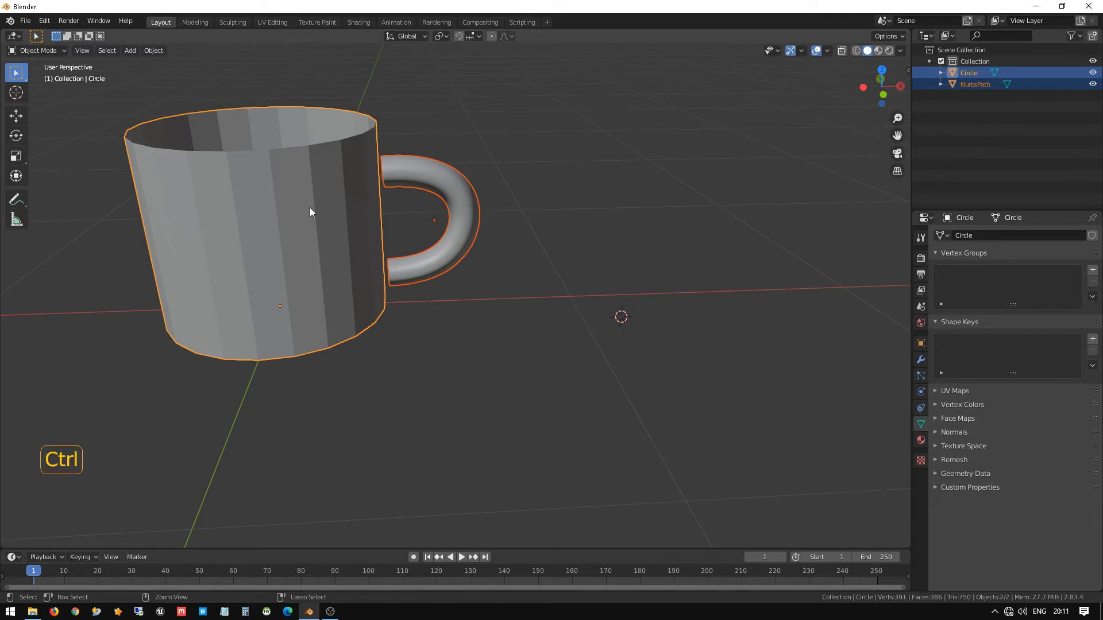
{"action": "key", "text": "ctrl+s"}
{"action": "key", "text": "Escape"}
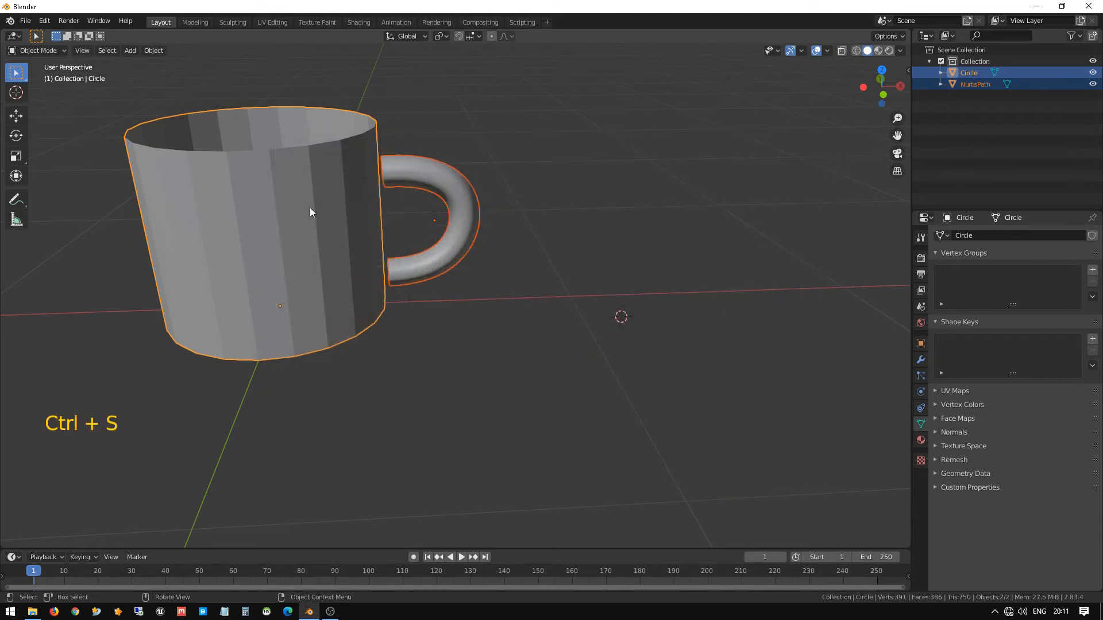
{"action": "key", "text": "ctrl+a"}
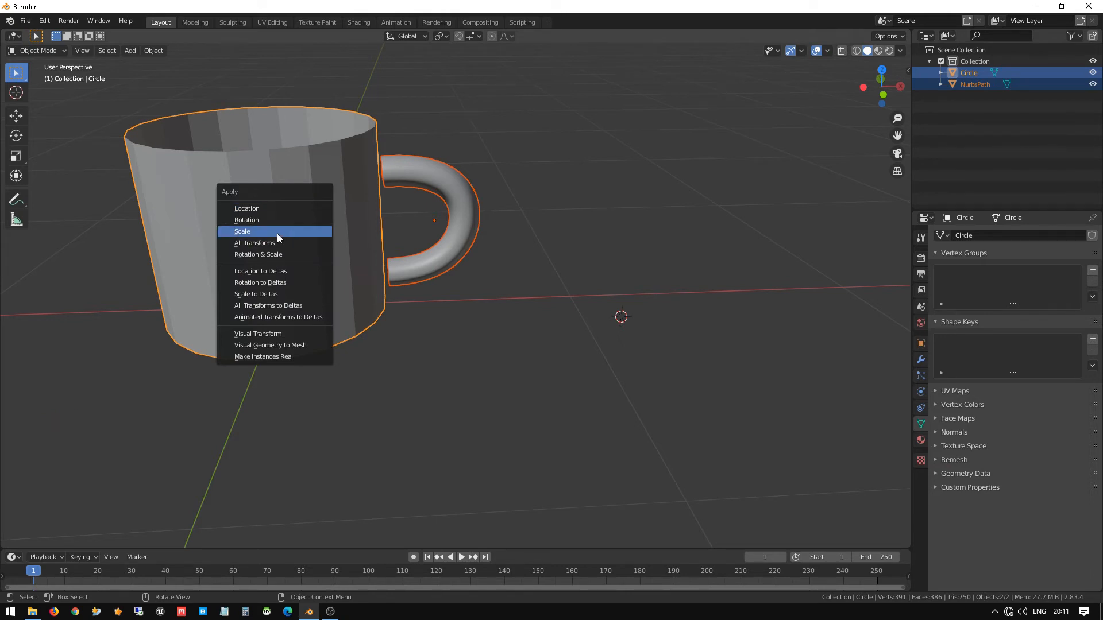
{"action": "left_click", "coordinate": [245, 233]}
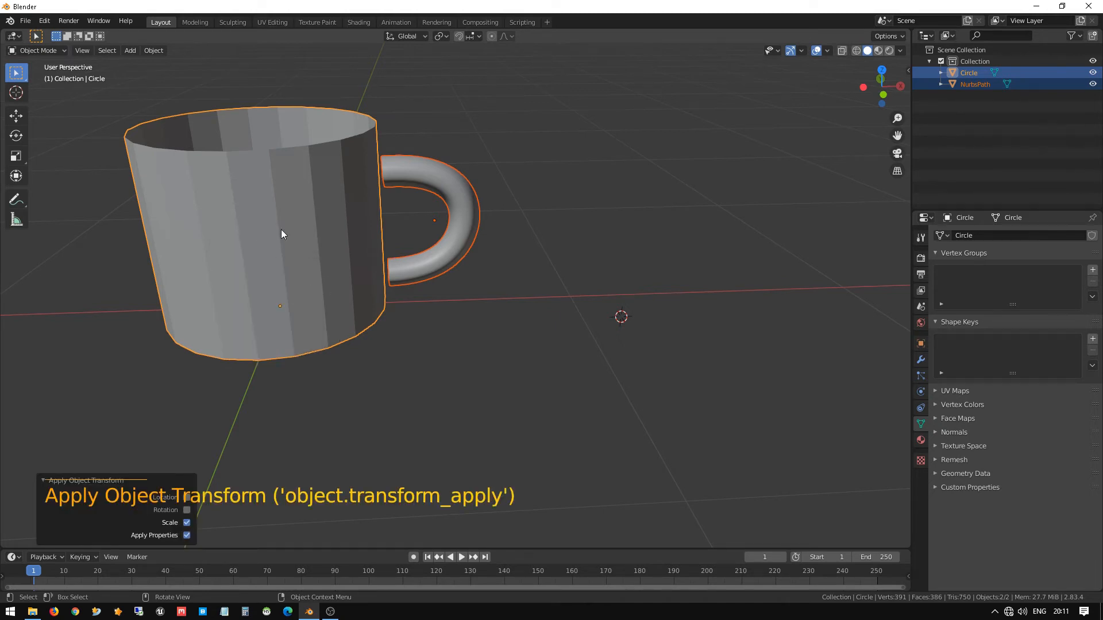
Join the mug body and the handle into one object, with the handle as the active object.
{"action": "left_click", "coordinate": [448, 198]}
{"action": "left_click", "coordinate": [331, 239]}
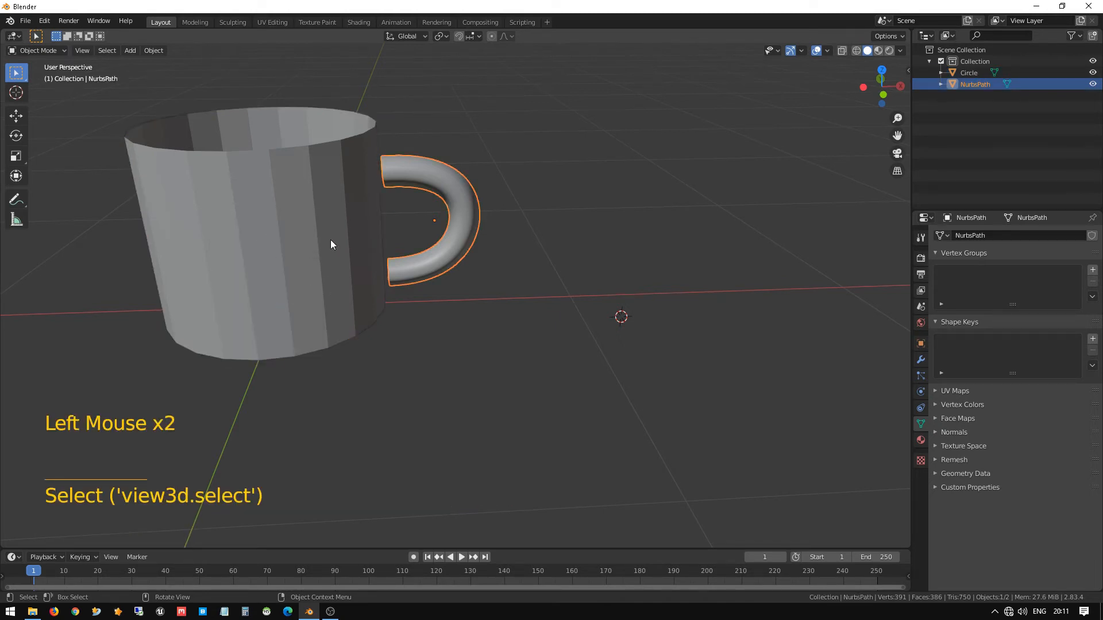
{"action": "key", "text": "shift"}
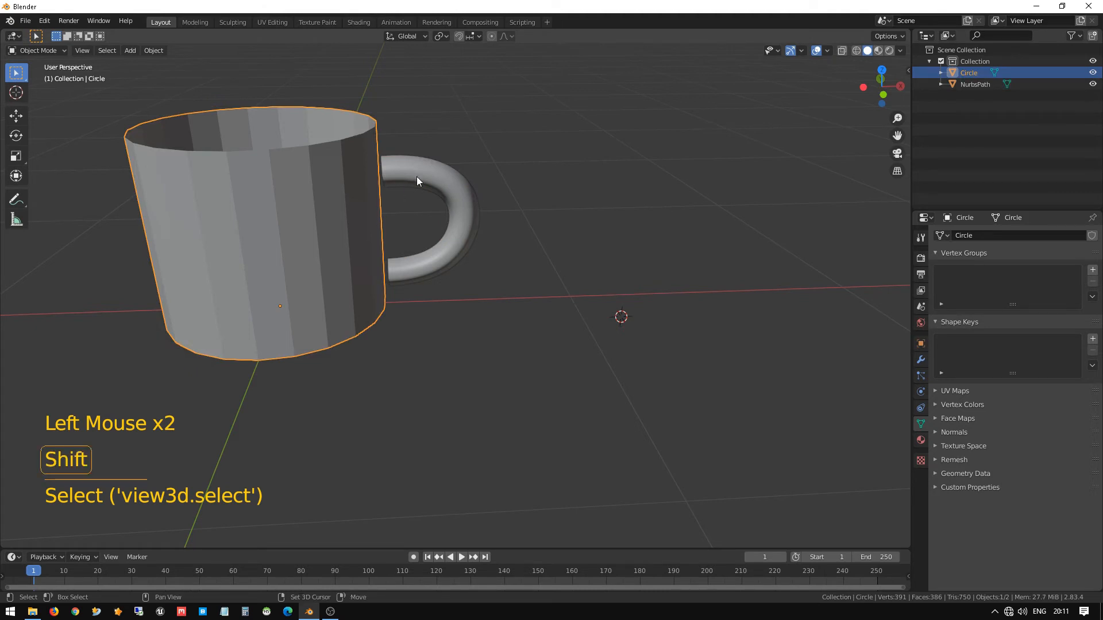
{"action": "left_click", "coordinate": [438, 179], "text": "shift"}
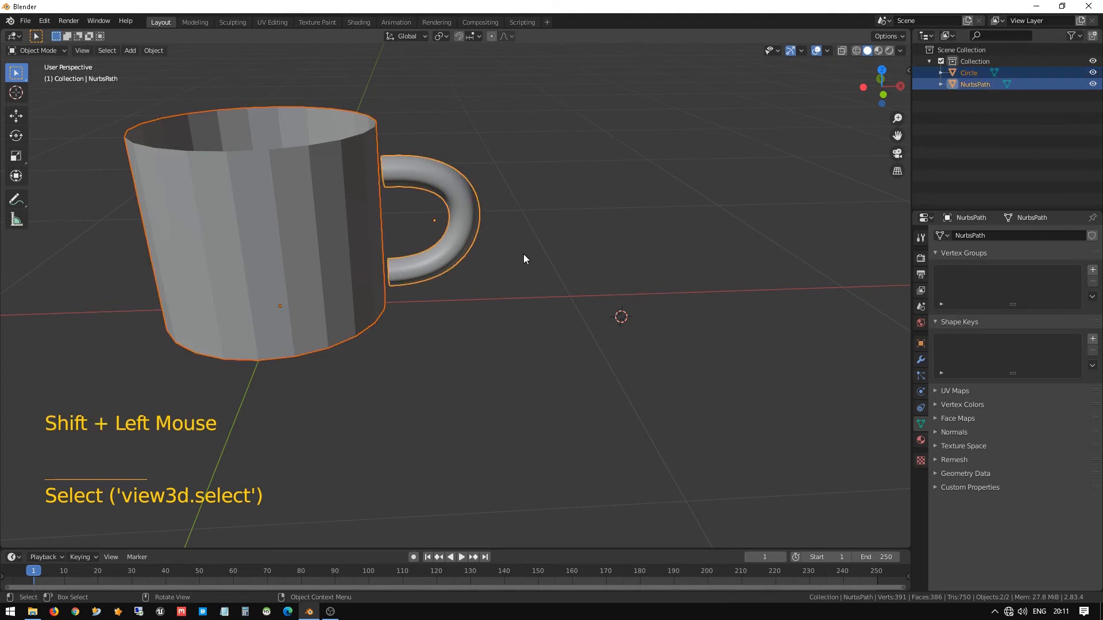
{"action": "key", "text": "ctrl+j"}
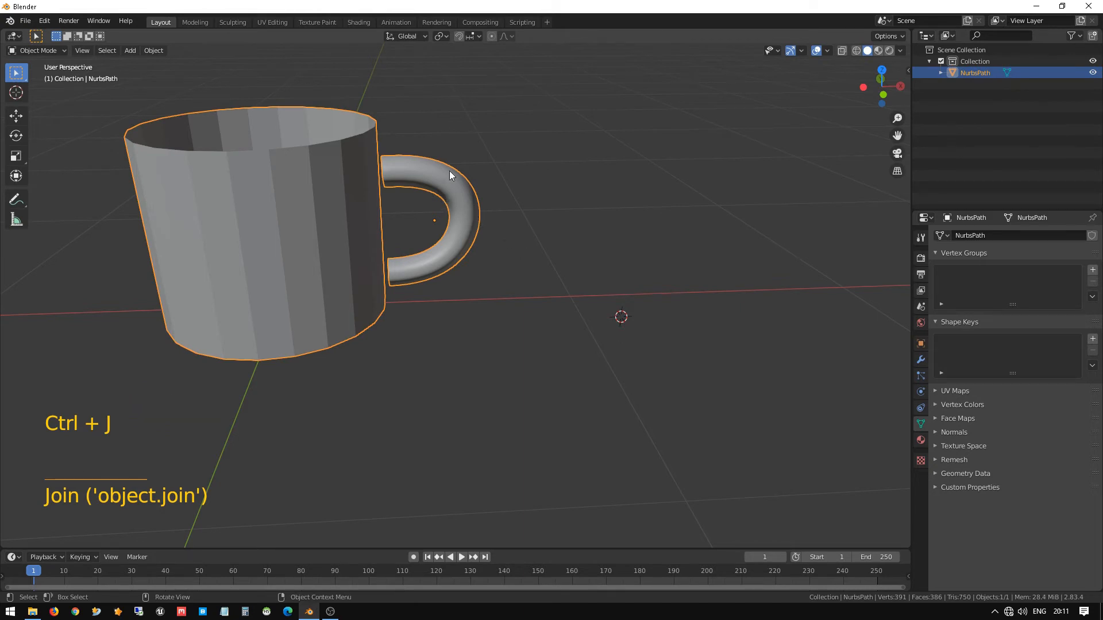
Check by selecting and deselecting the mug whether the body and handle behave as one object.
{"action": "left_click", "coordinate": [370, 212]}
{"action": "left_click", "coordinate": [484, 223]}
{"action": "left_click", "coordinate": [505, 228]}
{"action": "left_click", "coordinate": [505, 228]}
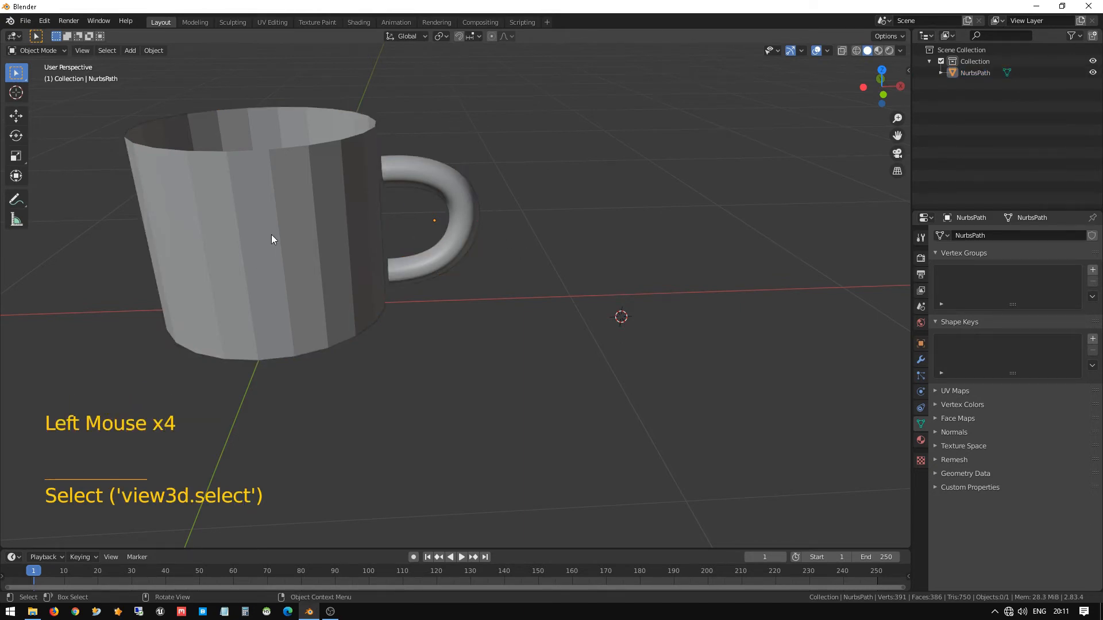
{"action": "left_click", "coordinate": [271, 236]}
{"action": "left_click", "coordinate": [615, 155]}
{"action": "left_click", "coordinate": [372, 206]}
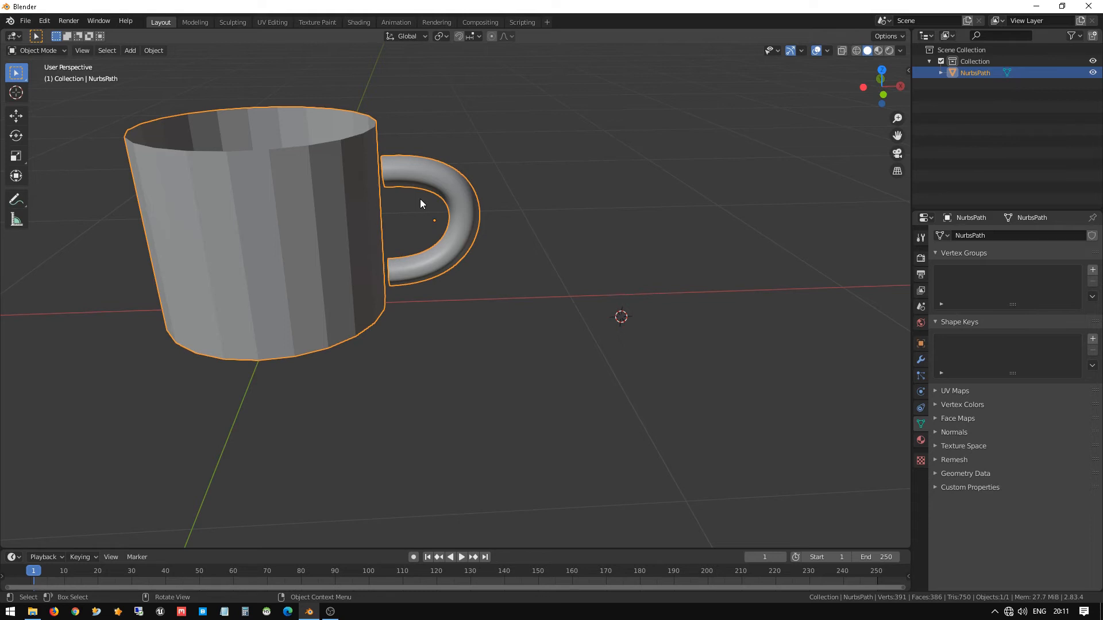
Enter Edit Mode and examine how both handle ends line up with the mug body's vertex rows.
{"action": "key", "text": "Tab"}
{"action": "scroll", "coordinate": [381, 205], "scroll_direction": "up", "scroll_amount": 4}
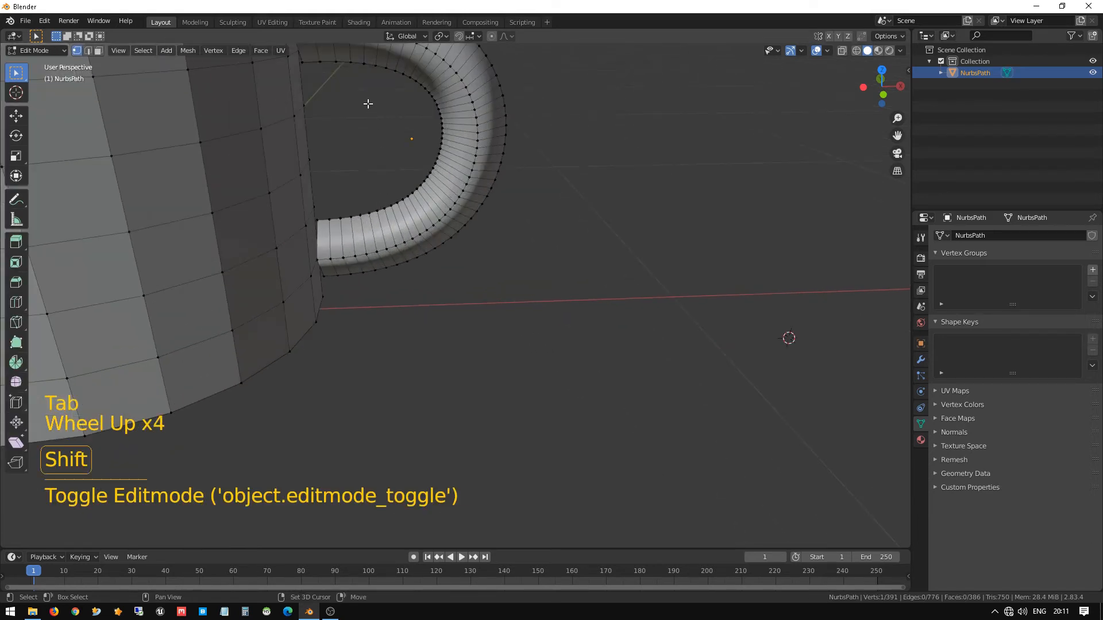
{"action": "middle_click_drag", "start_coordinate": [367, 103], "coordinate": [386, 299], "text": "shift"}
{"action": "scroll", "coordinate": [466, 356], "scroll_direction": "up", "scroll_amount": 2}
{"action": "left_click", "coordinate": [354, 237]}
{"action": "scroll", "coordinate": [386, 300], "scroll_direction": "down", "scroll_amount": 2}
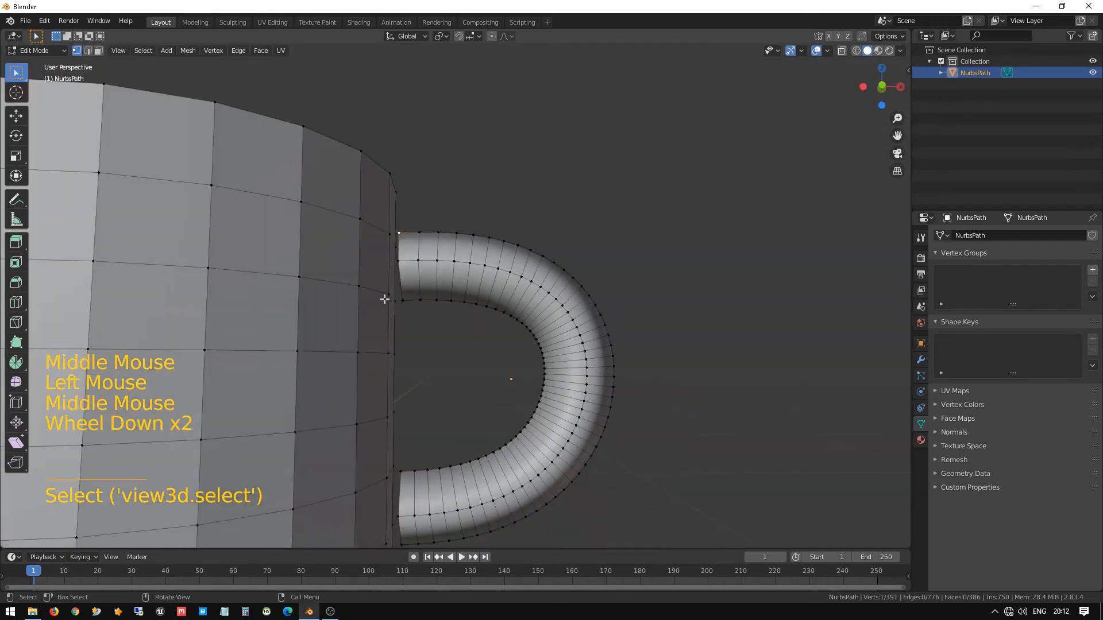
{"action": "middle_click_drag", "start_coordinate": [417, 353], "coordinate": [356, 364]}
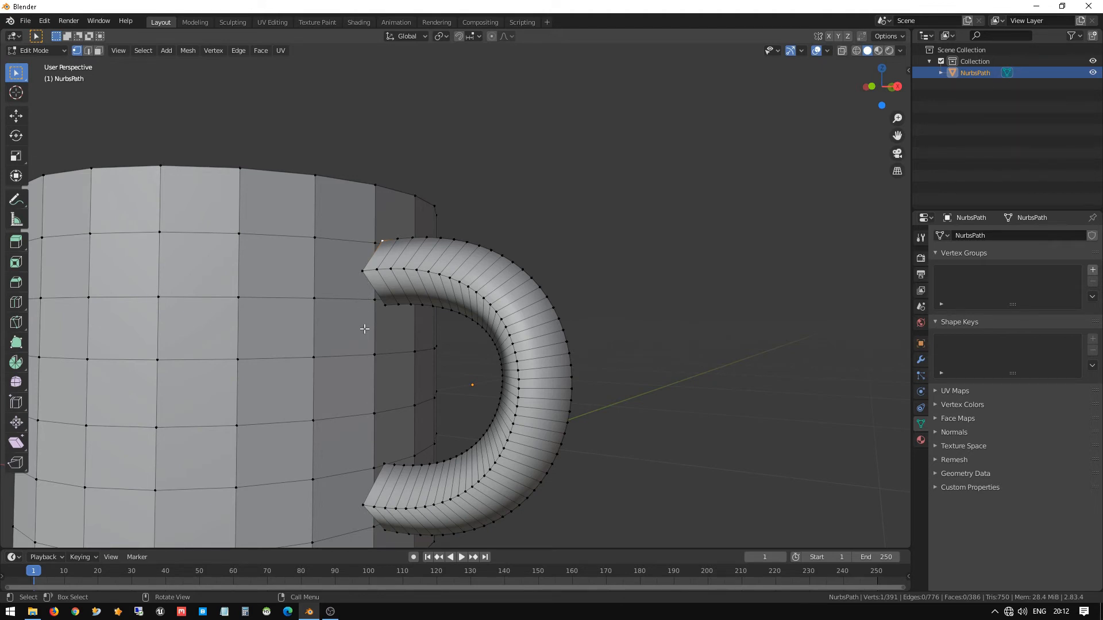
{"action": "scroll", "coordinate": [363, 328], "scroll_direction": "down", "scroll_amount": 2}
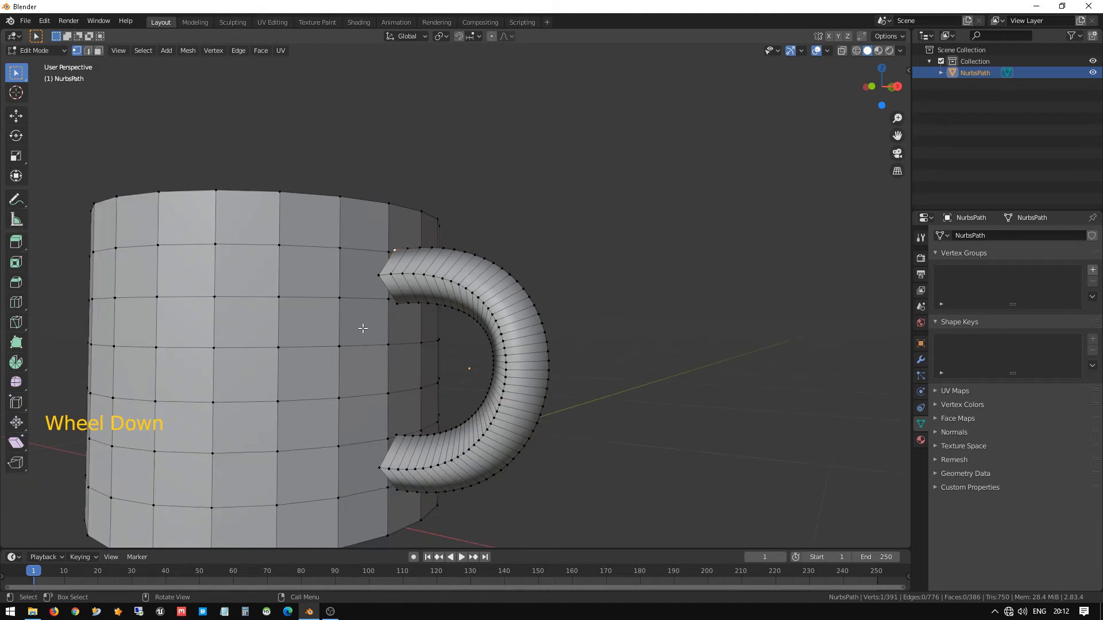
{"action": "middle_click_drag", "start_coordinate": [362, 327], "coordinate": [406, 368]}
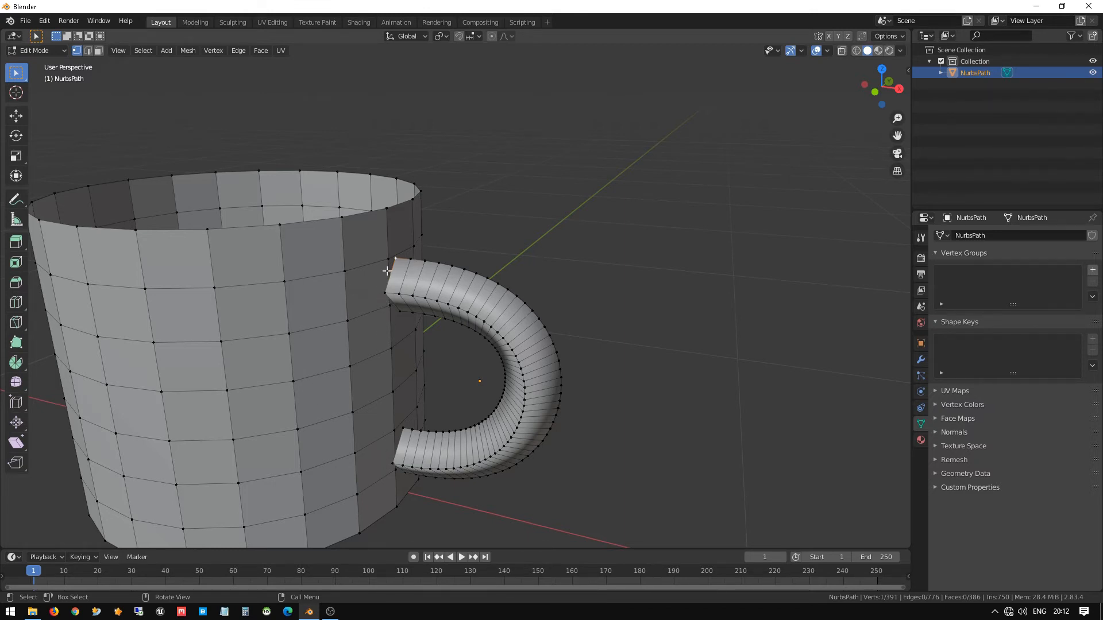
{"action": "middle_click_drag", "start_coordinate": [380, 353], "coordinate": [361, 373]}
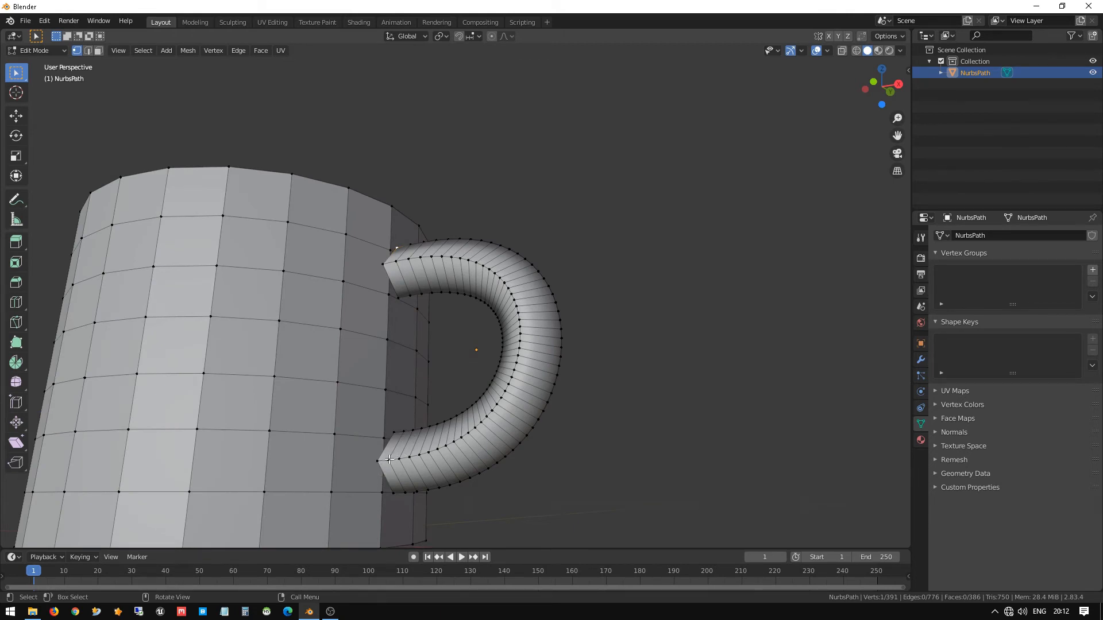
{"action": "scroll", "coordinate": [331, 454], "scroll_direction": "down", "scroll_amount": 2}
{"action": "middle_click_drag", "start_coordinate": [339, 402], "coordinate": [339, 370]}
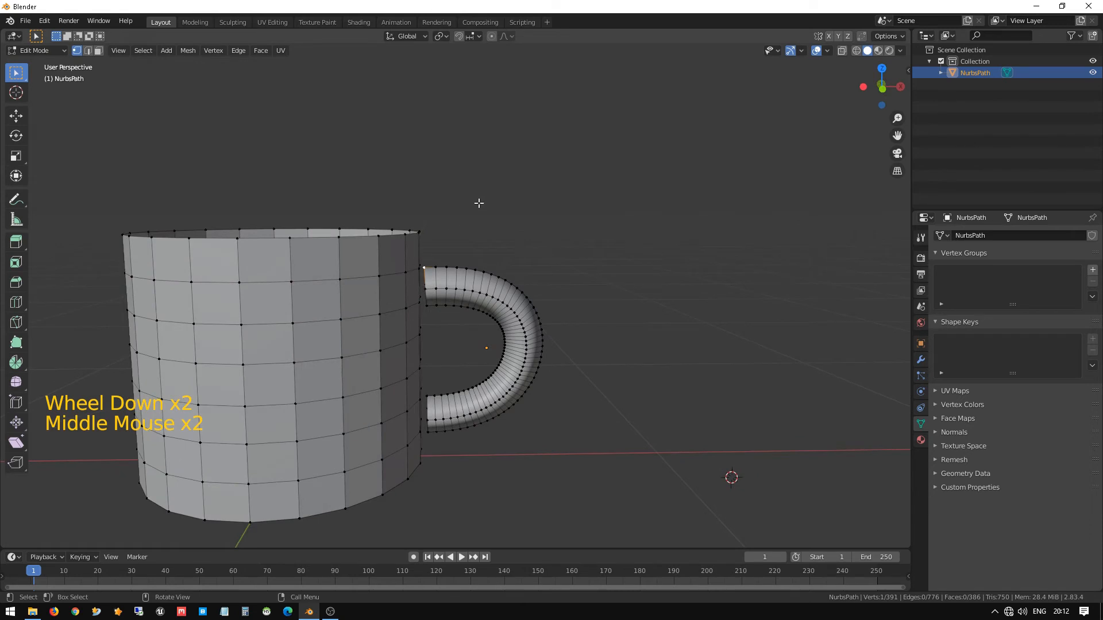
In front wireframe view, raise the mug body's top two vertex rows about 6.6 cm along Z.
{"action": "key", "text": "KP_1"}
{"action": "key", "text": "z"}
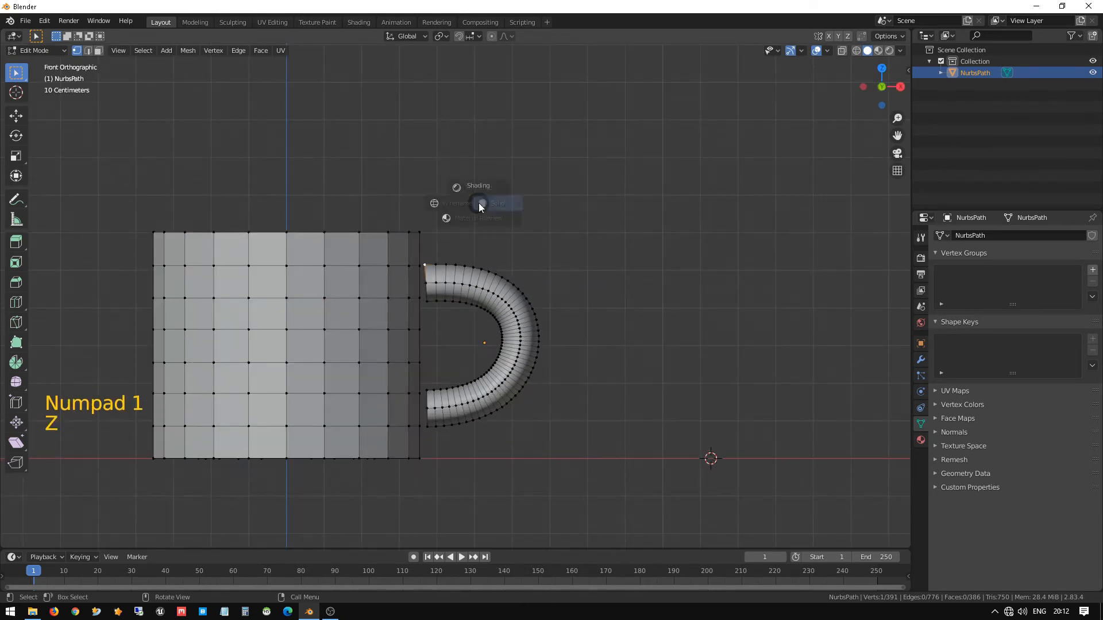
{"action": "left_click", "coordinate": [143, 201]}
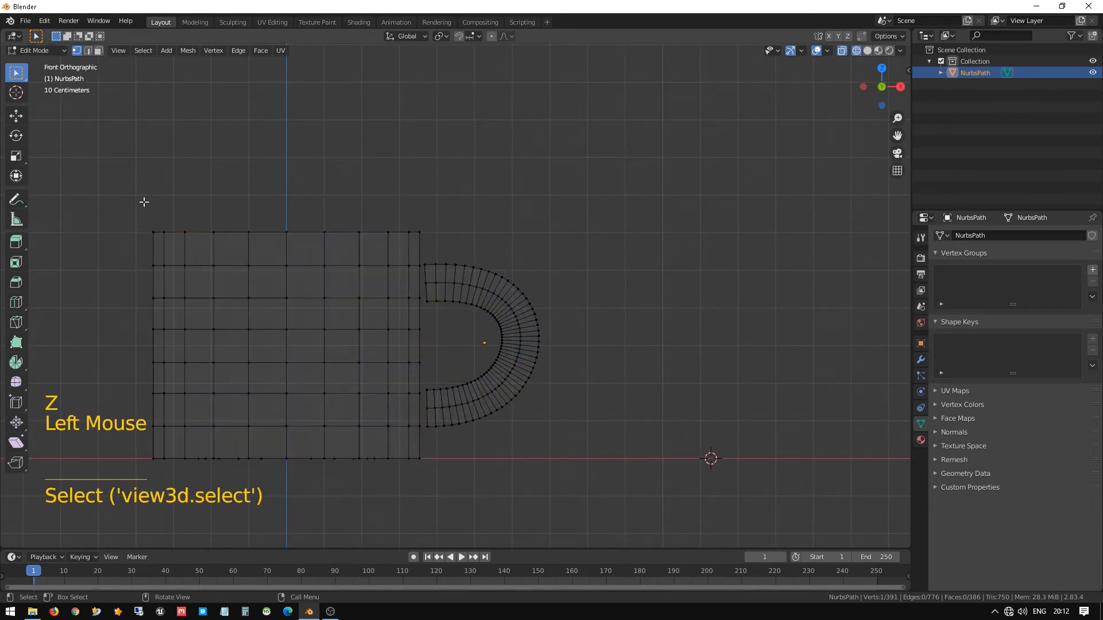
{"action": "mouse_move", "coordinate": [96, 187]}
{"action": "left_mouse_down"}
{"action": "mouse_move", "coordinate": [281, 250]}
{"action": "mouse_move", "coordinate": [424, 276]}
{"action": "left_mouse_up"}
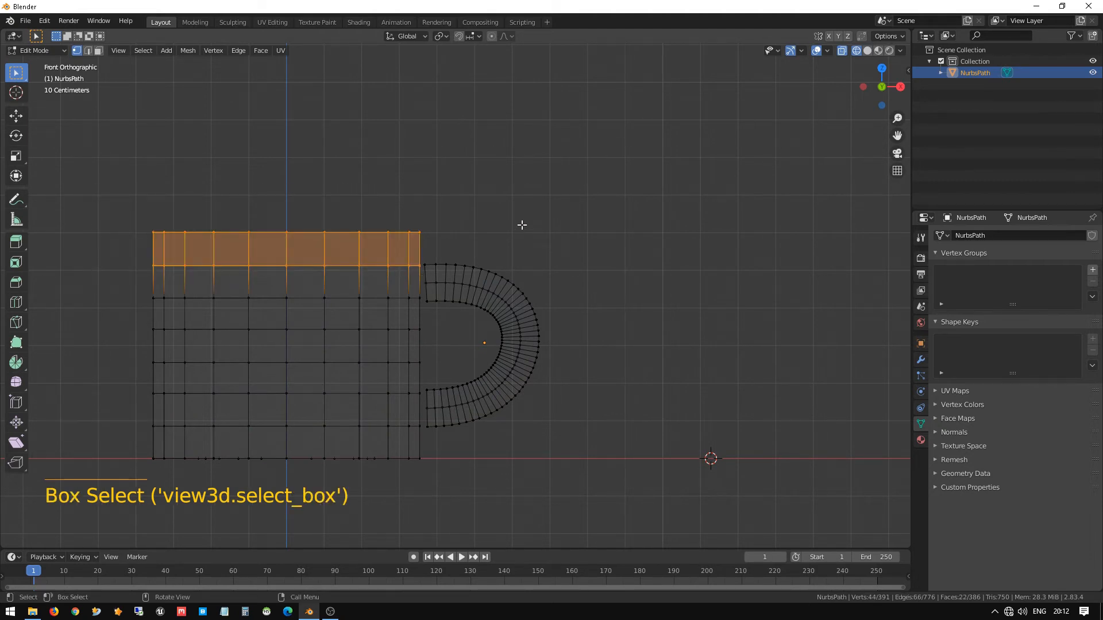
{"action": "key", "text": "g"}
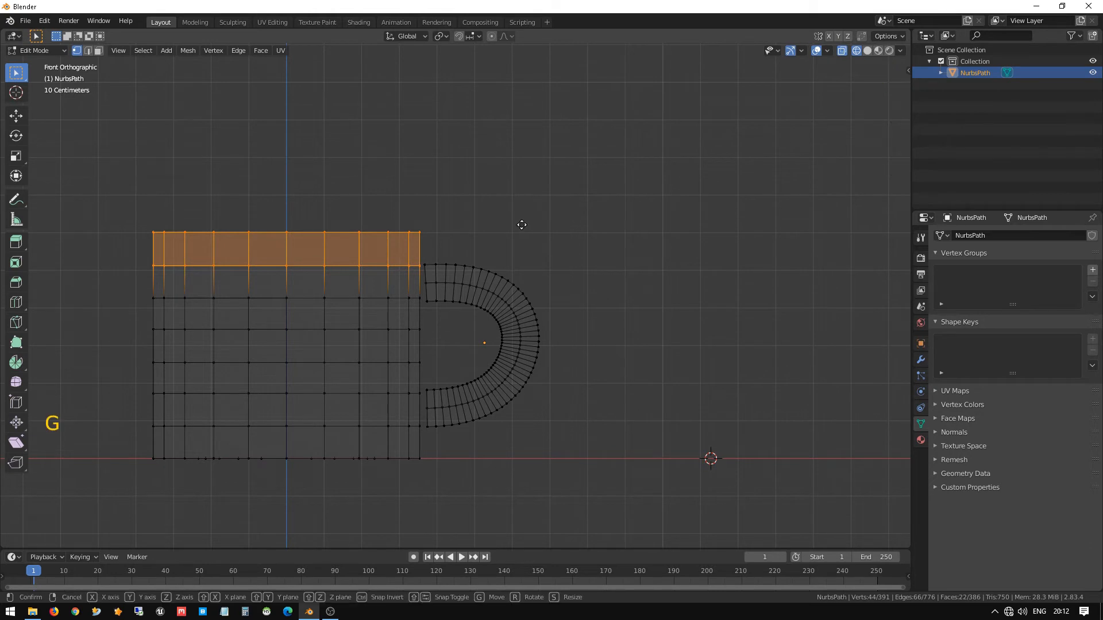
{"action": "key", "text": "z"}
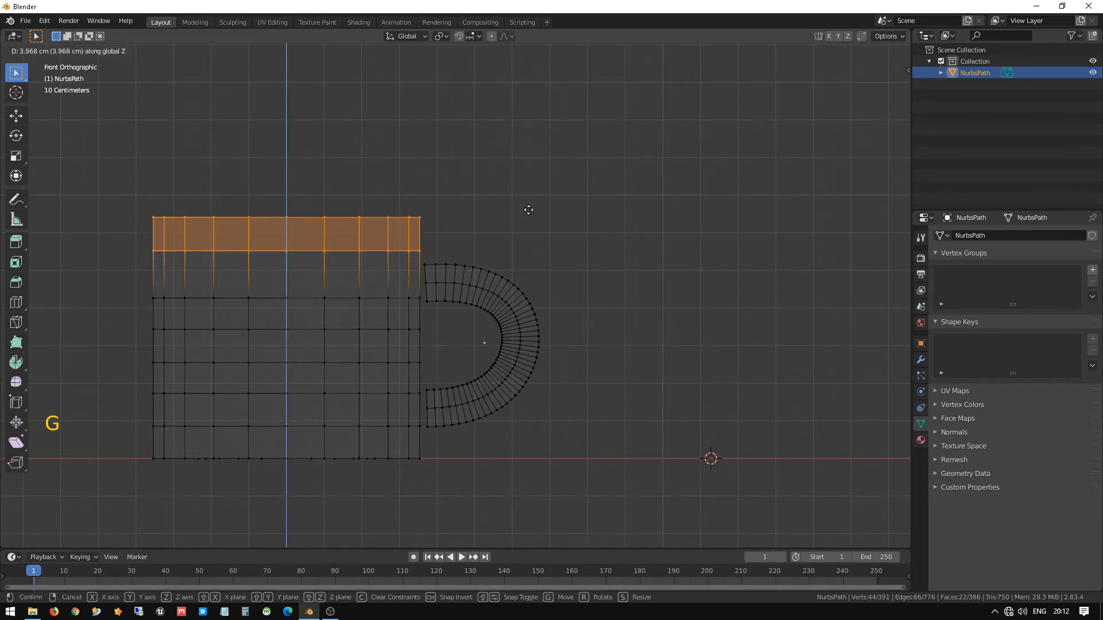
{"action": "left_click", "coordinate": [534, 198]}
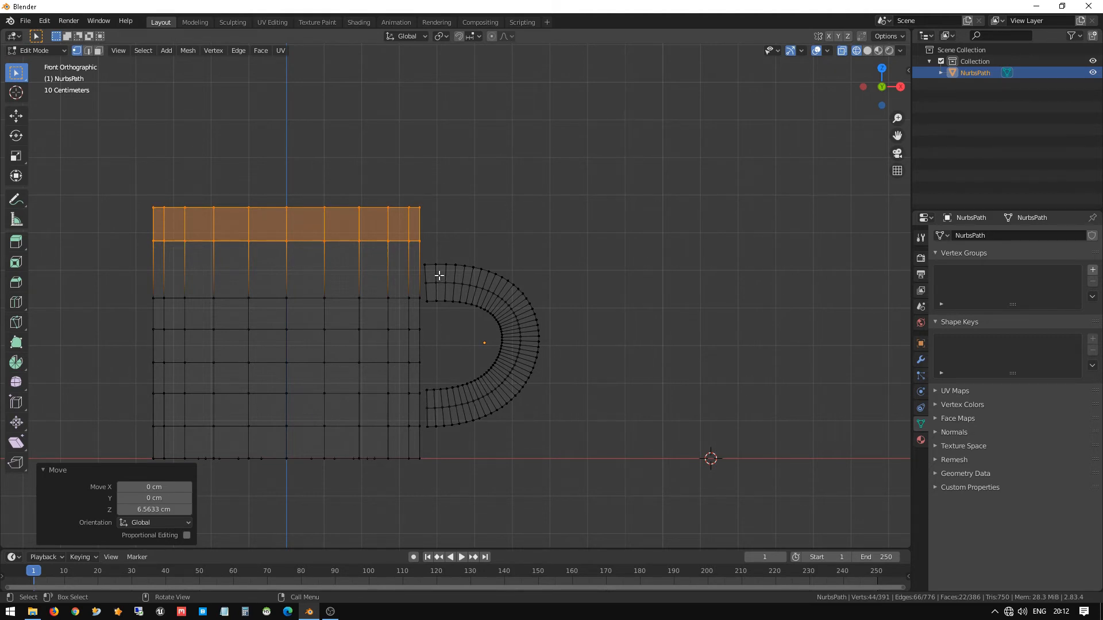
Lower the body's third vertex row from the rim about 5.3 cm along Z, and raise it back about 2.4 cm.
{"action": "left_click", "coordinate": [87, 276]}
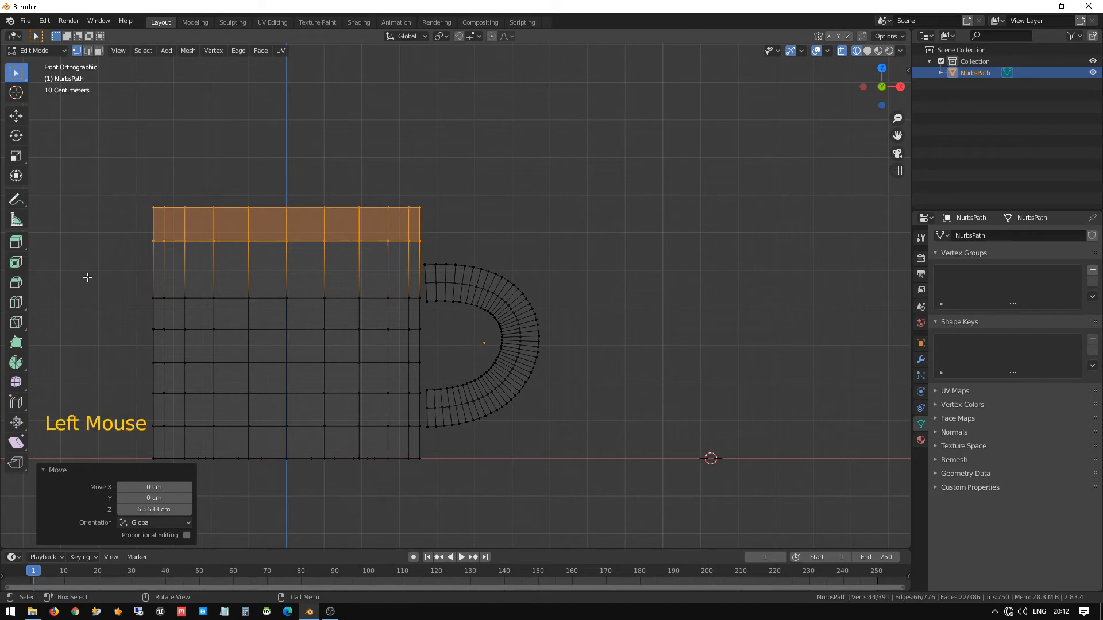
{"action": "left_click_drag", "start_coordinate": [105, 282], "coordinate": [421, 315]}
{"action": "key", "text": "g"}
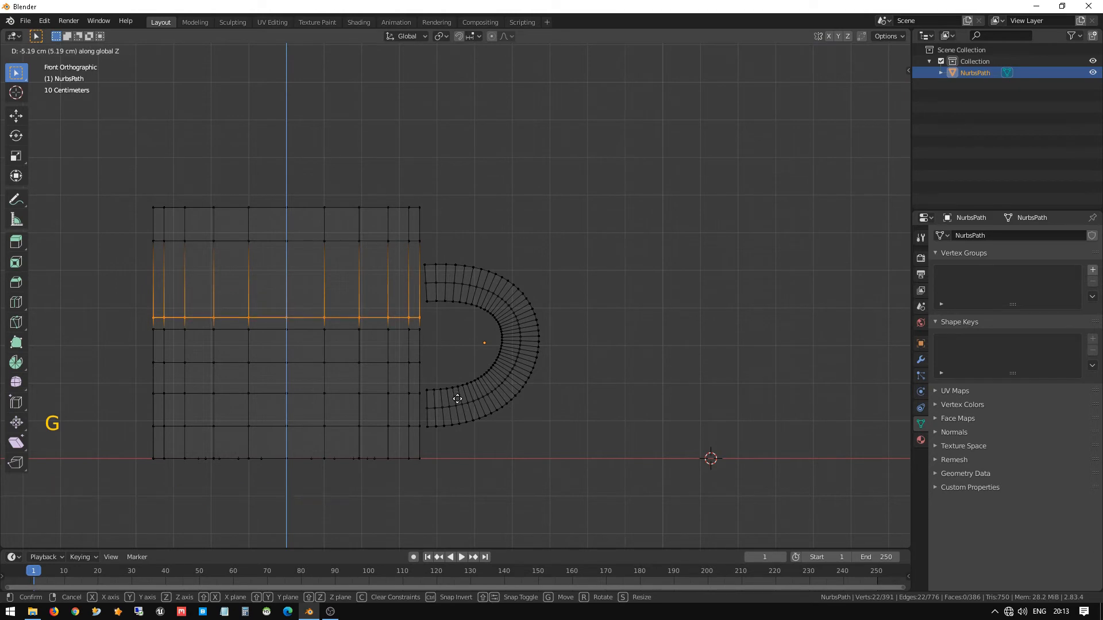
{"action": "left_click", "coordinate": [459, 400]}
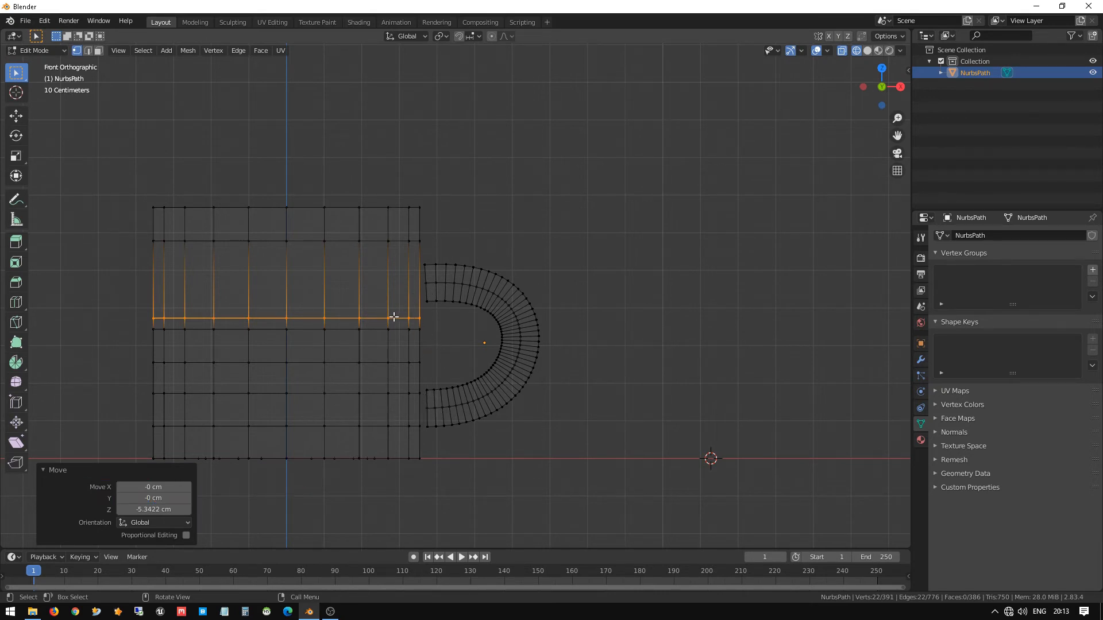
{"action": "key", "text": "g"}
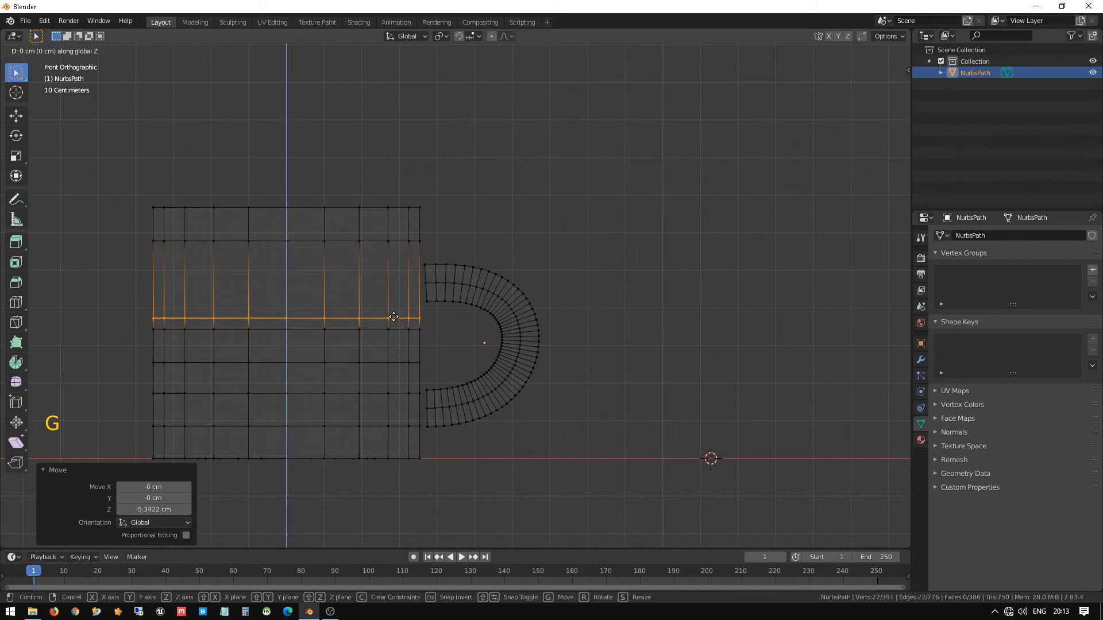
{"action": "left_click", "coordinate": [399, 308]}
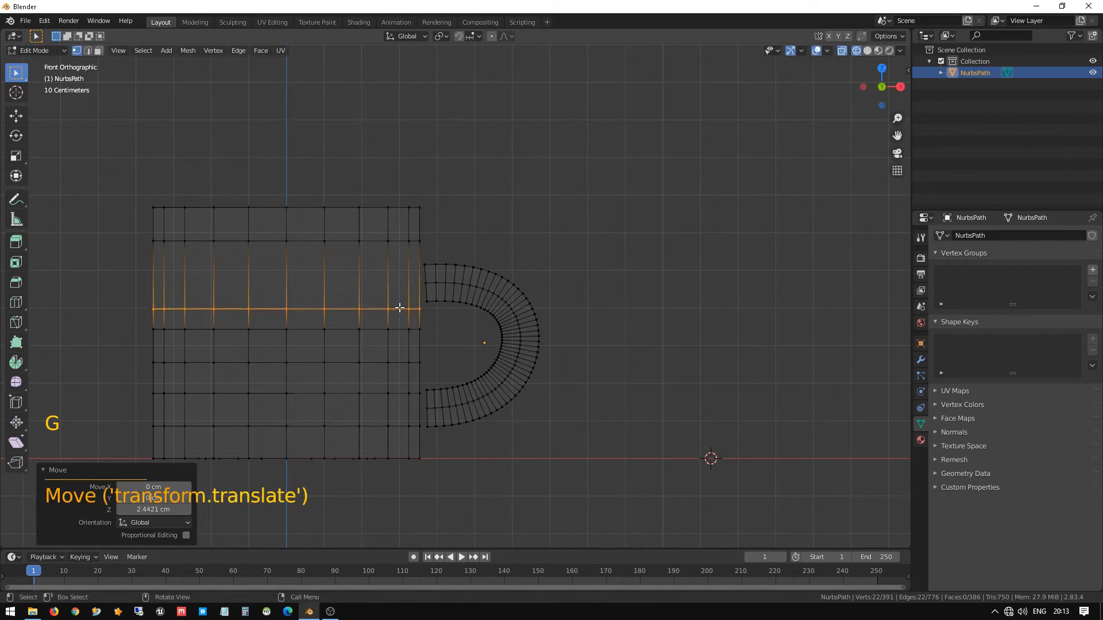
Lower the mug body's top two vertex rows 2.9 cm along Z.
{"action": "left_click", "coordinate": [201, 199]}
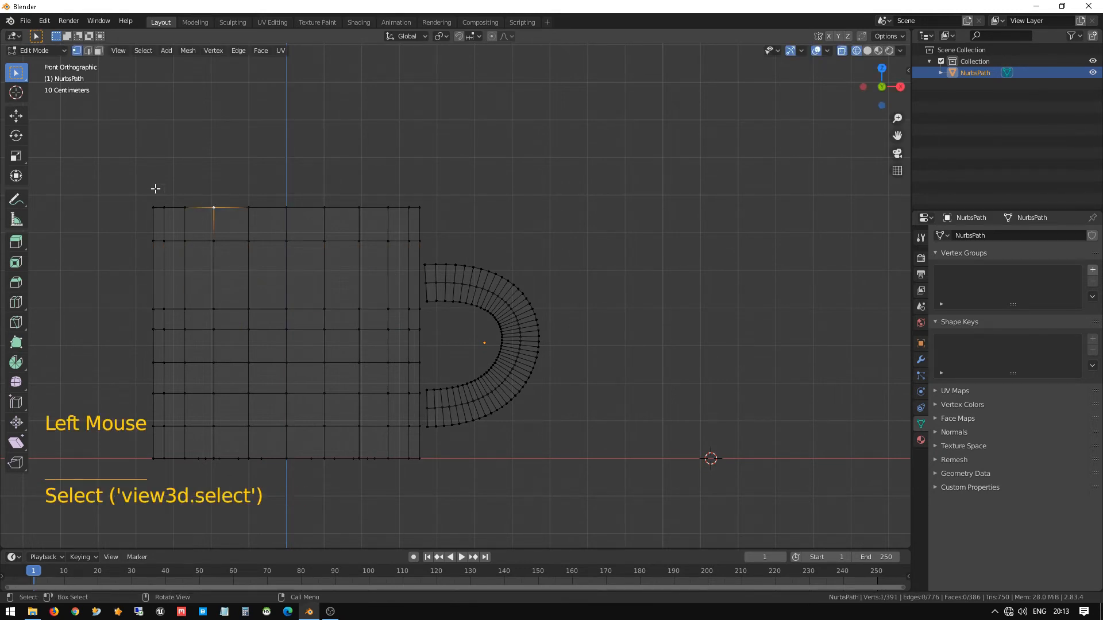
{"action": "left_click_drag", "start_coordinate": [136, 180], "coordinate": [448, 251]}
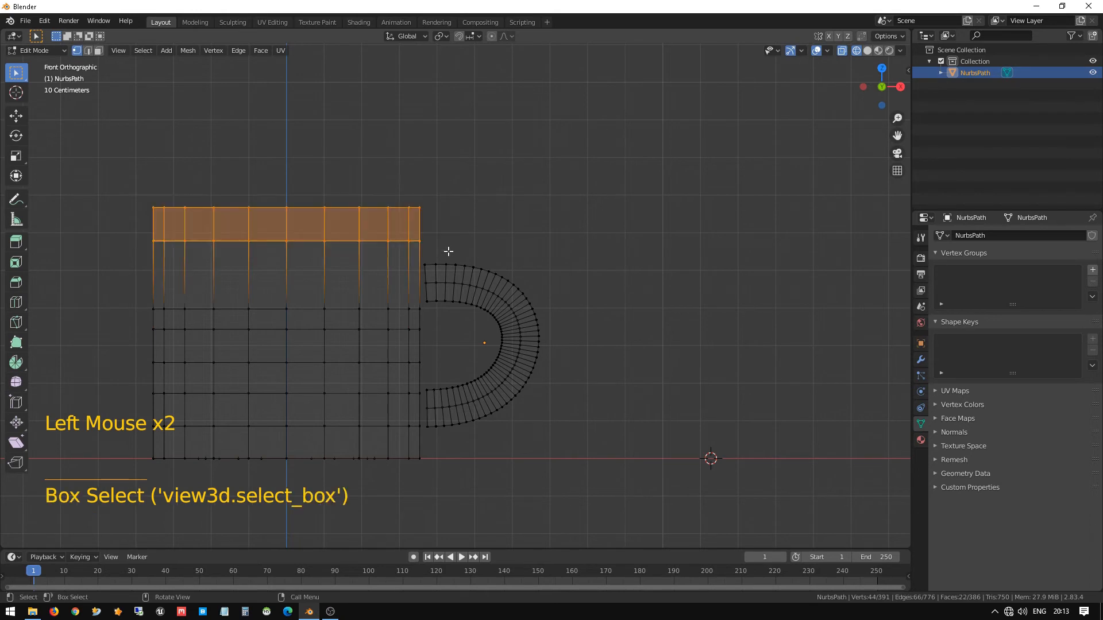
{"action": "key", "text": "g"}
{"action": "left_click", "coordinate": [448, 262]}
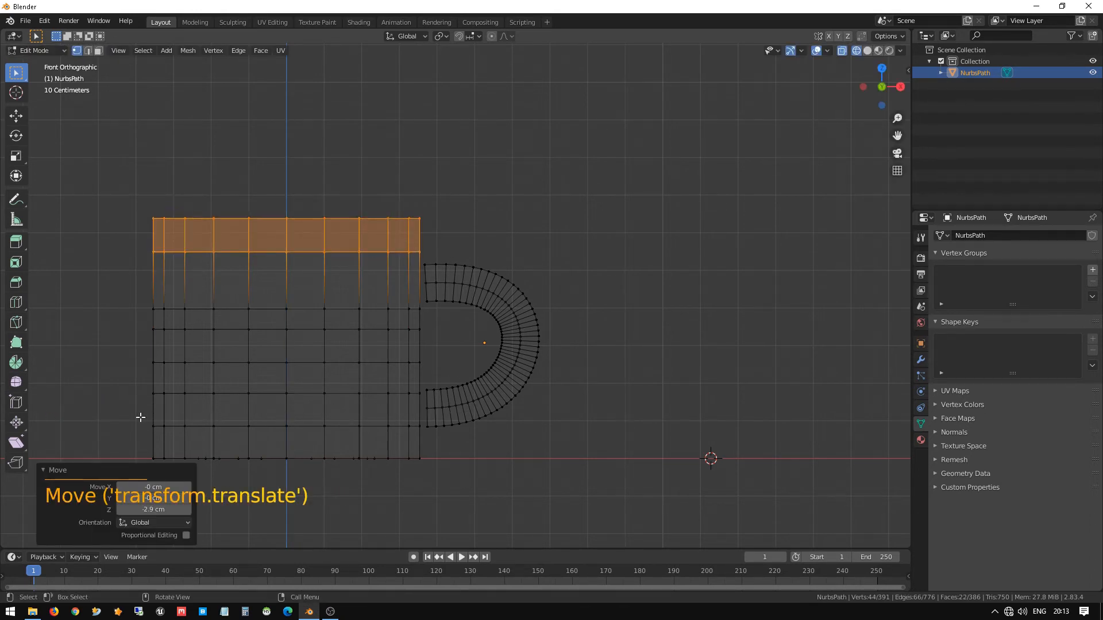
Lower the mug body's bottom two vertex rows about 3.4 cm along Z, below the handle's lower end.
{"action": "left_click_drag", "start_coordinate": [135, 417], "coordinate": [424, 467]}
{"action": "key", "text": "g"}
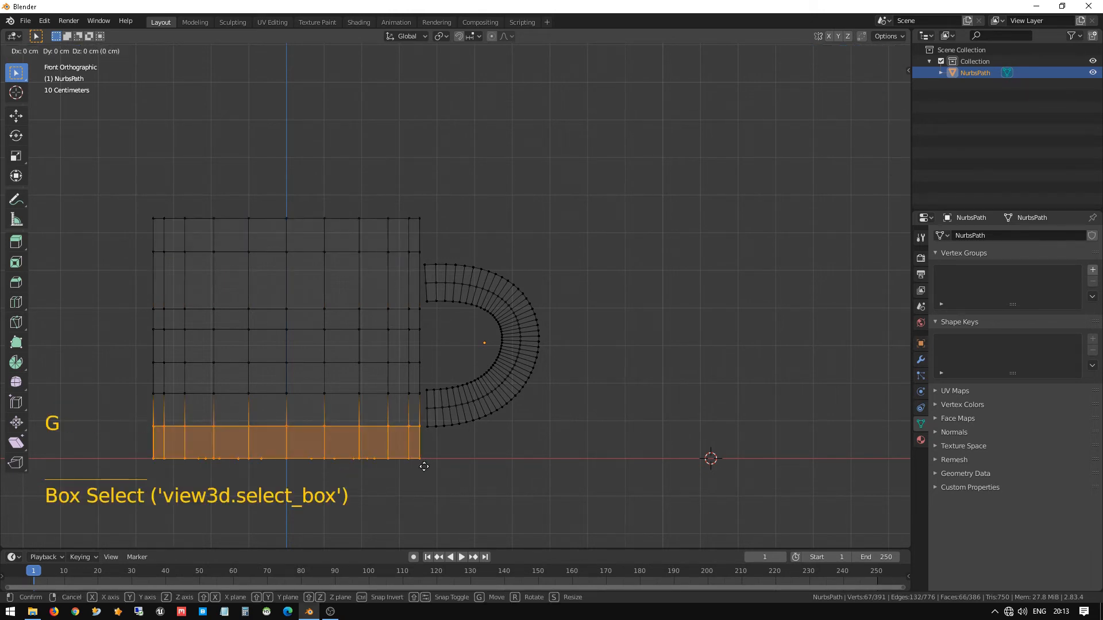
{"action": "key", "text": "z"}
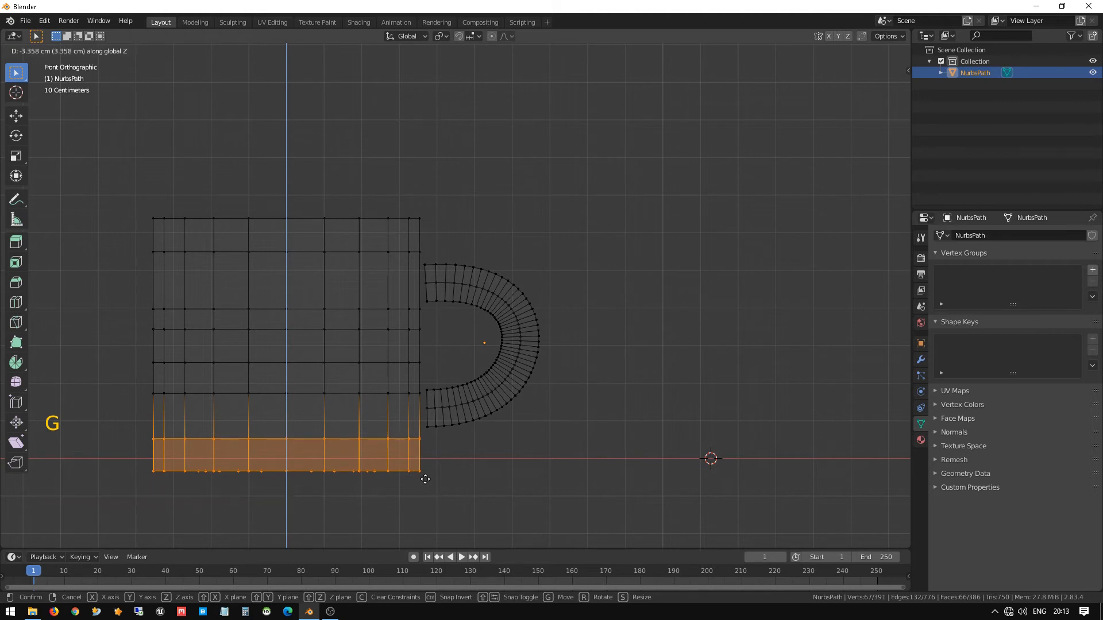
{"action": "left_click", "coordinate": [424, 478]}
Raise the third and fourth vertex rows from the mug's bottom about 2.6 cm along Z.
{"action": "left_click_drag", "start_coordinate": [105, 352], "coordinate": [422, 409]}
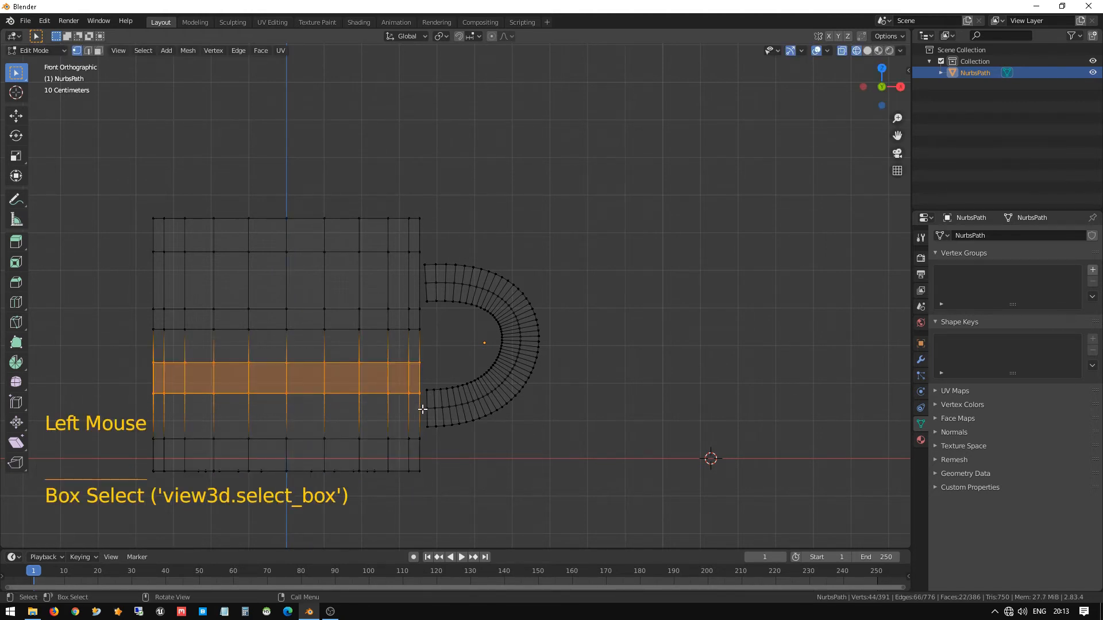
{"action": "key", "text": "g"}
{"action": "key", "text": "z"}
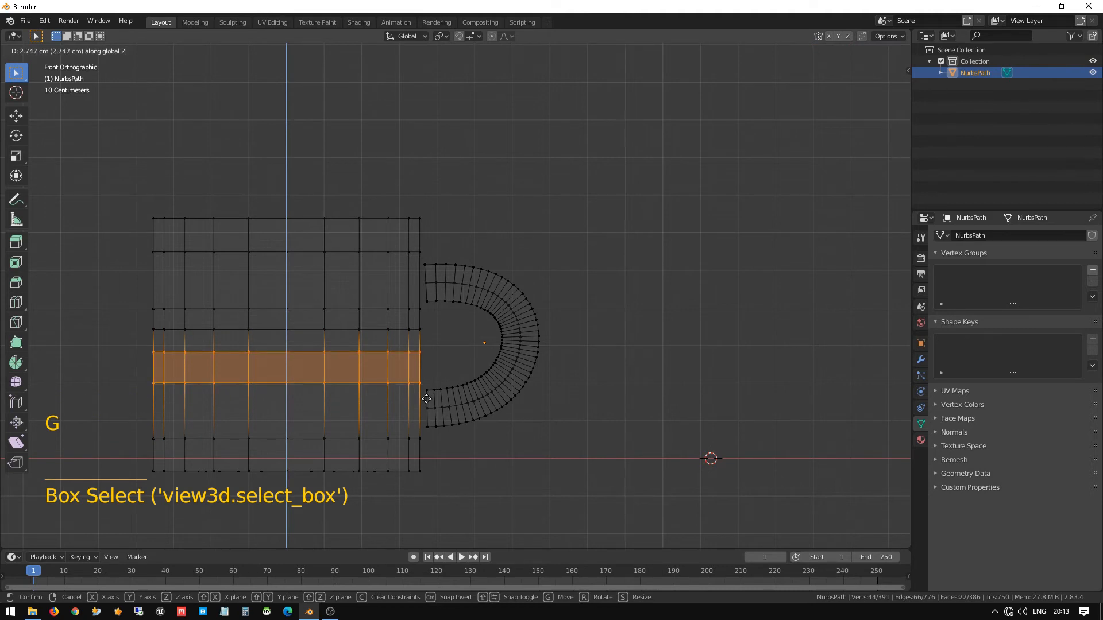
{"action": "left_click", "coordinate": [427, 399]}
Return the viewport to solid shading in Edit Mode and clear the vertex selection.
{"action": "middle_click_drag", "start_coordinate": [414, 323], "coordinate": [410, 323]}
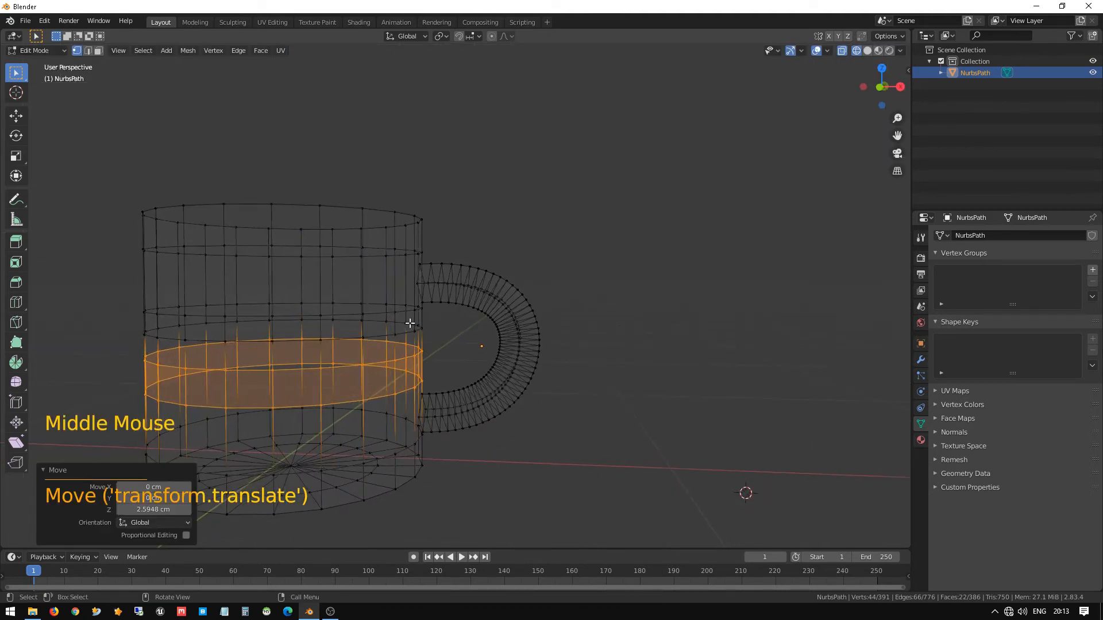
{"action": "key", "text": "Tab"}
{"action": "key", "text": "Tab"}
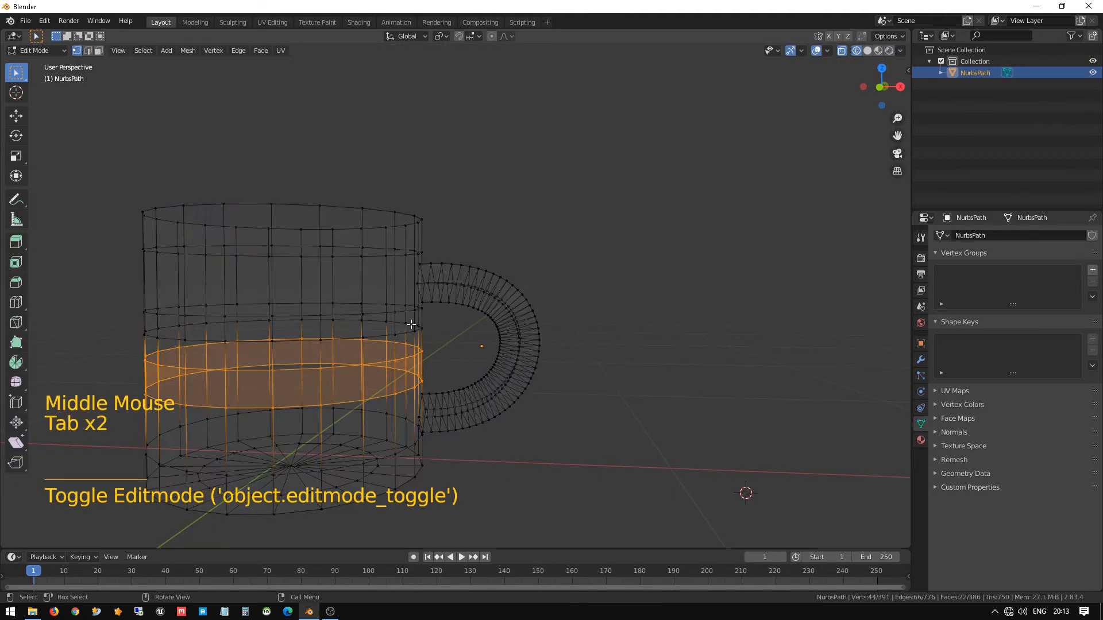
{"action": "key", "text": "z"}
{"action": "left_click", "coordinate": [482, 323]}
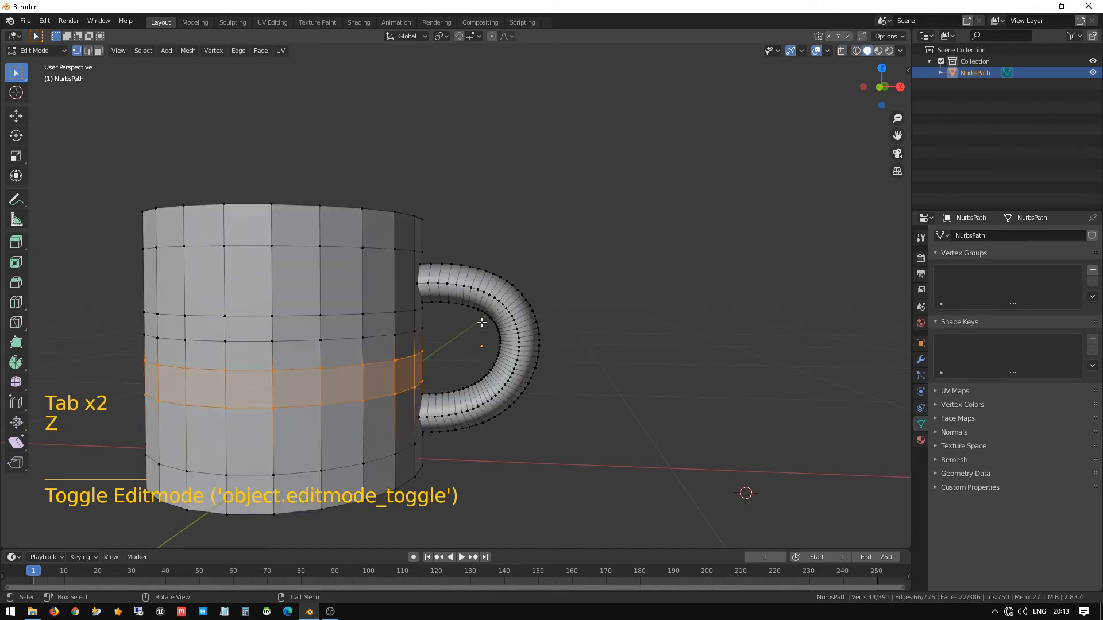
{"action": "middle_click_drag", "start_coordinate": [481, 323], "coordinate": [451, 370]}
{"action": "left_click", "coordinate": [678, 352]}
In face select mode, delete the two mug body faces behind the handle's upper end.
{"action": "scroll", "coordinate": [469, 337], "scroll_direction": "up", "scroll_amount": 3}
{"action": "mouse_move", "coordinate": [451, 370]}
{"action": "middle_mouse_down", "text": "shift"}
{"action": "mouse_move", "coordinate": [446, 382]}
{"action": "mouse_move", "coordinate": [436, 367]}
{"action": "middle_mouse_up", "text": "shift"}
{"action": "key", "text": "3"}
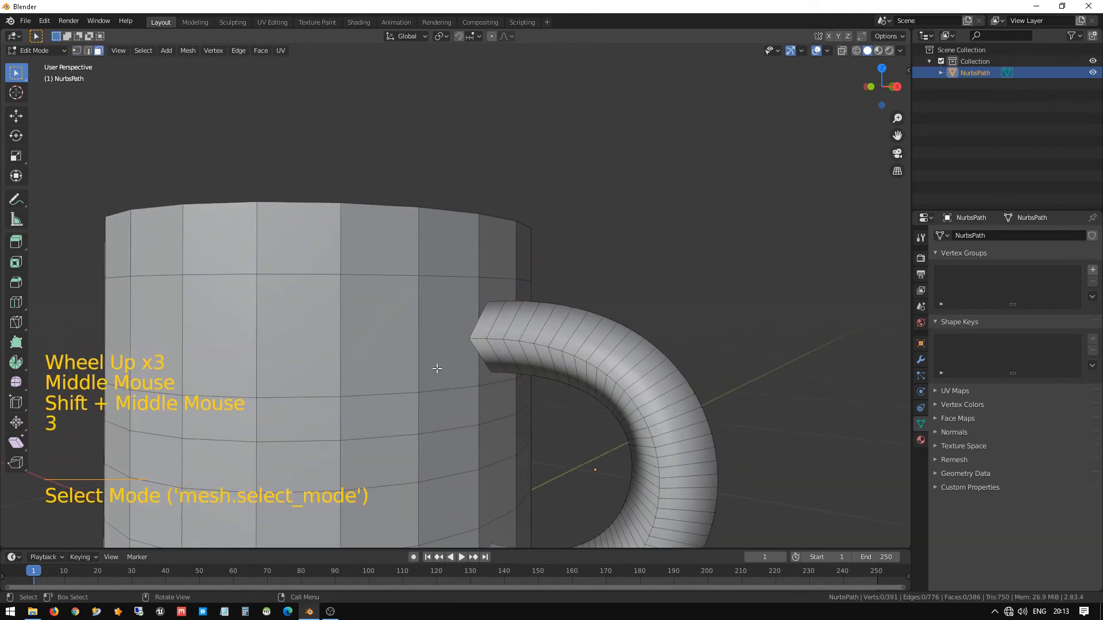
{"action": "left_click", "coordinate": [436, 368]}
{"action": "left_click", "coordinate": [487, 286], "text": "shift"}
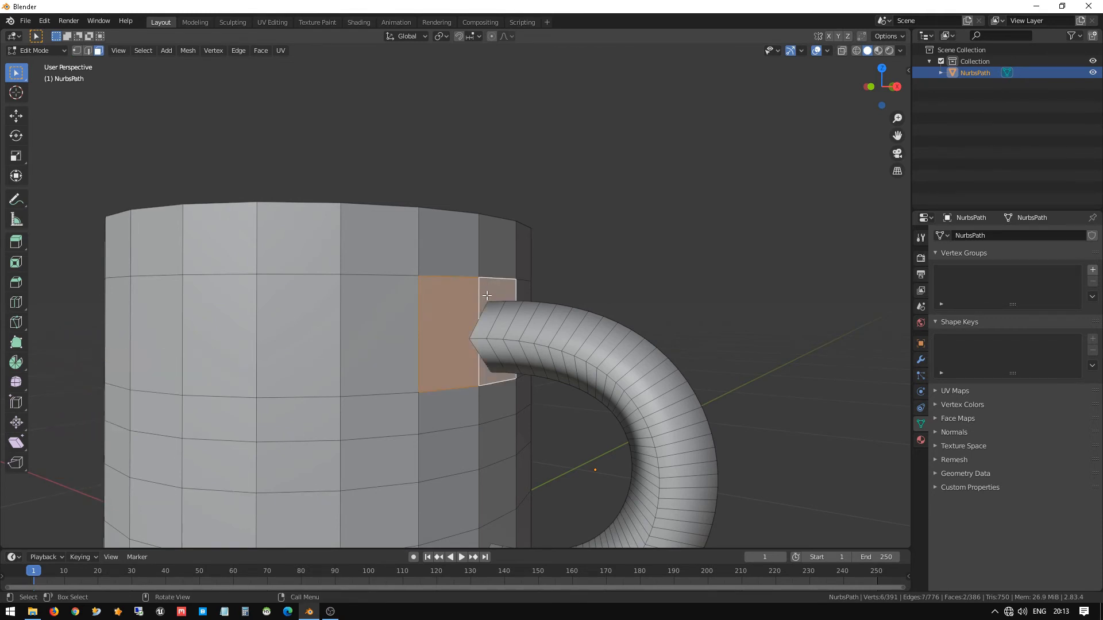
{"action": "key", "text": "x"}
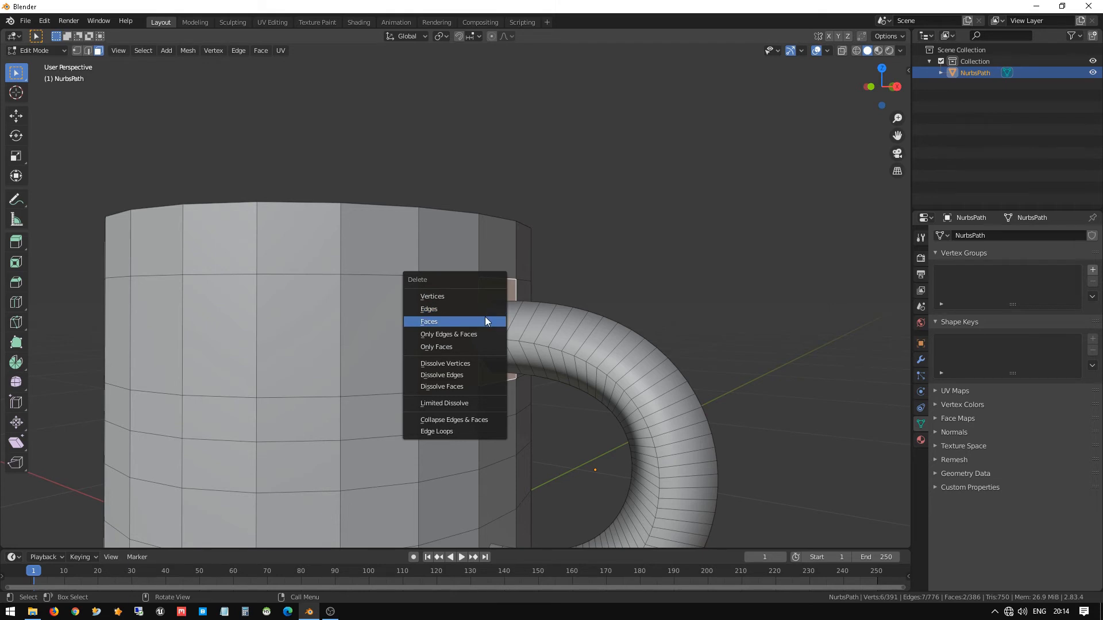
{"action": "left_click", "coordinate": [486, 317]}
Delete the two mug body faces behind the handle's lower end.
{"action": "middle_click_drag", "start_coordinate": [455, 408], "coordinate": [389, 271], "text": "shift"}
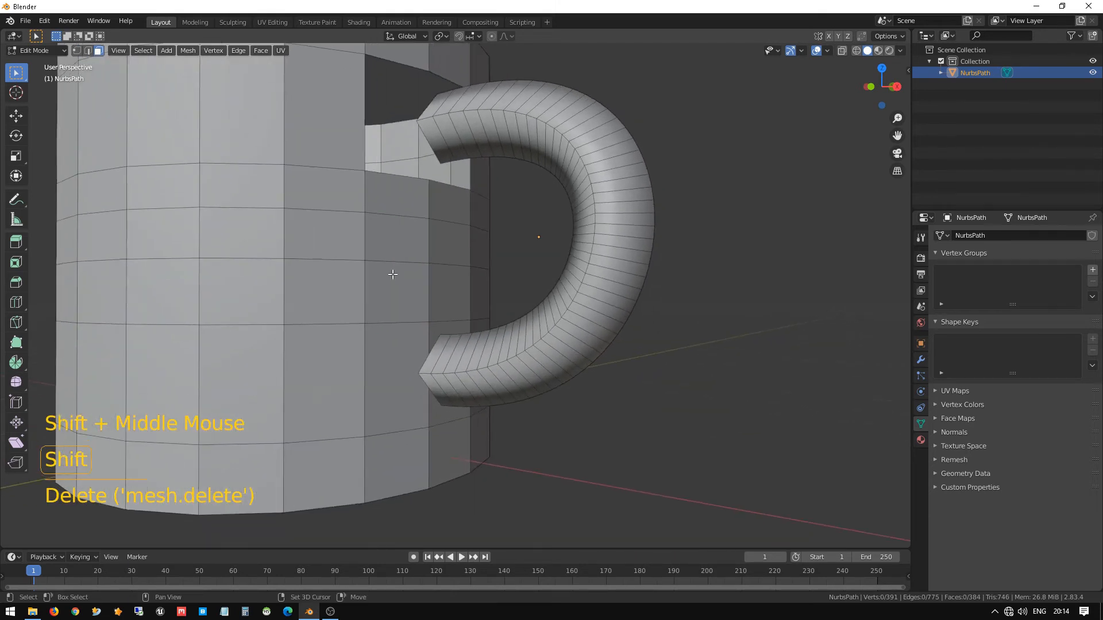
{"action": "left_click", "coordinate": [398, 365]}
{"action": "left_click", "coordinate": [437, 331], "text": "shift"}
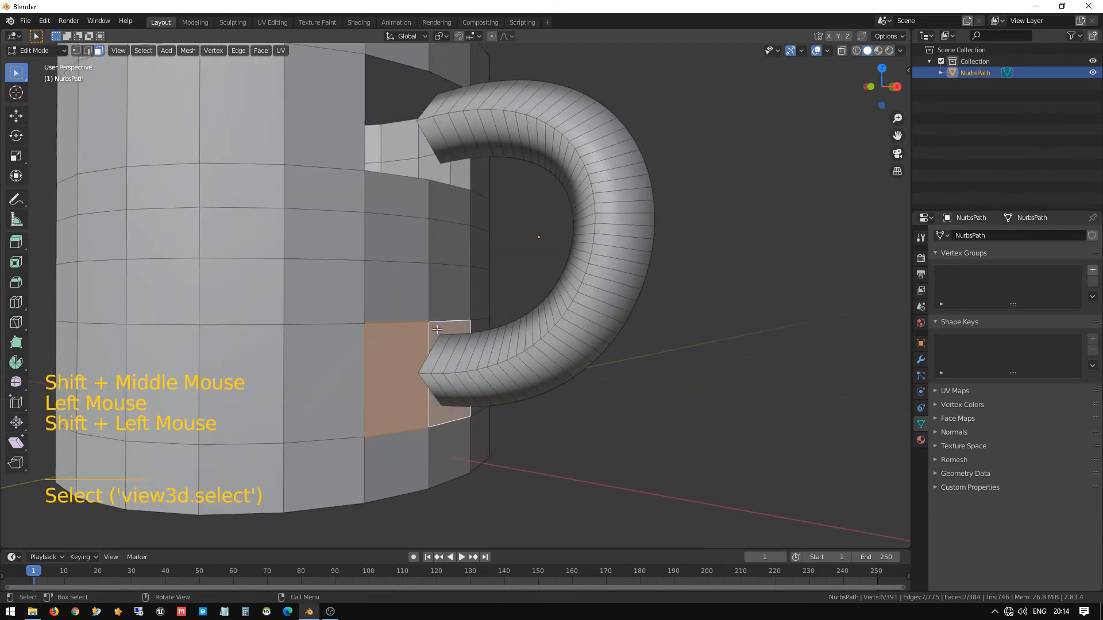
{"action": "key", "text": "x"}
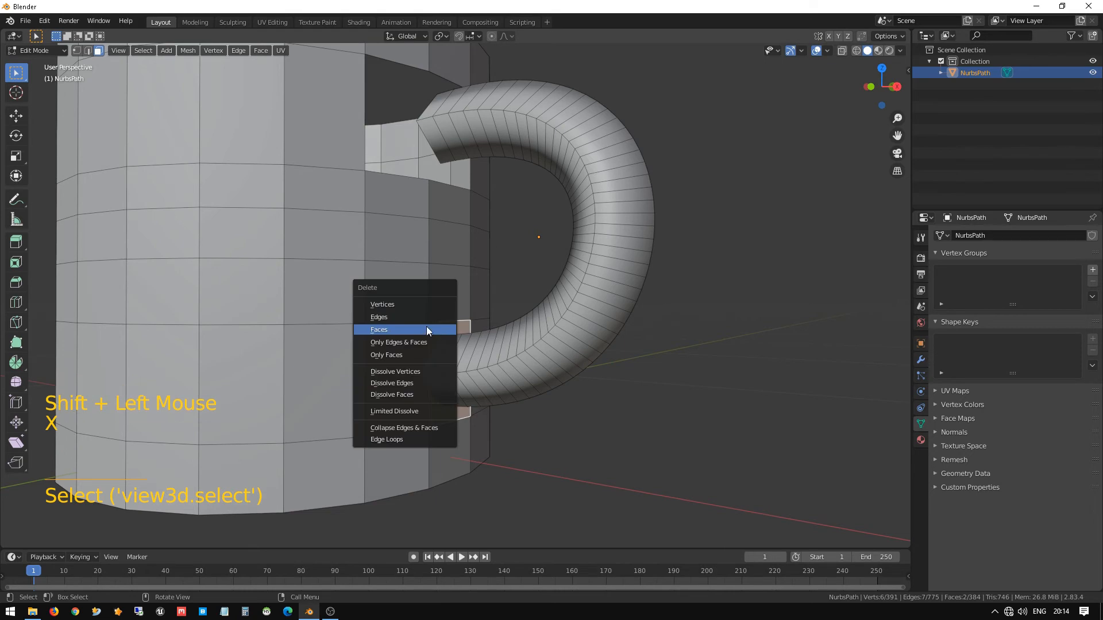
{"action": "left_click", "coordinate": [385, 332]}
{"action": "middle_click_drag", "start_coordinate": [385, 332], "coordinate": [475, 337]}
{"action": "scroll", "coordinate": [419, 234], "scroll_direction": "up", "scroll_amount": 2}
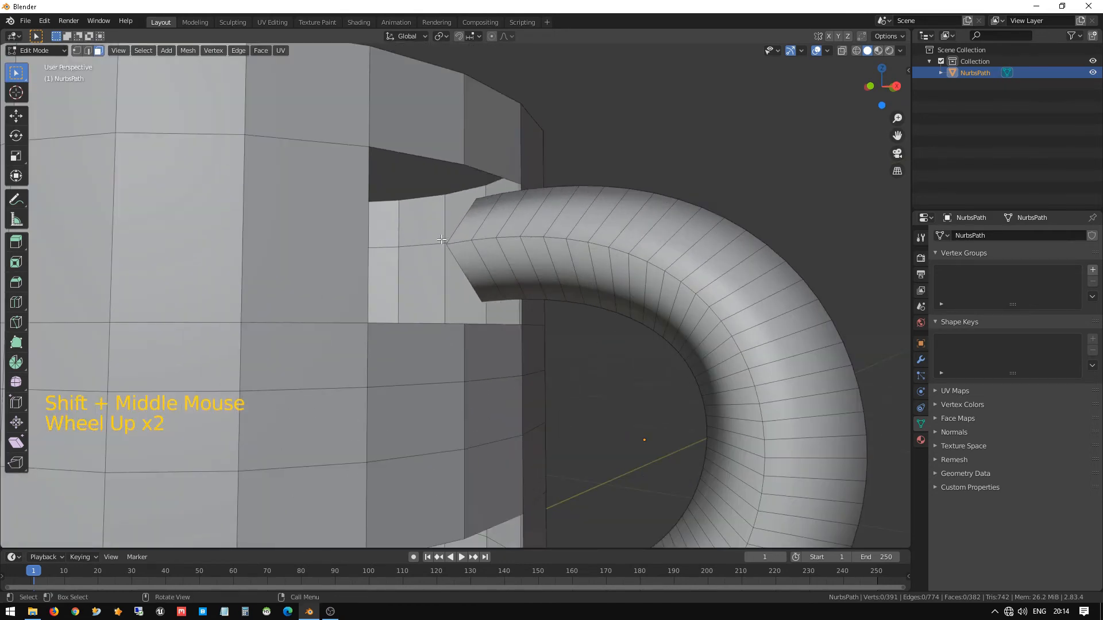
In edge select mode, fill a face joining the handle's upper end to the upper opening's top and side edges on the front (-Y) half.
{"action": "mouse_move", "coordinate": [442, 239]}
{"action": "middle_mouse_down"}
{"action": "mouse_move", "coordinate": [414, 252]}
{"action": "mouse_move", "coordinate": [435, 260]}
{"action": "middle_mouse_up"}
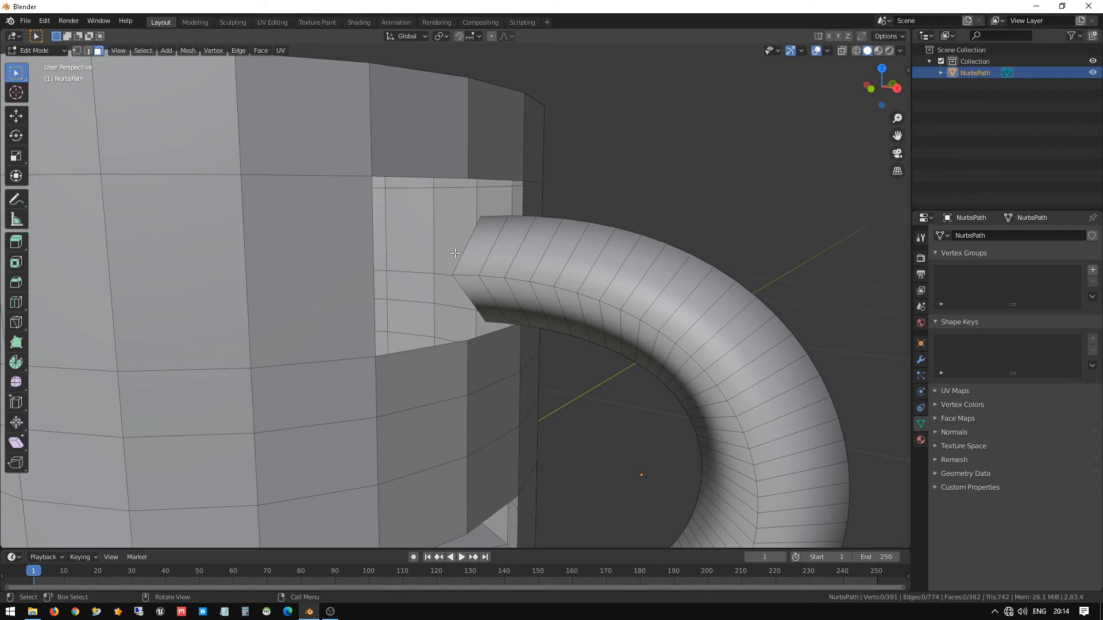
{"action": "key", "text": "2"}
{"action": "left_click", "coordinate": [489, 253]}
{"action": "left_click", "coordinate": [460, 236], "text": "shift"}
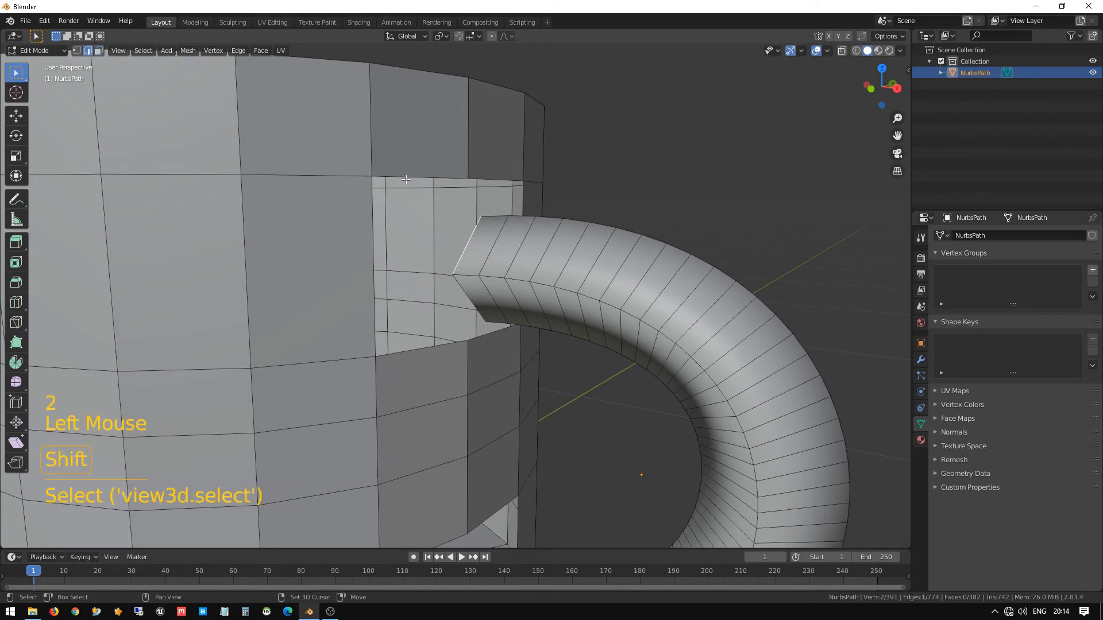
{"action": "left_click", "coordinate": [374, 270], "text": "shift"}
{"action": "left_click", "coordinate": [400, 174], "text": "shift"}
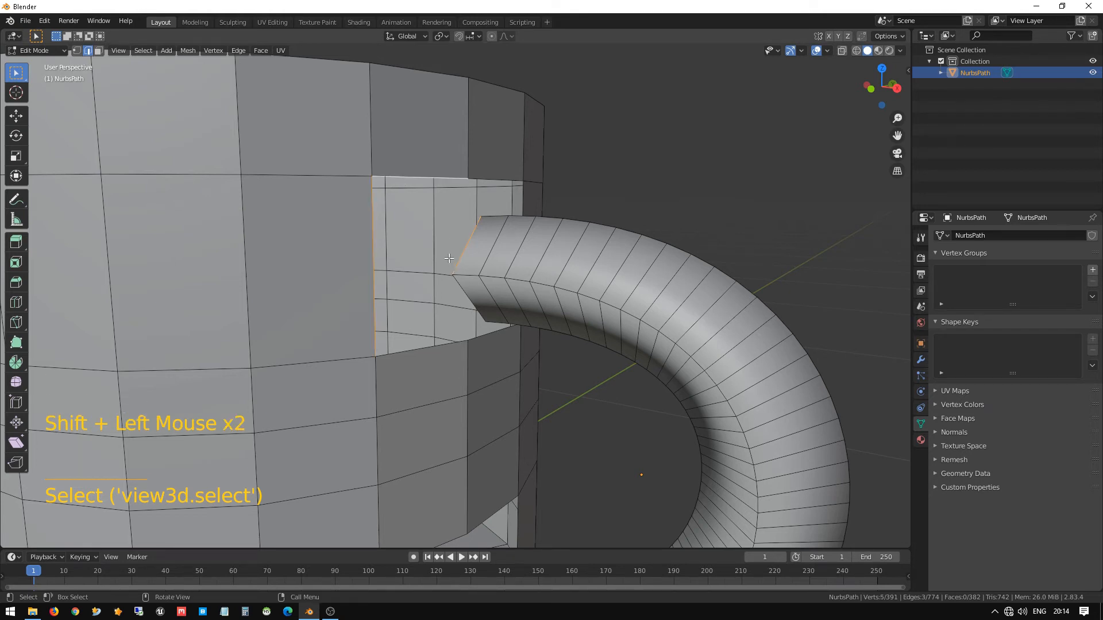
{"action": "key", "text": "f"}
Fill a face joining the handle's upper end to the upper opening's top and side edges on the back (+Y) half.
{"action": "middle_click_drag", "start_coordinate": [449, 259], "coordinate": [352, 294]}
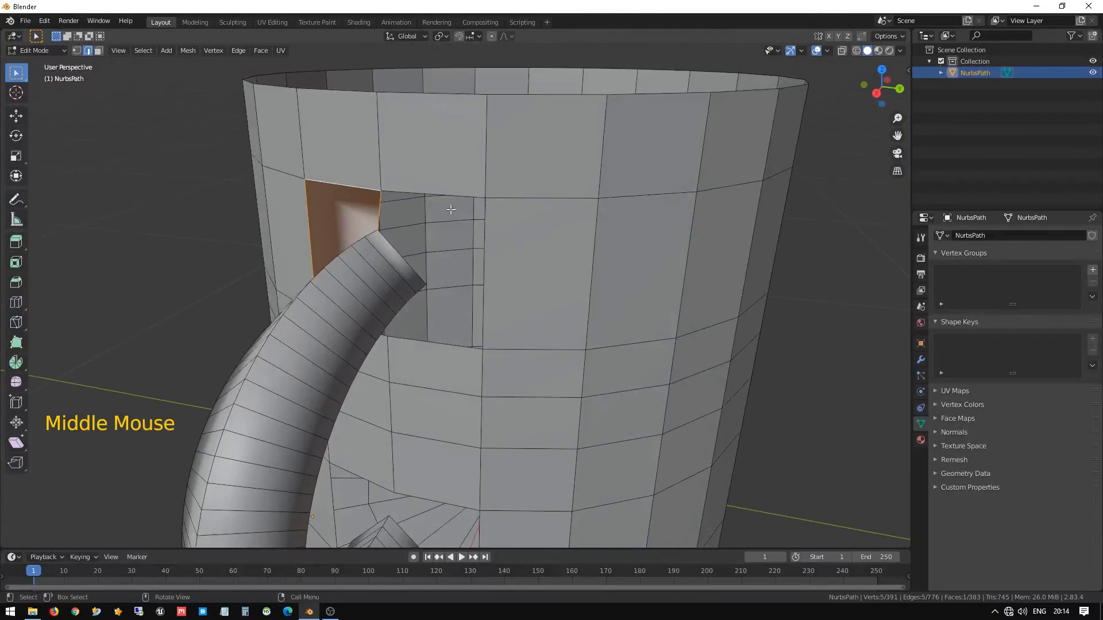
{"action": "left_click", "coordinate": [377, 211]}
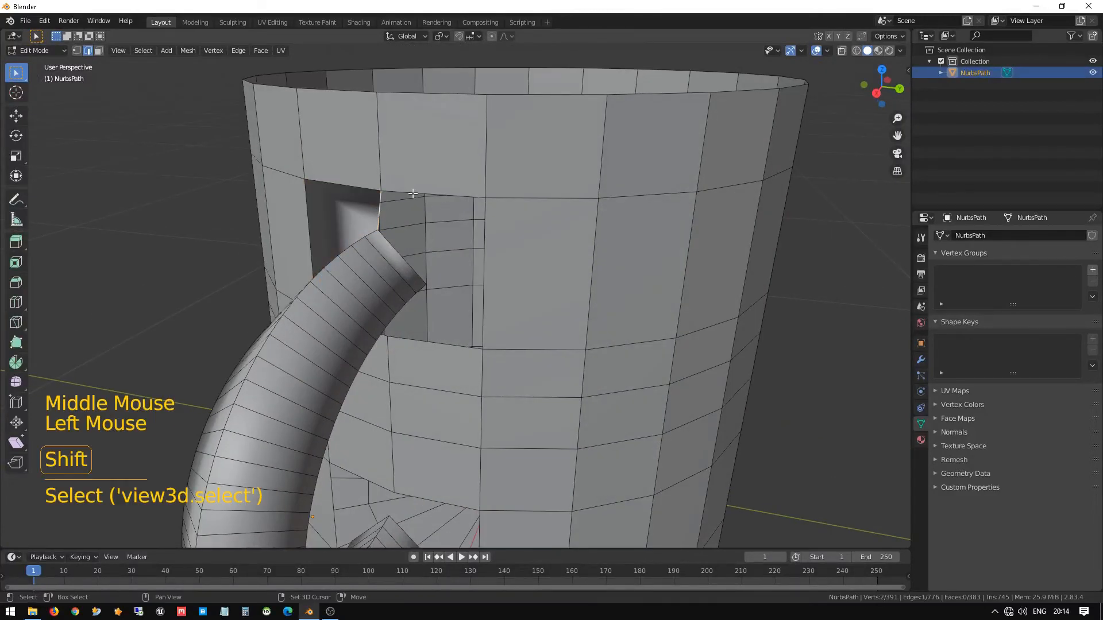
{"action": "left_click", "coordinate": [412, 190], "text": "shift"}
{"action": "left_click", "coordinate": [477, 235], "text": "shift"}
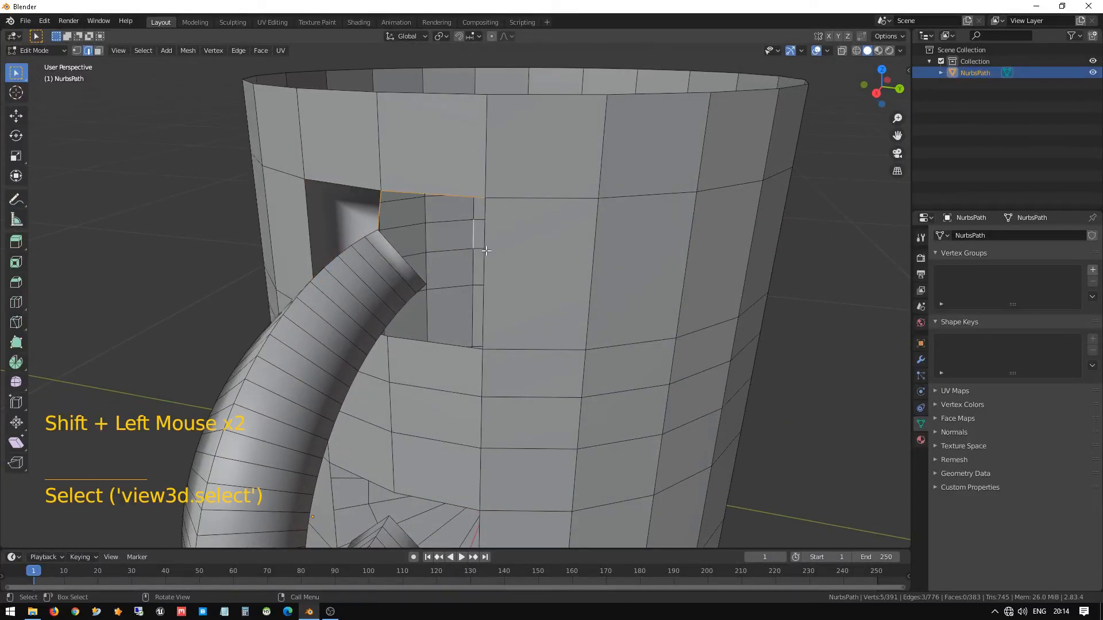
{"action": "left_click", "coordinate": [402, 260], "text": "shift"}
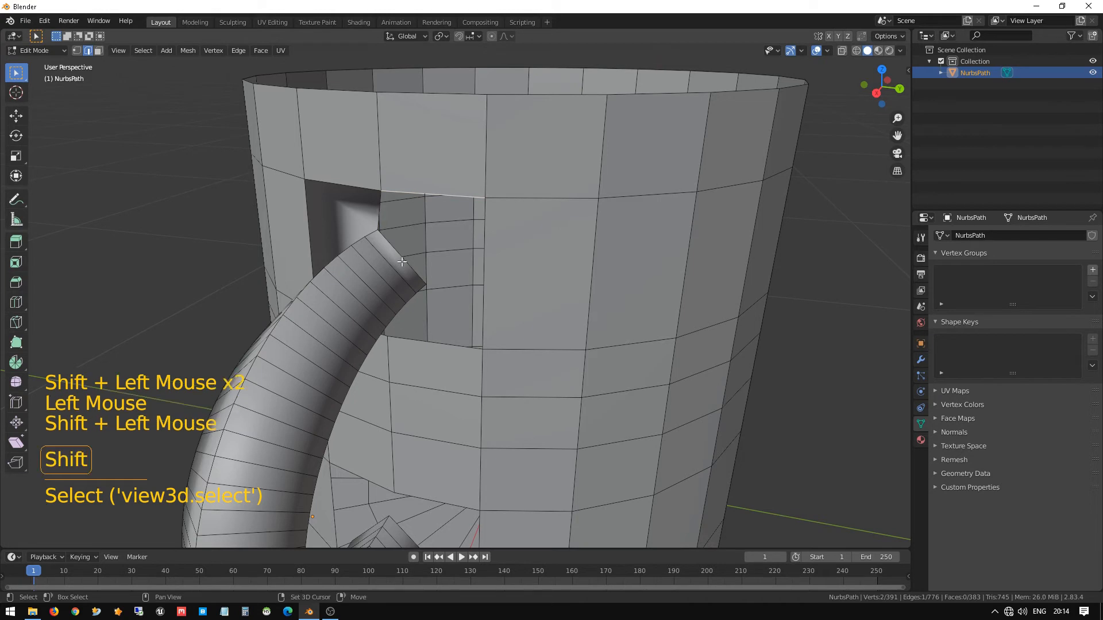
{"action": "left_click", "coordinate": [492, 244], "text": "shift"}
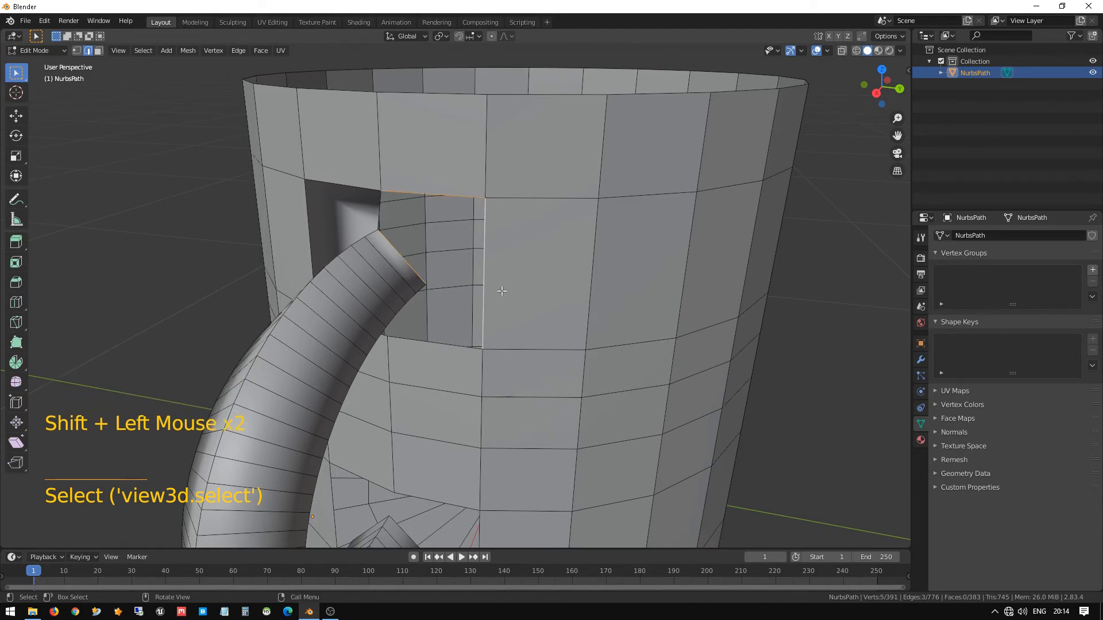
{"action": "key", "text": "f"}
Fill the gap beneath the handle's upper end on the back (+Y) half, joining it to the upper opening's bottom edge.
{"action": "middle_click_drag", "start_coordinate": [502, 292], "coordinate": [403, 257]}
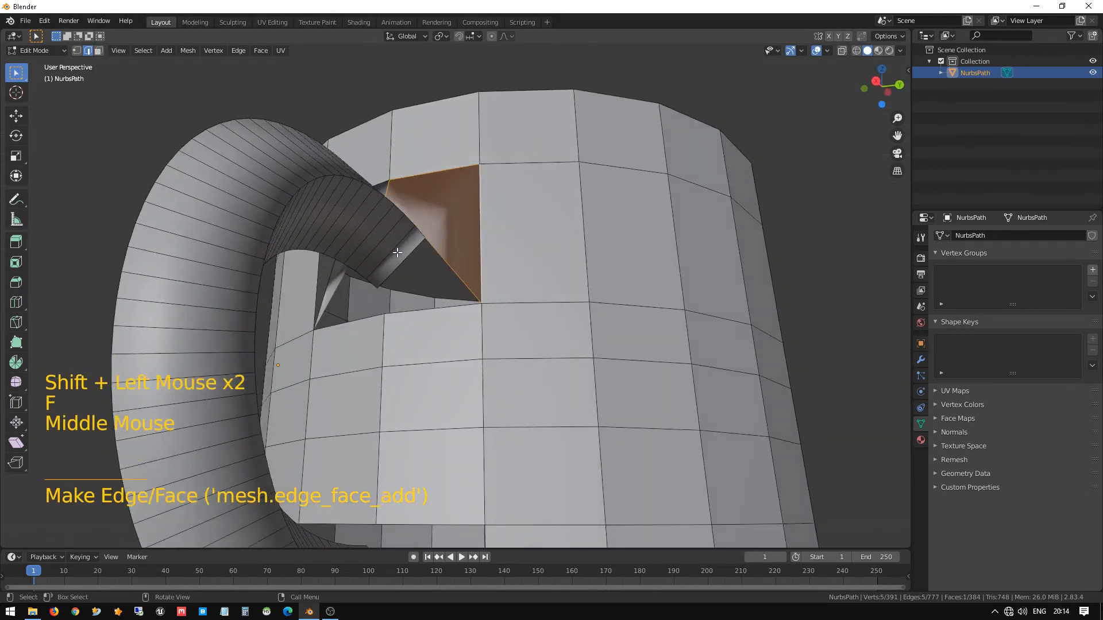
{"action": "left_click", "coordinate": [404, 257]}
{"action": "left_click", "coordinate": [417, 318], "text": "shift"}
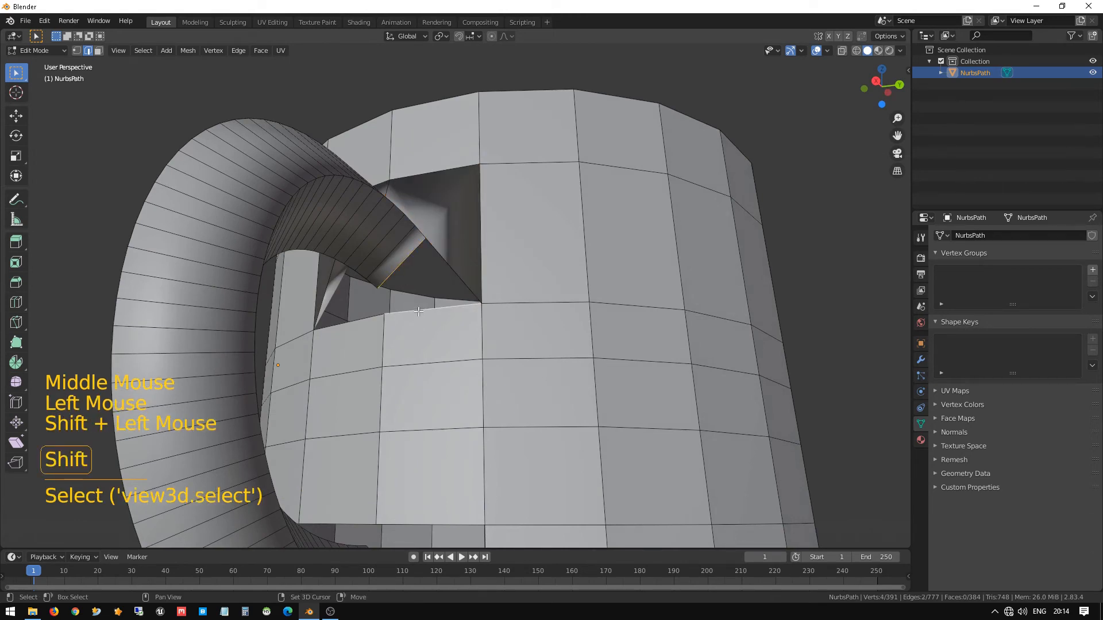
{"action": "left_click", "coordinate": [460, 269], "text": "shift"}
{"action": "key", "text": "f"}
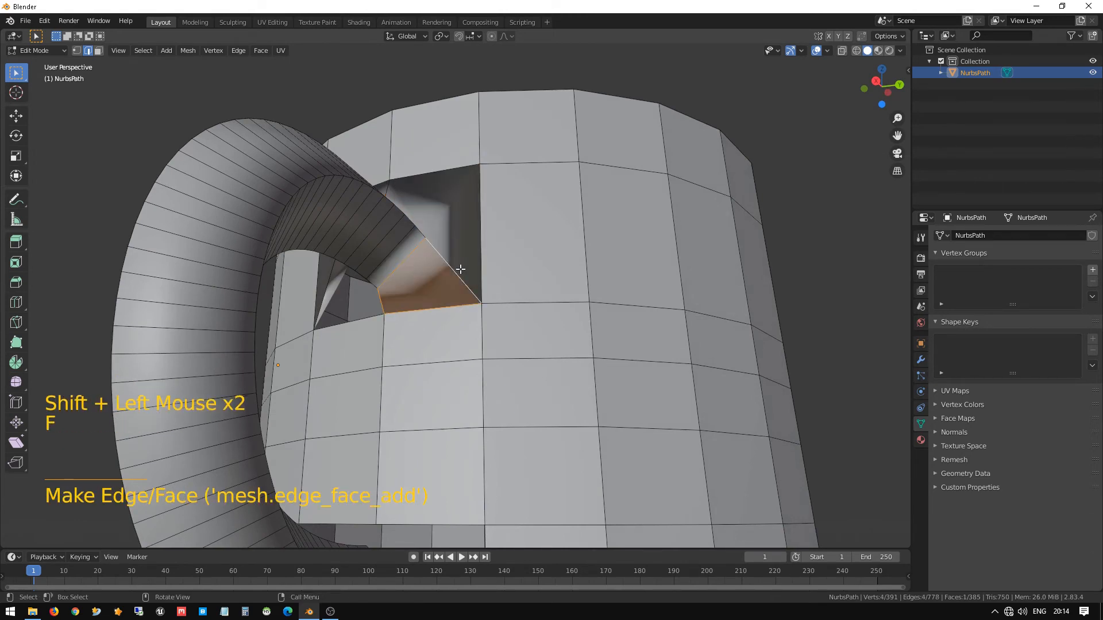
Close the remaining gap beneath the handle's upper end on the front (-Y) half with a face, and deselect it.
{"action": "middle_click_drag", "start_coordinate": [350, 321], "coordinate": [436, 315]}
{"action": "left_click", "coordinate": [417, 235]}
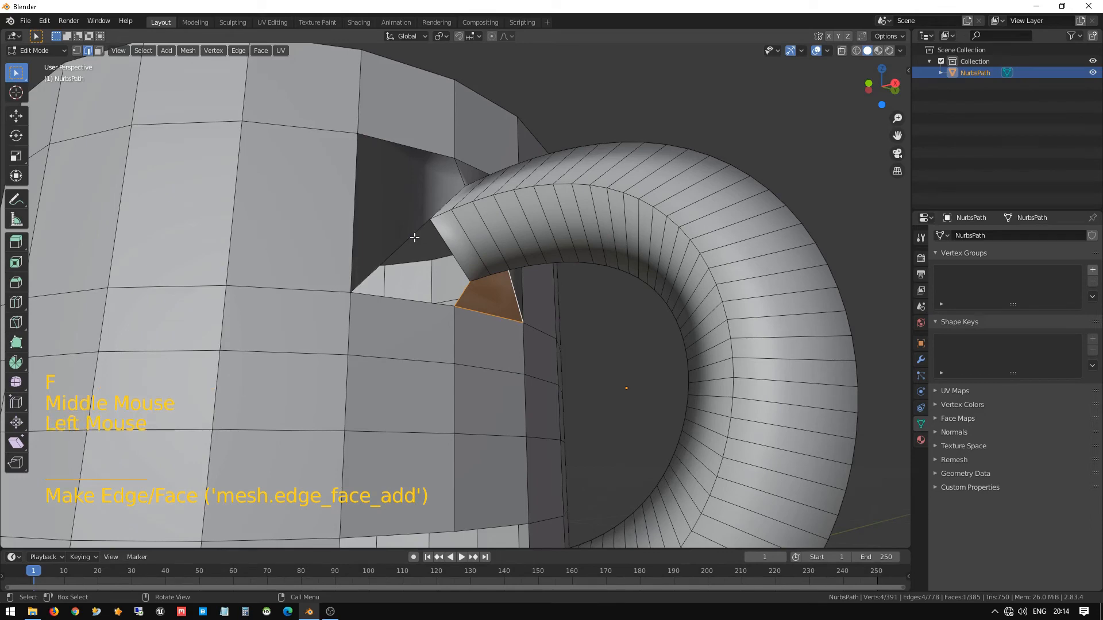
{"action": "left_click", "coordinate": [443, 279], "text": "shift"}
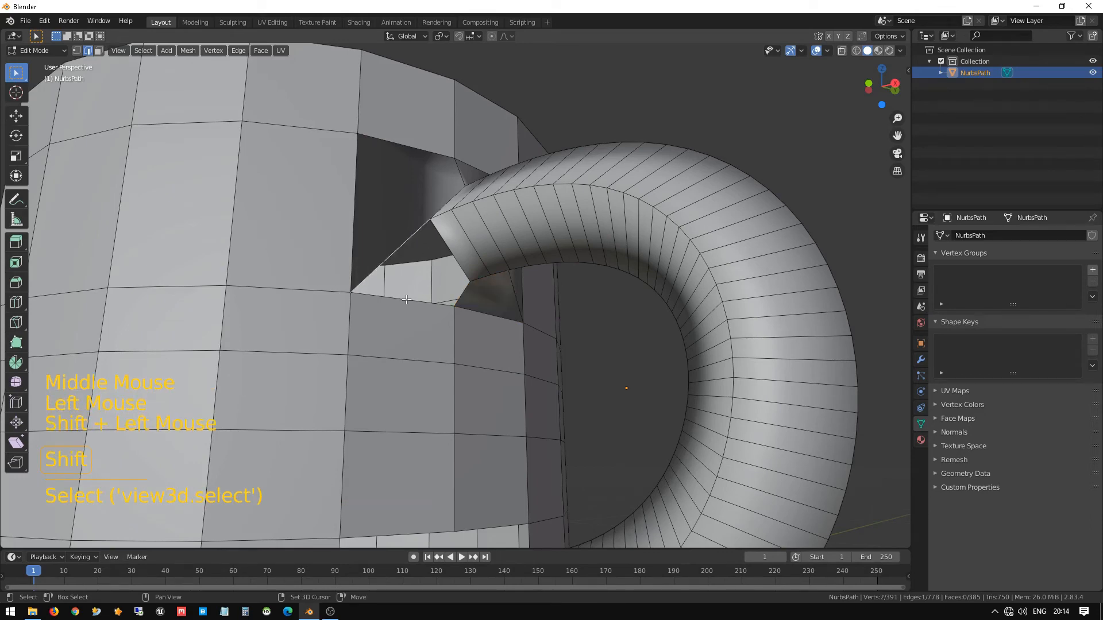
{"action": "left_click", "coordinate": [450, 245], "text": "shift"}
{"action": "key", "text": "f"}
{"action": "scroll", "coordinate": [451, 244], "scroll_direction": "down", "scroll_amount": 2}
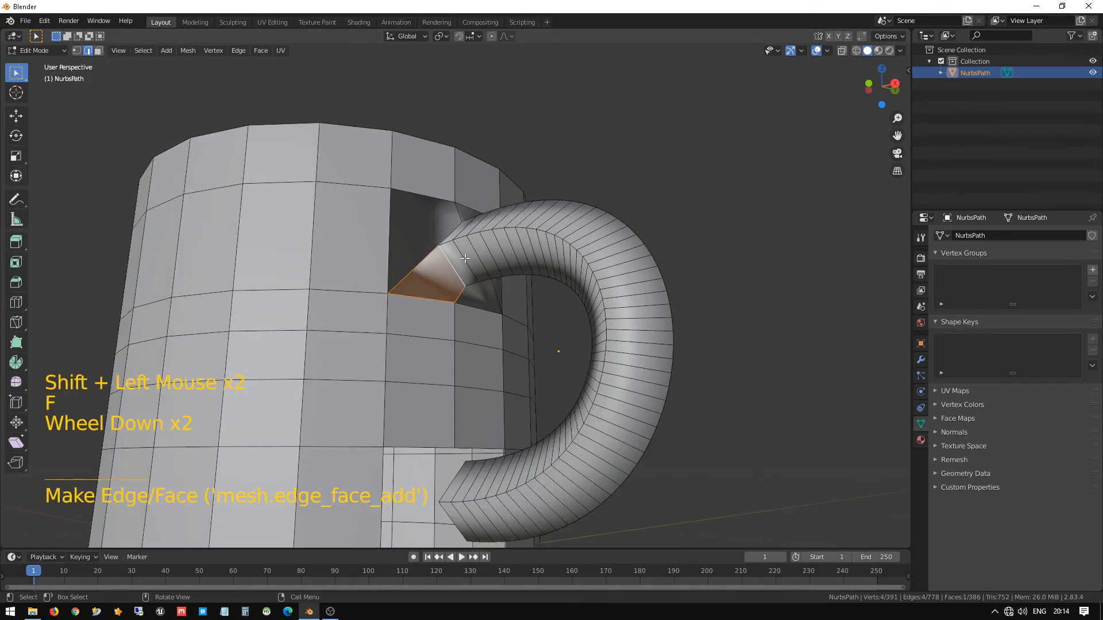
{"action": "middle_click_drag", "start_coordinate": [451, 245], "coordinate": [463, 274]}
{"action": "scroll", "coordinate": [442, 327], "scroll_direction": "down", "scroll_amount": 1}
{"action": "left_click", "coordinate": [575, 230]}
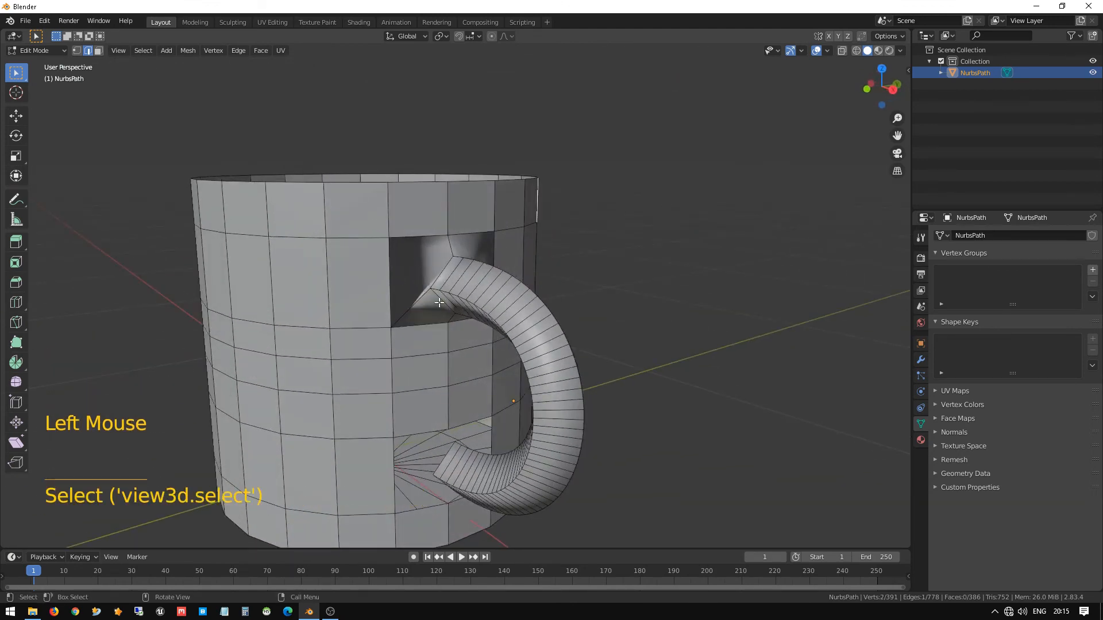
Fill a face joining the handle's lower end to the lower opening's top and side edges on the front (-Y) half.
{"action": "mouse_move", "coordinate": [440, 304]}
{"action": "middle_mouse_down"}
{"action": "mouse_move", "coordinate": [481, 347]}
{"action": "mouse_move", "coordinate": [465, 347]}
{"action": "mouse_move", "coordinate": [440, 282]}
{"action": "middle_mouse_up"}
{"action": "scroll", "coordinate": [440, 282], "scroll_direction": "up", "scroll_amount": 4}
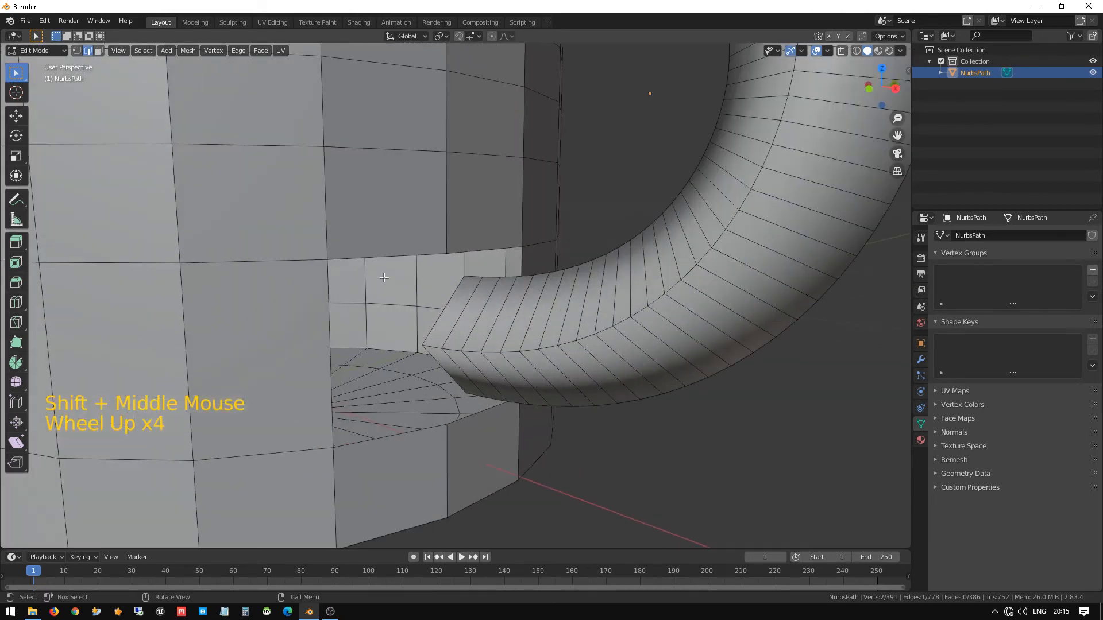
{"action": "left_click", "coordinate": [321, 308]}
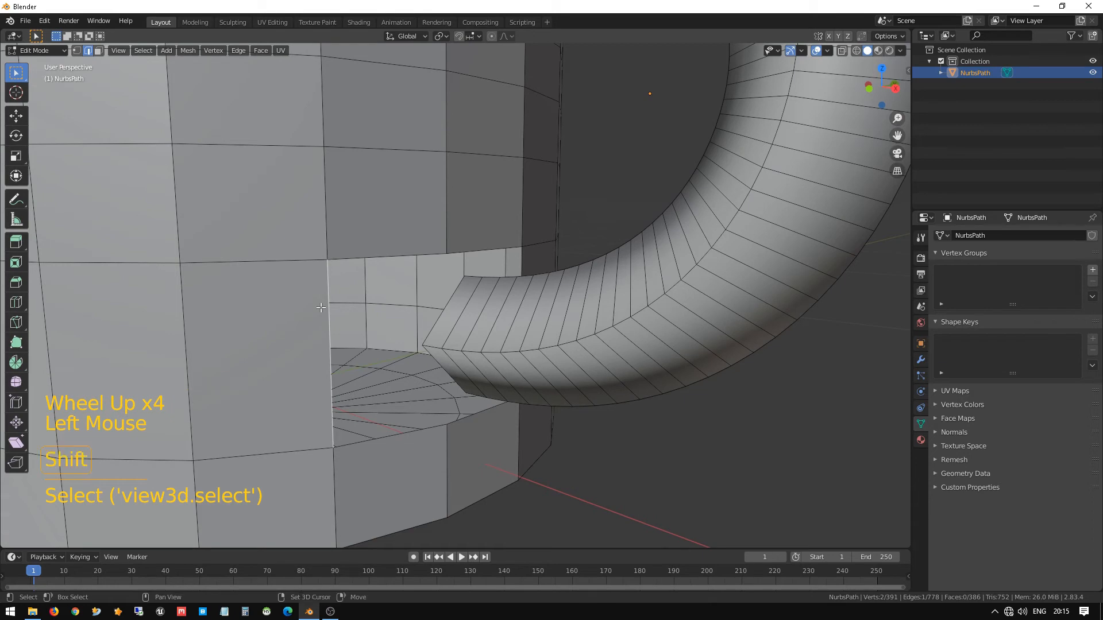
{"action": "left_click", "coordinate": [360, 257], "text": "shift"}
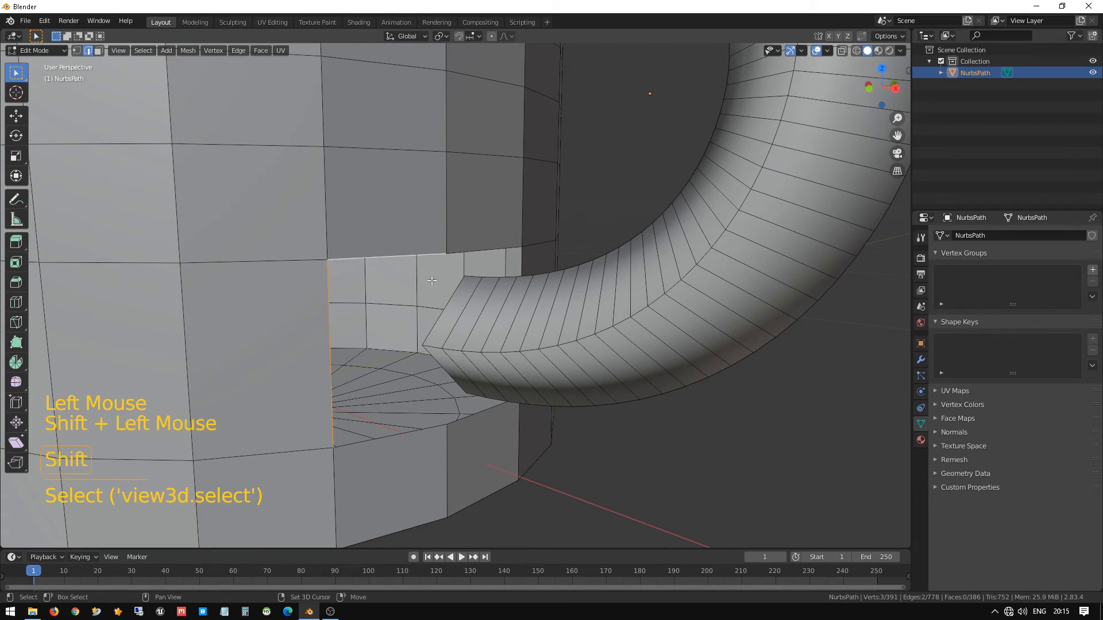
{"action": "left_click", "coordinate": [447, 306], "text": "shift"}
{"action": "key", "text": "f"}
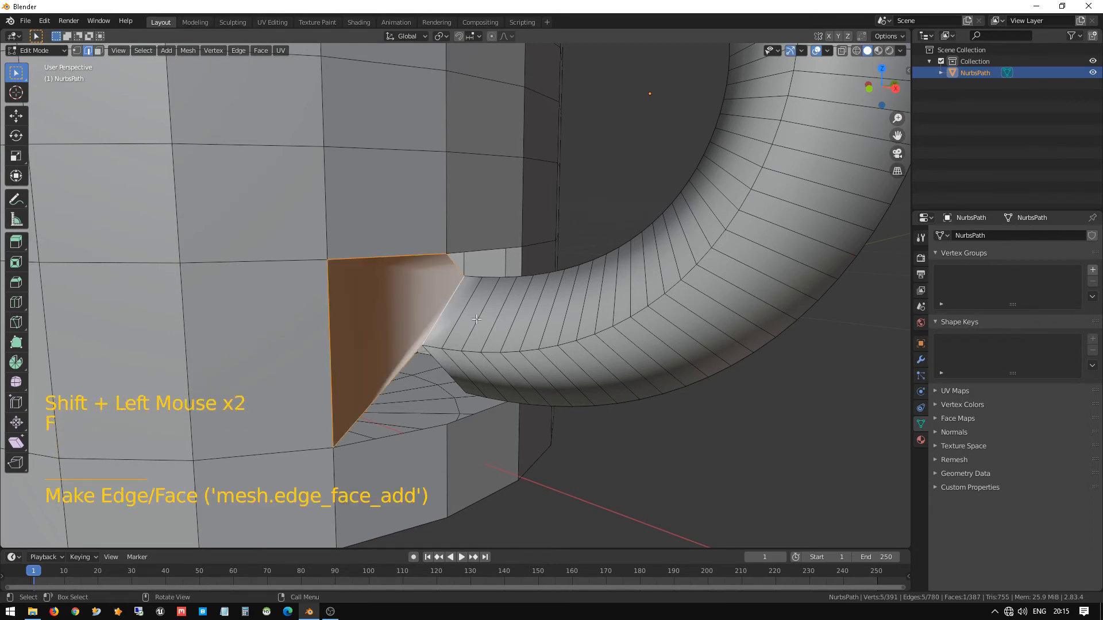
Fill a face joining the handle's lower end to the lower opening's top and side edges on the back (+Y) half.
{"action": "middle_click_drag", "start_coordinate": [448, 306], "coordinate": [411, 266]}
{"action": "left_click", "coordinate": [459, 258]}
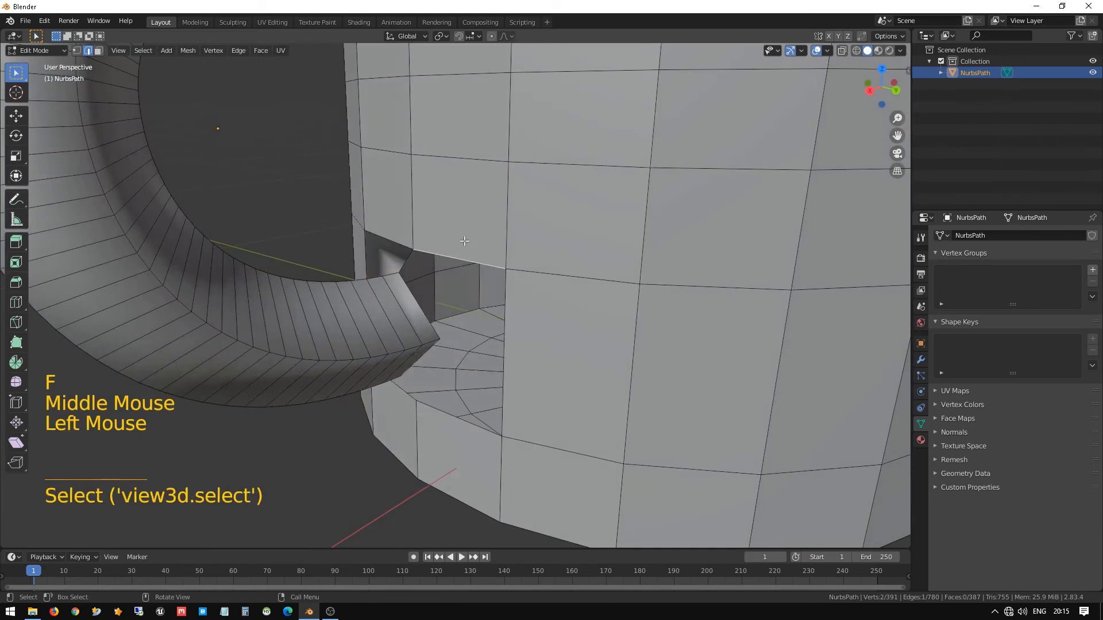
{"action": "left_click", "coordinate": [432, 300], "text": "shift"}
{"action": "left_click", "coordinate": [524, 316], "text": "shift"}
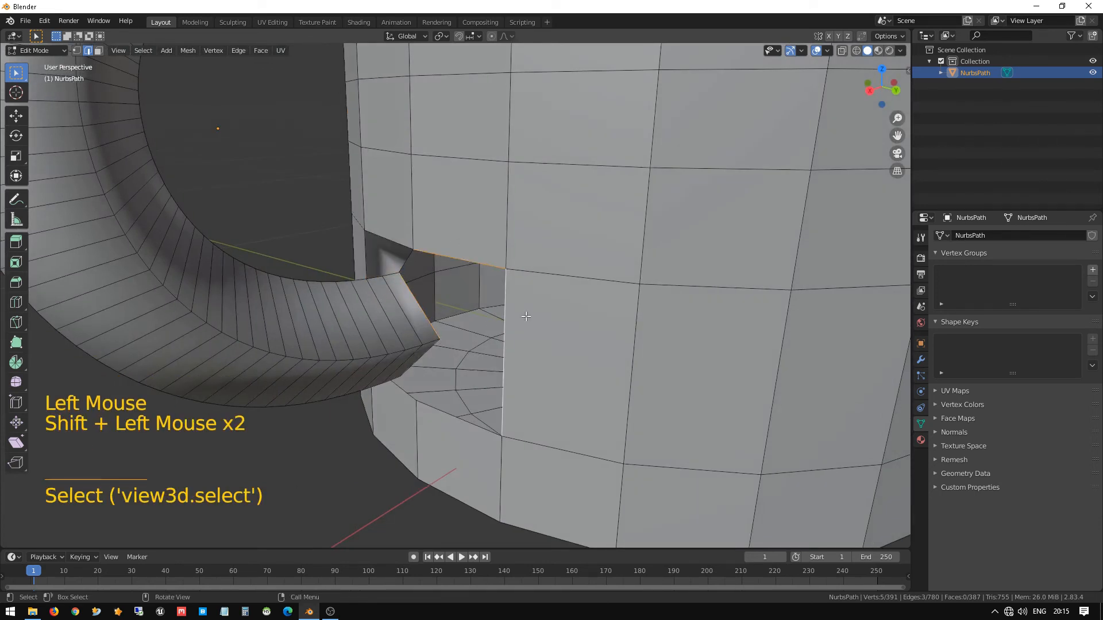
{"action": "key", "text": "f"}
Fill the gap beneath the handle's lower end on the back (+Y) half, joining it to the lower opening's bottom edge.
{"action": "middle_click_drag", "start_coordinate": [526, 316], "coordinate": [436, 336]}
{"action": "left_click", "coordinate": [432, 337]}
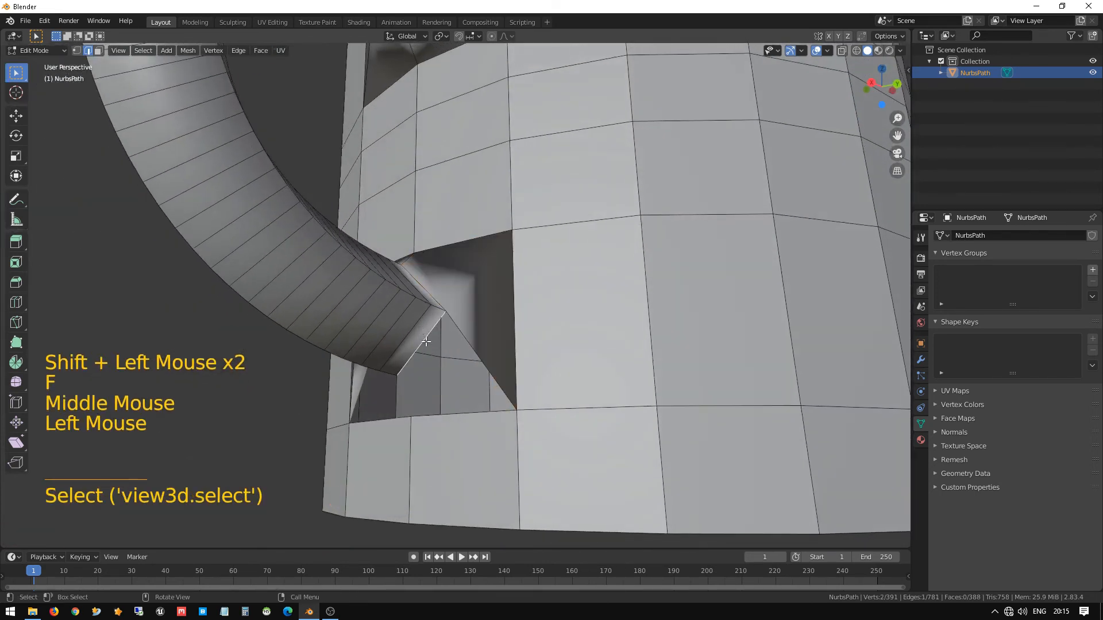
{"action": "left_click", "coordinate": [480, 380], "text": "shift"}
{"action": "left_click", "coordinate": [484, 359], "text": "shift"}
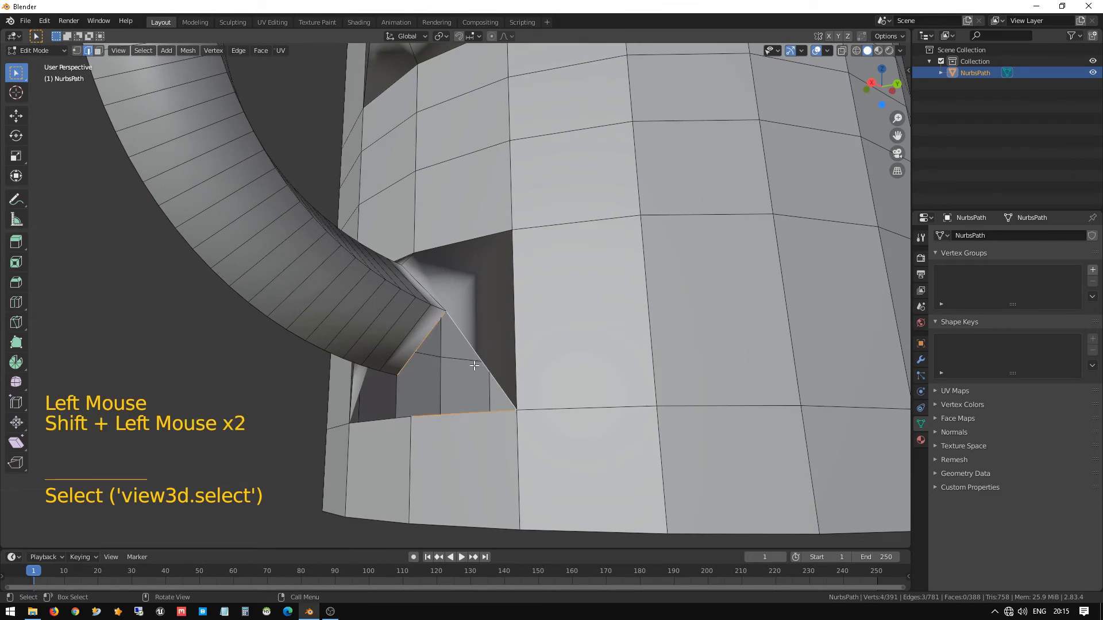
{"action": "key", "text": "f"}
Close the remaining gap beneath the handle's lower end on the front (-Y) half with a face.
{"action": "middle_click_drag", "start_coordinate": [484, 358], "coordinate": [436, 350]}
{"action": "left_click", "coordinate": [436, 349]}
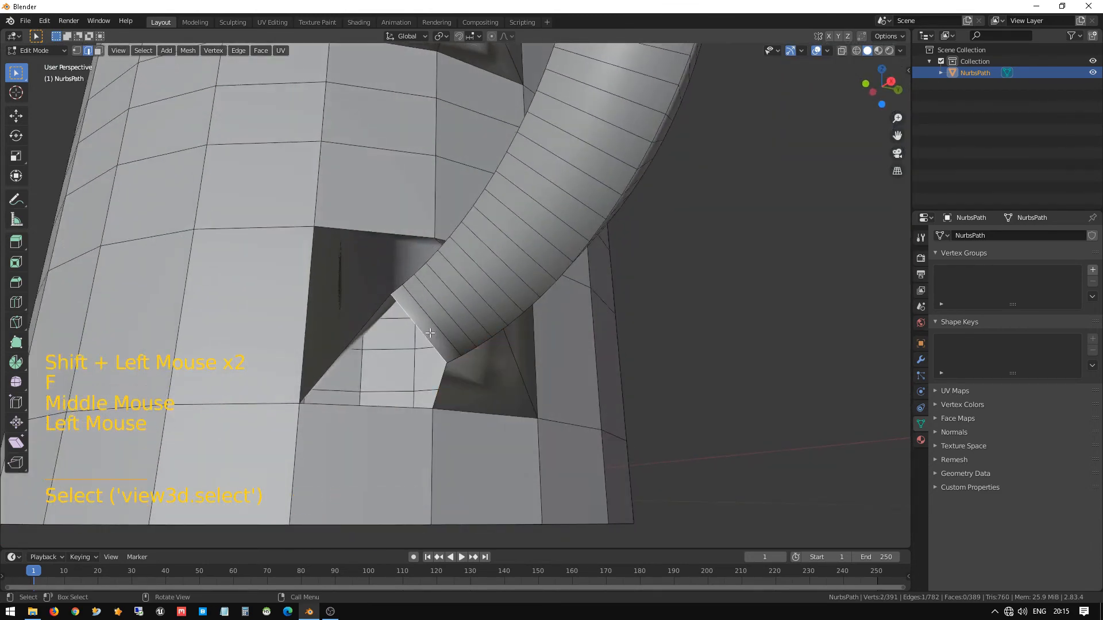
{"action": "left_click", "coordinate": [365, 320], "text": "shift"}
{"action": "left_click", "coordinate": [382, 378], "text": "shift"}
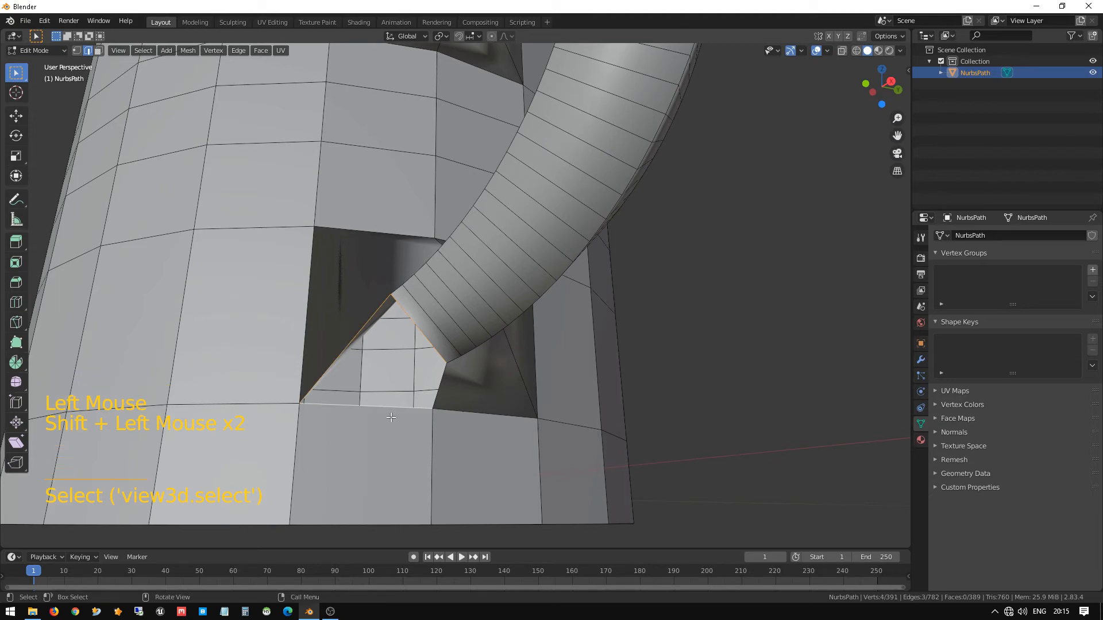
{"action": "key", "text": "f"}
Recalculate the normals of the whole mug mesh to the outside and clear the selection.
{"action": "middle_click_drag", "start_coordinate": [391, 418], "coordinate": [451, 352]}
{"action": "scroll", "coordinate": [439, 360], "scroll_direction": "down", "scroll_amount": 4}
{"action": "scroll", "coordinate": [412, 279], "scroll_direction": "down", "scroll_amount": 1}
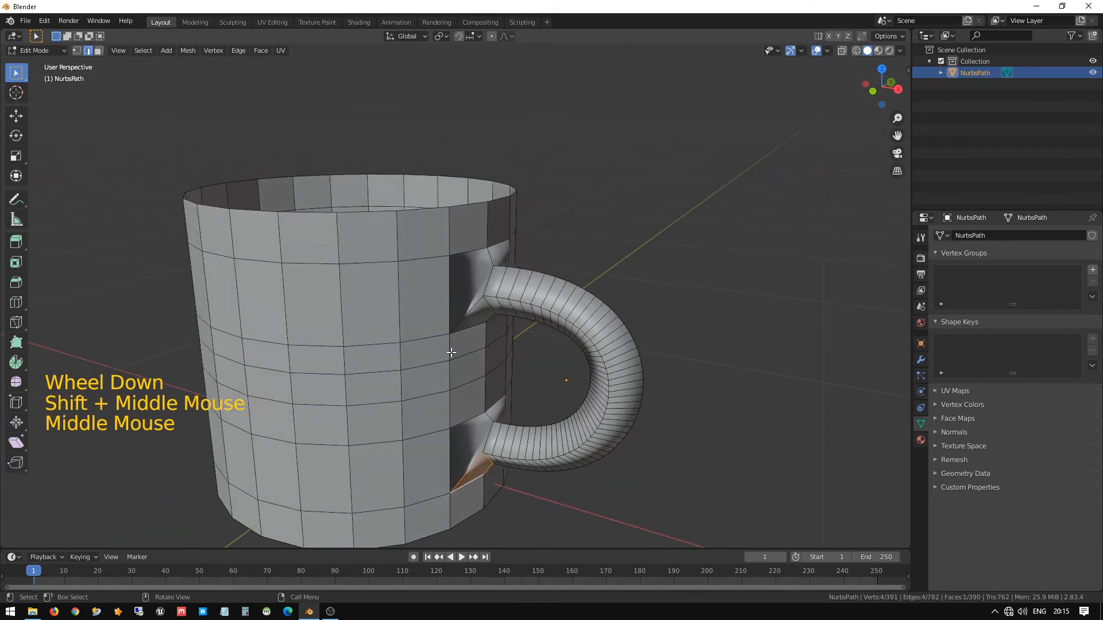
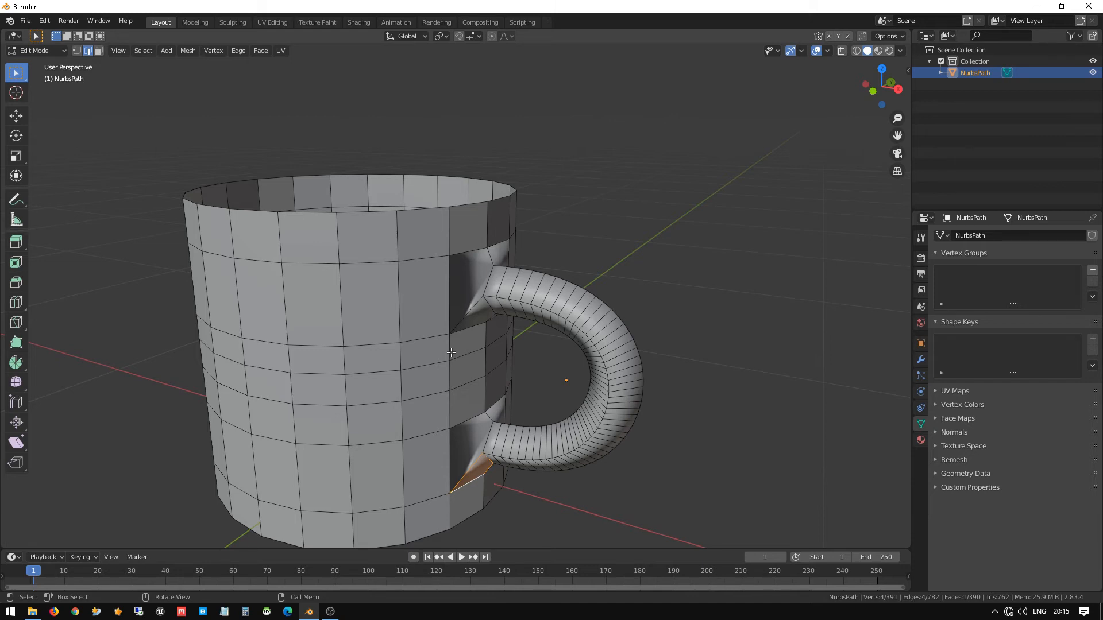
{"action": "key", "text": "a"}
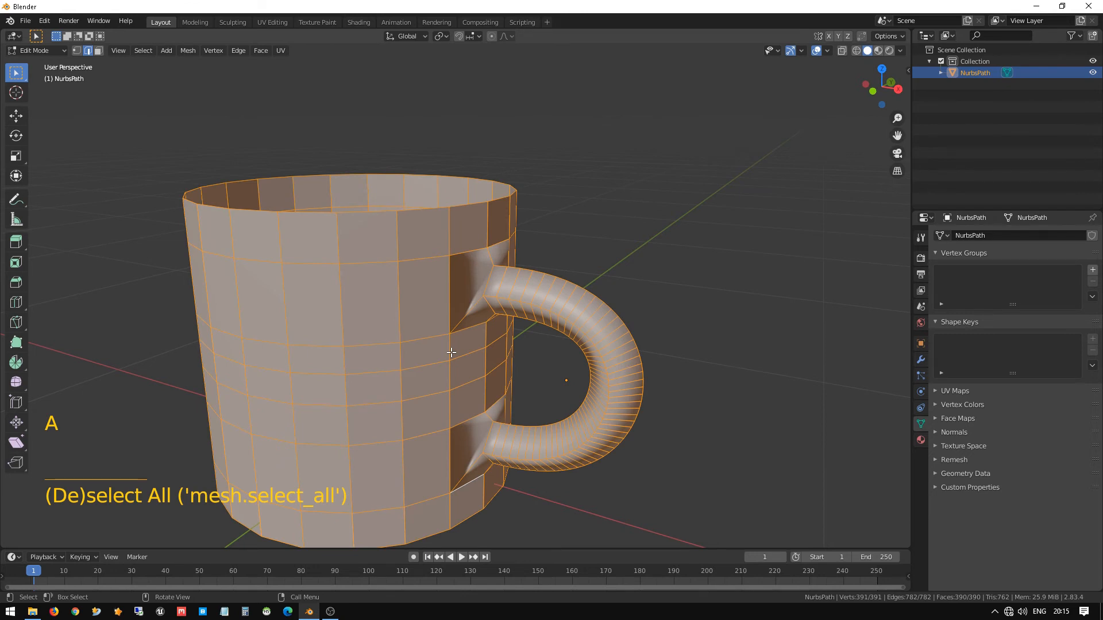
{"action": "key", "text": "alt"}
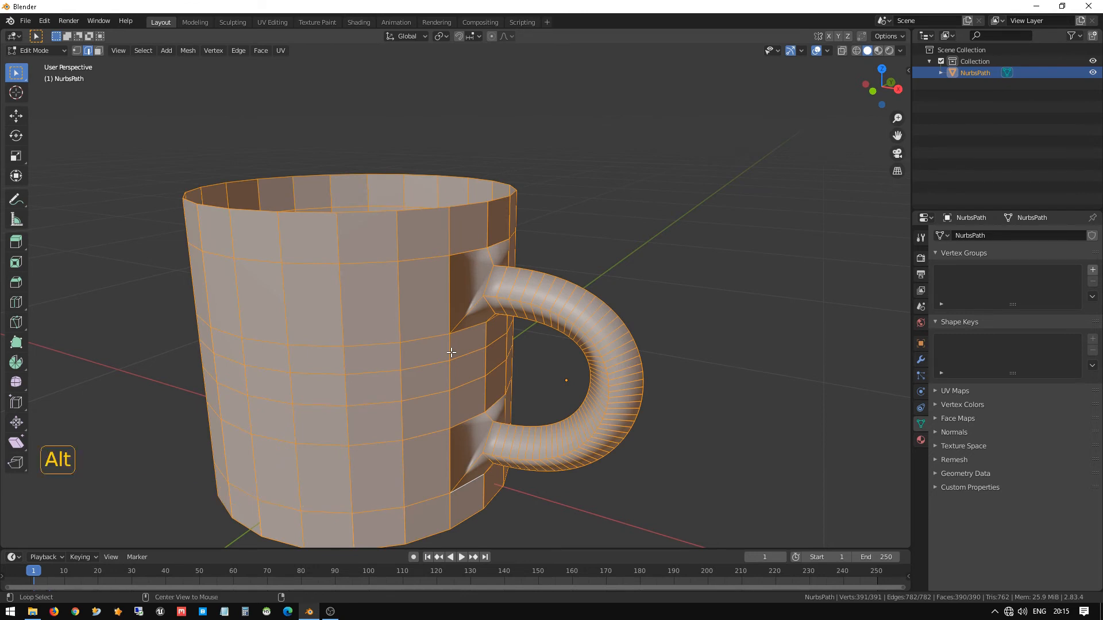
{"action": "key", "text": "alt+n"}
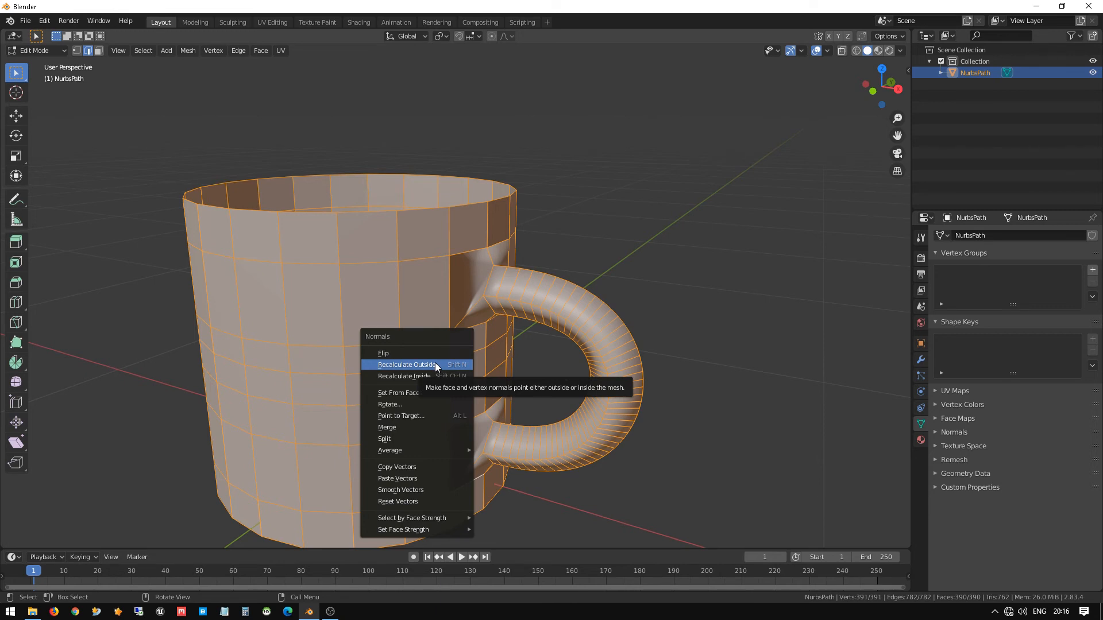
{"action": "left_click", "coordinate": [435, 364]}
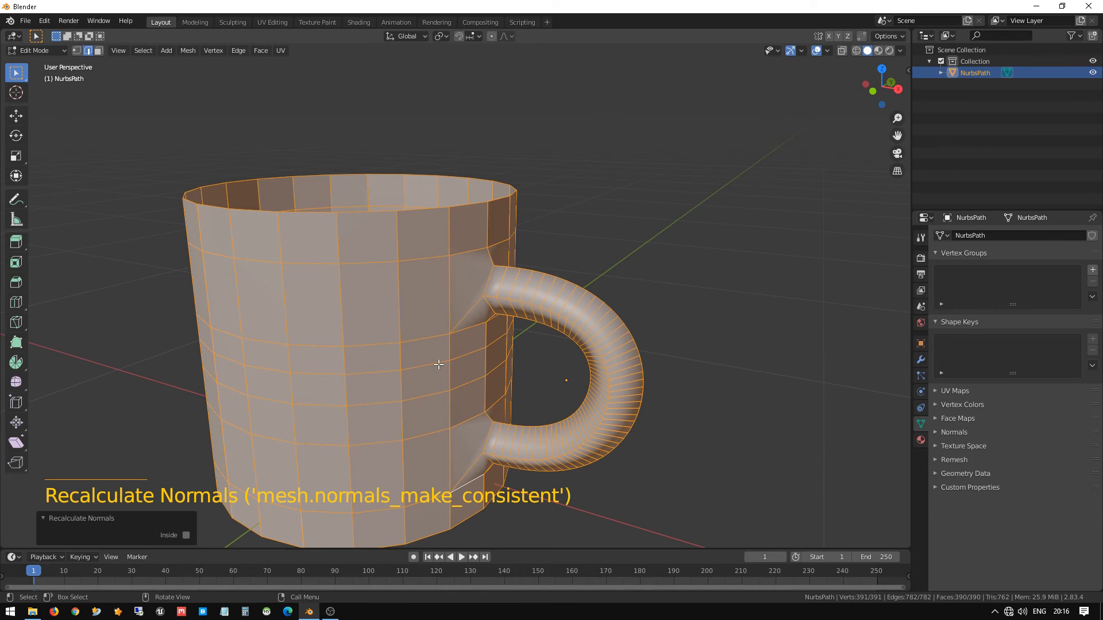
{"action": "key", "text": "a"}
{"action": "key", "text": "a"}
{"action": "key", "text": "a"}
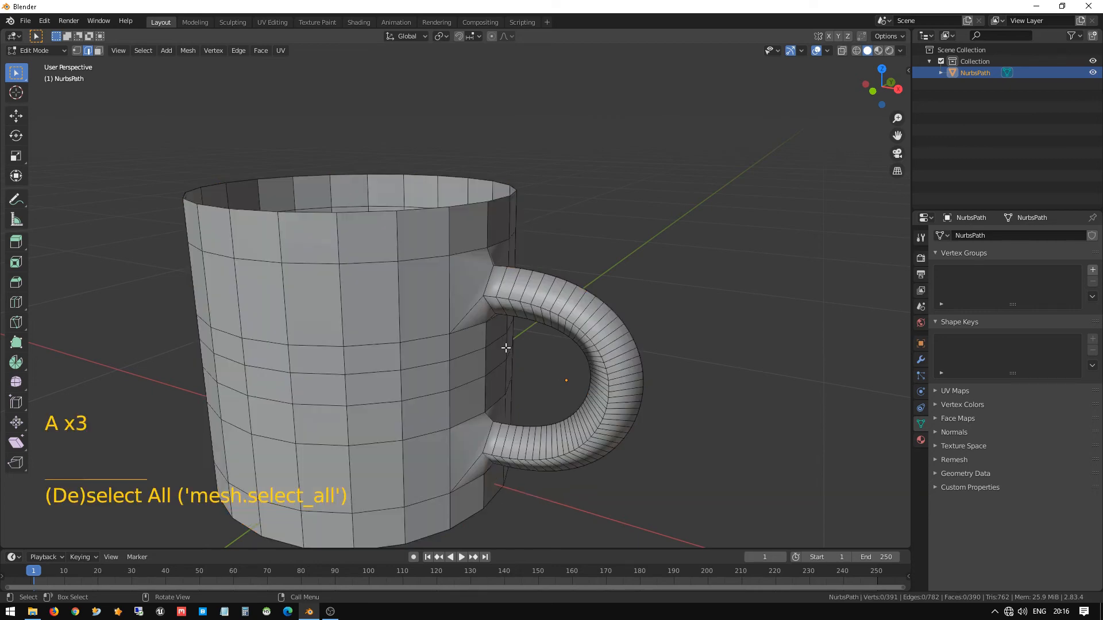
Inspect the handle joints and mug body from several sides, ending in the front orthographic view.
{"action": "middle_click_drag", "start_coordinate": [499, 298], "coordinate": [396, 296]}
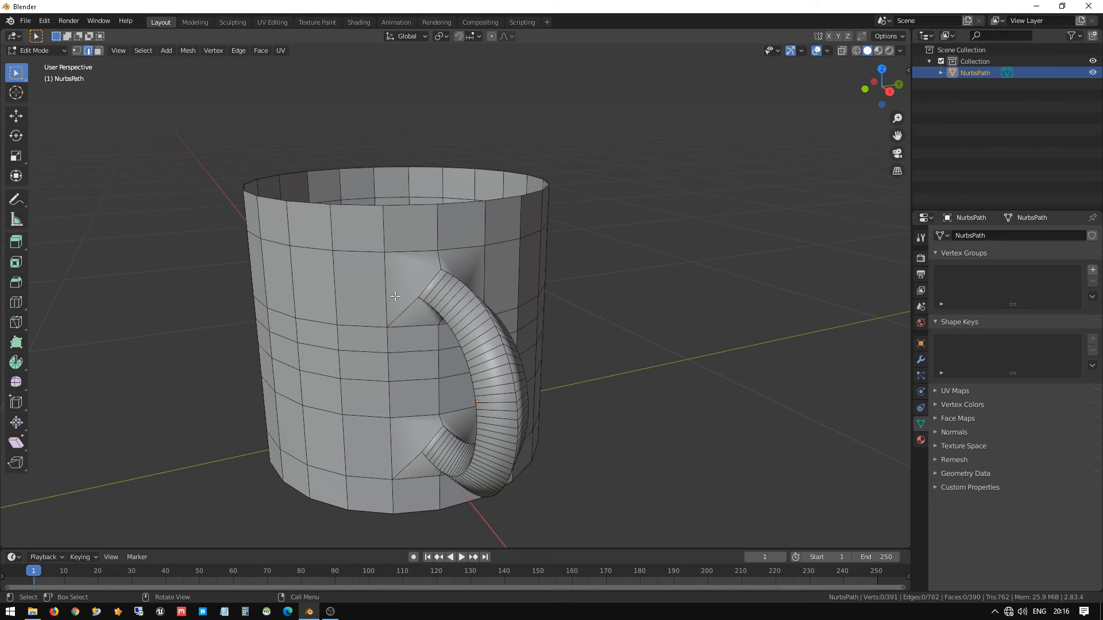
{"action": "middle_click_drag", "start_coordinate": [222, 218], "coordinate": [321, 228]}
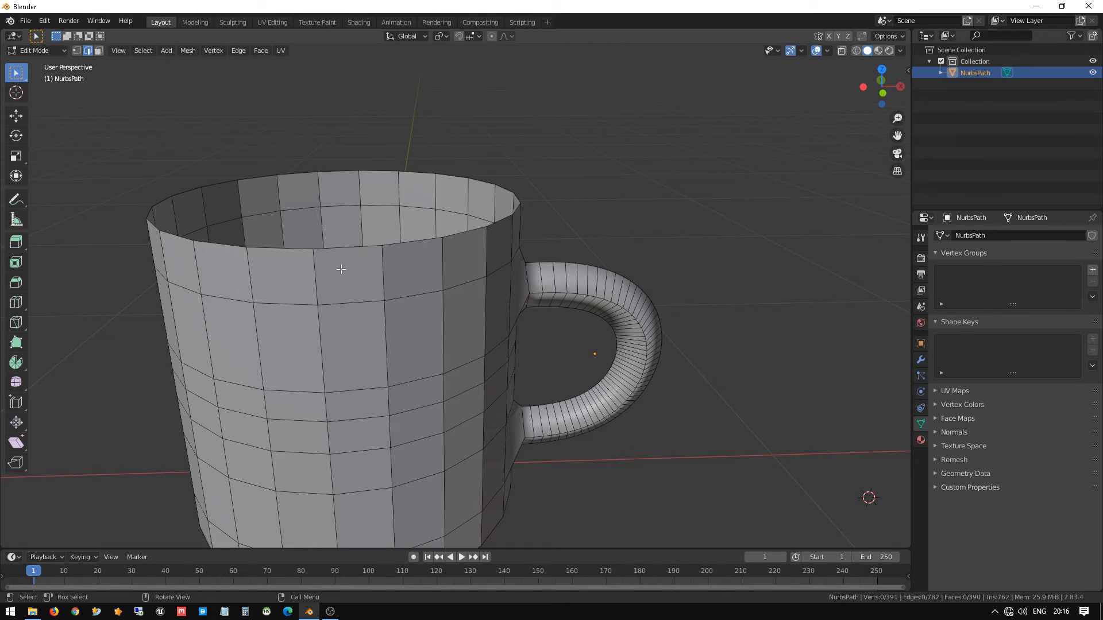
{"action": "middle_click_drag", "start_coordinate": [341, 270], "coordinate": [382, 247]}
{"action": "key", "text": "KP_1"}
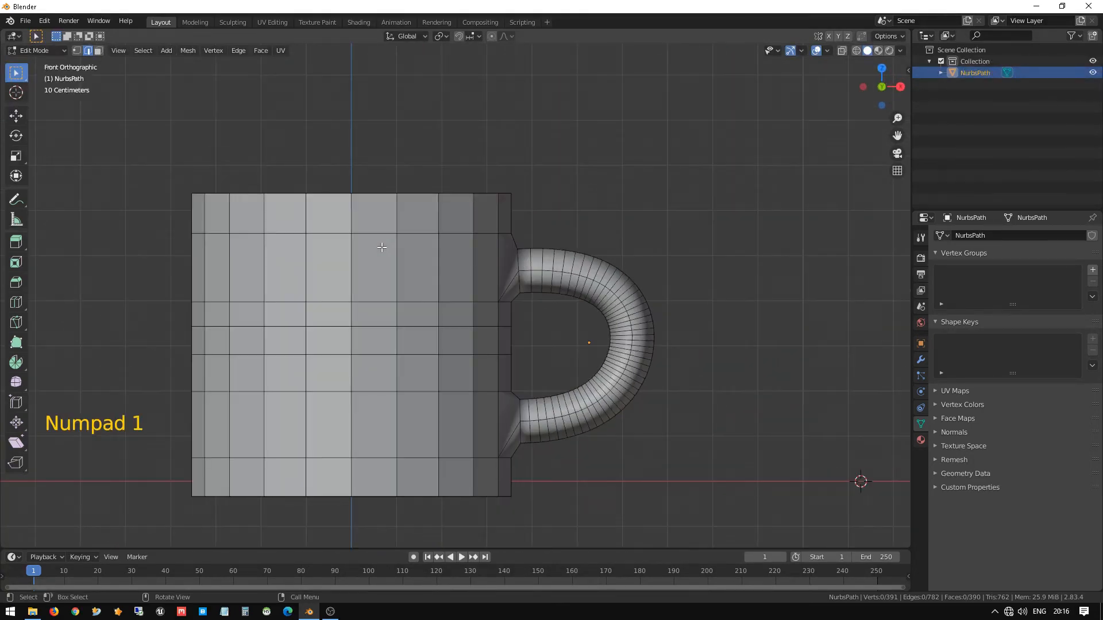
Show the mesh in wireframe with vertex selection and select all vertices of the mug's top rim.
{"action": "key", "text": "z"}
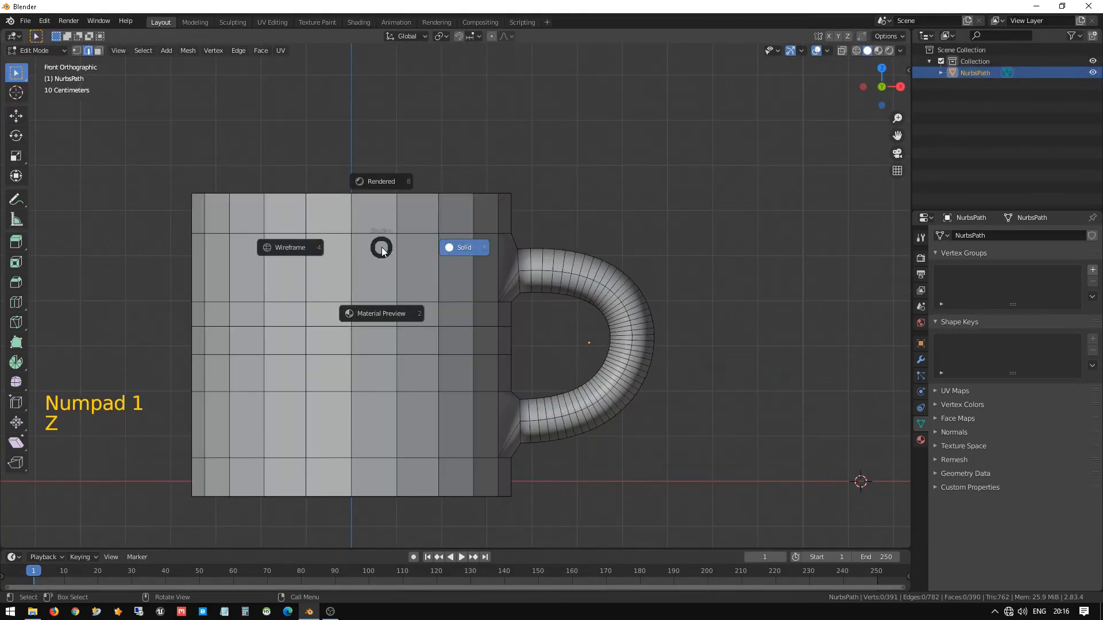
{"action": "left_click", "coordinate": [274, 249]}
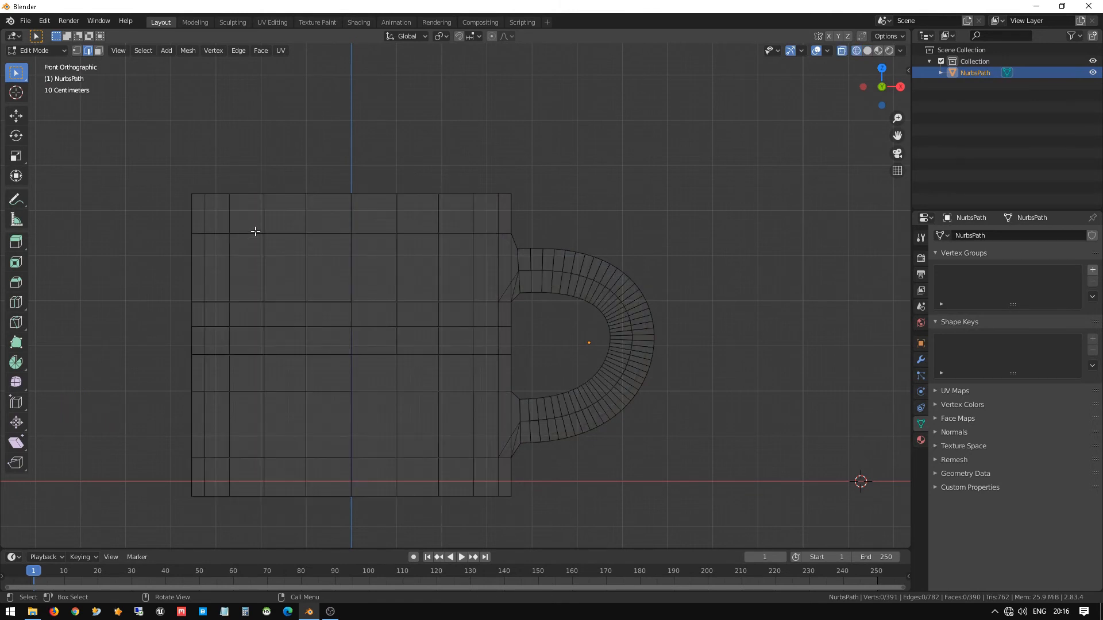
{"action": "key", "text": "1"}
{"action": "left_click", "coordinate": [162, 156]}
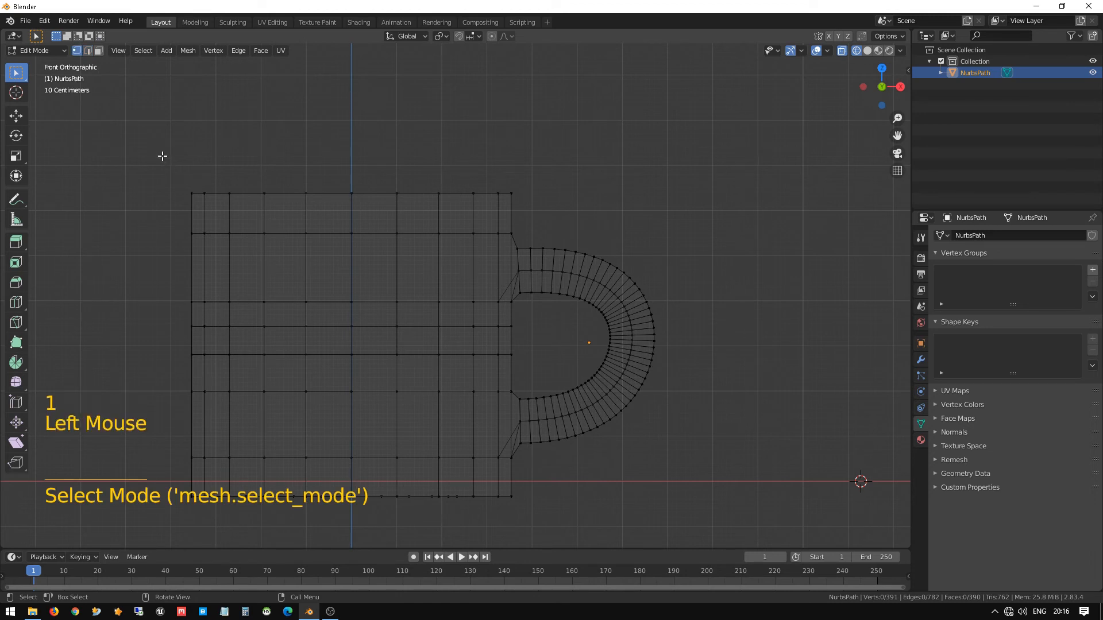
{"action": "left_click_drag", "start_coordinate": [161, 155], "coordinate": [548, 217]}
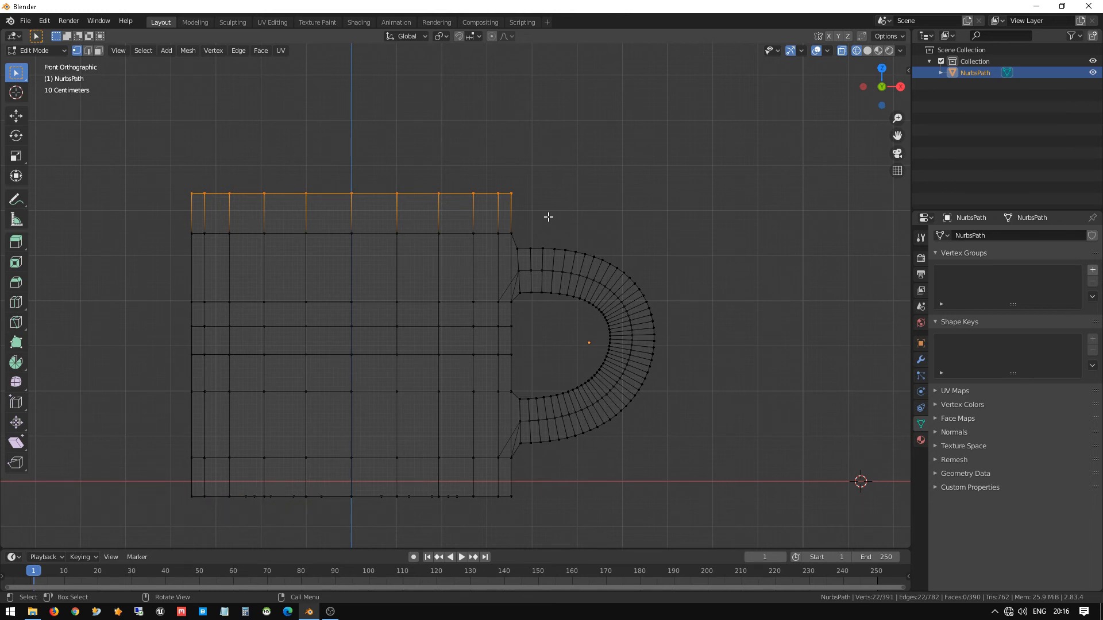
{"action": "key", "text": "e"}
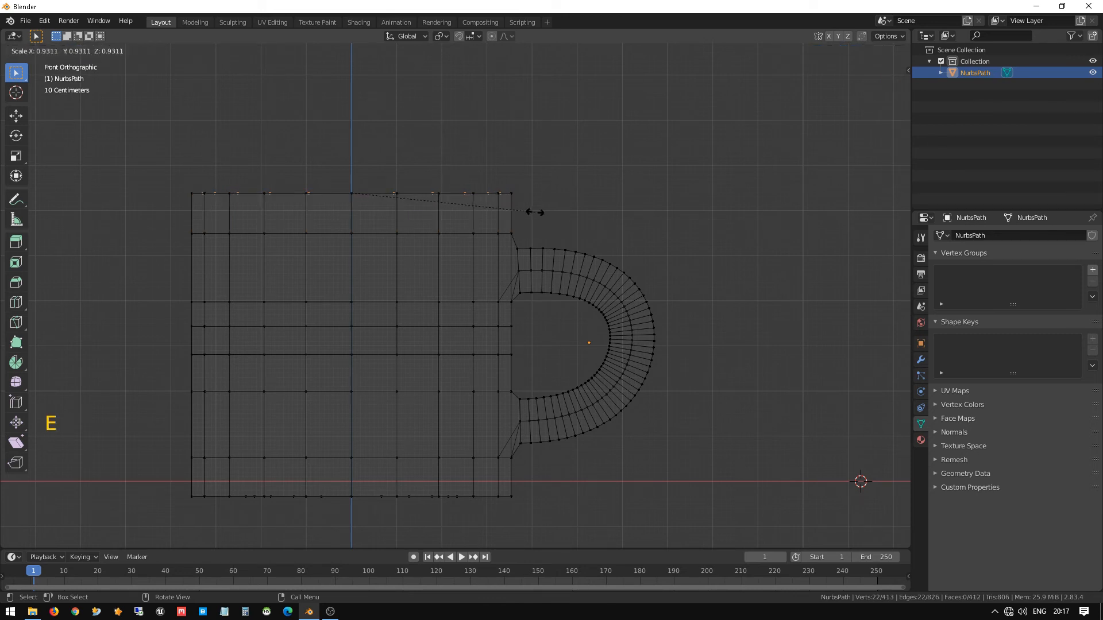
{"action": "left_click", "coordinate": [516, 206]}
{"action": "key", "text": "ctrl+z"}
{"action": "key", "text": "ctrl+z"}
{"action": "key", "text": "ctrl+z"}
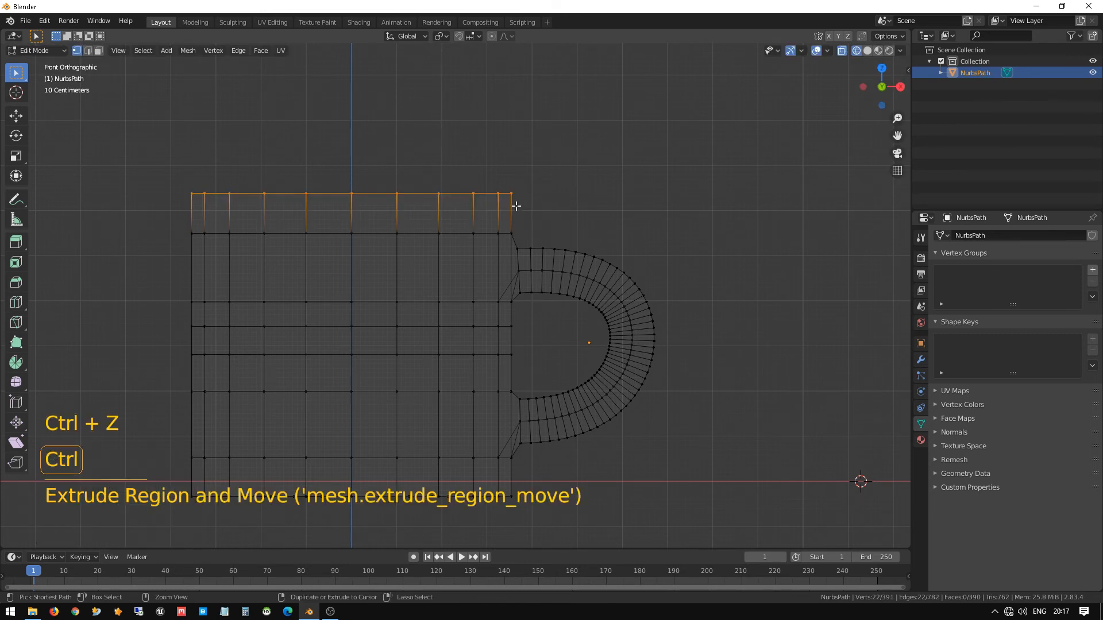
{"action": "middle_click_drag", "start_coordinate": [409, 167], "coordinate": [361, 180]}
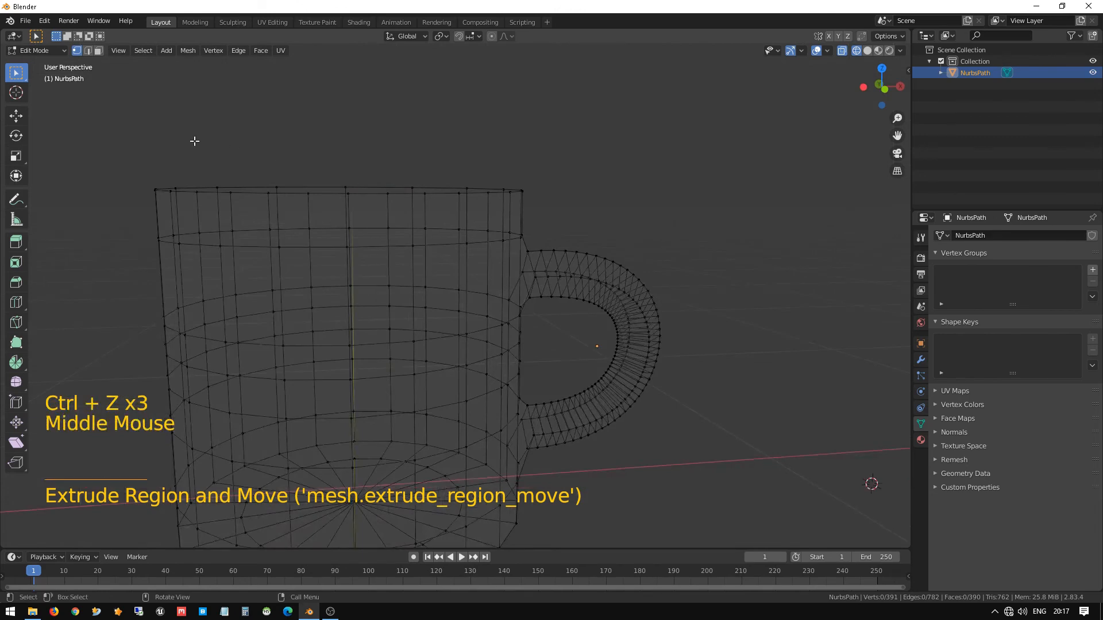
Select the mug's whole top rim loop and extrude it inward at a scale of about 0.849.
{"action": "key", "text": "KP_1"}
{"action": "left_click_drag", "start_coordinate": [163, 143], "coordinate": [553, 230]}
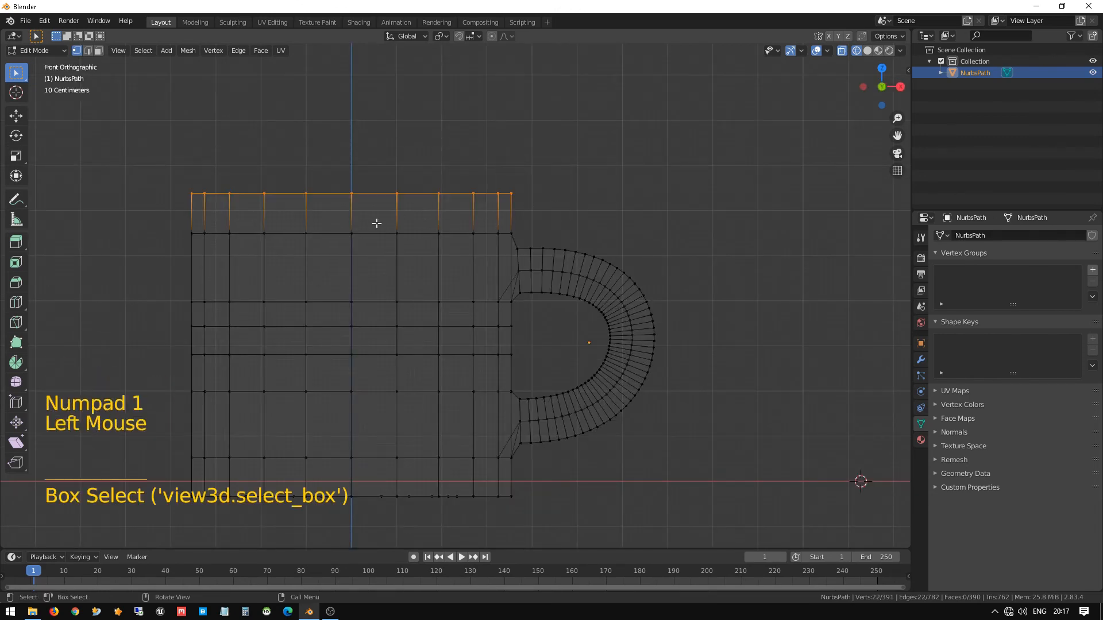
{"action": "middle_click_drag", "start_coordinate": [376, 223], "coordinate": [399, 253]}
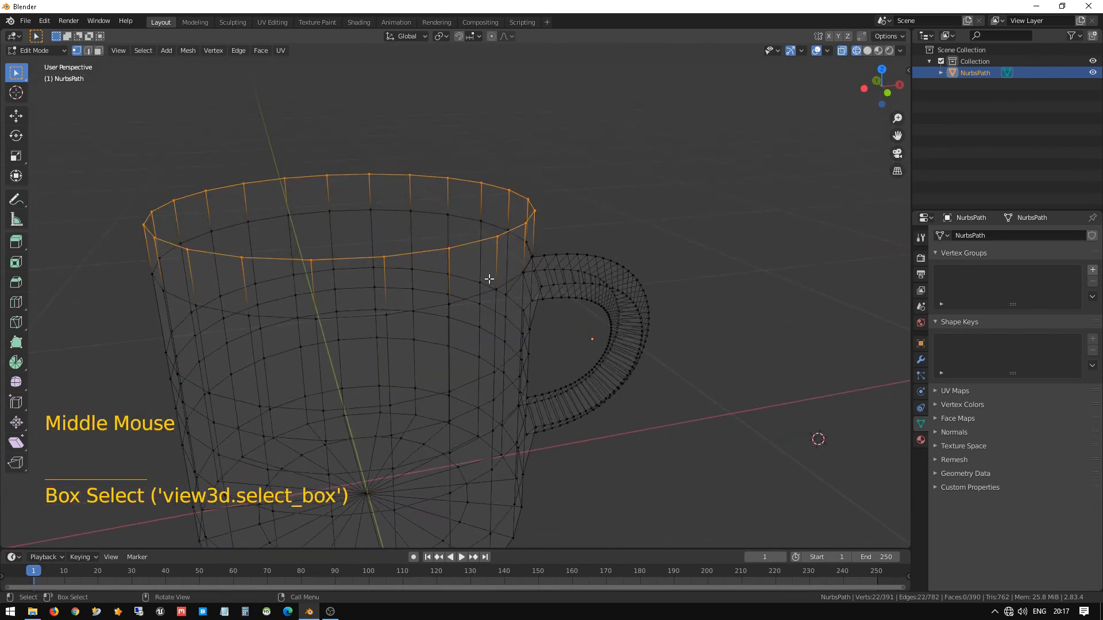
{"action": "key", "text": "e"}
{"action": "key", "text": "s"}
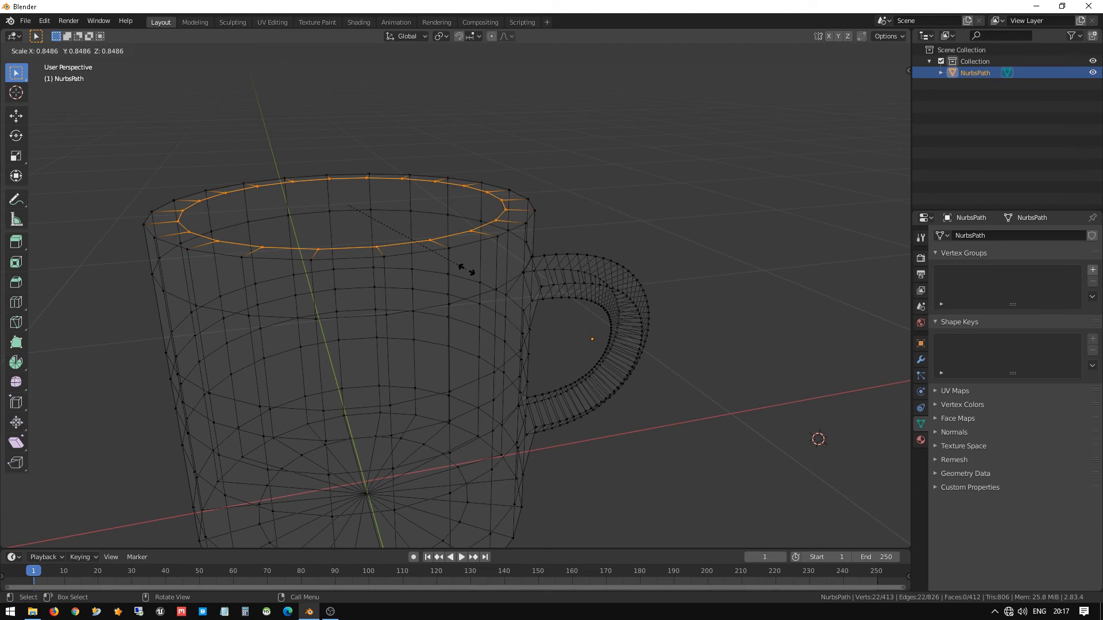
{"action": "left_click", "coordinate": [466, 270]}
Extrude the inner rim loop straight down along Z twice, by about 8.9 cm and about 15.1 cm, following the outer edge loops.
{"action": "middle_click_drag", "start_coordinate": [481, 205], "coordinate": [461, 183]}
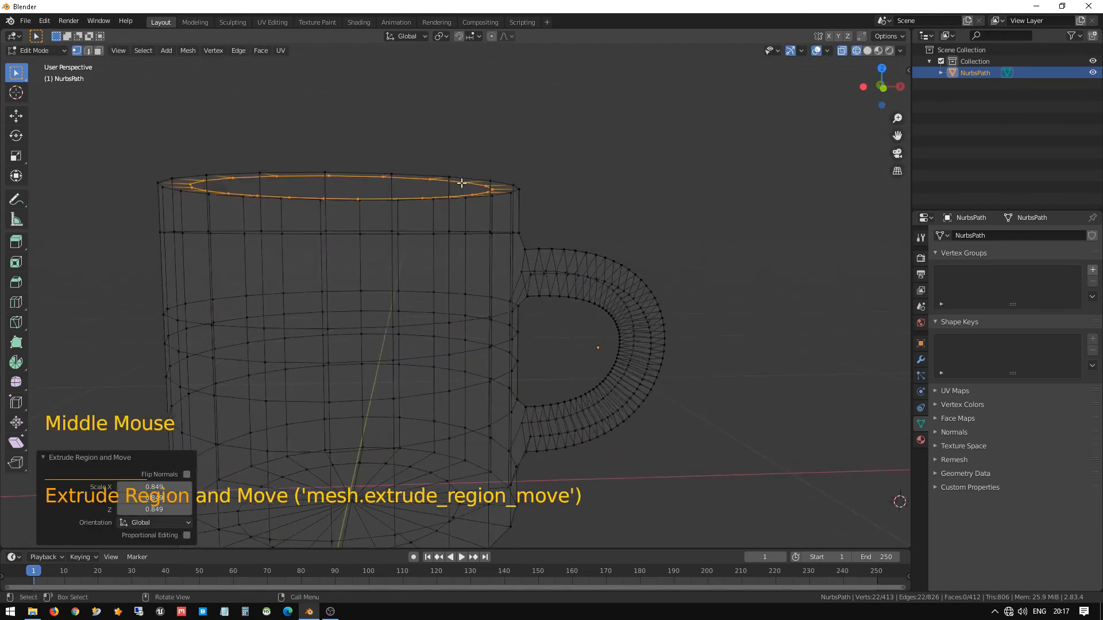
{"action": "key", "text": "KP_1"}
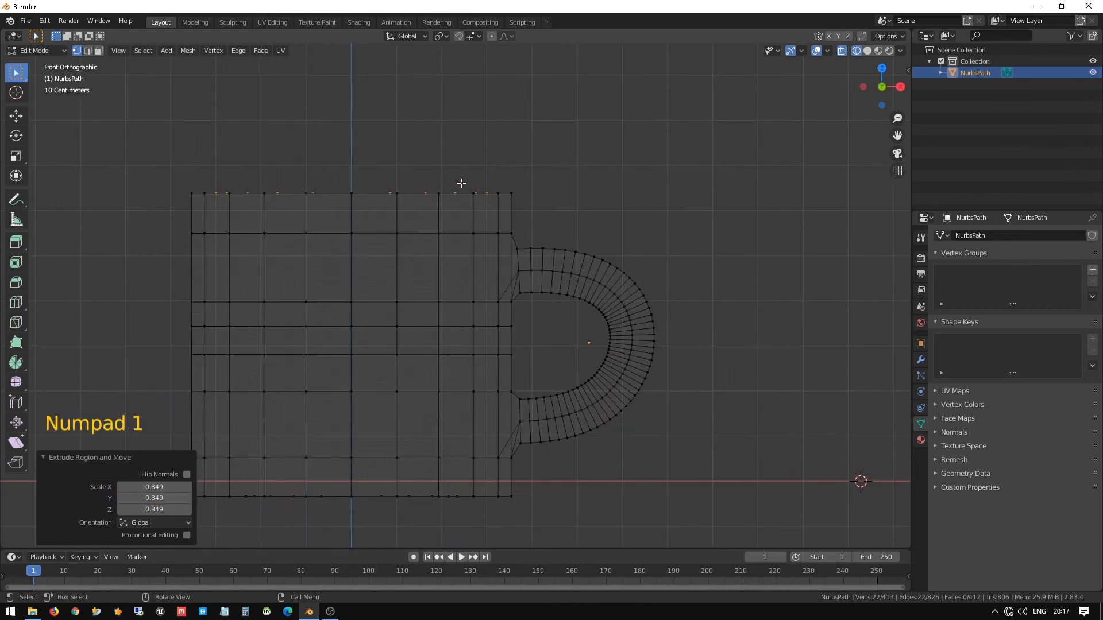
{"action": "key", "text": "e"}
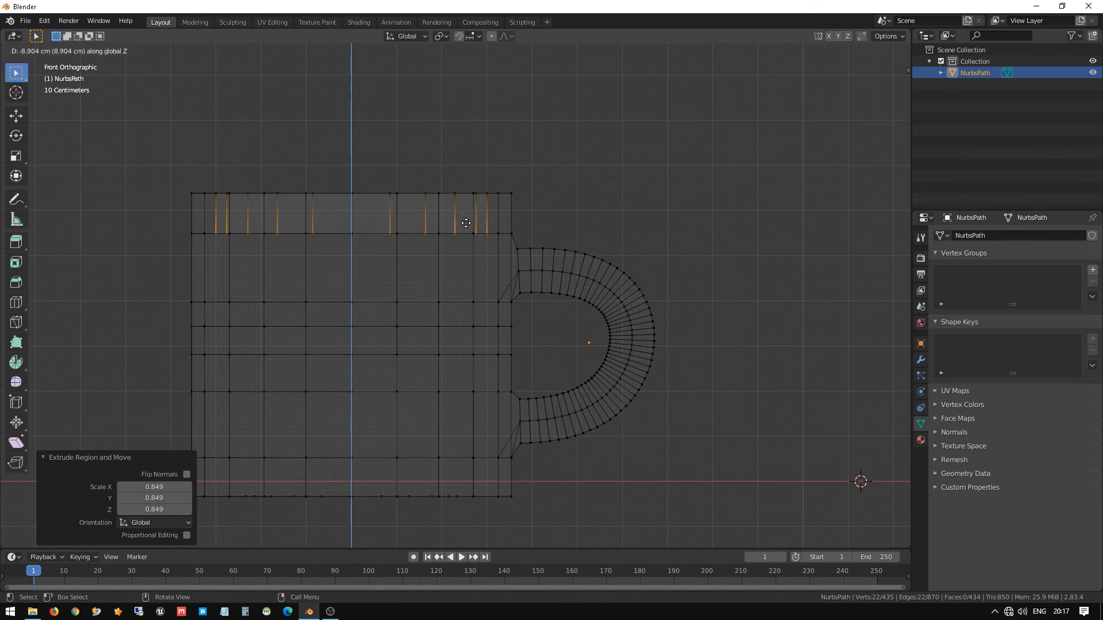
{"action": "left_click", "coordinate": [466, 223]}
{"action": "key", "text": "e"}
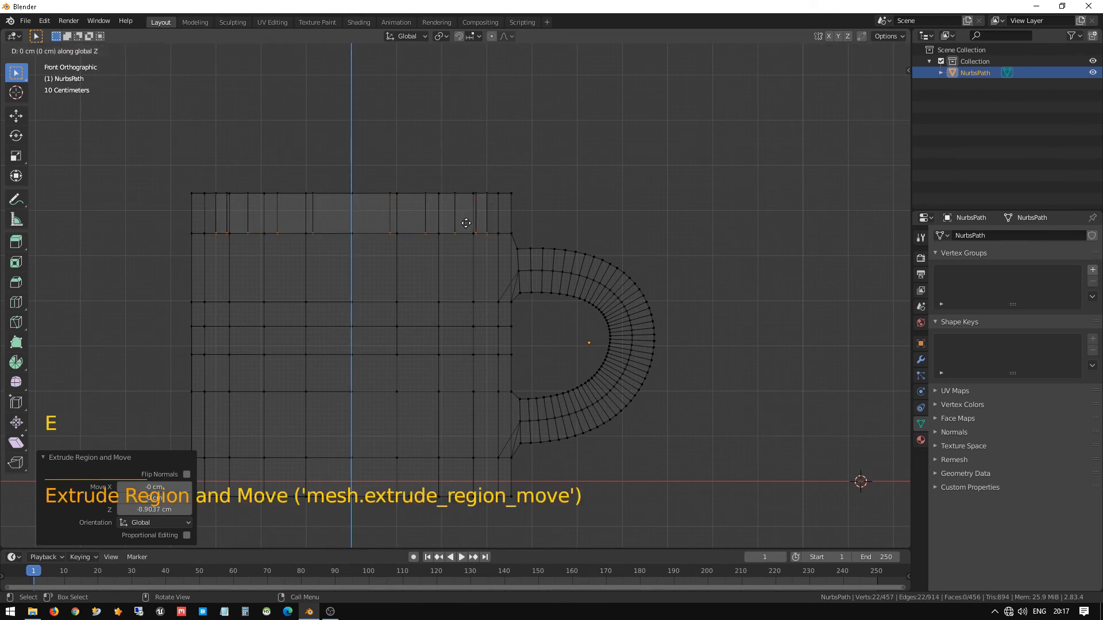
{"action": "left_click", "coordinate": [463, 291]}
Extrude the inner wall down about 11.6 cm along Z and scale its new loop to about 0.953.
{"action": "key", "text": "e"}
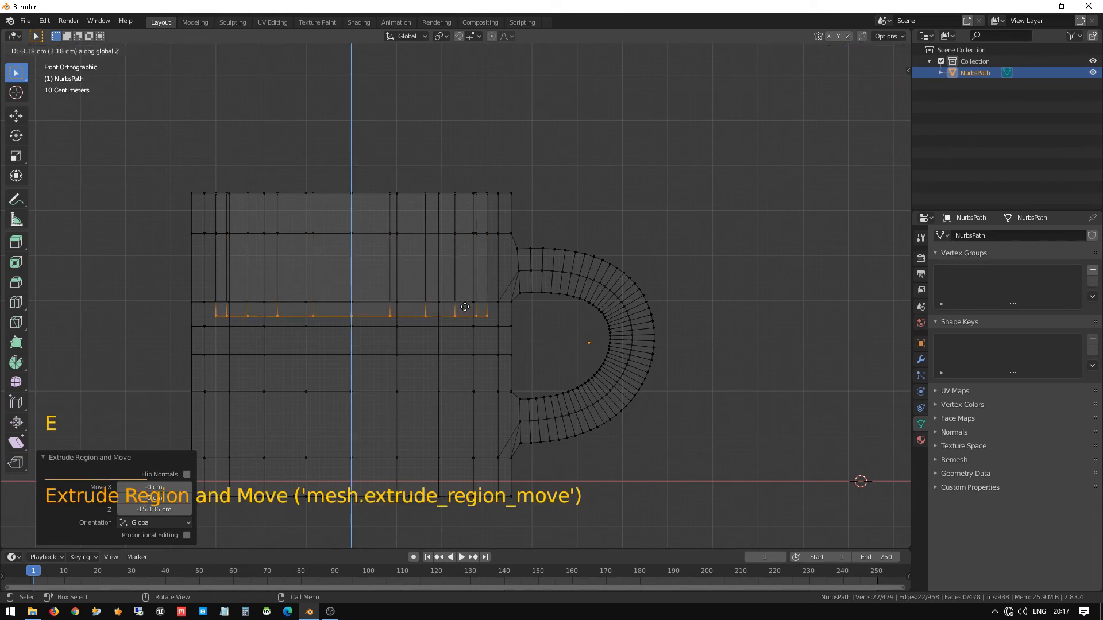
{"action": "left_click", "coordinate": [470, 344]}
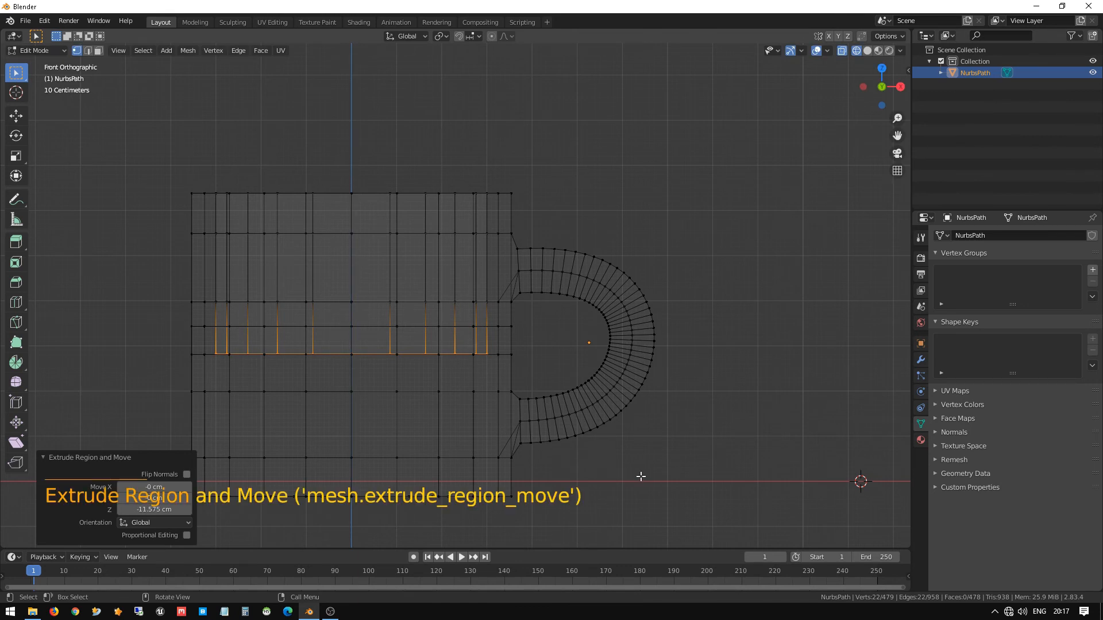
{"action": "key", "text": "s"}
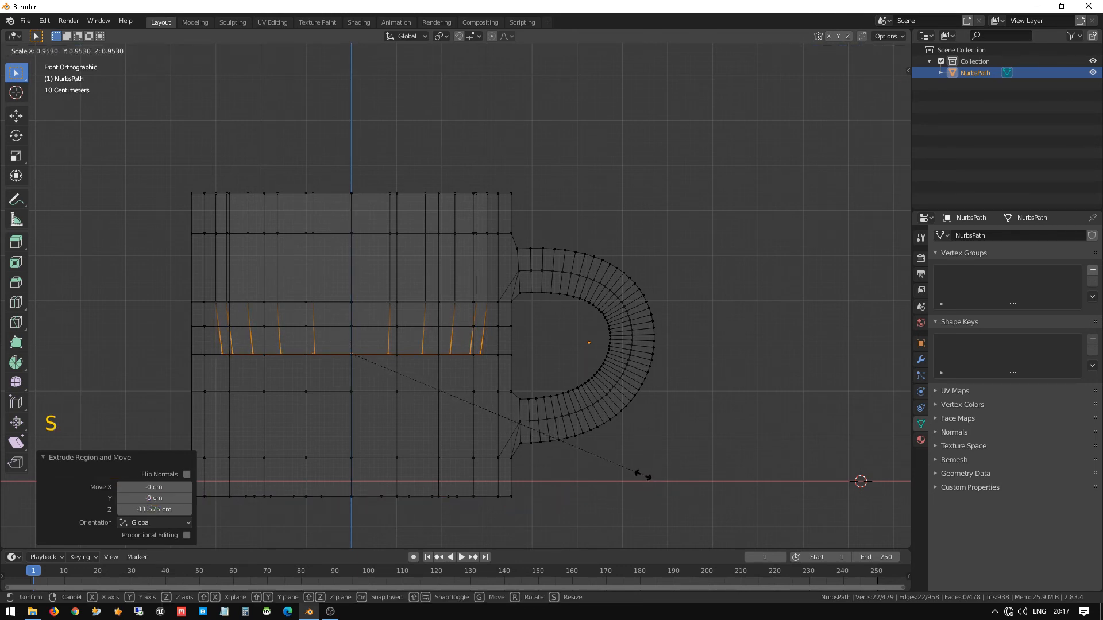
{"action": "left_click", "coordinate": [642, 476]}
Extrude the inner wall another 8.3 cm or so down along Z and scale the new loop to about 0.945.
{"action": "key", "text": "e"}
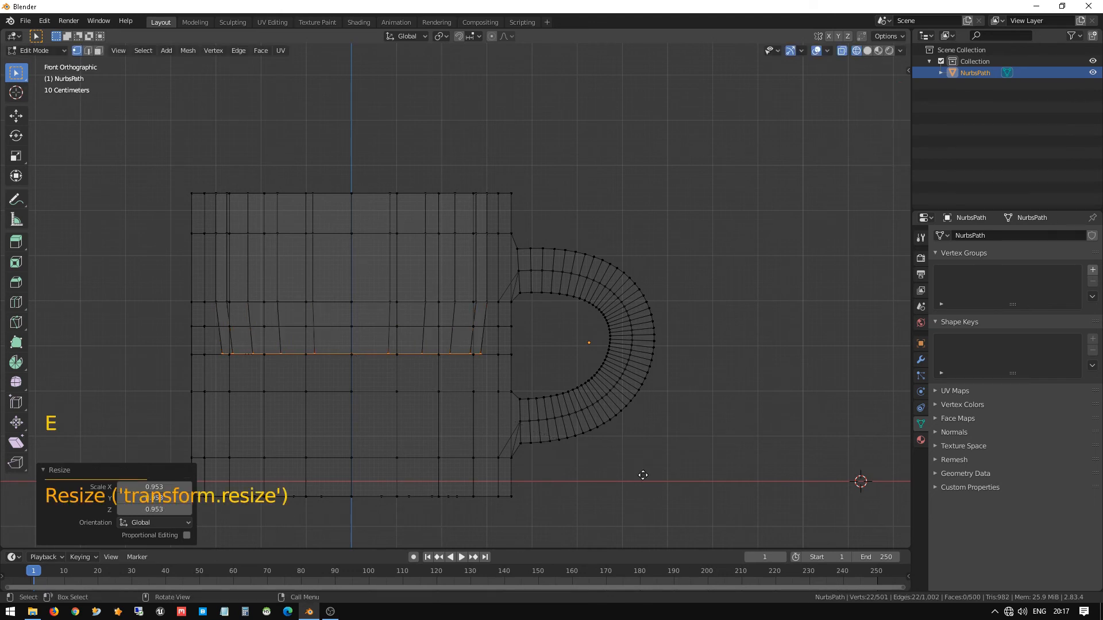
{"action": "left_click", "coordinate": [640, 511]}
{"action": "key", "text": "s"}
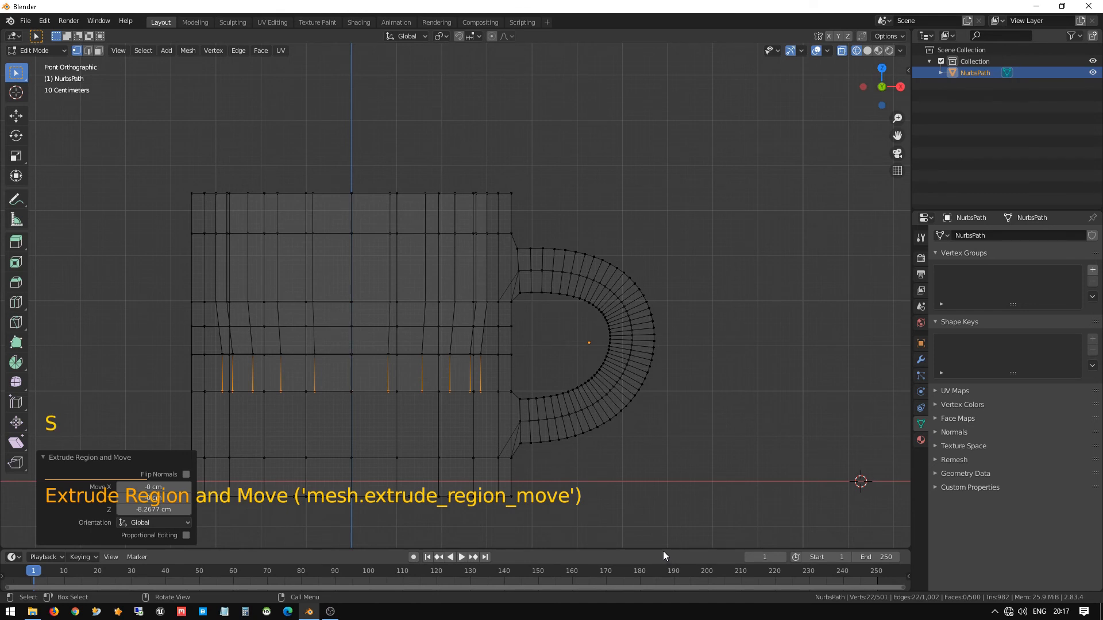
{"action": "key", "text": "s"}
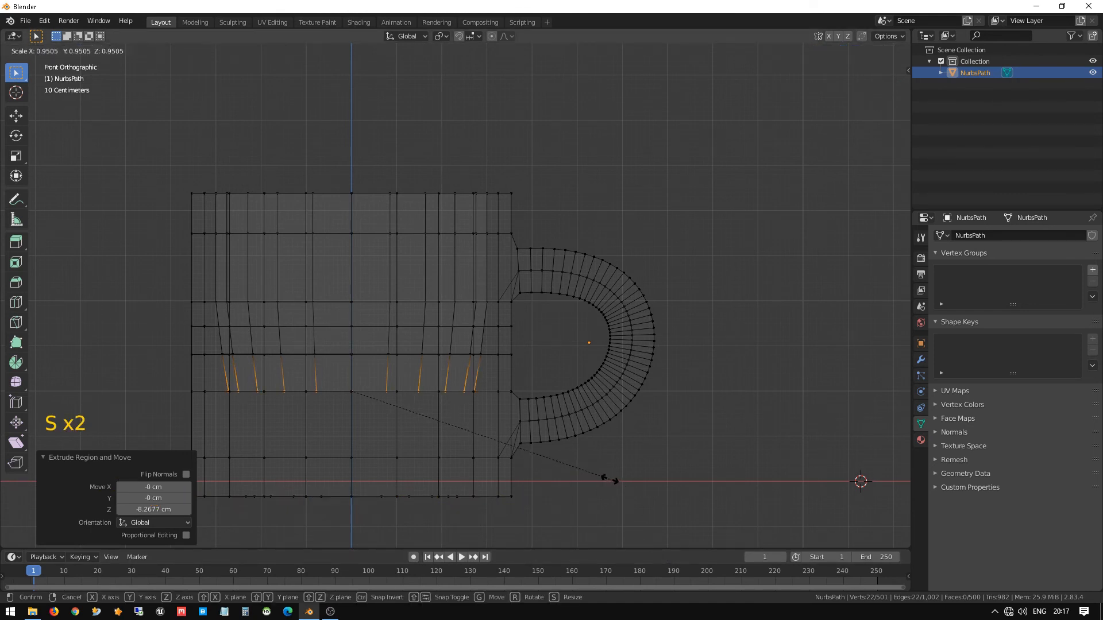
{"action": "left_click", "coordinate": [608, 480]}
Extrude the inner wall down about 14.4 cm along Z to near the mug's base and scale the loop to about 0.892.
{"action": "key", "text": "e"}
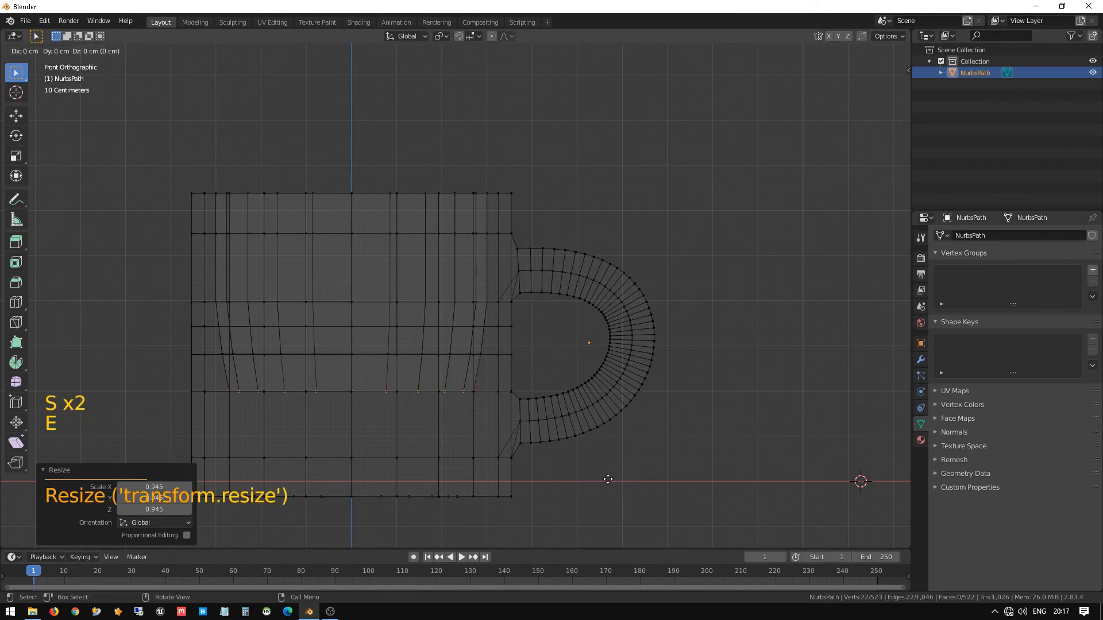
{"action": "key", "text": "z"}
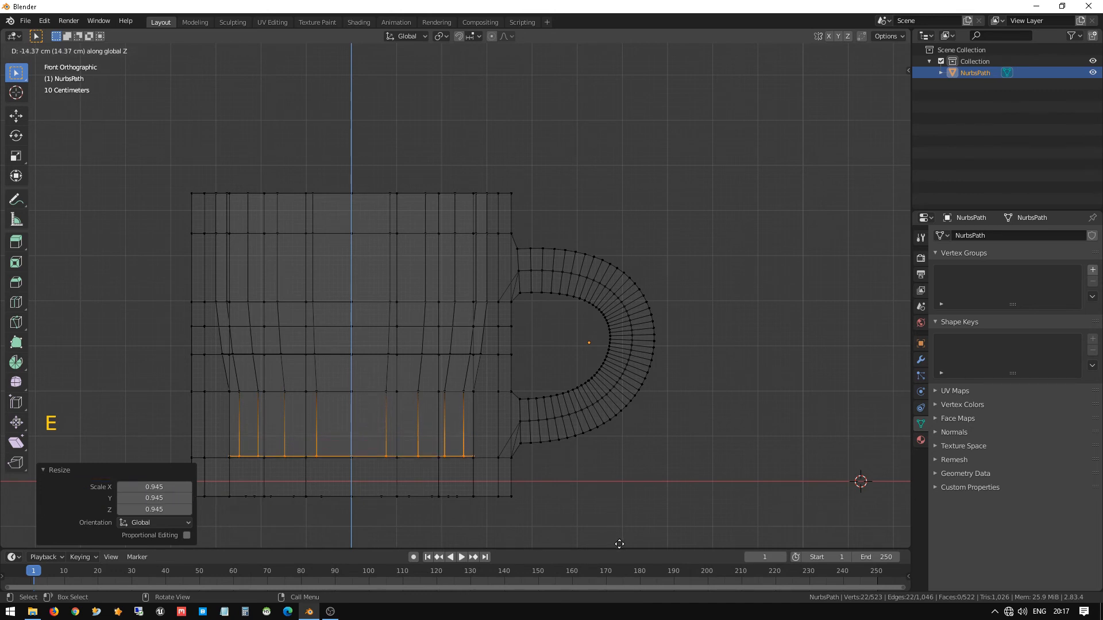
{"action": "left_click", "coordinate": [619, 544]}
{"action": "key", "text": "s"}
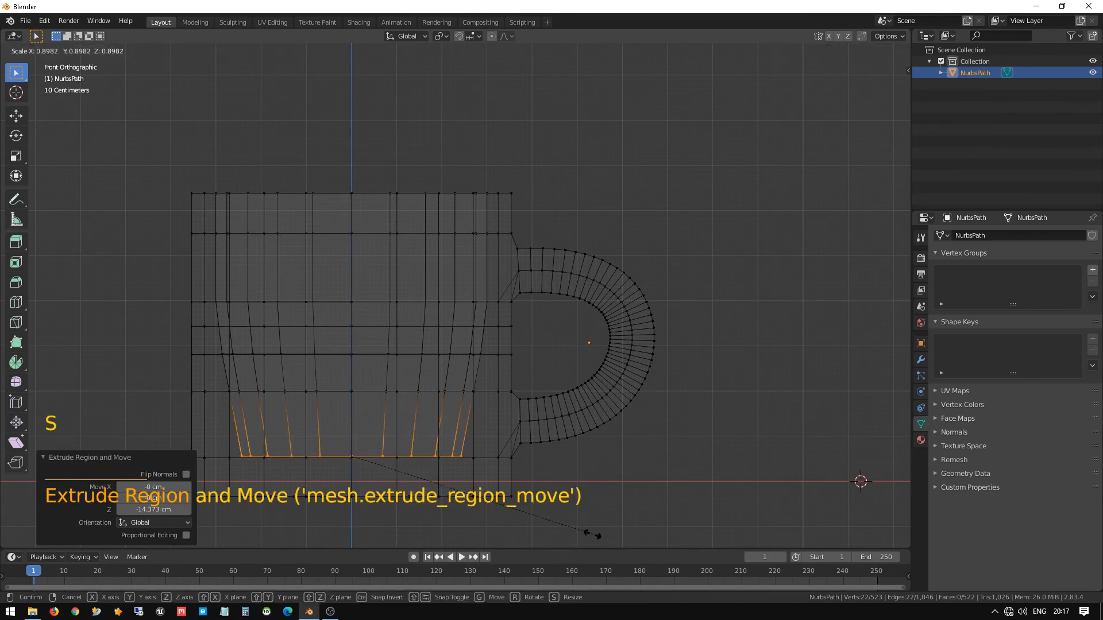
{"action": "left_click", "coordinate": [590, 535]}
Extrude the lowest inner loop inward twice for the inner floor, scaled to about 0.734 and about 0.511.
{"action": "middle_click_drag", "start_coordinate": [403, 300], "coordinate": [424, 222], "text": "shift"}
{"action": "scroll", "coordinate": [433, 302], "scroll_direction": "up", "scroll_amount": 4}
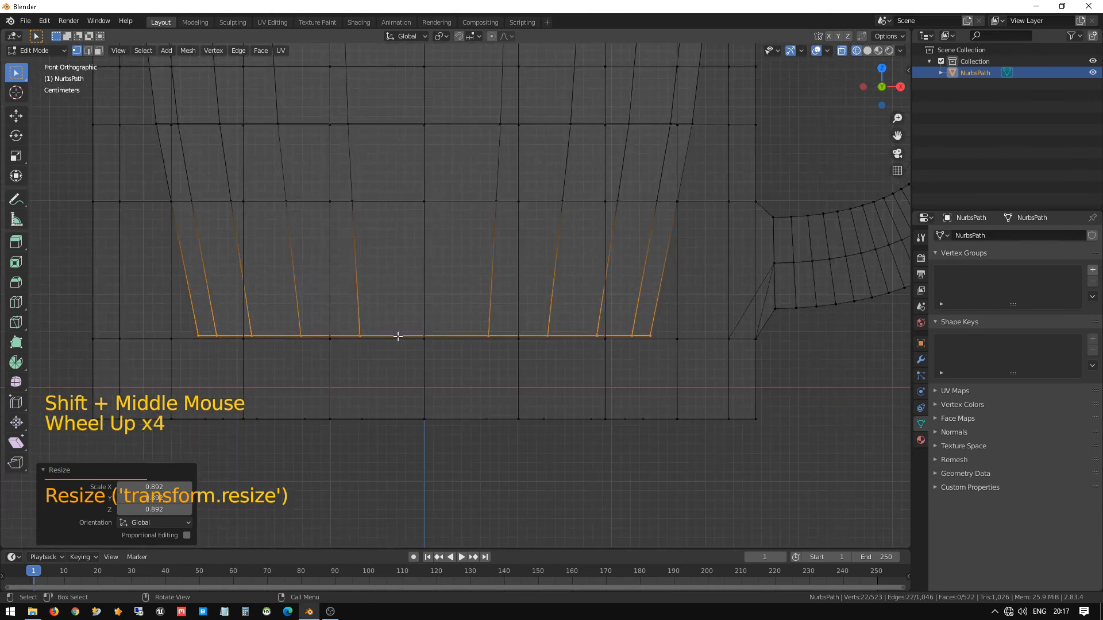
{"action": "middle_click_drag", "start_coordinate": [398, 336], "coordinate": [406, 316]}
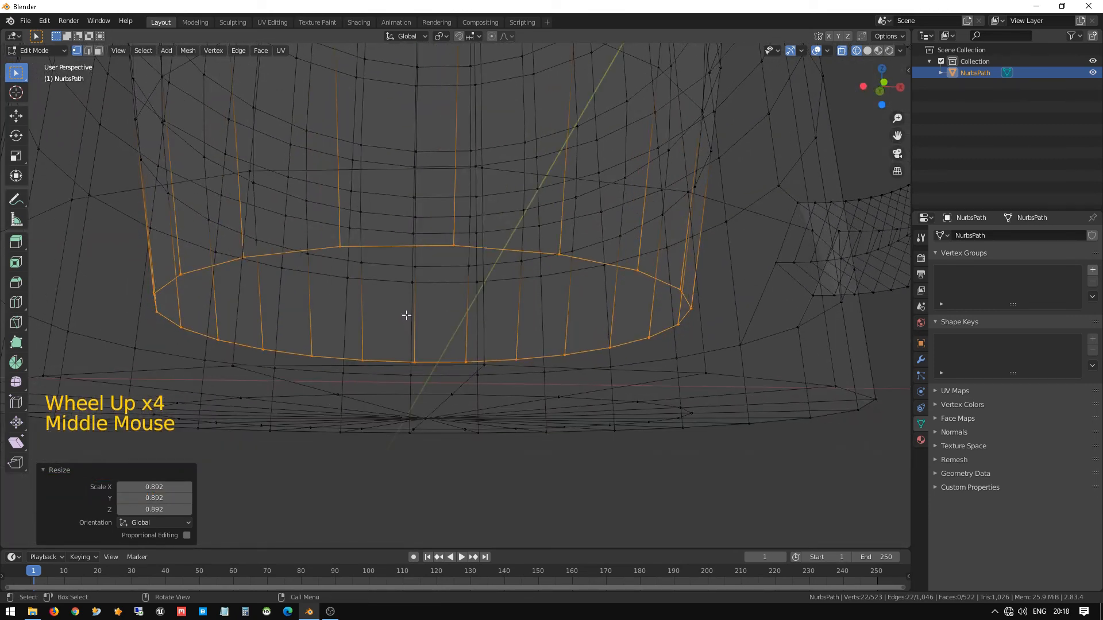
{"action": "key", "text": "e"}
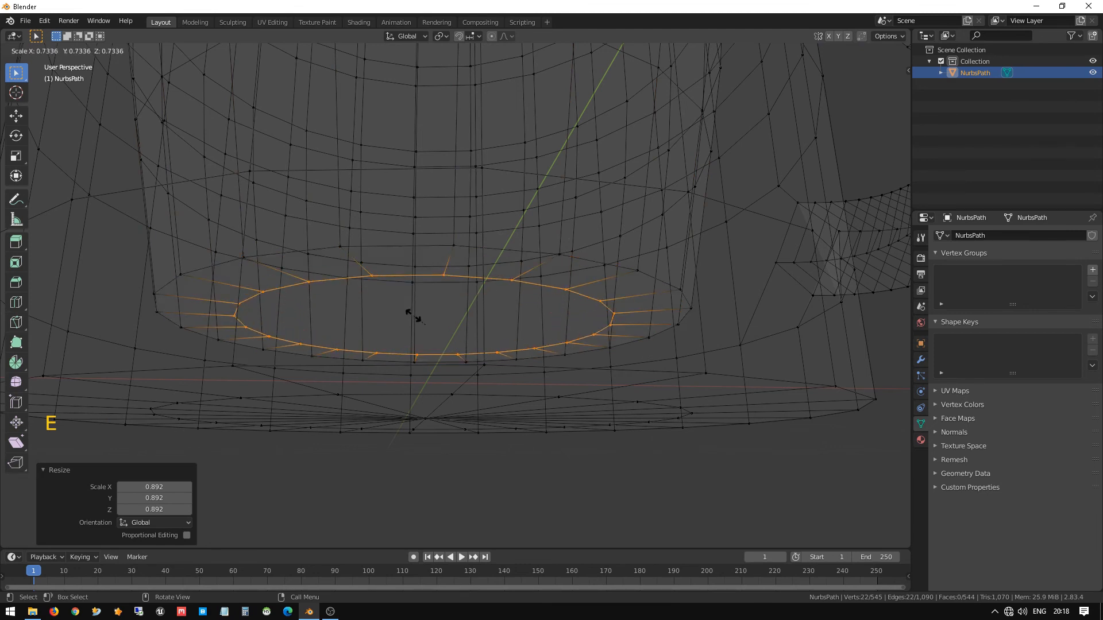
{"action": "left_click", "coordinate": [413, 315]}
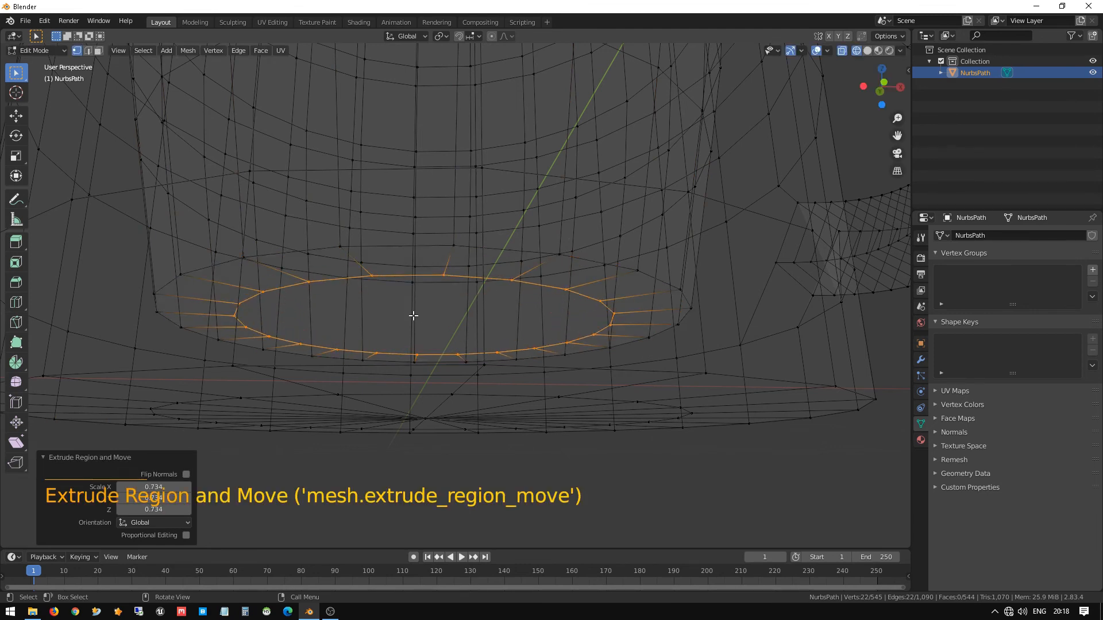
{"action": "key", "text": "e"}
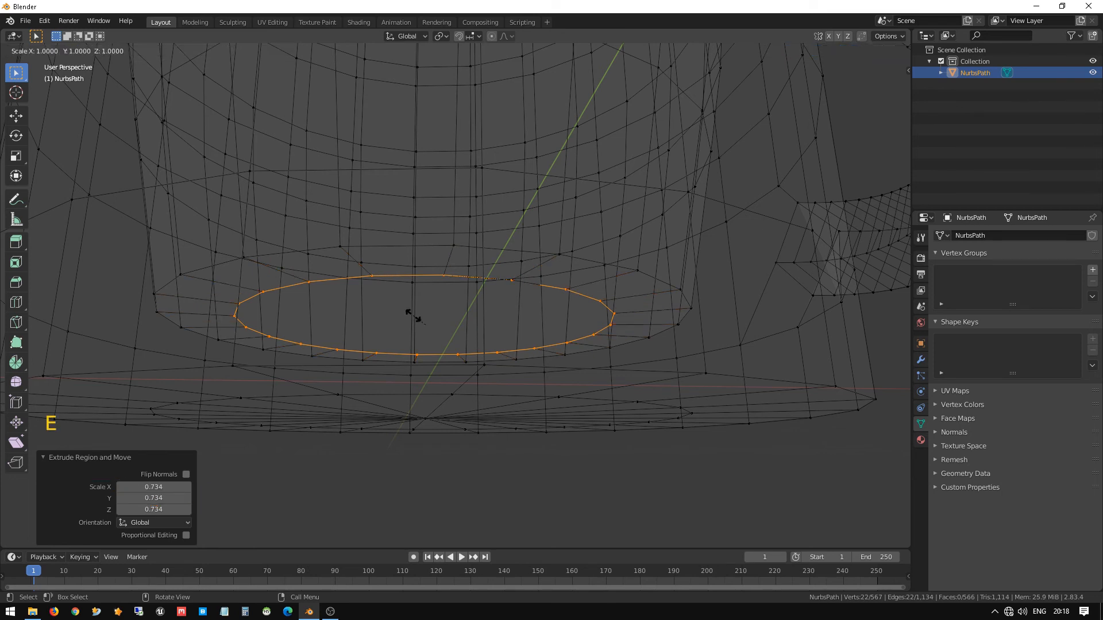
{"action": "left_click", "coordinate": [420, 319]}
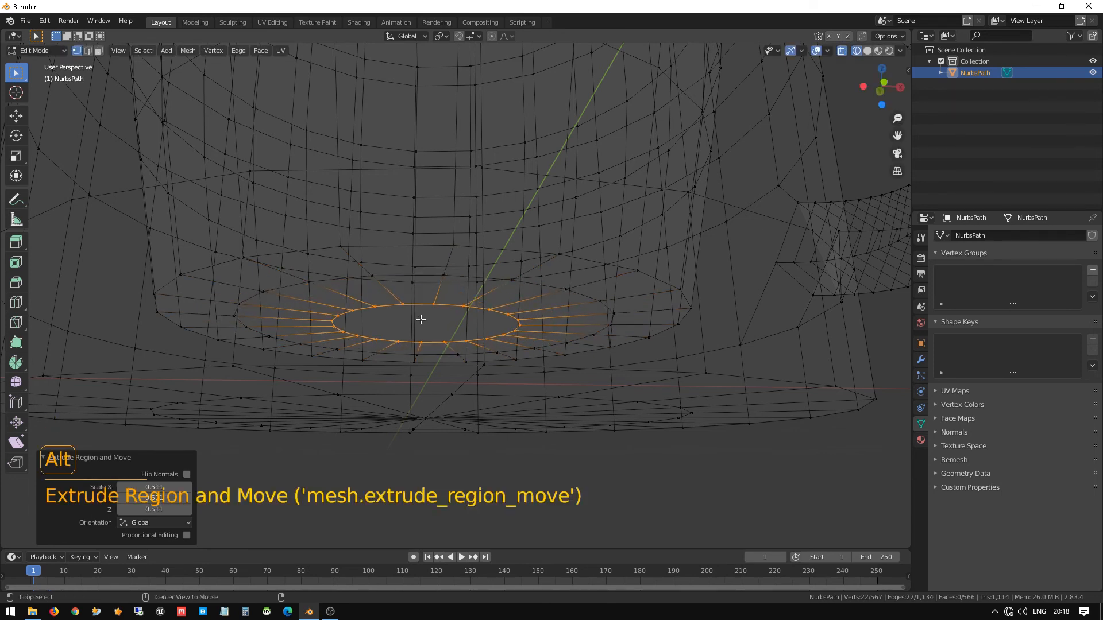
Close the inner floor by merging the innermost loop's vertices at their center.
{"action": "key", "text": "alt+m"}
{"action": "key", "text": "Escape"}
{"action": "key", "text": "m"}
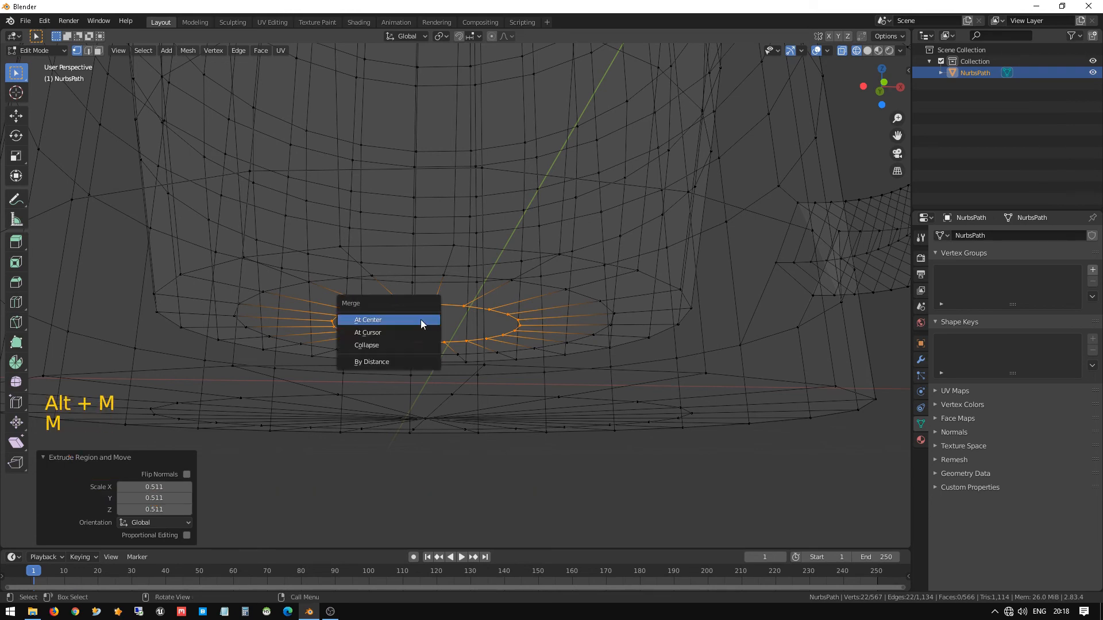
{"action": "left_click", "coordinate": [421, 319]}
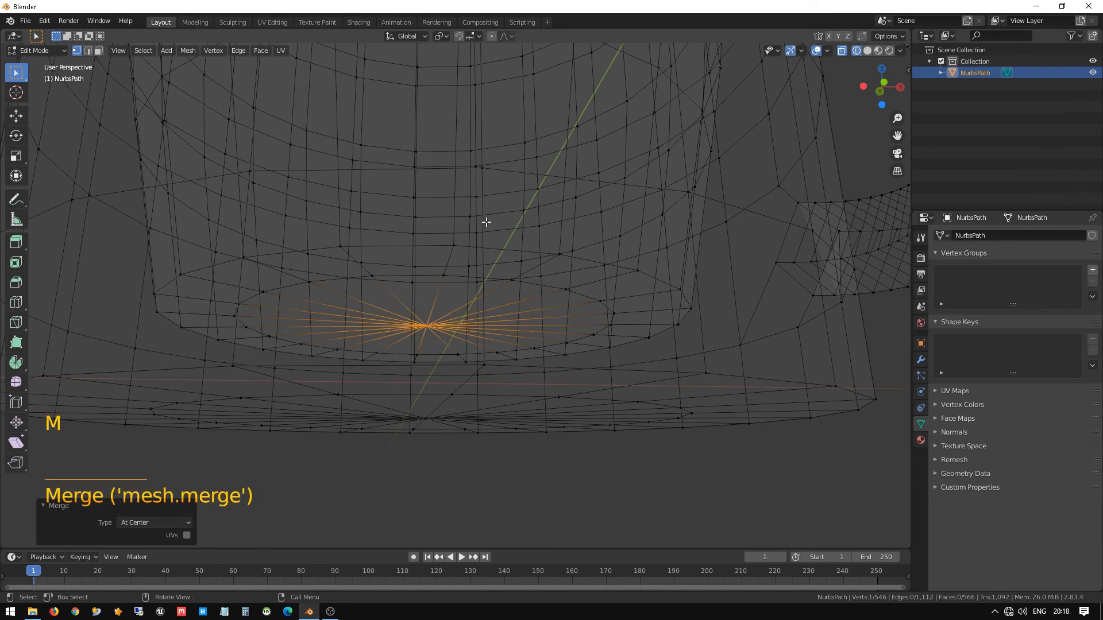
Return to solid shading and Object Mode, and inspect the hollow mug from above and the side.
{"action": "middle_click_drag", "start_coordinate": [486, 222], "coordinate": [477, 254]}
{"action": "scroll", "coordinate": [465, 266], "scroll_direction": "down", "scroll_amount": 4}
{"action": "key", "text": "z"}
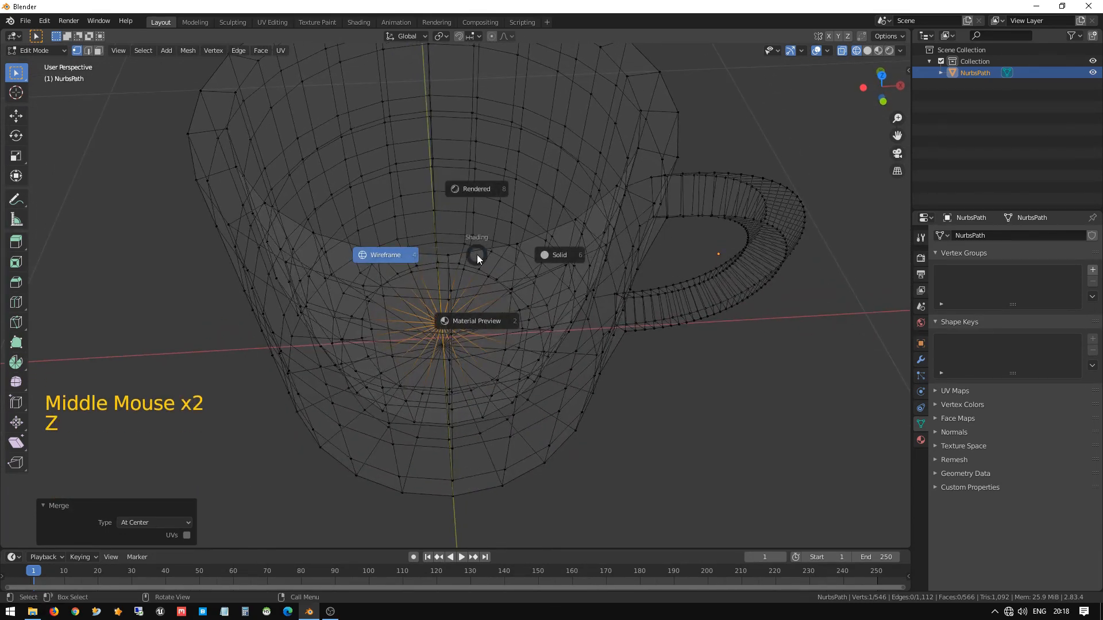
{"action": "scroll", "coordinate": [479, 186], "scroll_direction": "down", "scroll_amount": 3}
{"action": "key", "text": "Tab"}
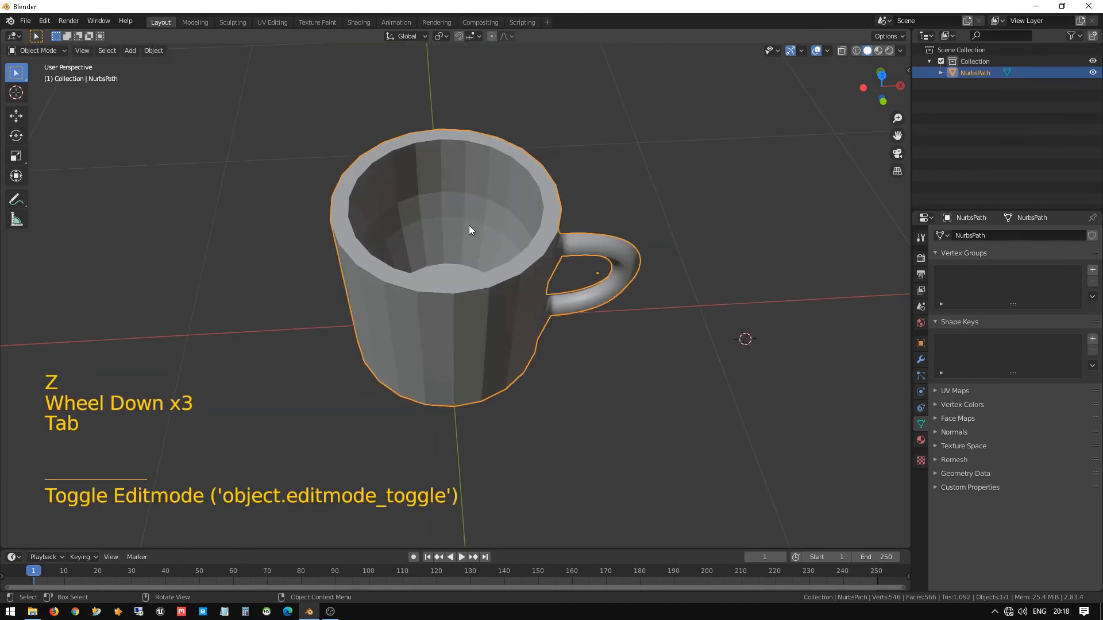
{"action": "middle_click_drag", "start_coordinate": [468, 229], "coordinate": [450, 184]}
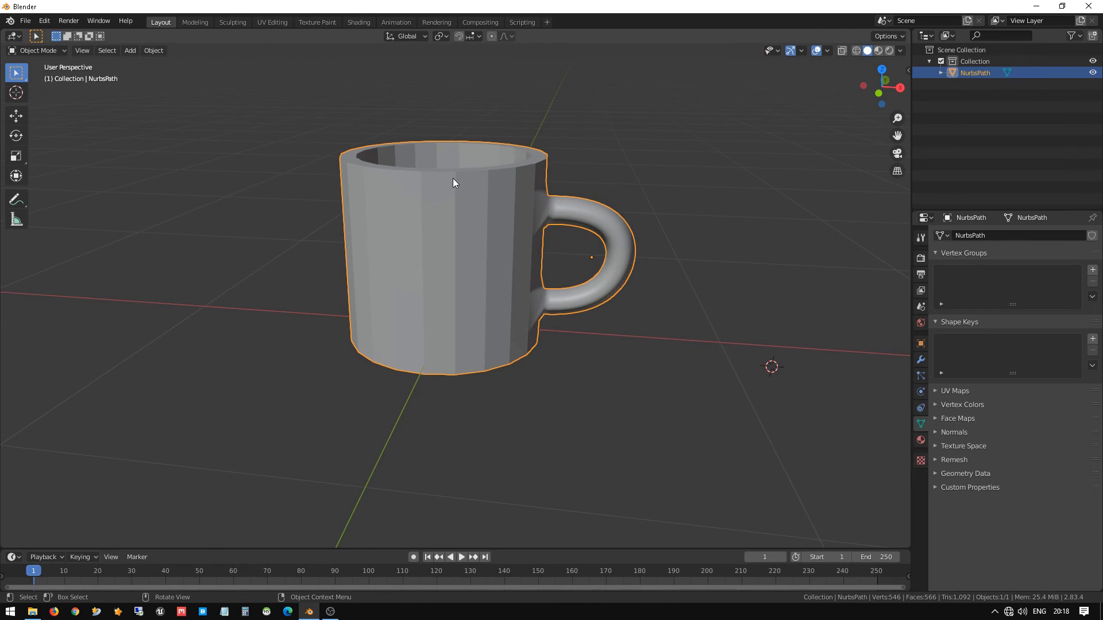
{"action": "middle_click_drag", "start_coordinate": [455, 187], "coordinate": [468, 166]}
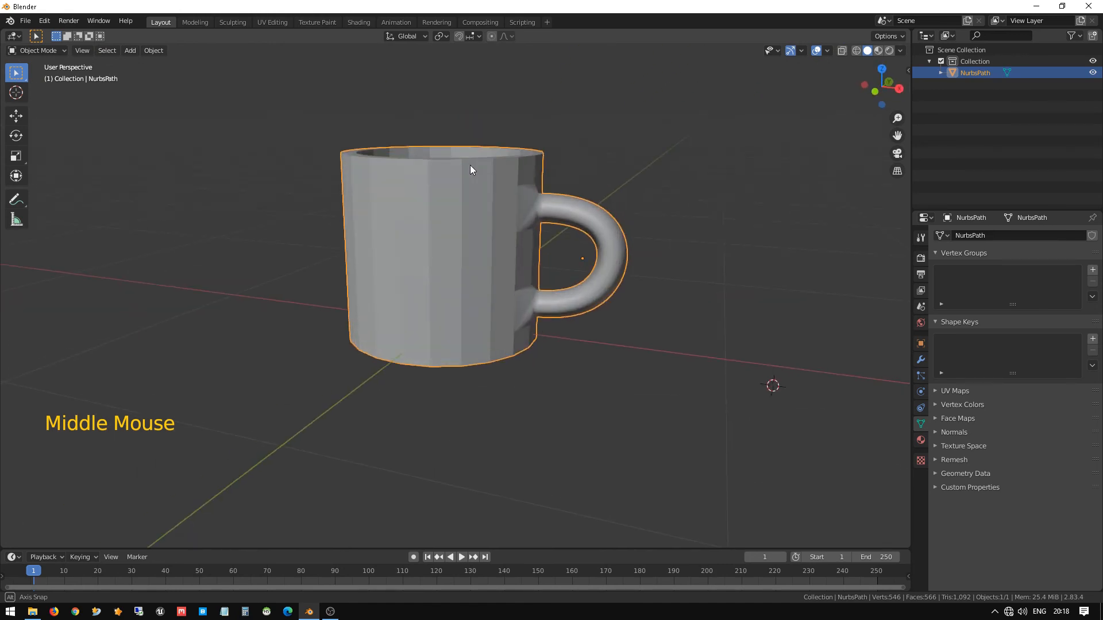
Apply smooth shading to the whole mug object.
{"action": "right_click", "coordinate": [442, 253]}
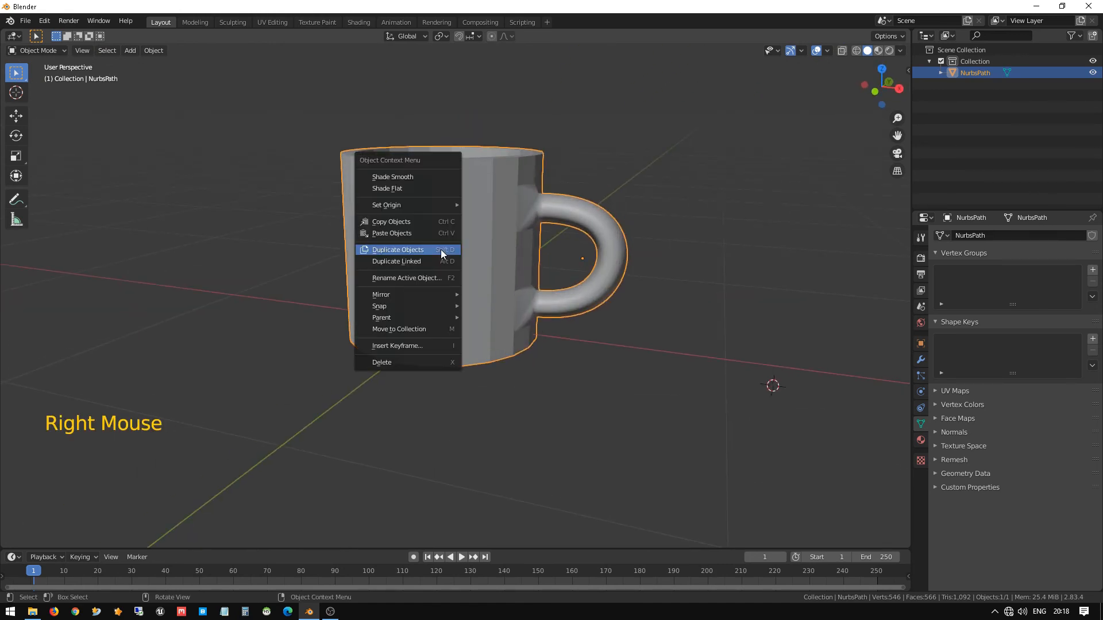
{"action": "left_click", "coordinate": [426, 177]}
{"action": "middle_click_drag", "start_coordinate": [426, 177], "coordinate": [539, 237]}
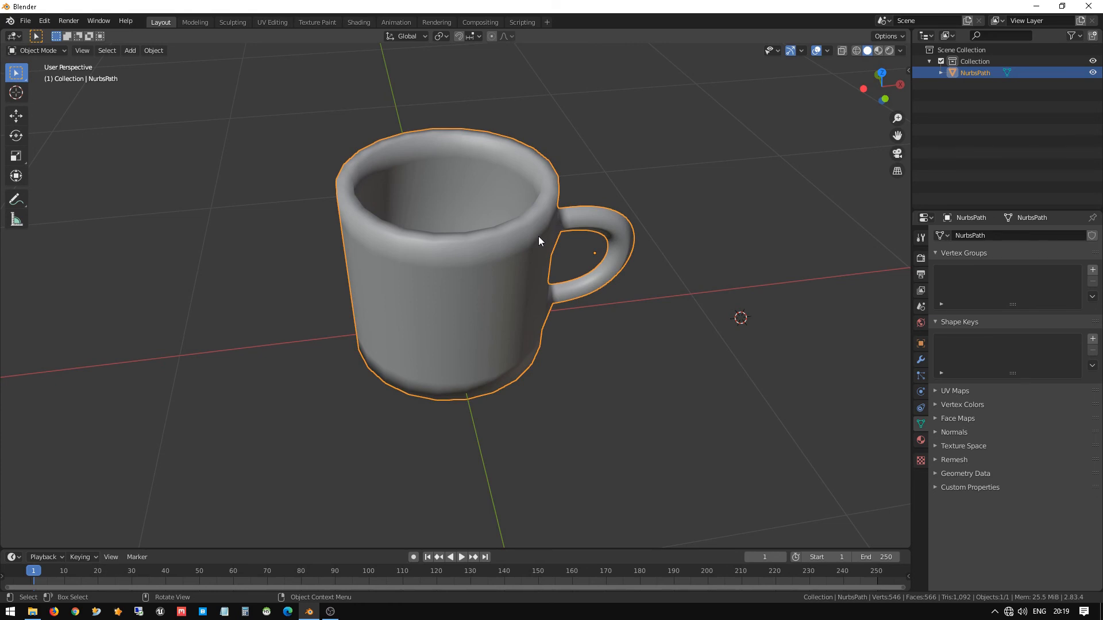
Inspect the mug's mesh structure in wireframe display, and return to solid shading.
{"action": "key", "text": "z"}
{"action": "key", "text": "4"}
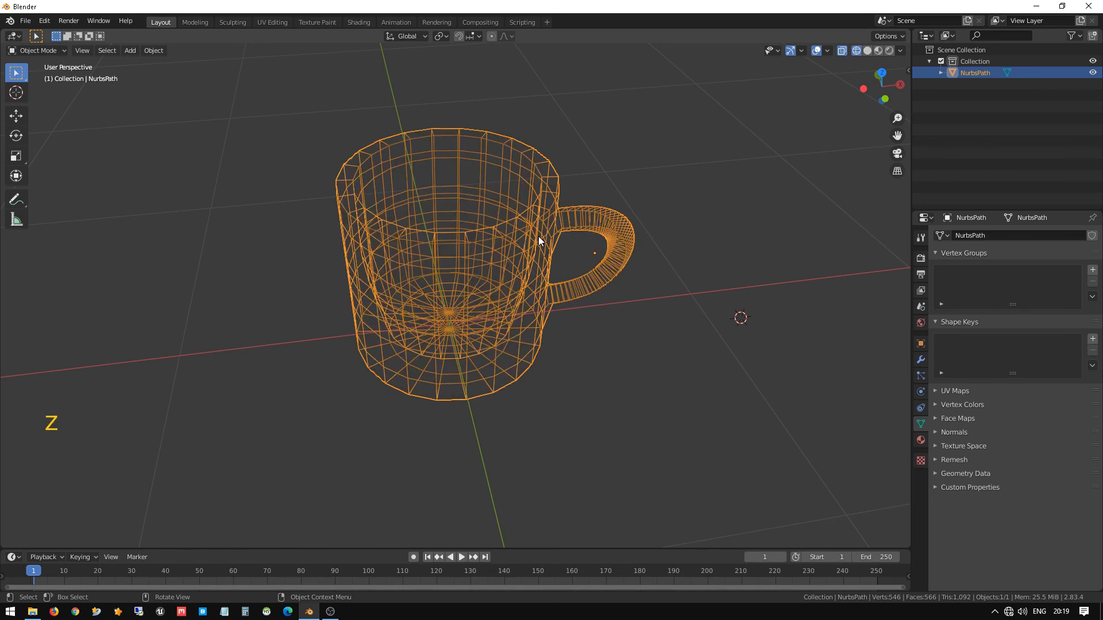
{"action": "middle_click_drag", "start_coordinate": [471, 168], "coordinate": [446, 223]}
{"action": "middle_click_drag", "start_coordinate": [546, 197], "coordinate": [475, 231]}
{"action": "scroll", "coordinate": [474, 207], "scroll_direction": "up", "scroll_amount": 1}
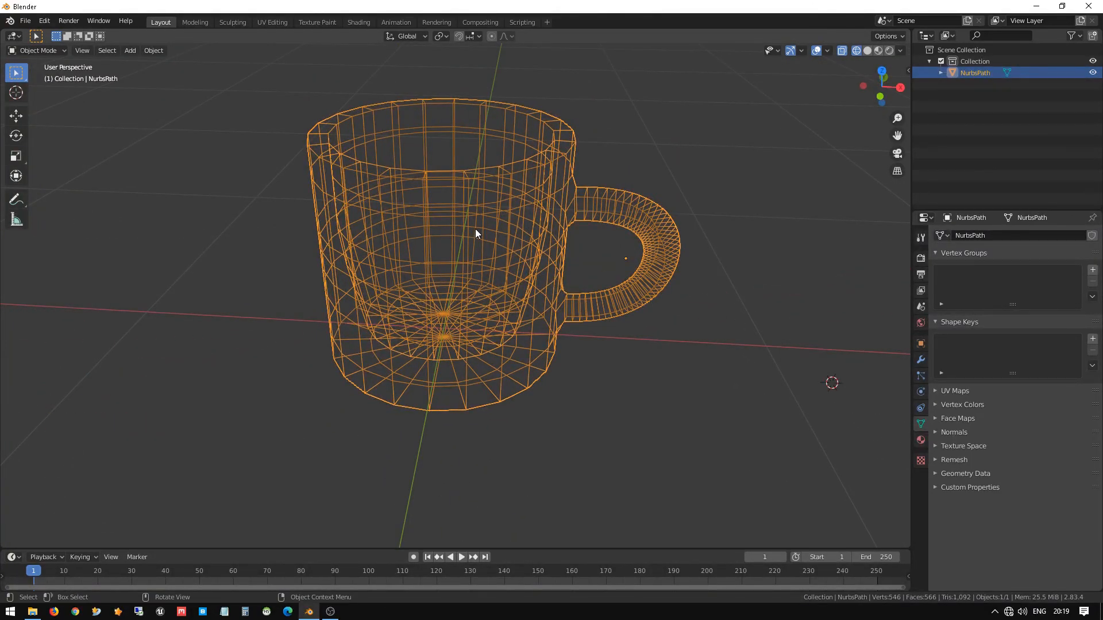
{"action": "key", "text": "z"}
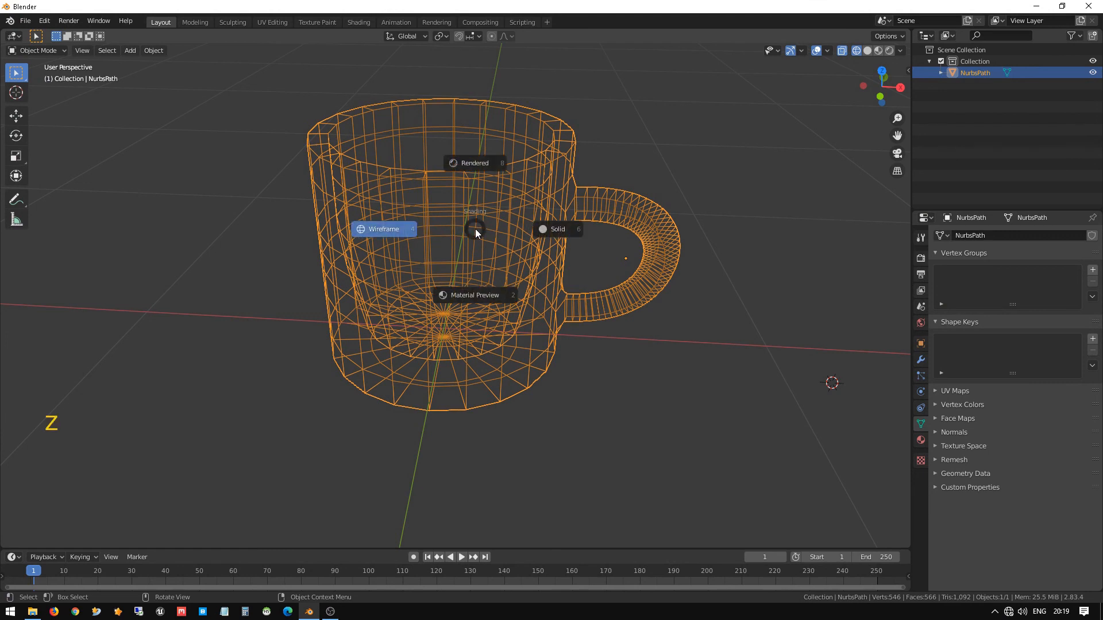
{"action": "left_click", "coordinate": [558, 227]}
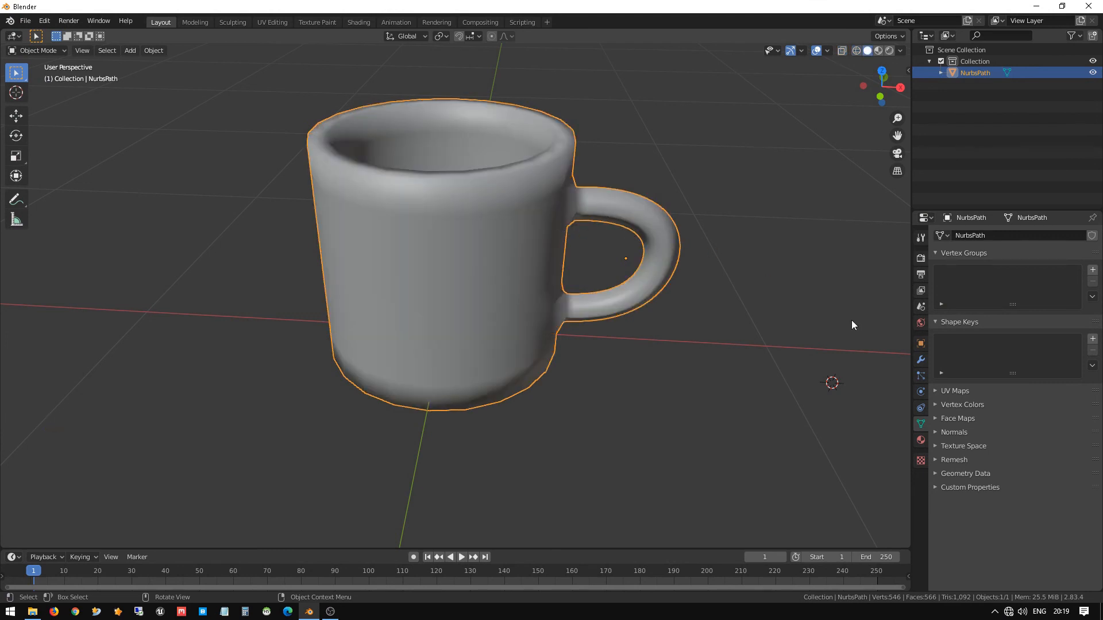
Add a Subdivision Surface modifier to the mug and check the joints between handle and body.
{"action": "left_click", "coordinate": [920, 360]}
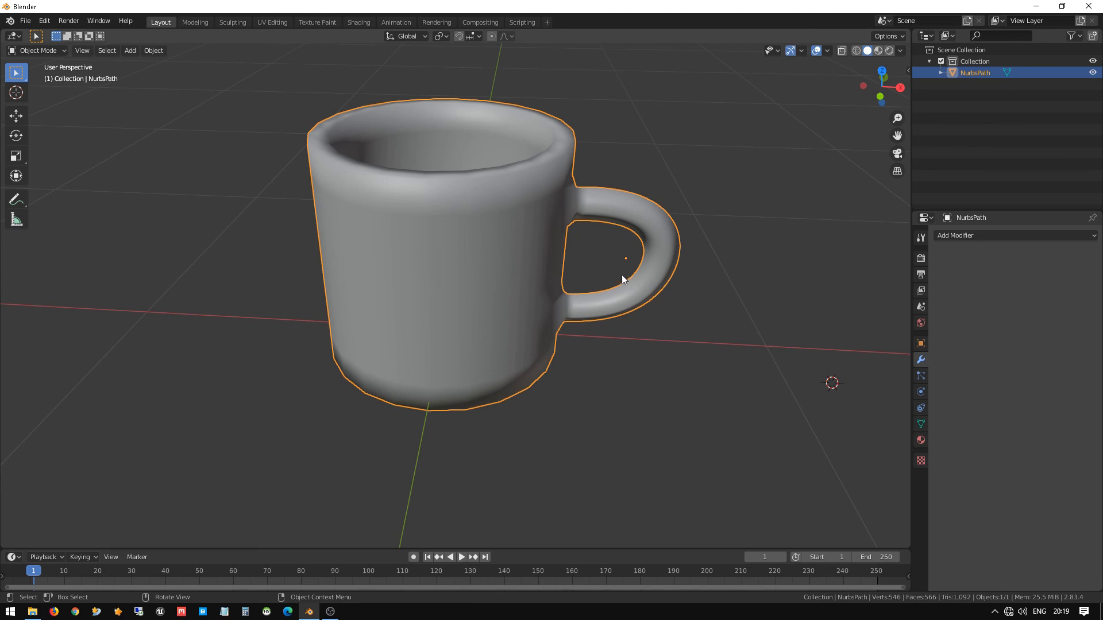
{"action": "middle_click_drag", "start_coordinate": [621, 274], "coordinate": [632, 248]}
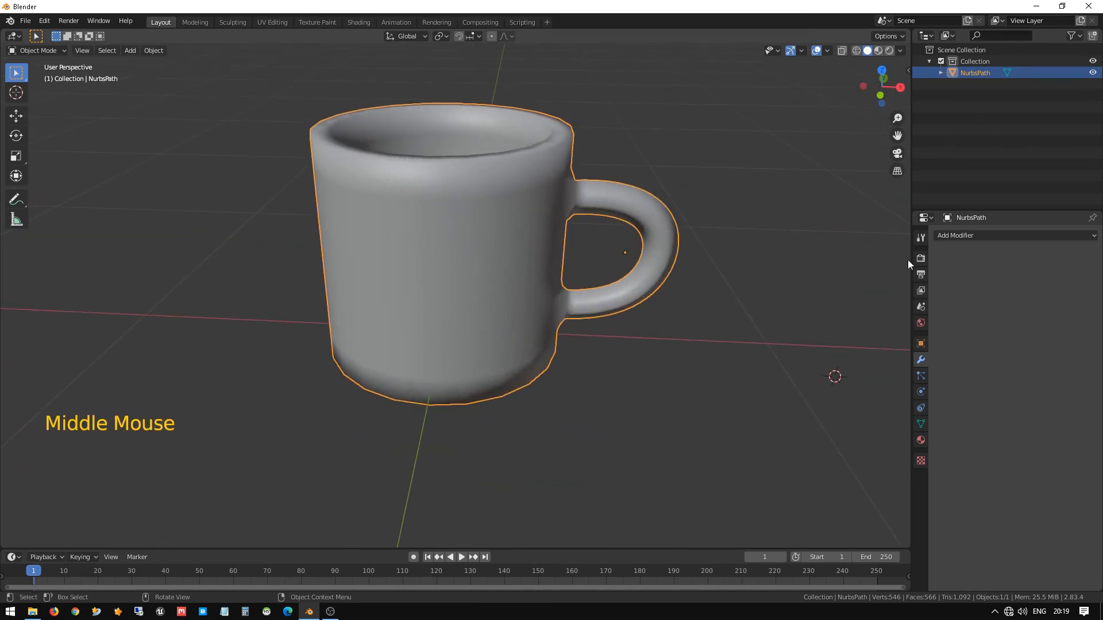
{"action": "left_click", "coordinate": [981, 236]}
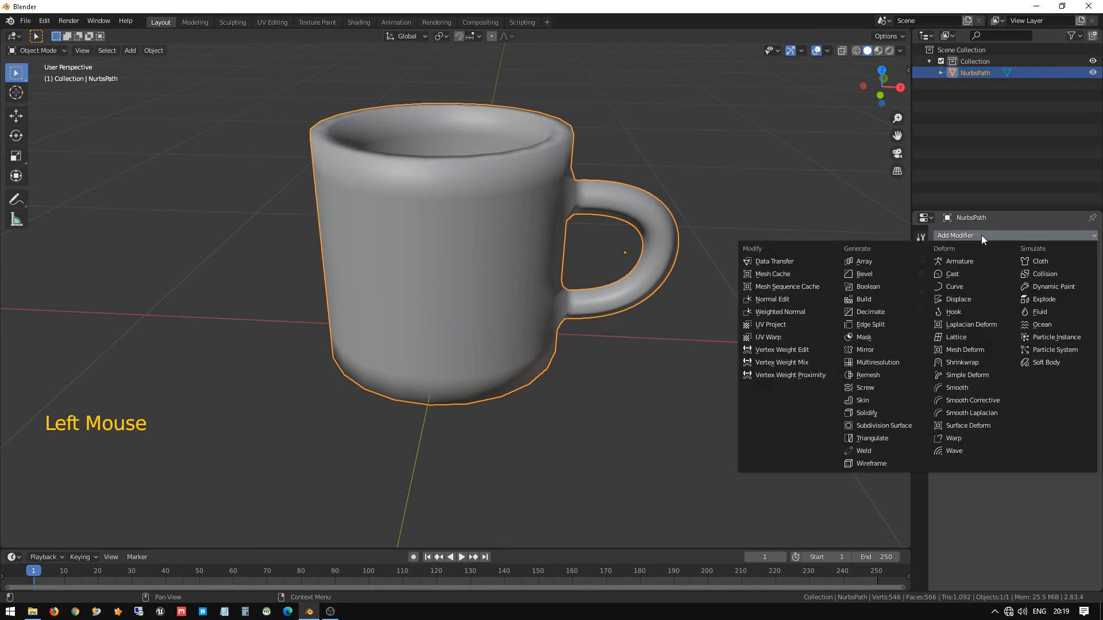
{"action": "left_click", "coordinate": [891, 427]}
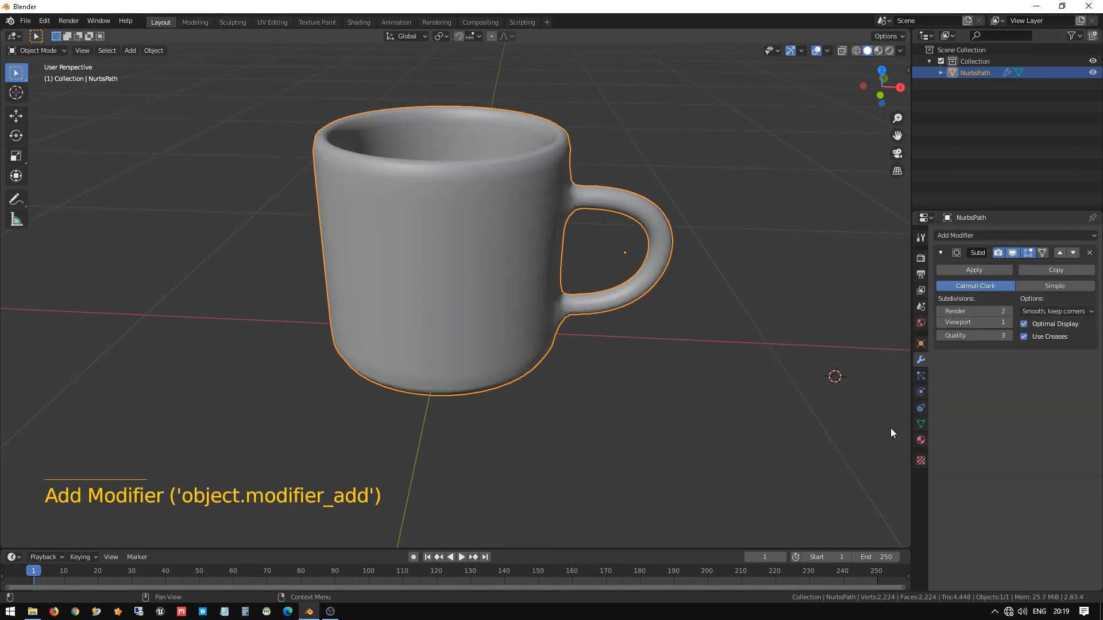
{"action": "middle_click_drag", "start_coordinate": [526, 137], "coordinate": [561, 163]}
{"action": "scroll", "coordinate": [540, 237], "scroll_direction": "up", "scroll_amount": 3}
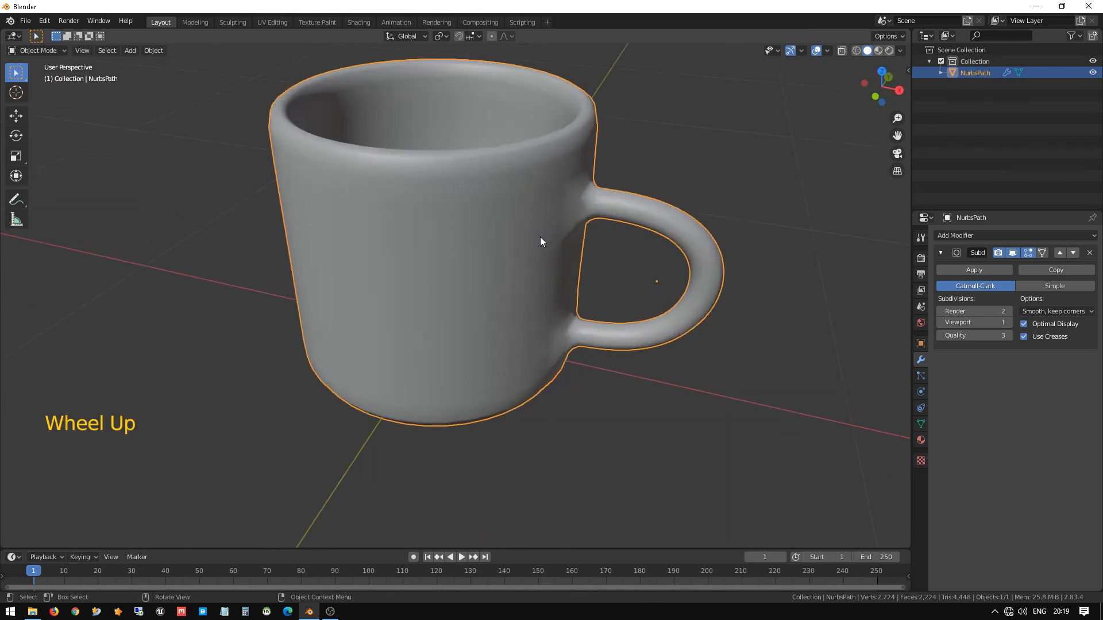
{"action": "middle_click_drag", "start_coordinate": [636, 207], "coordinate": [504, 190]}
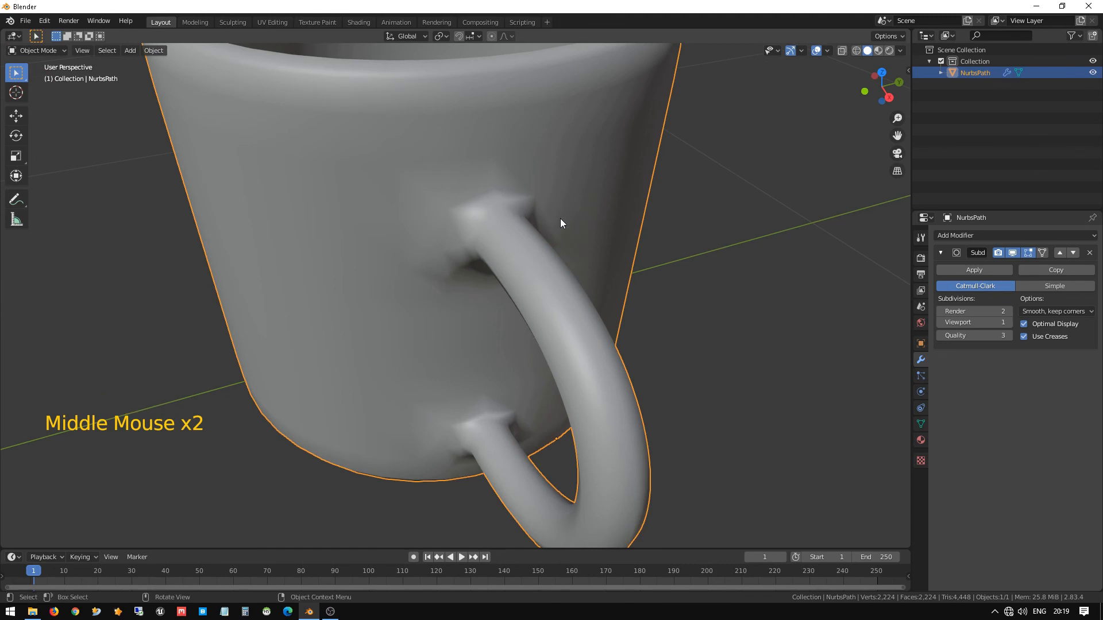
Set the Subdivision Surface modifier's viewport and render subdivisions to 3.
{"action": "left_click", "coordinate": [1008, 324]}
{"action": "middle_click_drag", "start_coordinate": [648, 258], "coordinate": [604, 266]}
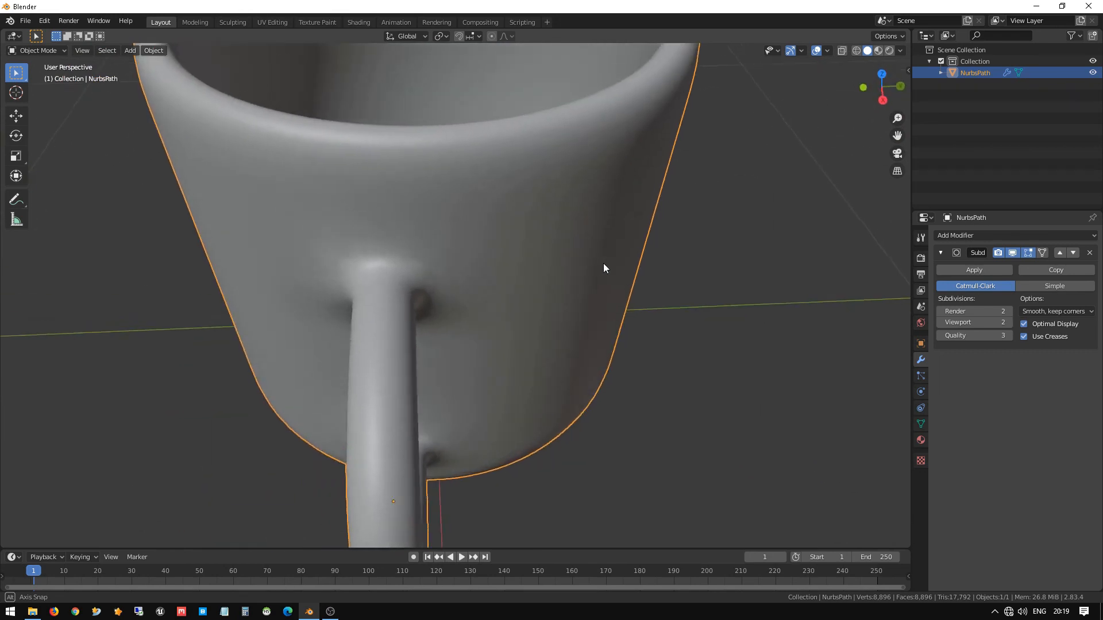
{"action": "scroll", "coordinate": [618, 264], "scroll_direction": "down", "scroll_amount": 2}
{"action": "scroll", "coordinate": [580, 219], "scroll_direction": "down", "scroll_amount": 1}
{"action": "scroll", "coordinate": [584, 224], "scroll_direction": "up", "scroll_amount": 2}
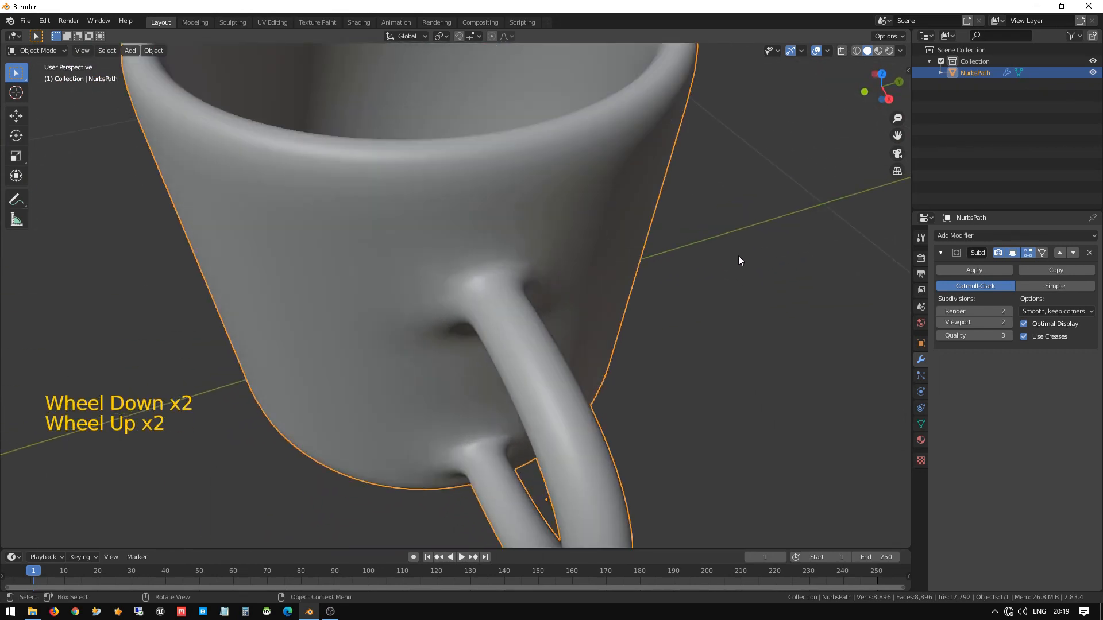
{"action": "left_click", "coordinate": [1008, 322]}
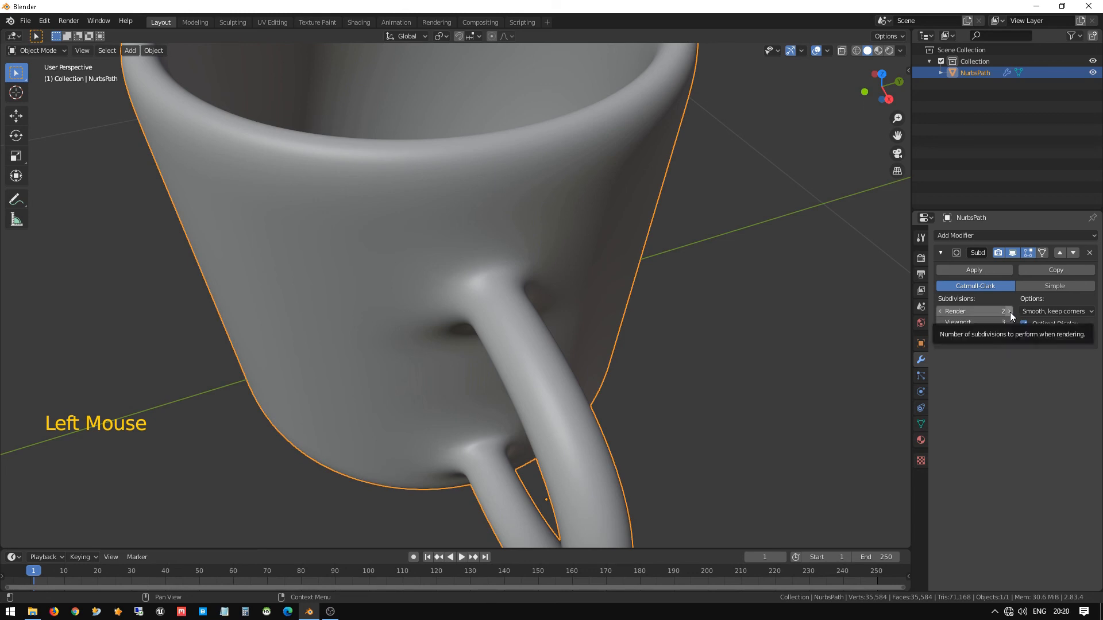
{"action": "left_click", "coordinate": [1010, 311]}
Examine the subdivided mug's body, rim, interior and handle from several angles and distances.
{"action": "scroll", "coordinate": [370, 223], "scroll_direction": "down", "scroll_amount": 3}
{"action": "middle_click_drag", "start_coordinate": [278, 271], "coordinate": [298, 256]}
{"action": "scroll", "coordinate": [298, 256], "scroll_direction": "down", "scroll_amount": 2}
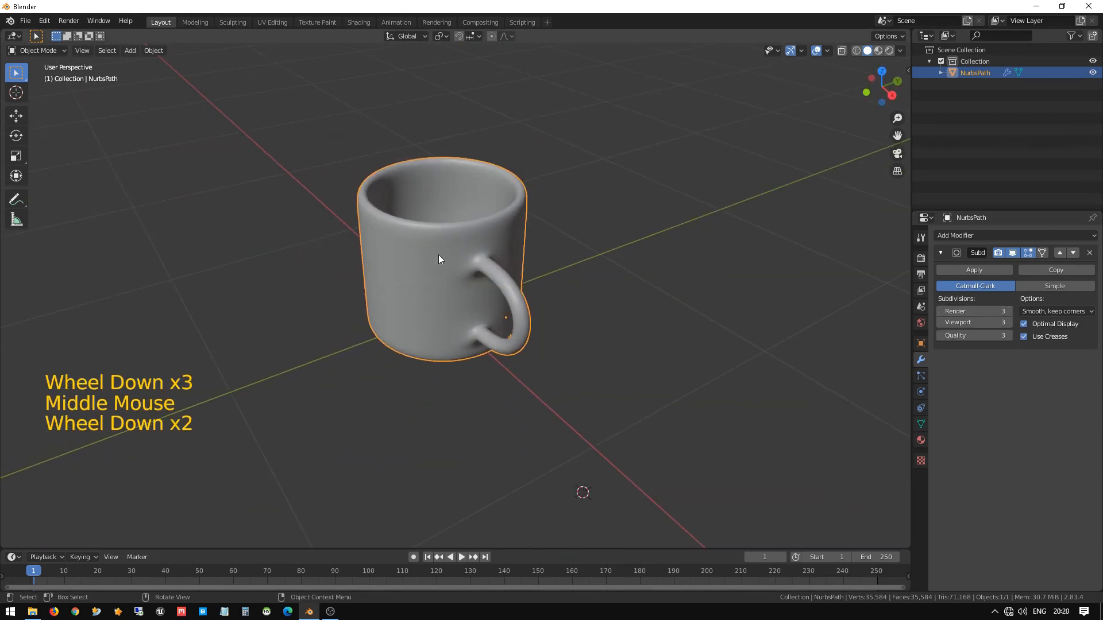
{"action": "middle_click_drag", "start_coordinate": [439, 259], "coordinate": [475, 250]}
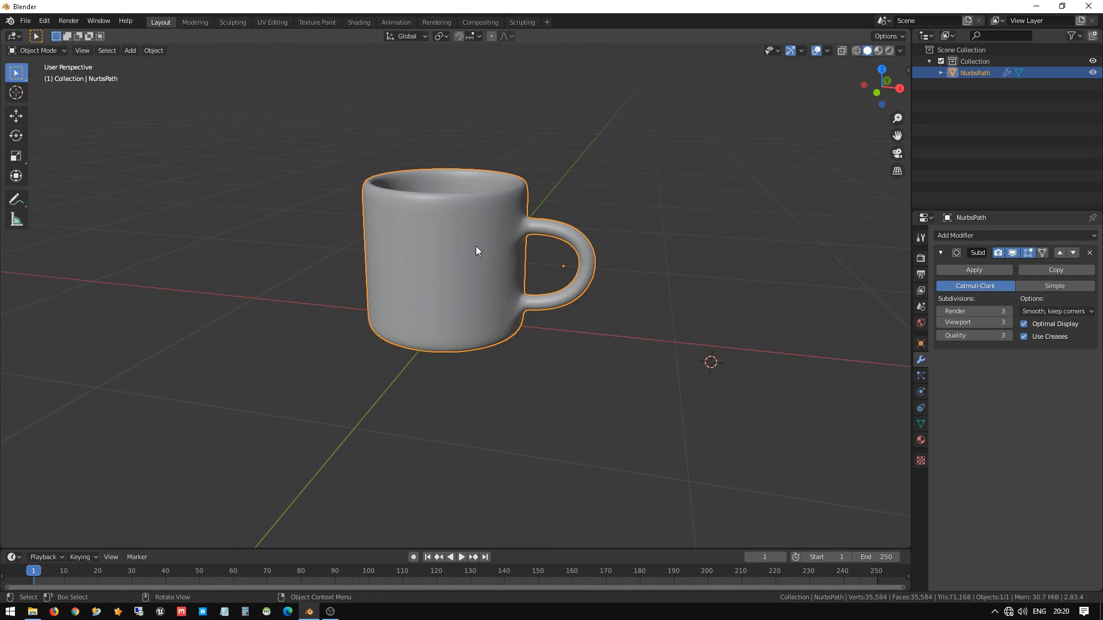
{"action": "scroll", "coordinate": [501, 212], "scroll_direction": "up", "scroll_amount": 2}
{"action": "middle_click_drag", "start_coordinate": [501, 212], "coordinate": [560, 211]}
{"action": "scroll", "coordinate": [560, 211], "scroll_direction": "down", "scroll_amount": 4}
{"action": "middle_click_drag", "start_coordinate": [440, 243], "coordinate": [484, 291]}
{"action": "scroll", "coordinate": [492, 294], "scroll_direction": "up", "scroll_amount": 4}
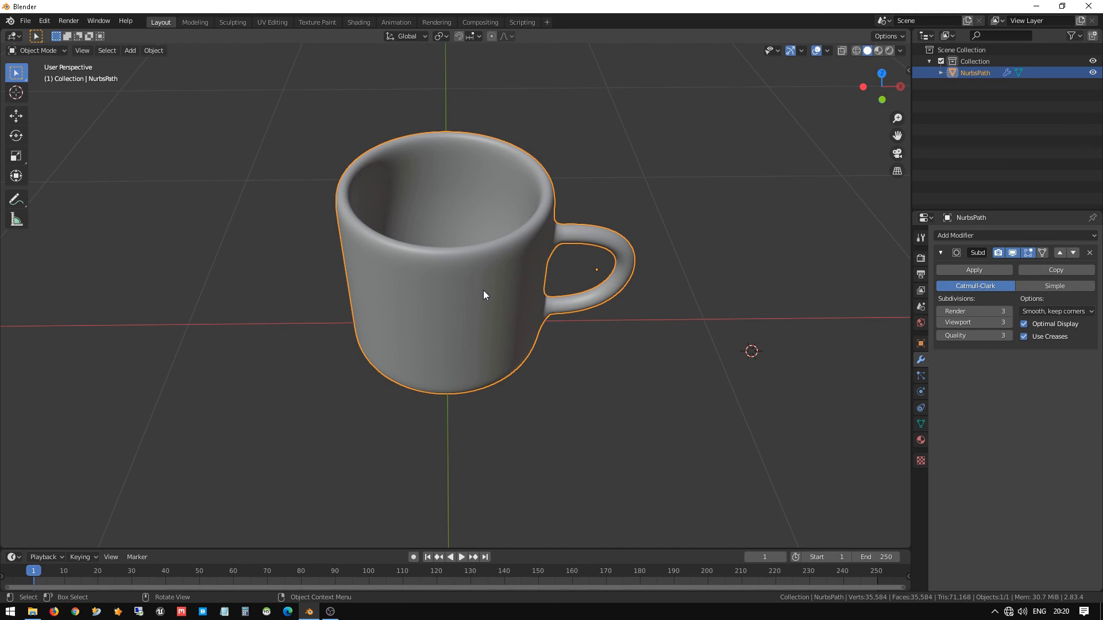
Create a new material for the mug and set its base color to dark red.
{"action": "left_click", "coordinate": [924, 444]}
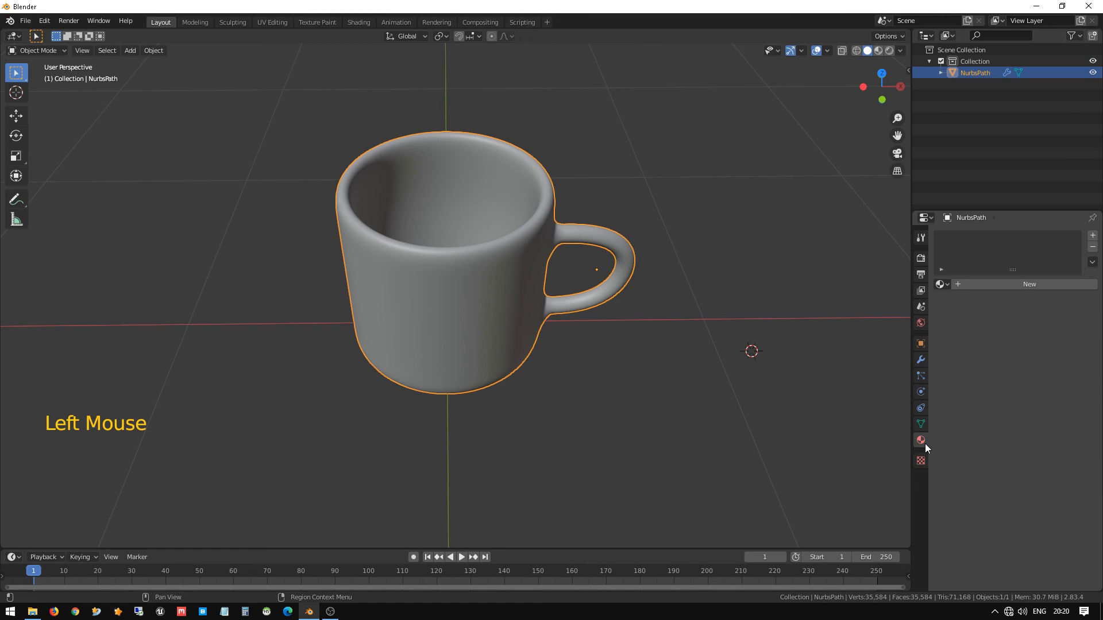
{"action": "left_click", "coordinate": [967, 287]}
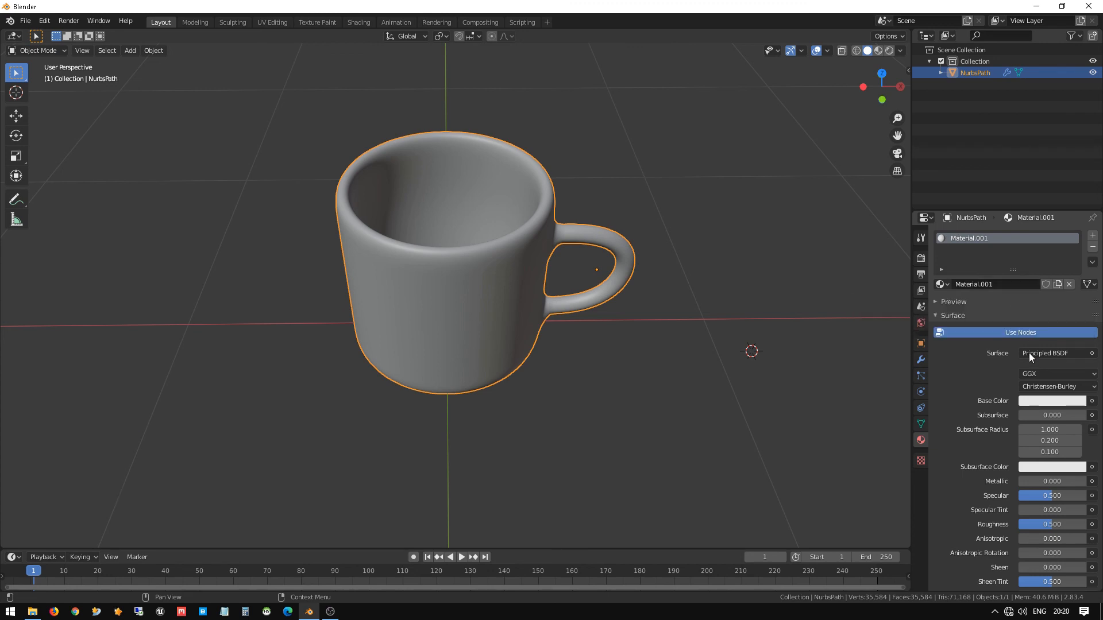
{"action": "left_click", "coordinate": [1029, 403]}
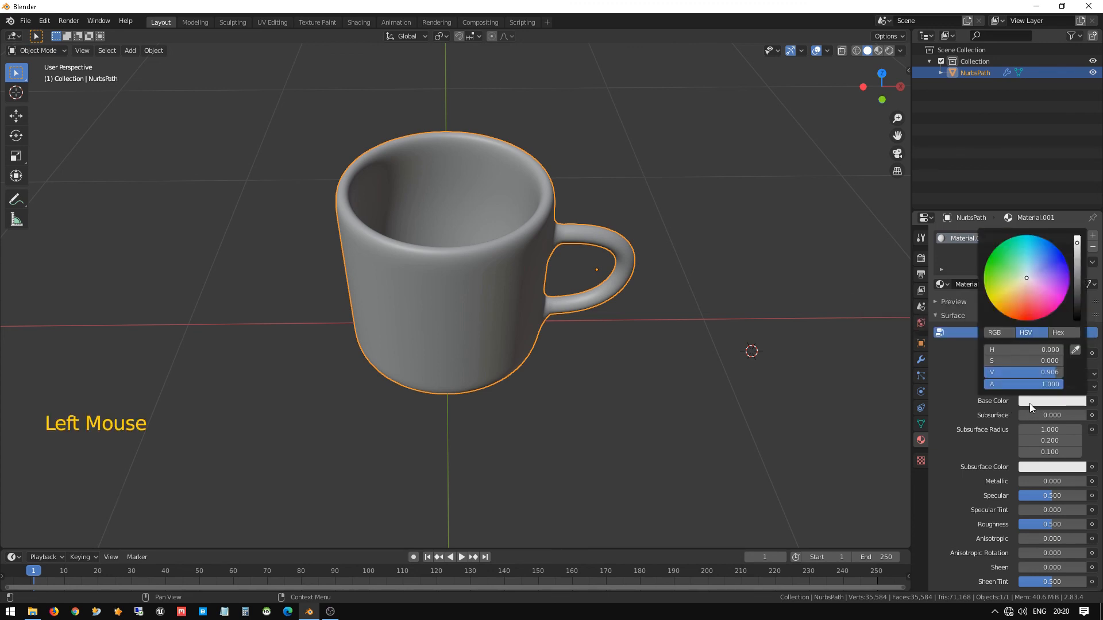
{"action": "left_click", "coordinate": [1078, 241]}
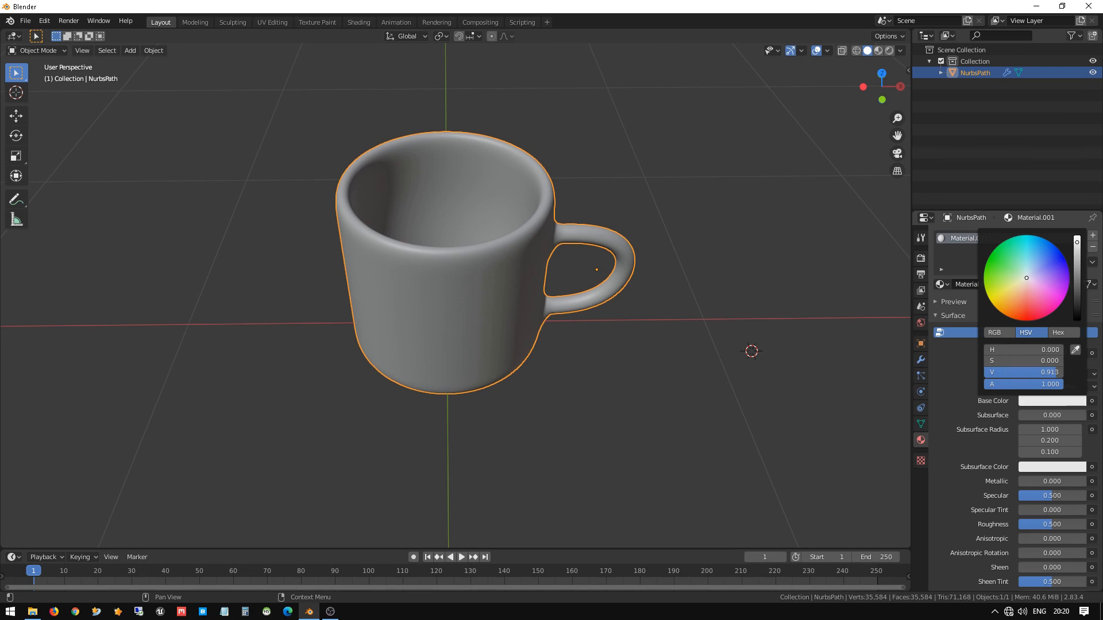
{"action": "mouse_move", "coordinate": [1077, 243]}
{"action": "left_mouse_down"}
{"action": "mouse_move", "coordinate": [1077, 277]}
{"action": "mouse_move", "coordinate": [1031, 294]}
{"action": "mouse_move", "coordinate": [1019, 320]}
{"action": "left_mouse_up"}
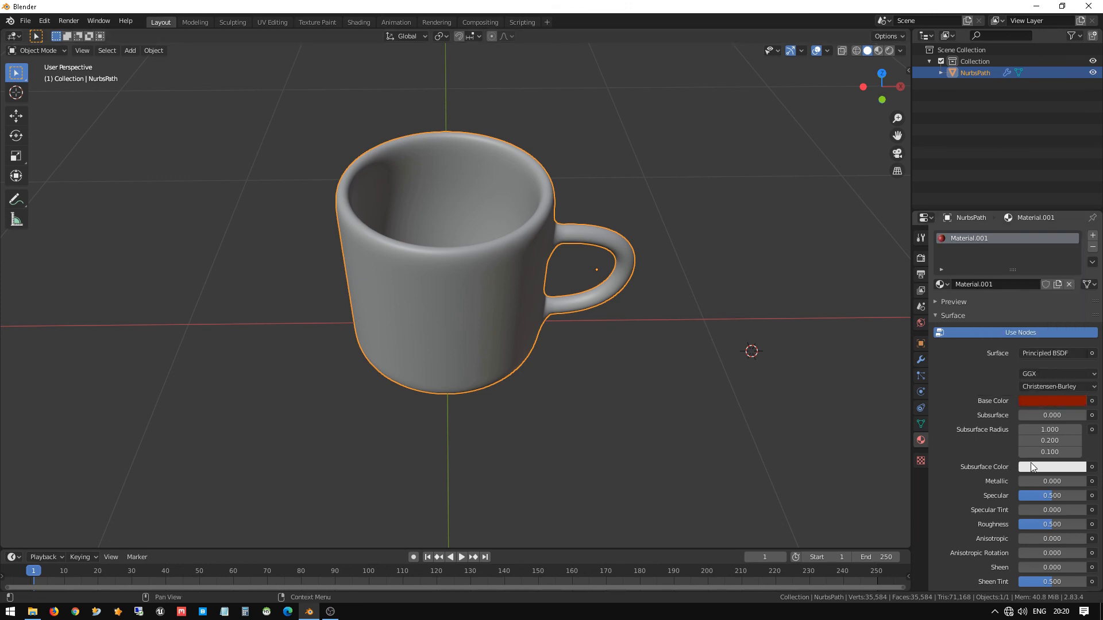
Switch the viewport to Material Preview shading and view the colored mug from different angles.
{"action": "left_click", "coordinate": [879, 51]}
{"action": "mouse_move", "coordinate": [512, 292]}
{"action": "middle_mouse_down"}
{"action": "mouse_move", "coordinate": [505, 284]}
{"action": "mouse_move", "coordinate": [610, 252]}
{"action": "mouse_move", "coordinate": [574, 317]}
{"action": "mouse_move", "coordinate": [522, 317]}
{"action": "middle_mouse_up"}
{"action": "scroll", "coordinate": [496, 273], "scroll_direction": "down", "scroll_amount": 3}
{"action": "scroll", "coordinate": [505, 288], "scroll_direction": "up", "scroll_amount": 1}
{"action": "middle_click_drag", "start_coordinate": [496, 273], "coordinate": [497, 225]}
{"action": "scroll", "coordinate": [520, 283], "scroll_direction": "up", "scroll_amount": 3}
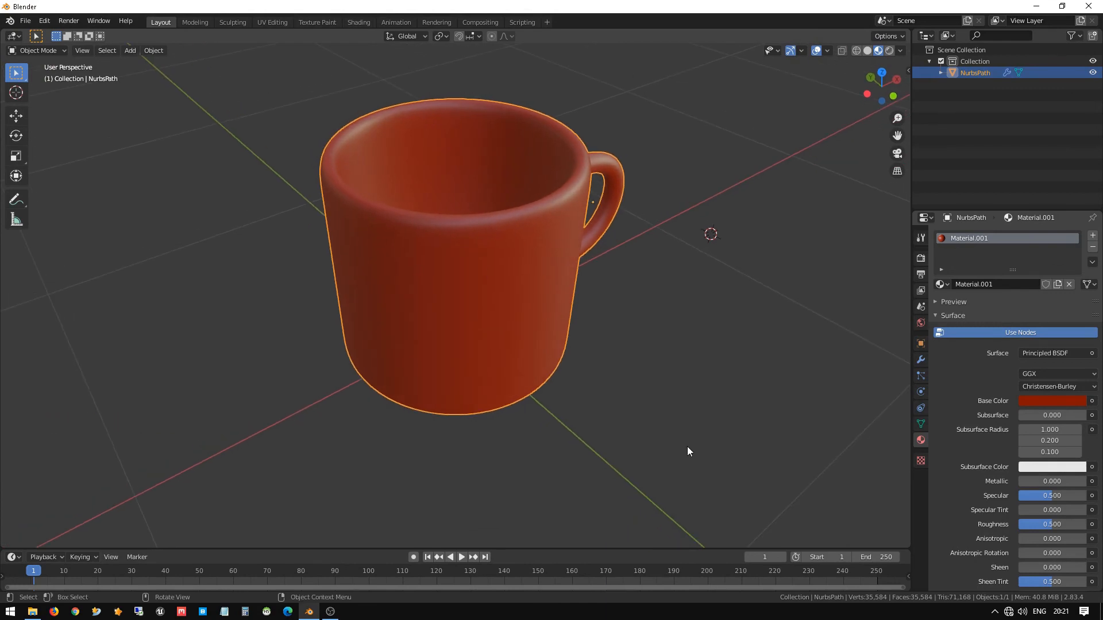
Lower the mug material's roughness to about 0.092 for a glossy finish, and deselect the mug to view it.
{"action": "scroll", "coordinate": [1015, 489], "scroll_direction": "down", "scroll_amount": 1}
{"action": "scroll", "coordinate": [942, 380], "scroll_direction": "down", "scroll_amount": 1}
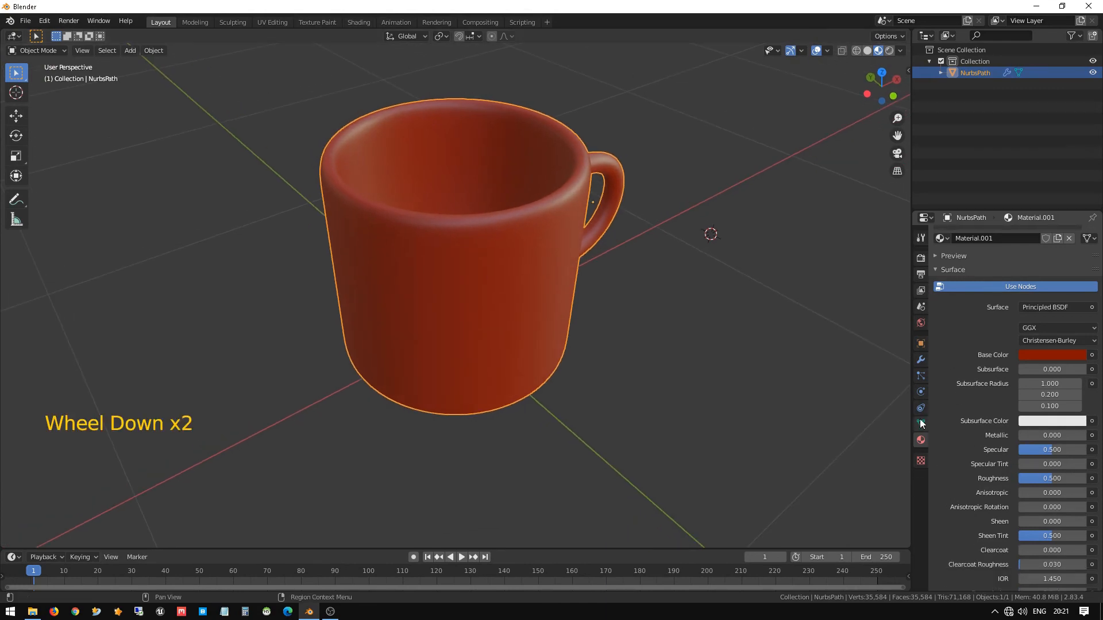
{"action": "scroll", "coordinate": [988, 419], "scroll_direction": "down", "scroll_amount": 1}
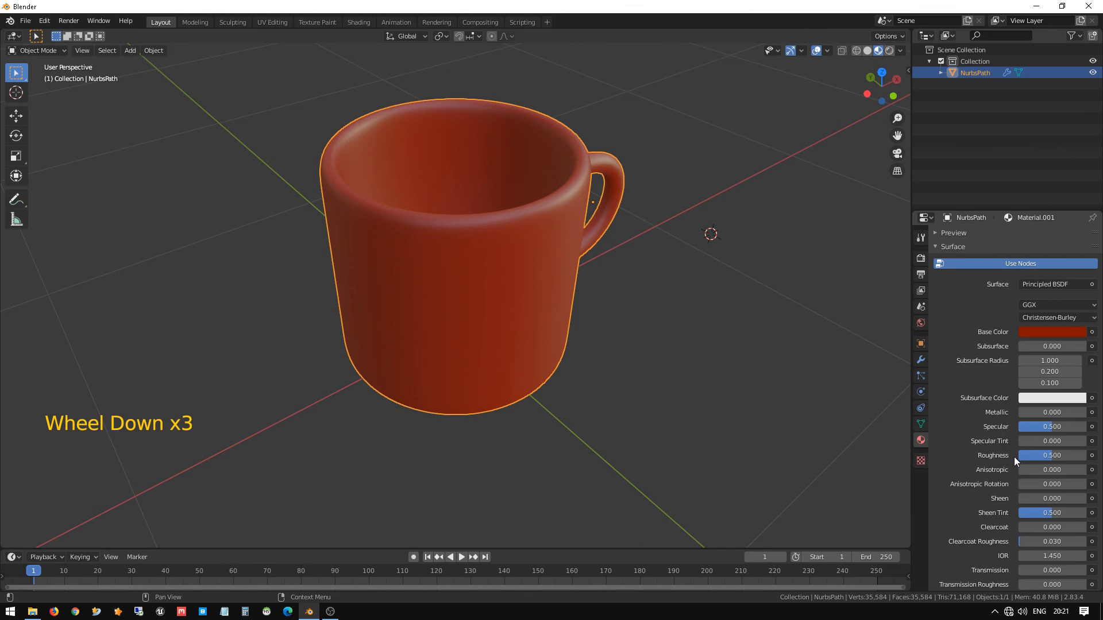
{"action": "left_click_drag", "start_coordinate": [1053, 456], "coordinate": [1028, 456]}
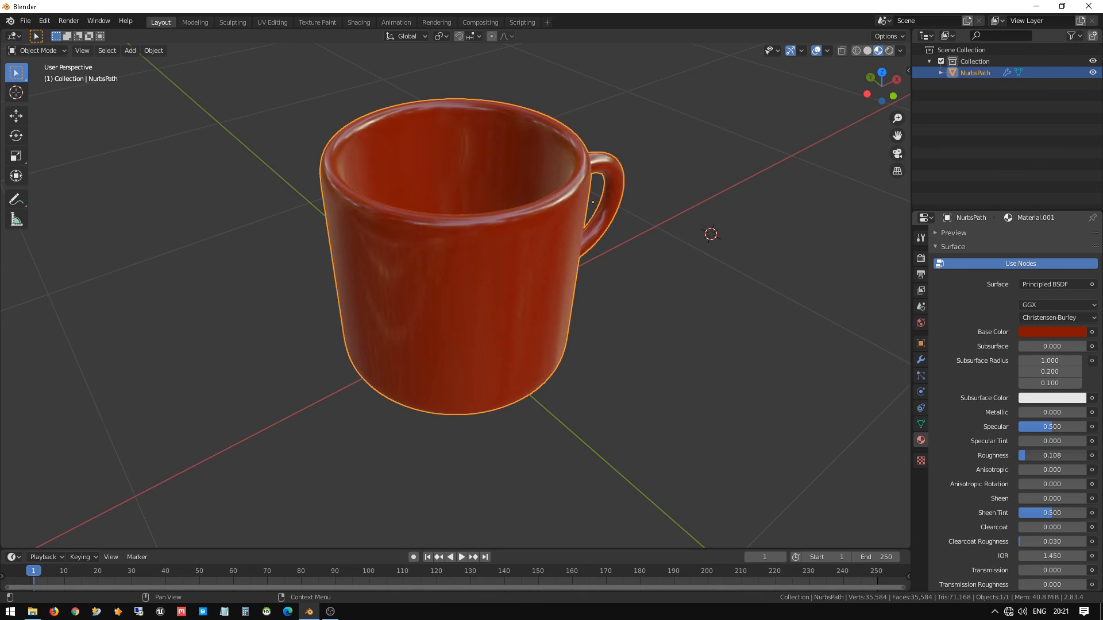
{"action": "middle_click_drag", "start_coordinate": [425, 261], "coordinate": [438, 227]}
{"action": "scroll", "coordinate": [456, 217], "scroll_direction": "down", "scroll_amount": 1}
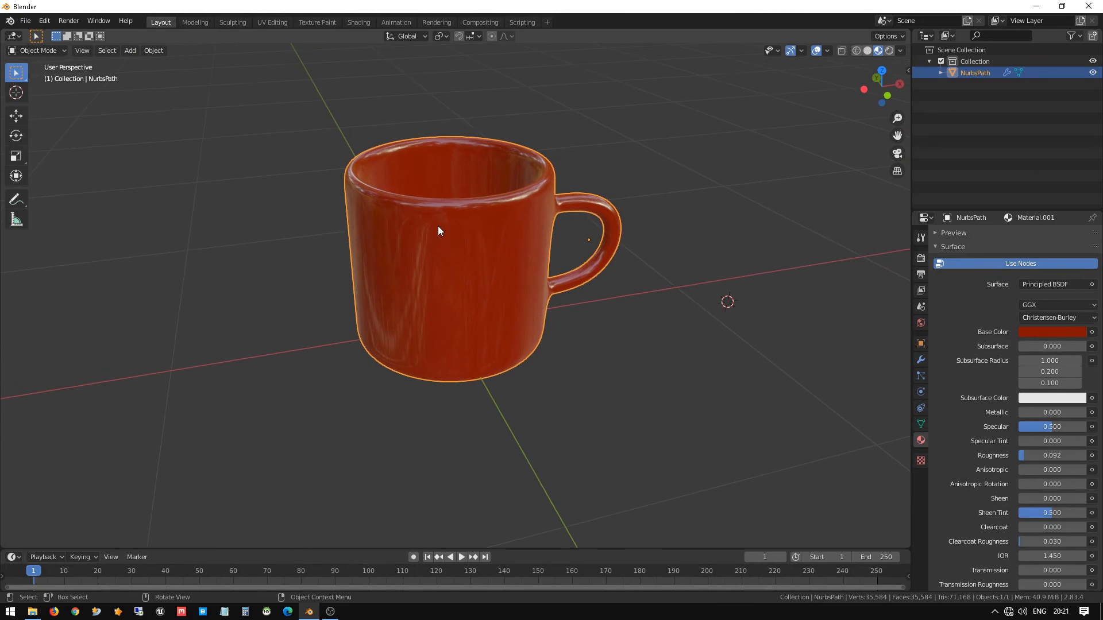
{"action": "left_click", "coordinate": [602, 136]}
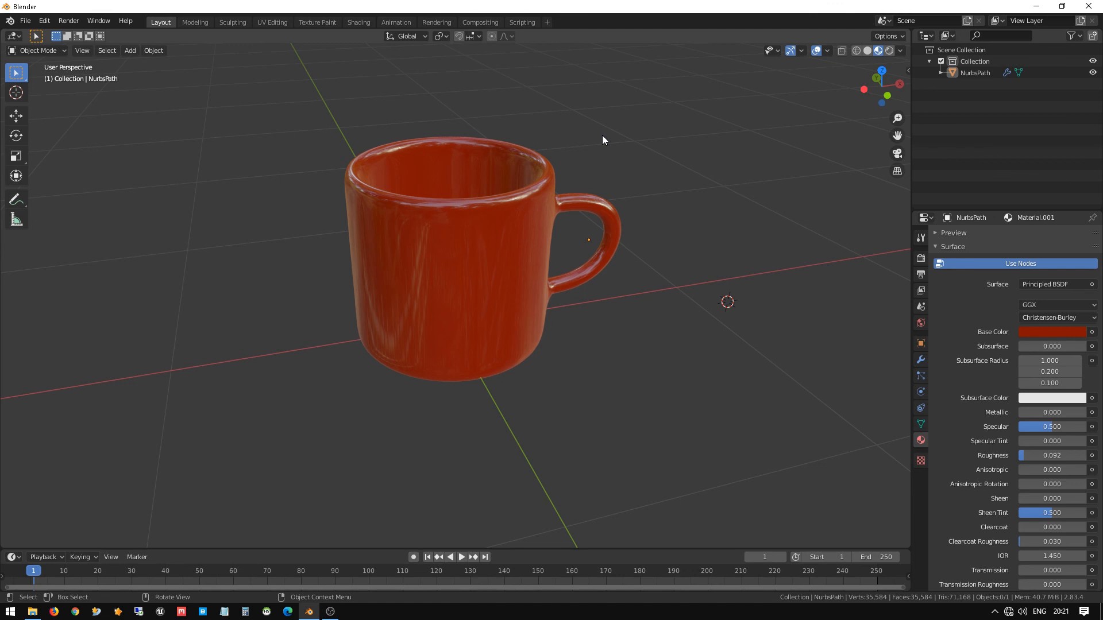
{"action": "middle_click_drag", "start_coordinate": [602, 137], "coordinate": [498, 199]}
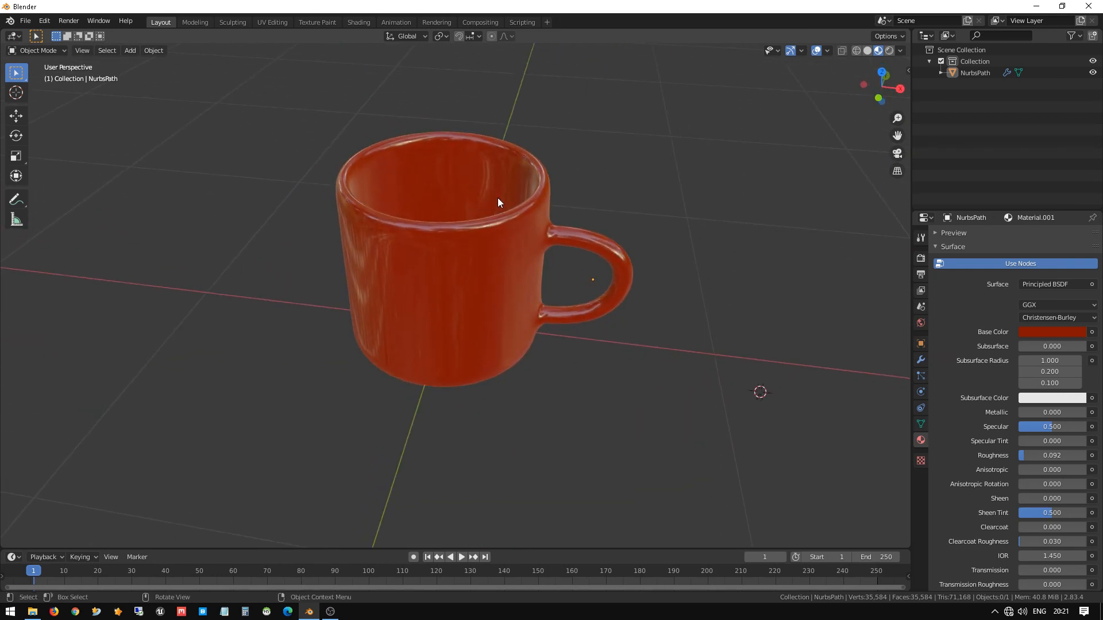